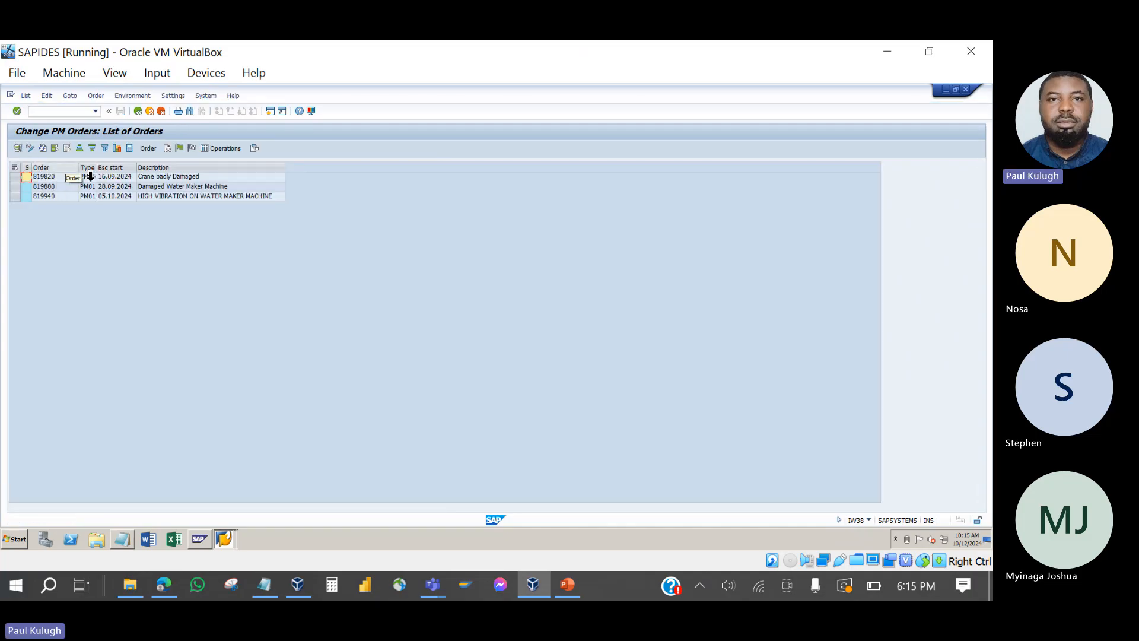
- Add the System status column to the displayed columns of the PM order list layout
left_click(159, 177)
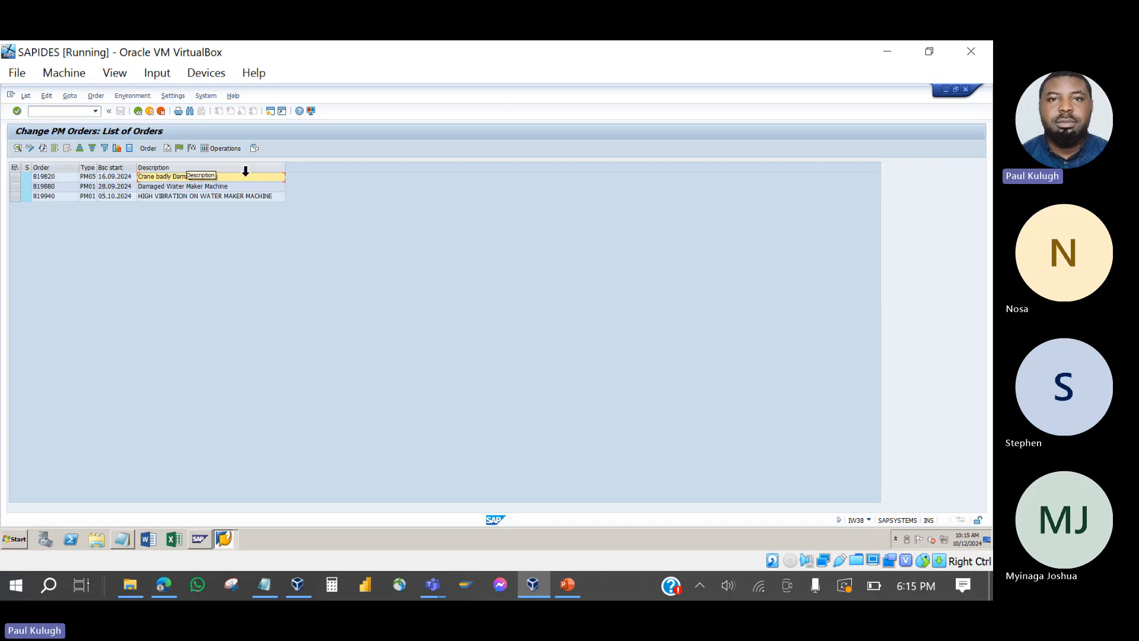
left_click(255, 152)
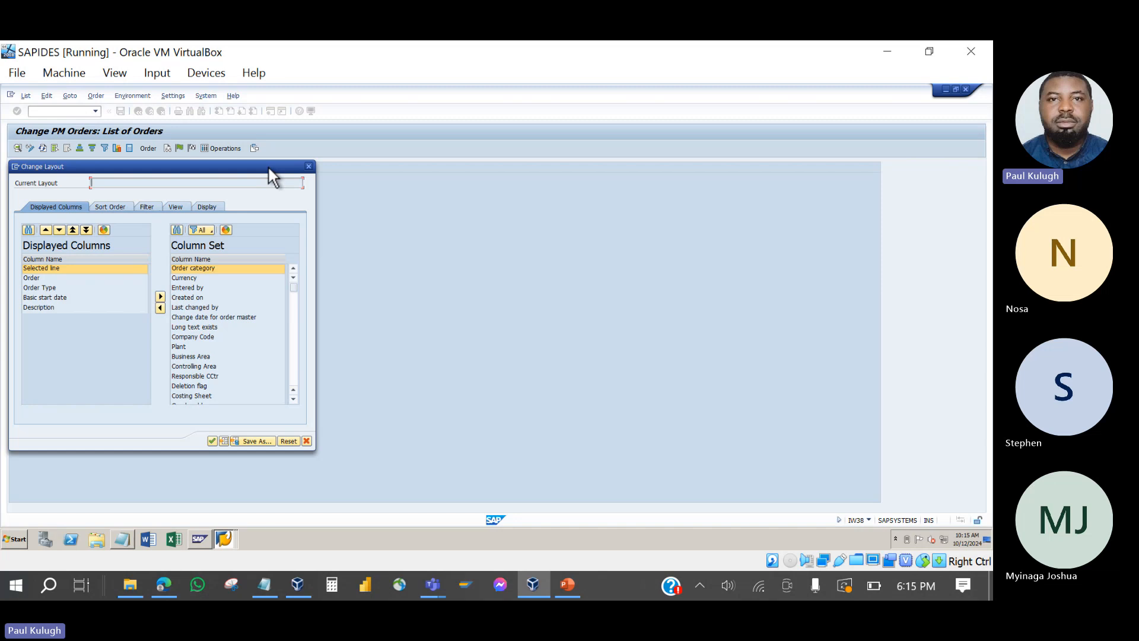
left_click_drag(270, 169, 651, 163)
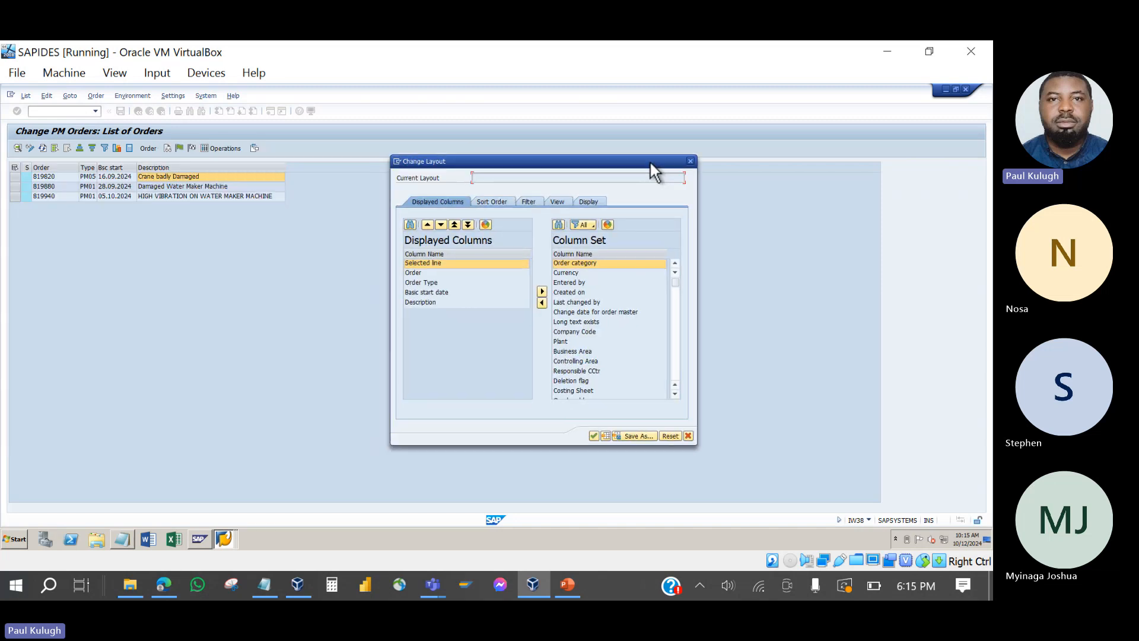
left_click(617, 316)
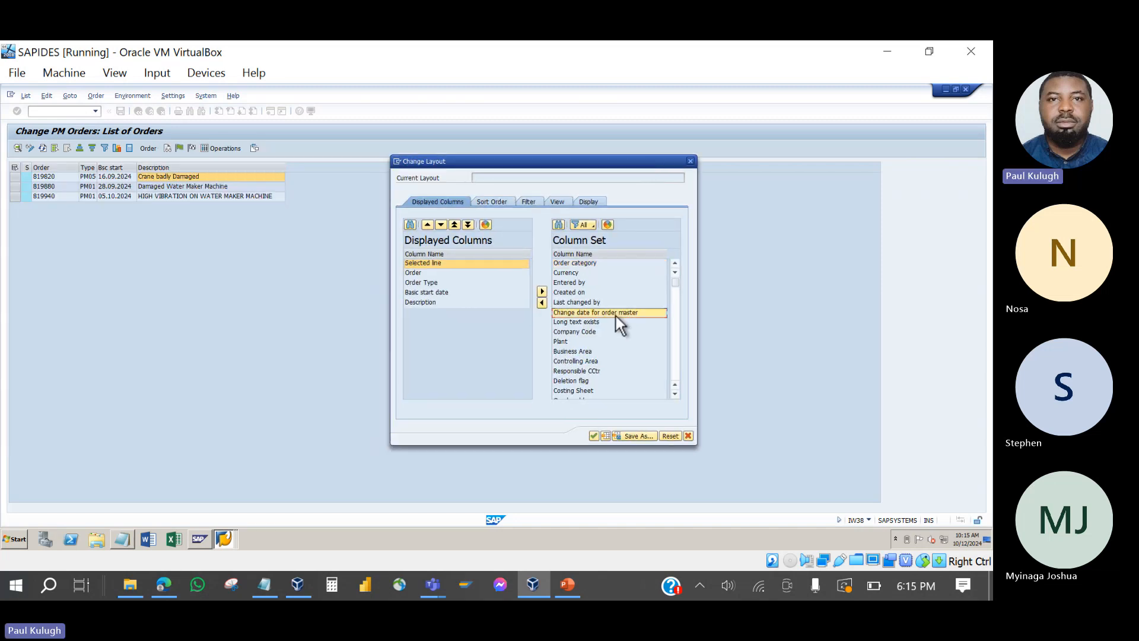
scroll(616, 316, "down", 5)
scroll(616, 315, "down", 4)
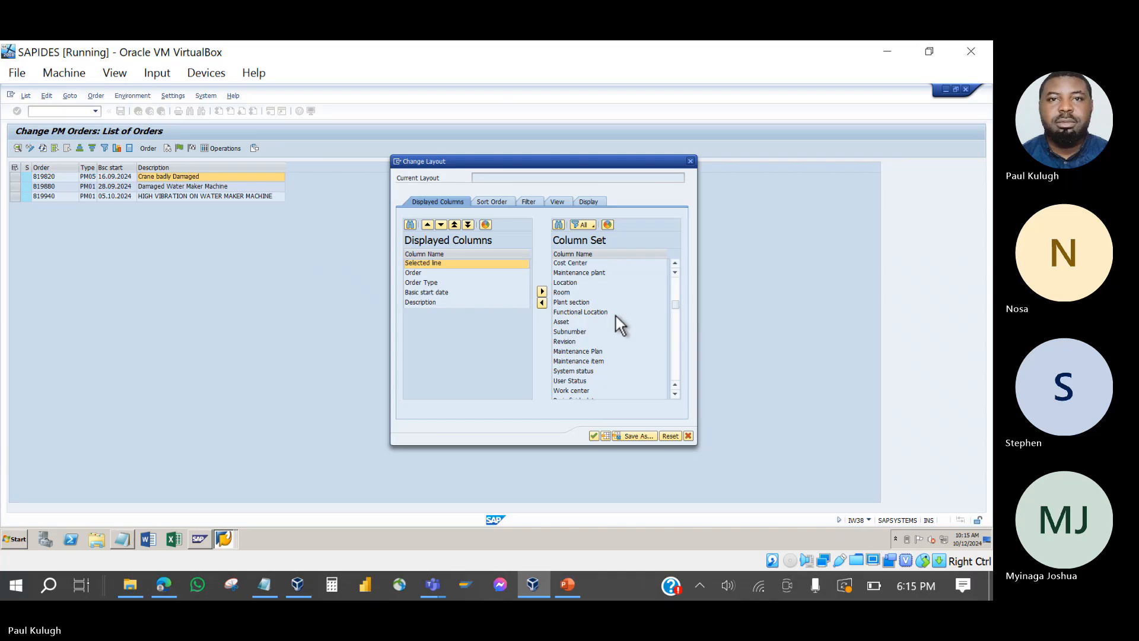
scroll(616, 315, "down", 2)
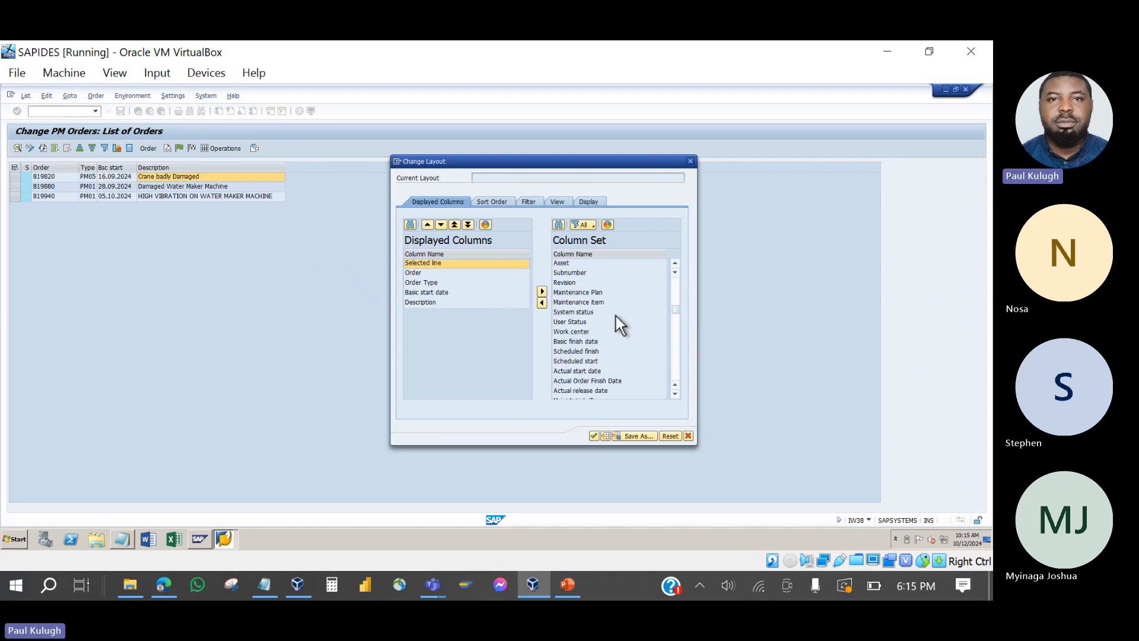
double_click(583, 313)
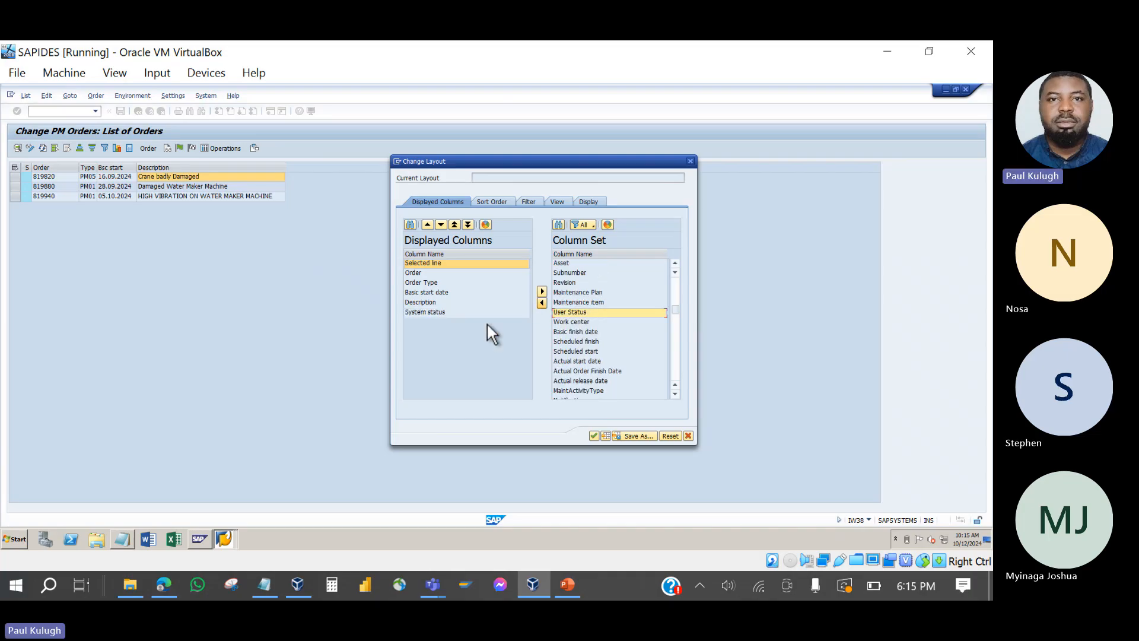
left_click(591, 435)
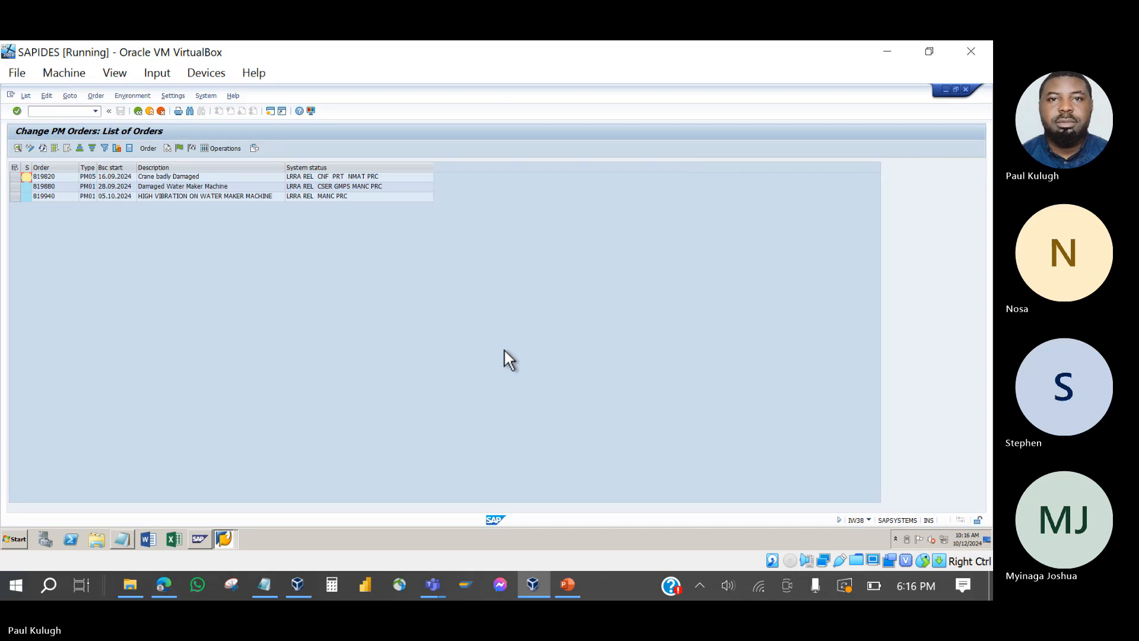
- Try to open the Damaged Water Maker Machine order from the list for changing, declining the processing log
left_click(355, 177)
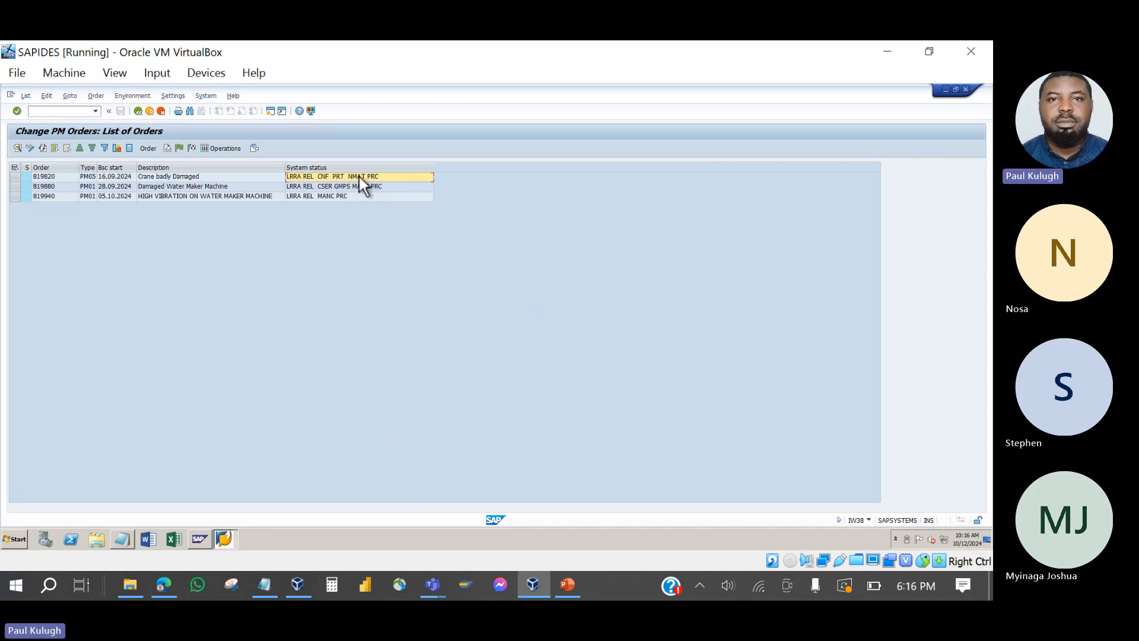
left_click(358, 188)
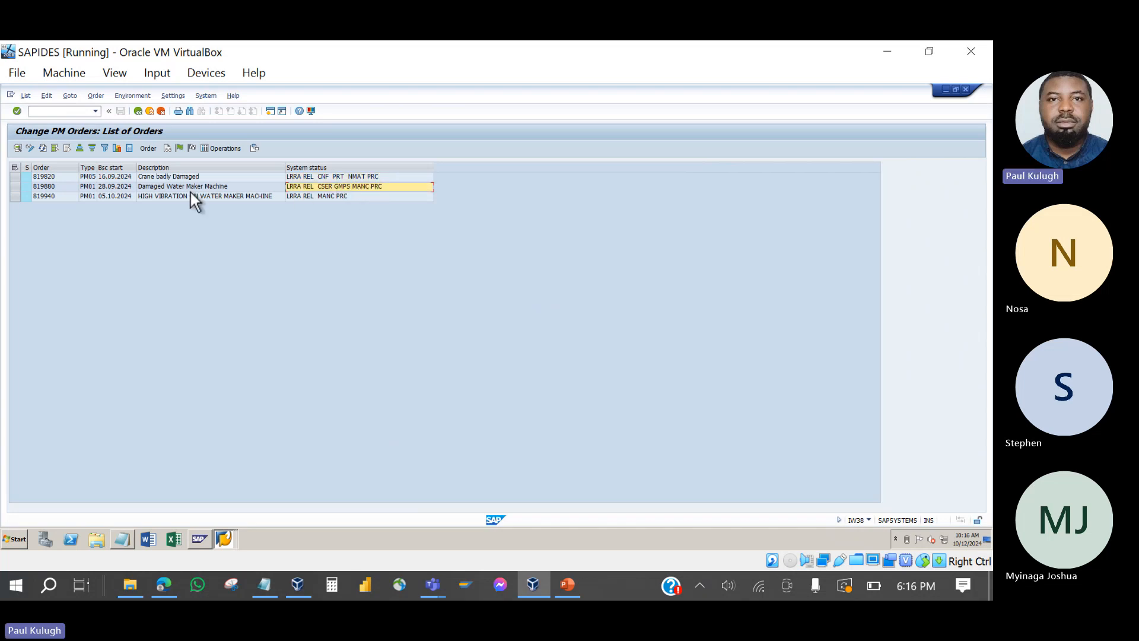
double_click(50, 186)
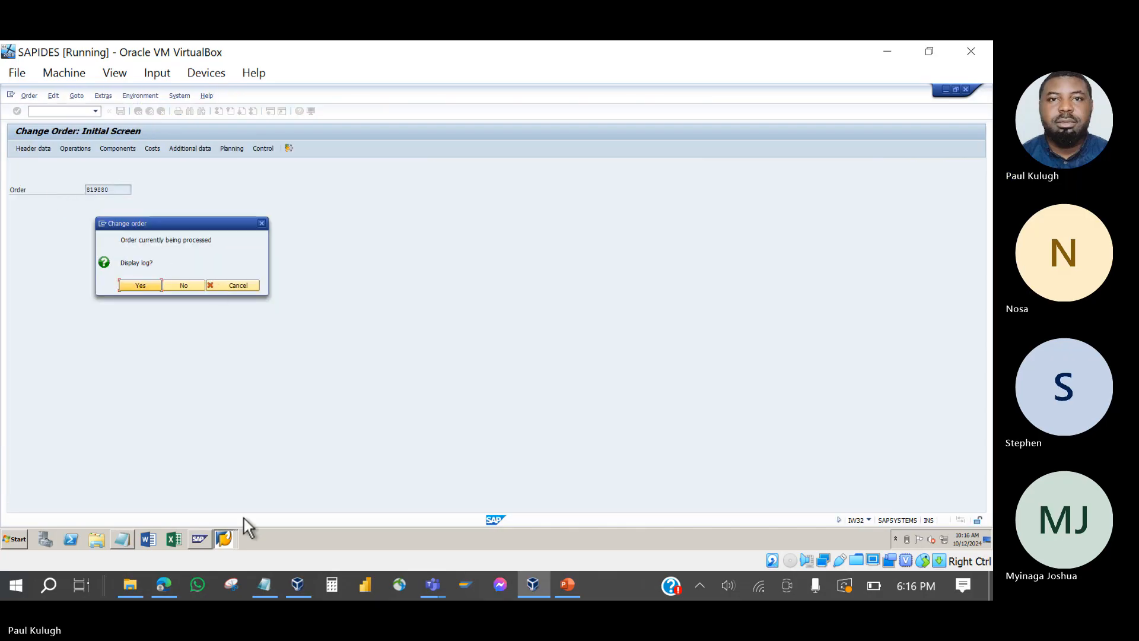
left_click(224, 539)
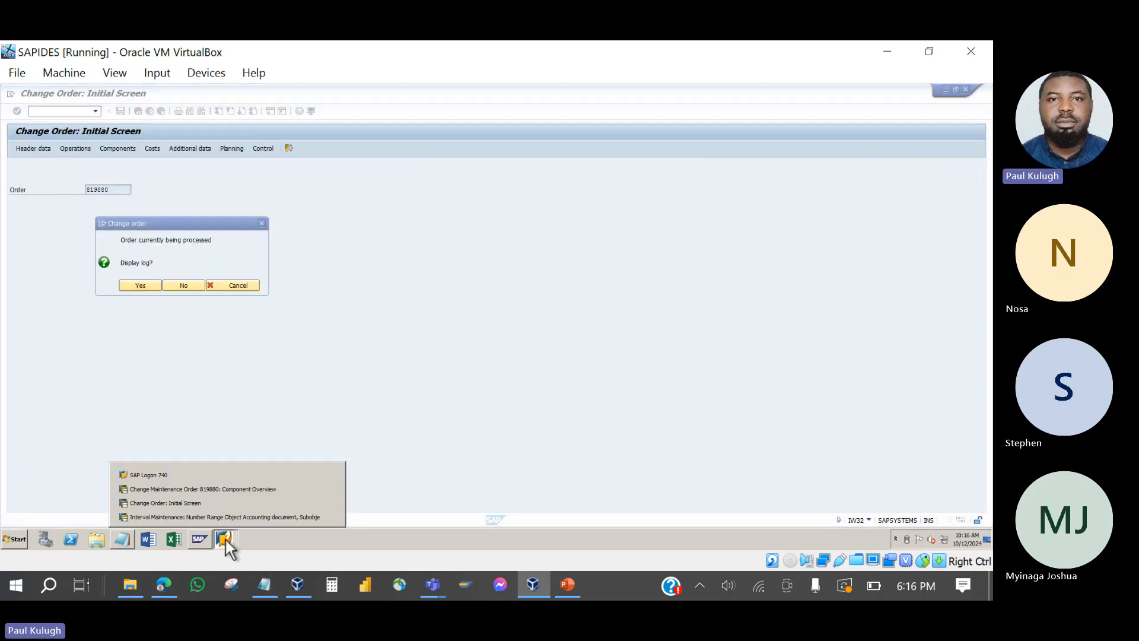
left_click(205, 503)
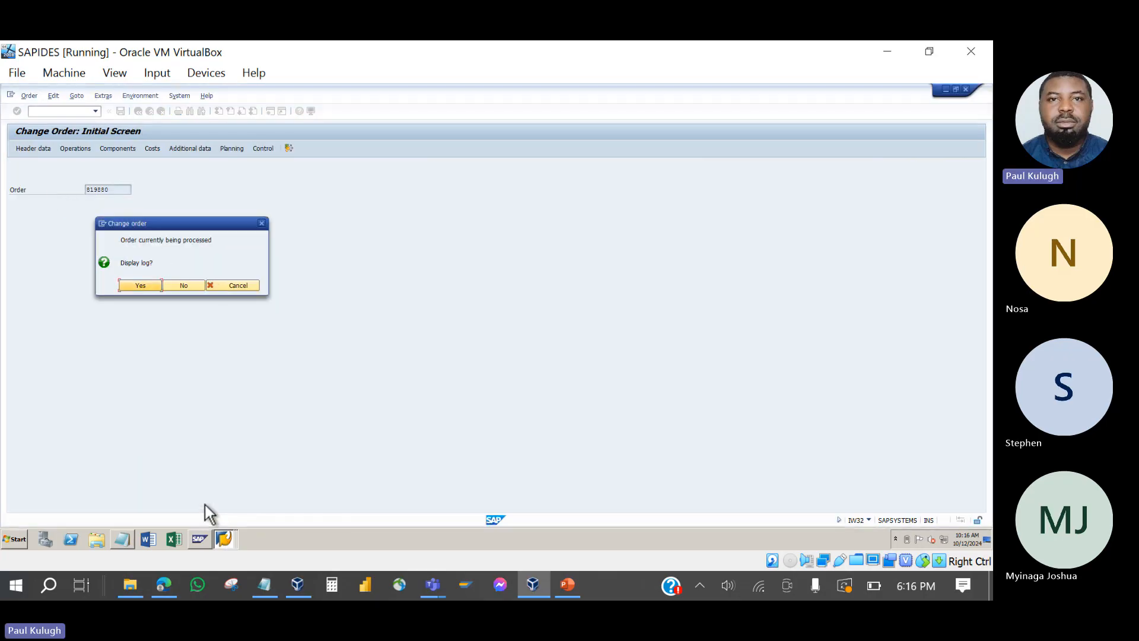
left_click(236, 287)
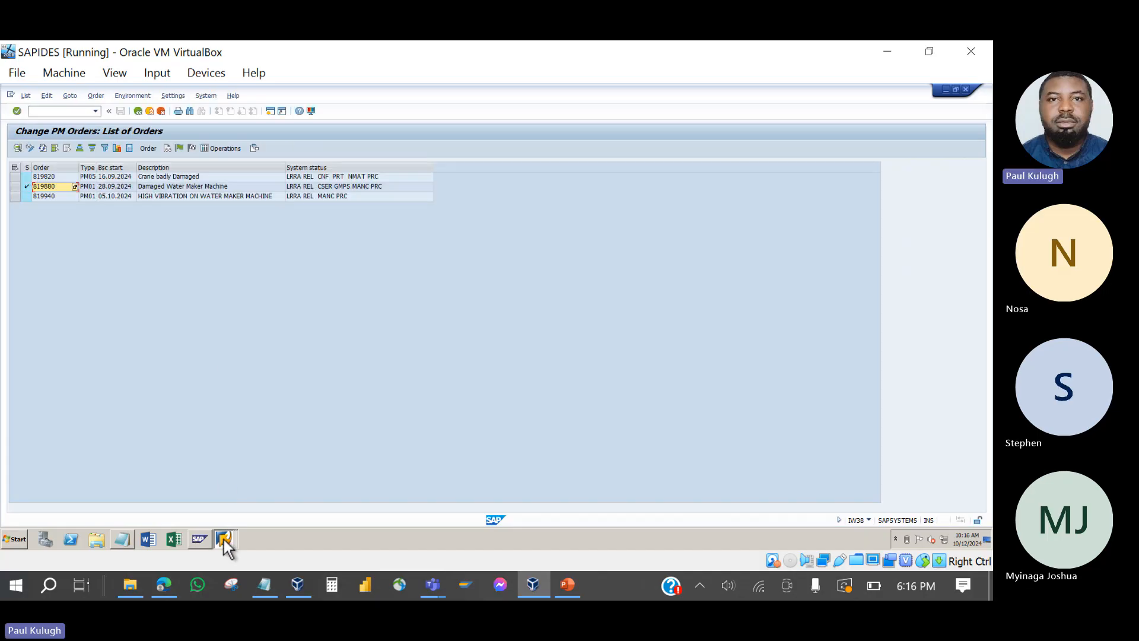
- Exit the Damaged Water Maker Machine order in the other SAP session and return to the PM order list
left_click(223, 540)
left_click(221, 501)
left_click(225, 538)
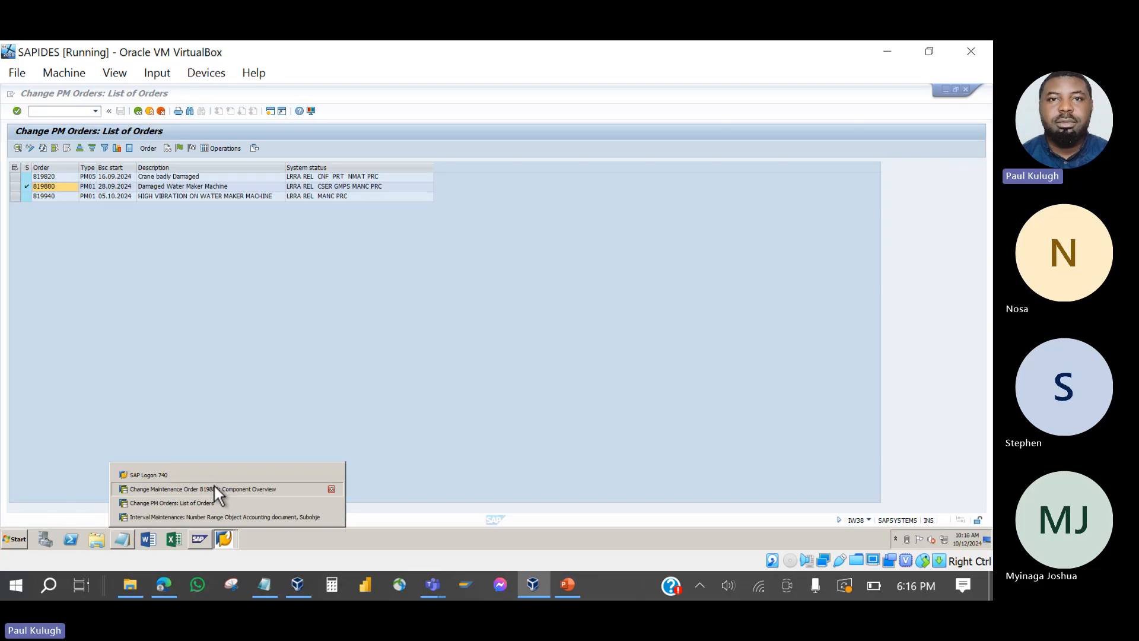
left_click(213, 489)
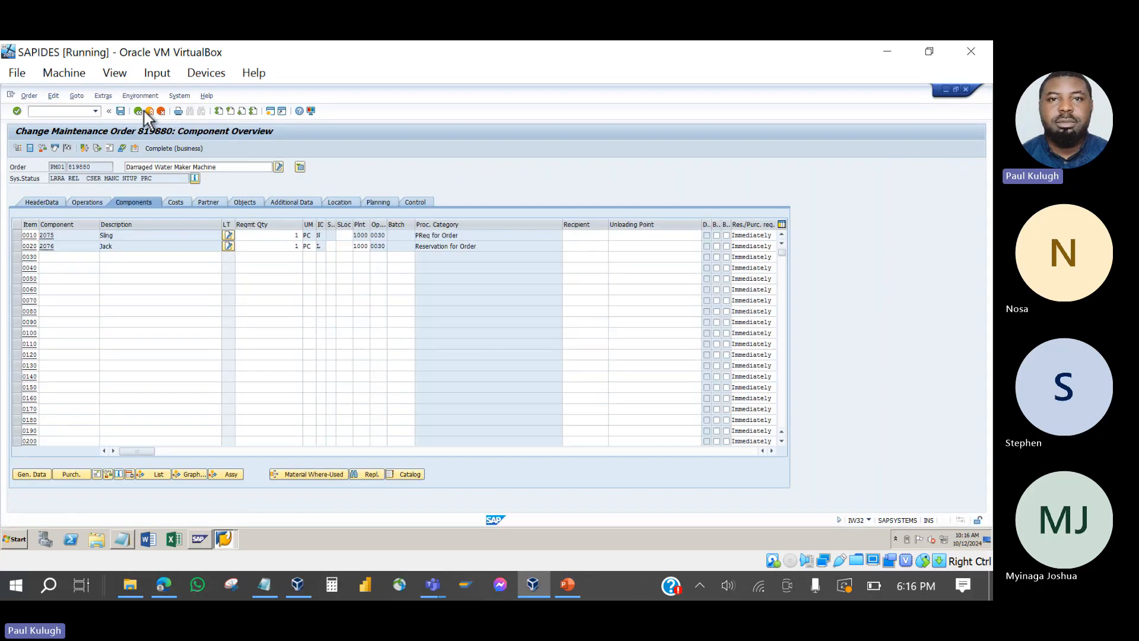
left_click(145, 111)
left_click(183, 273)
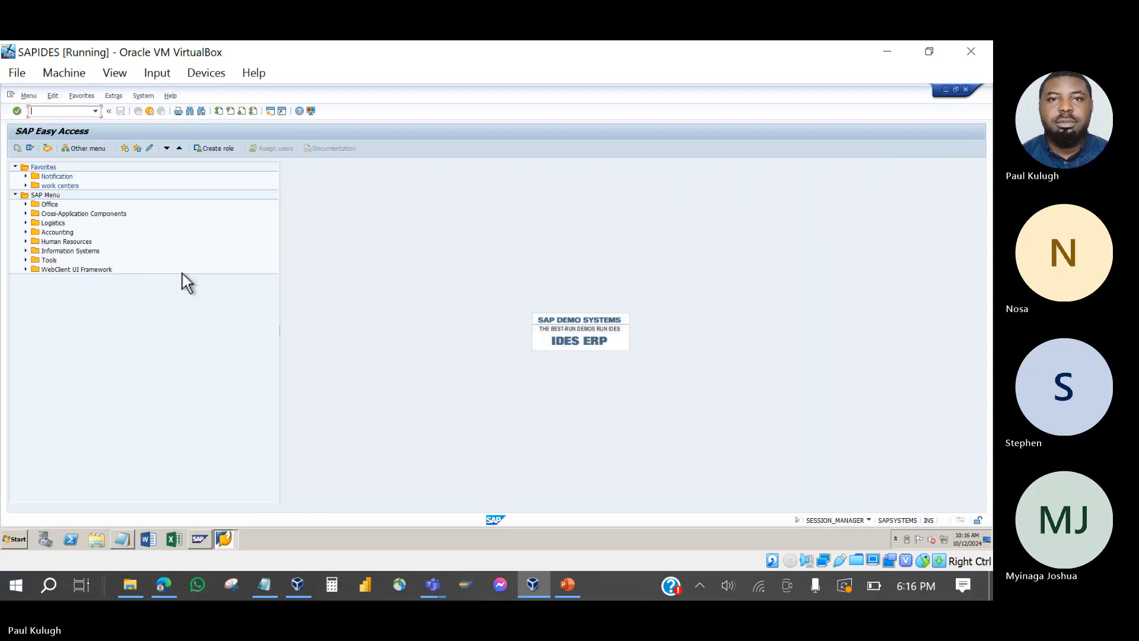
left_click(224, 538)
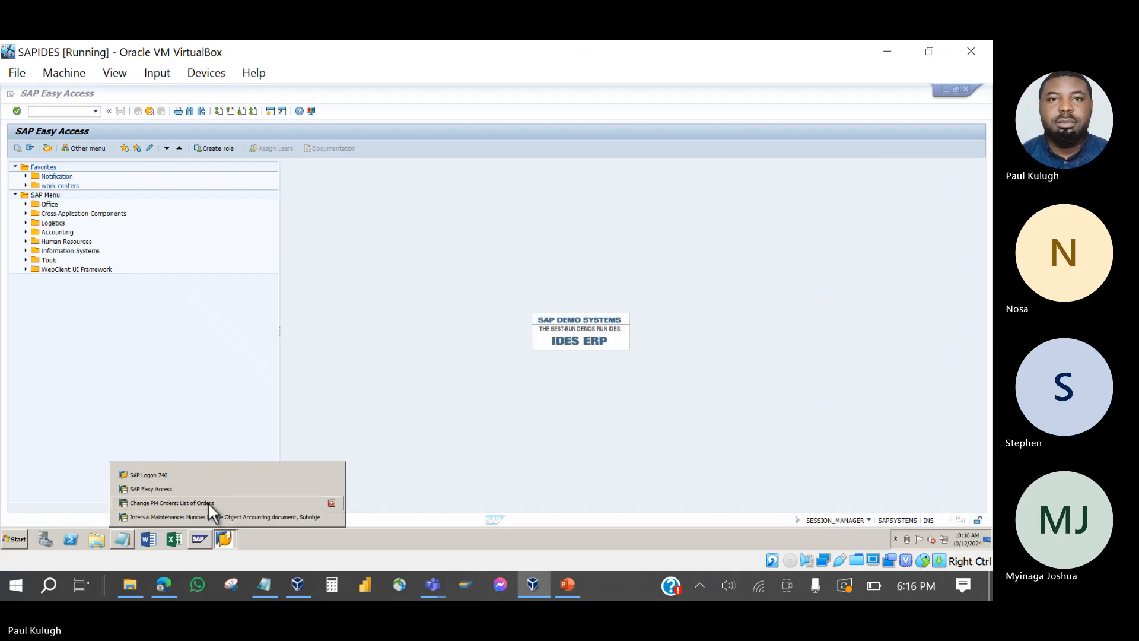
left_click(208, 502)
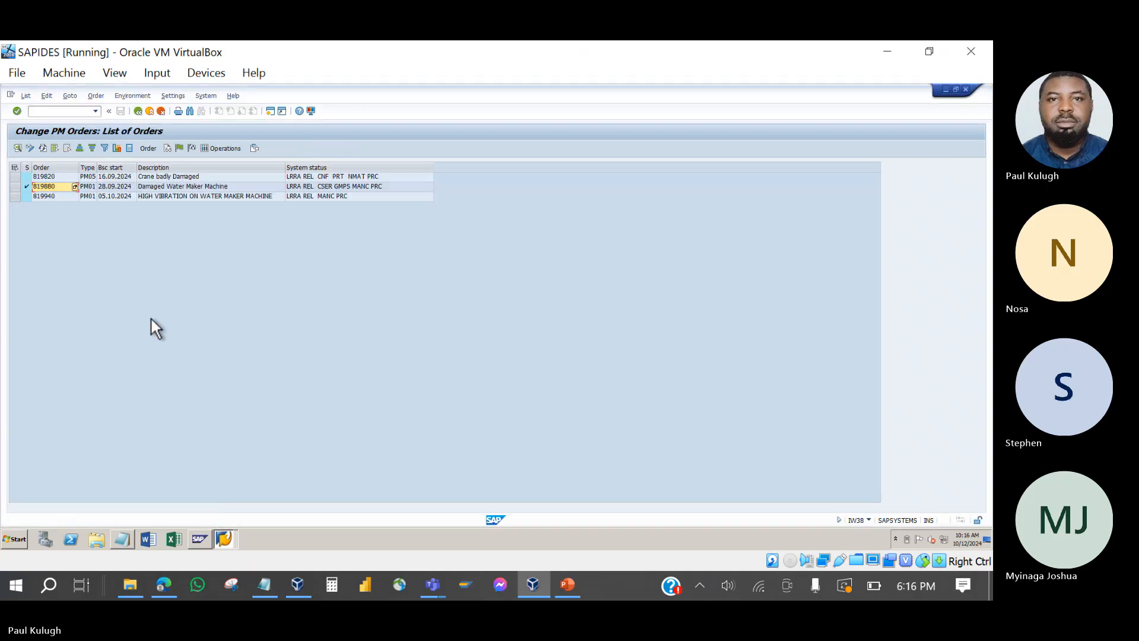
- Examine the components and the NMAT system status of the Crane badly Damaged order, and return to the order list
double_click(51, 176)
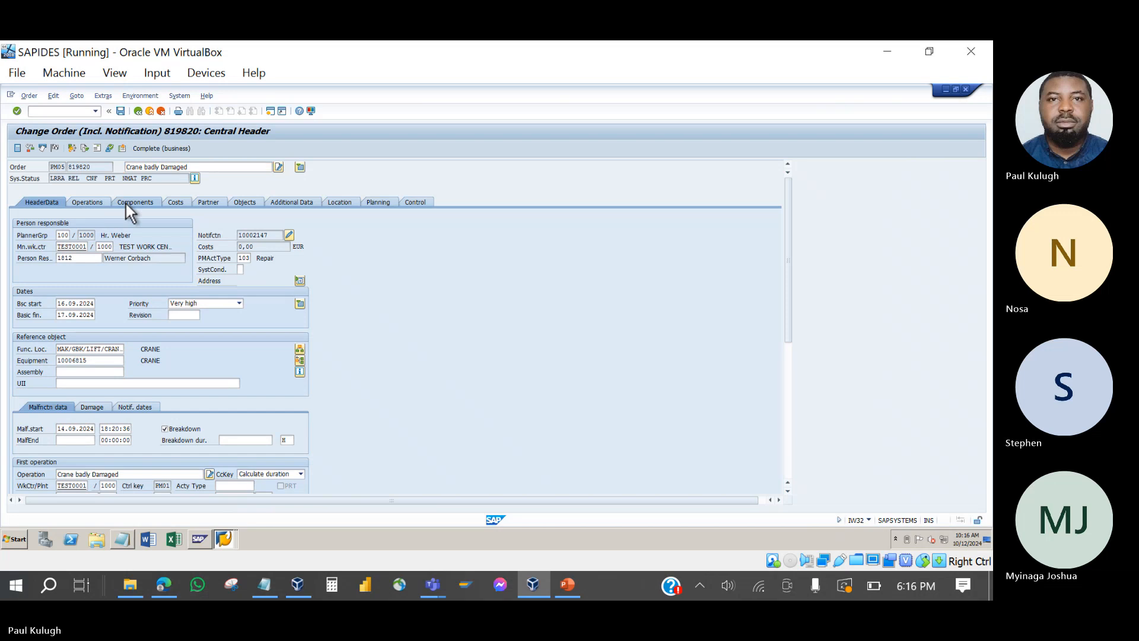
left_click(126, 203)
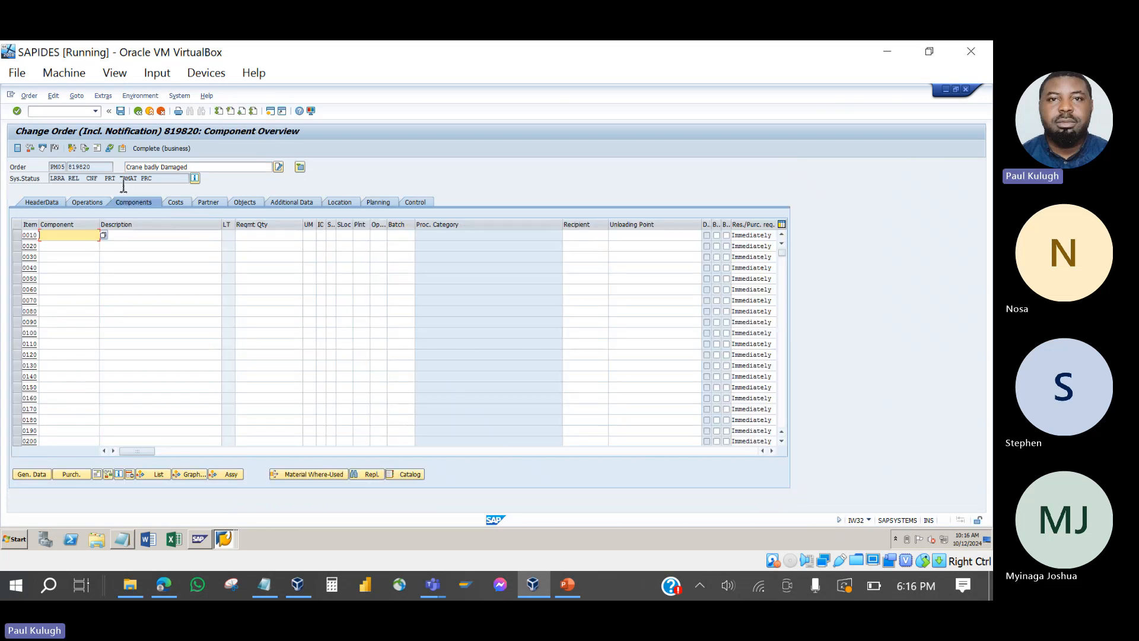
double_click(127, 180)
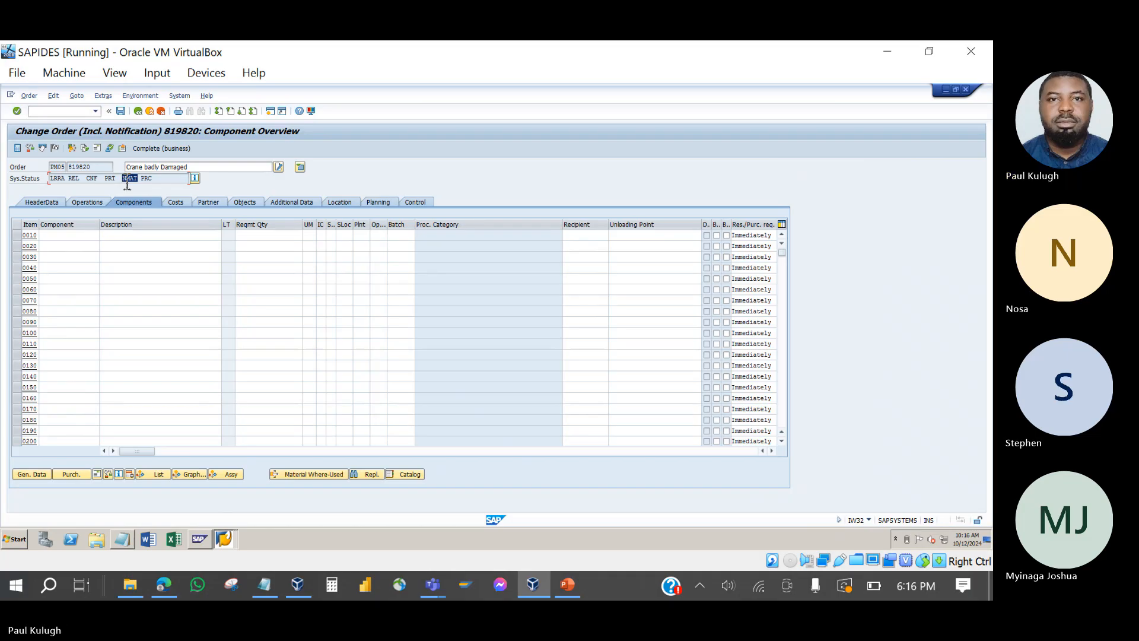
left_click(134, 111)
left_click(176, 271)
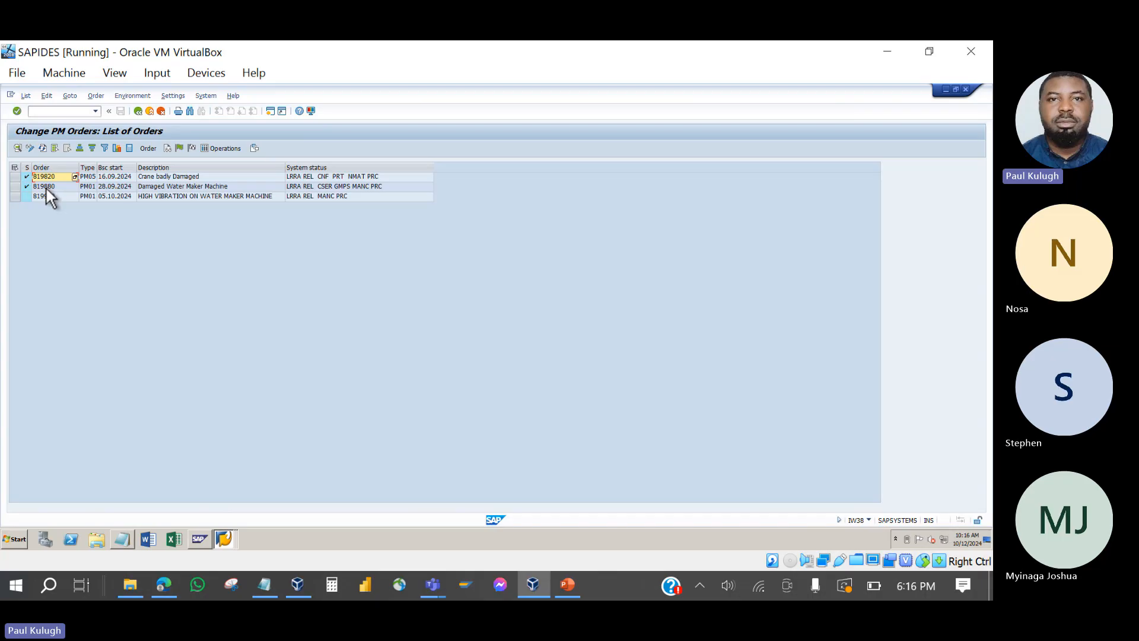
- Open the Damaged Water Maker Machine order's components and compare the item and procurement categories of Sling and Jack
double_click(46, 187)
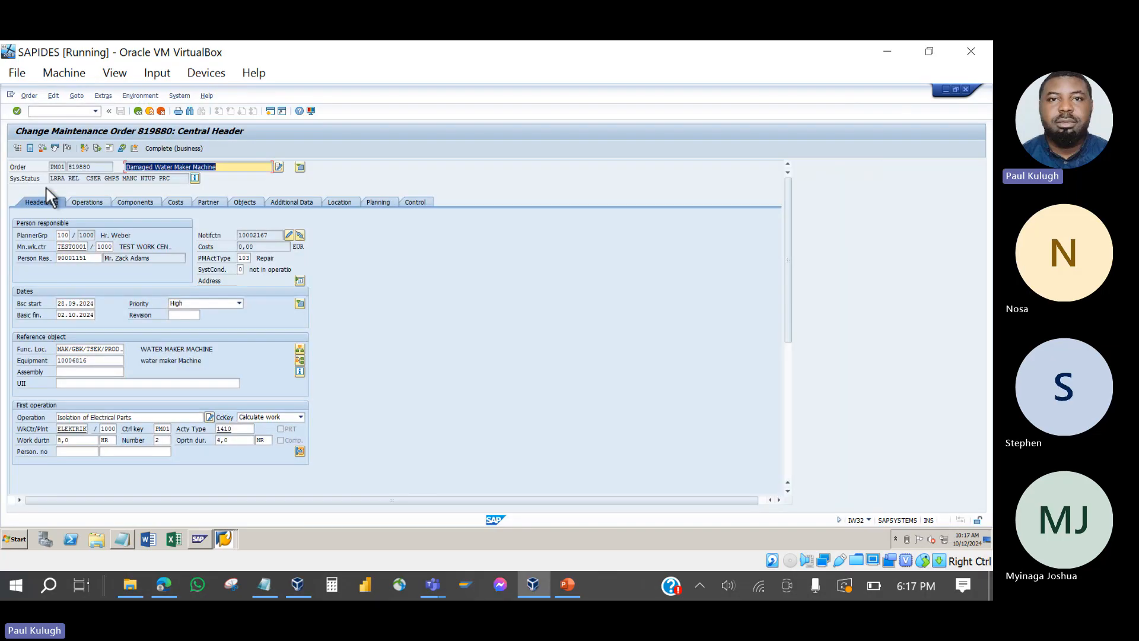
left_click(127, 201)
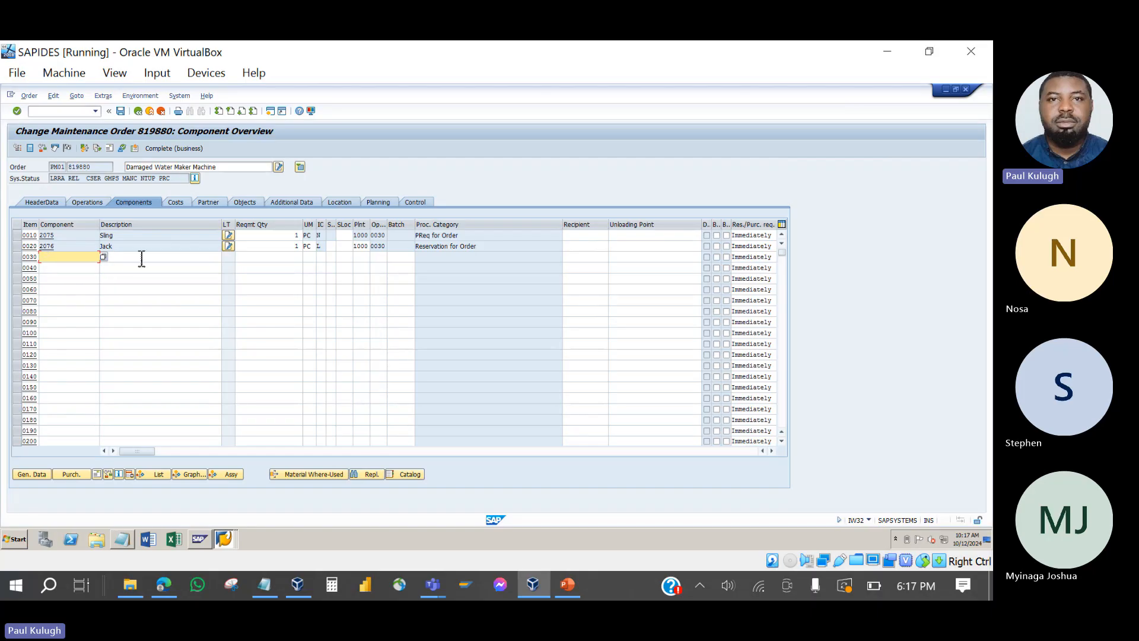
left_click(67, 238)
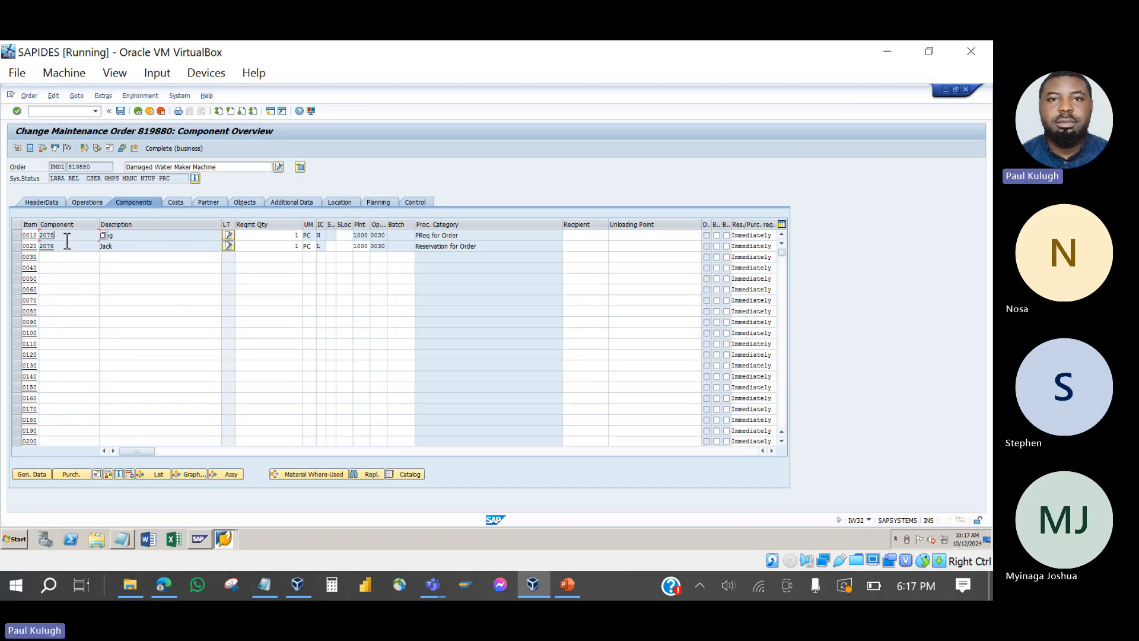
left_click(137, 239)
left_click(321, 235)
left_click(327, 246)
left_click_drag(470, 235, 416, 235)
left_click_drag(479, 246, 416, 246)
- Inspect the Sling component's general data, item category and purchase requisition in its purchasing data
left_click(31, 474)
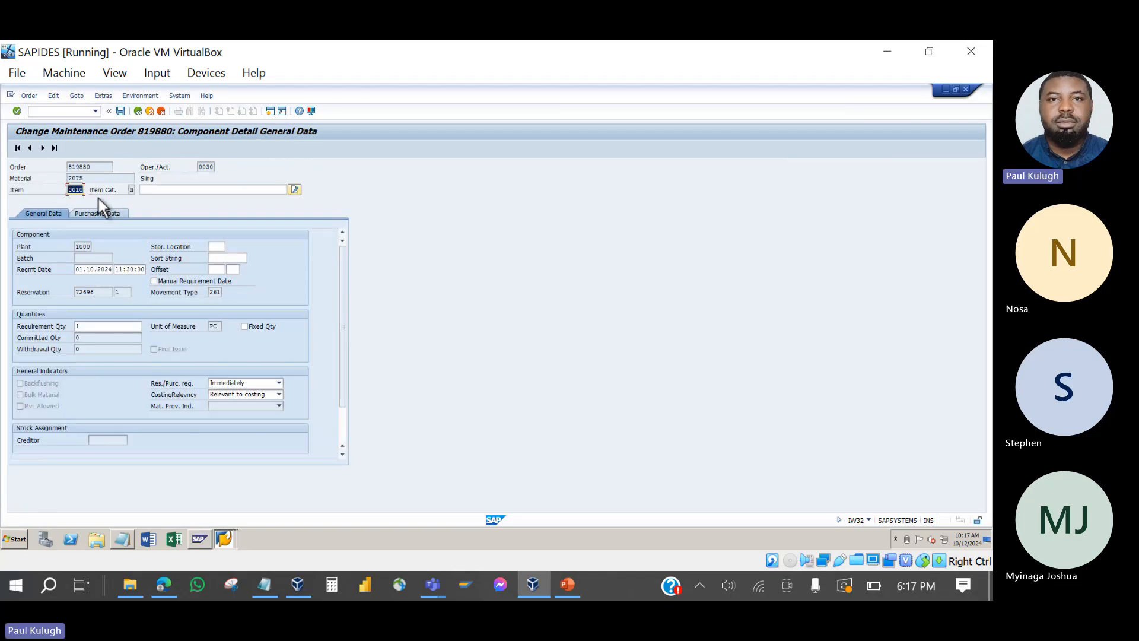
left_click(136, 190)
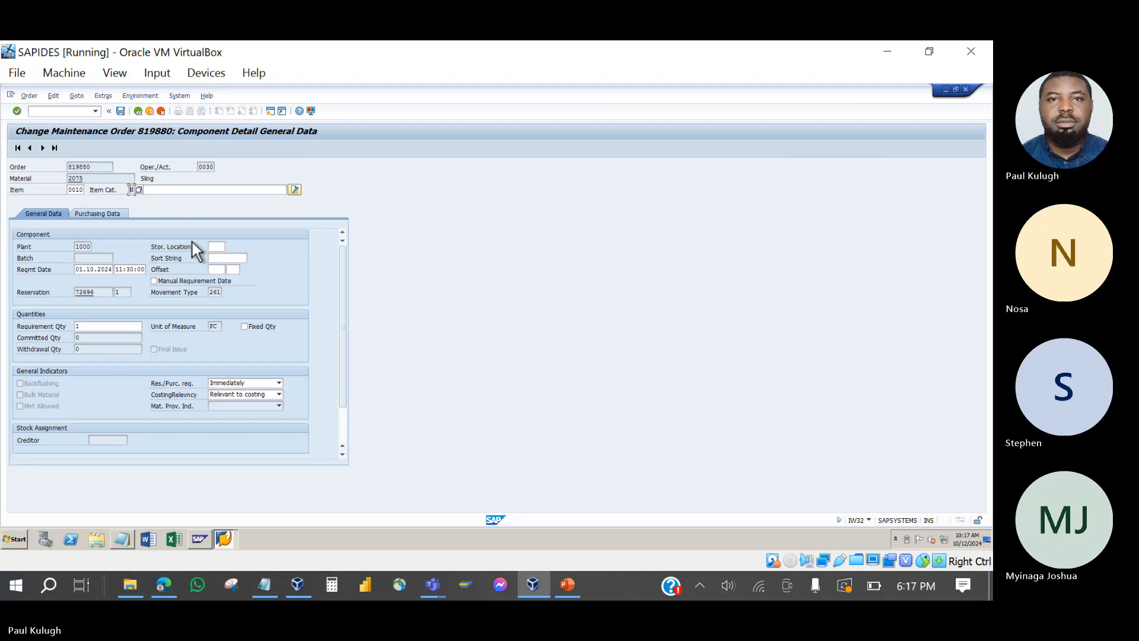
left_click(109, 215)
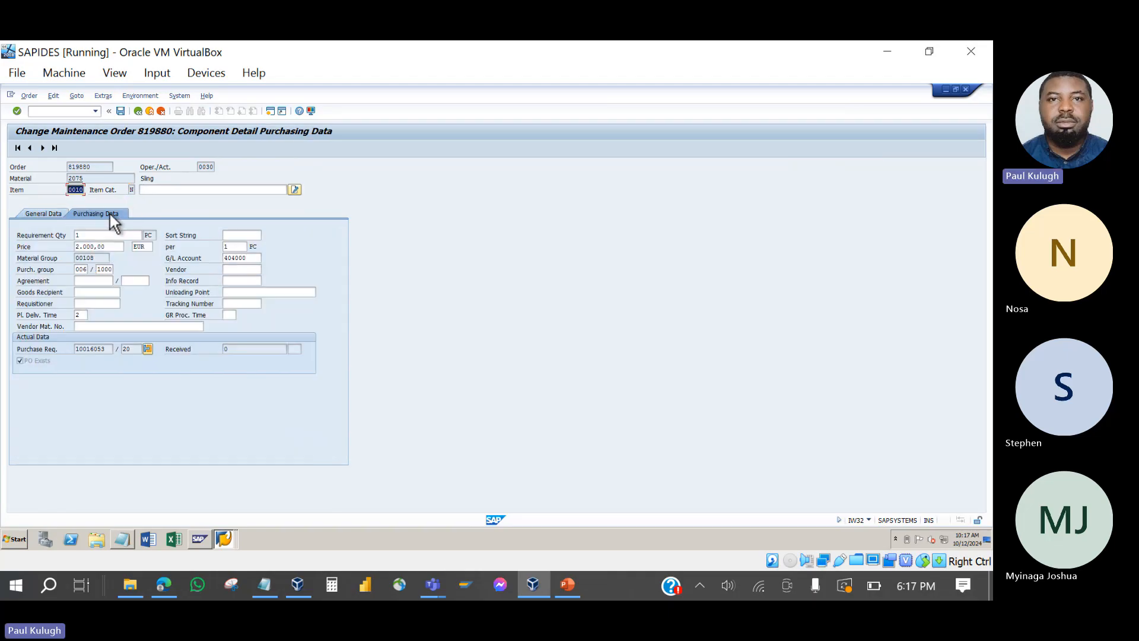
left_click_drag(111, 352, 69, 350)
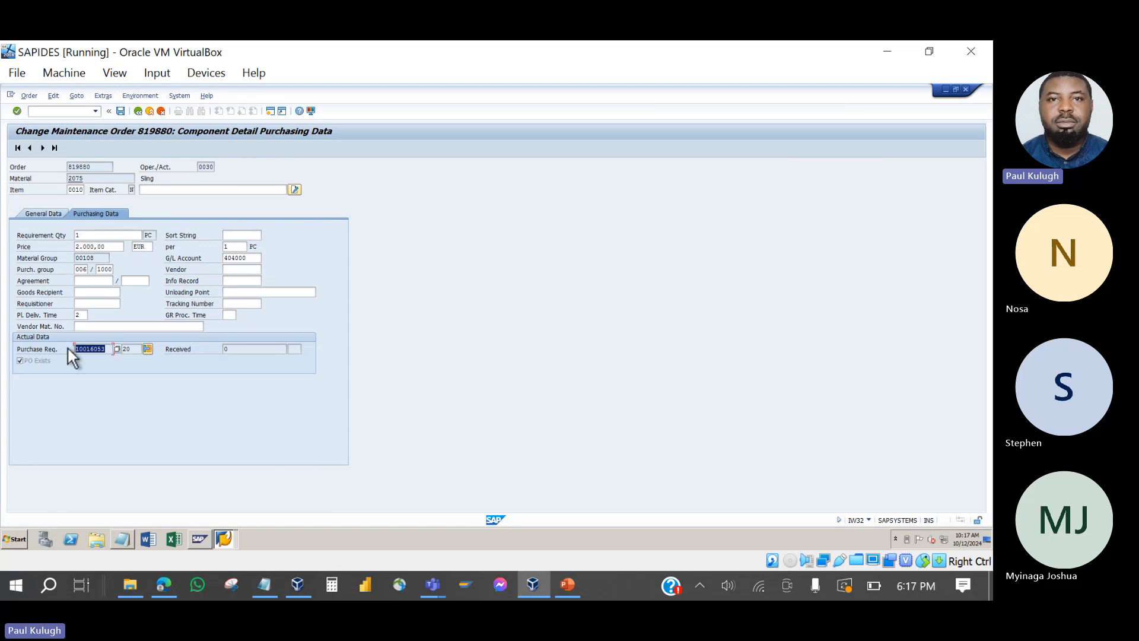
- Move on to the Jack component's details, check its item category, and return to its row in the component overview
left_click(42, 148)
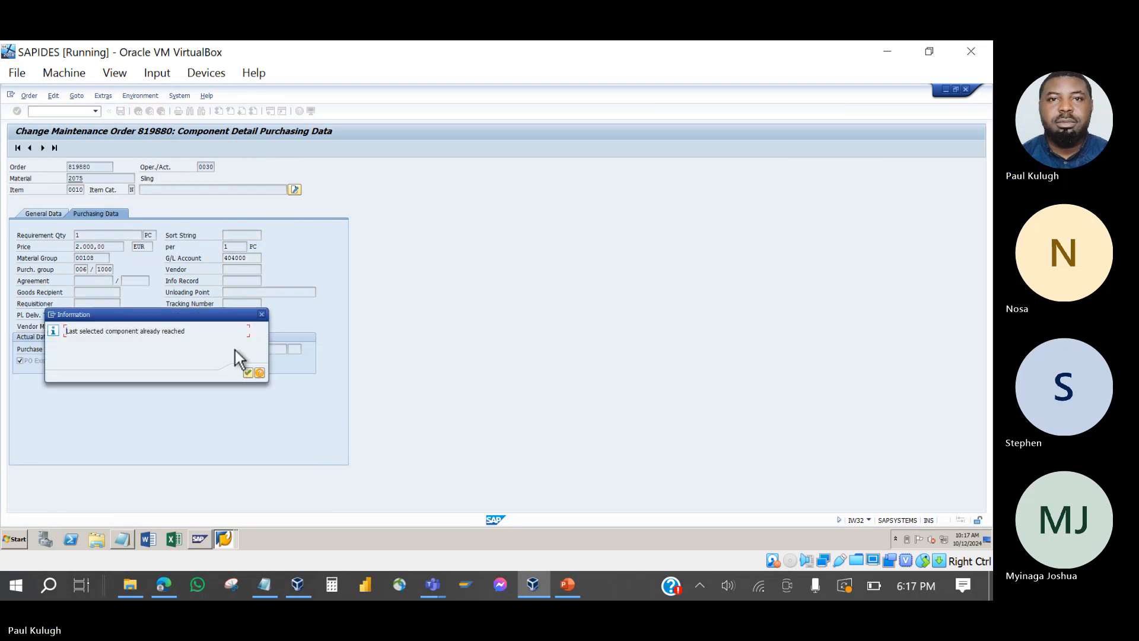
left_click(247, 373)
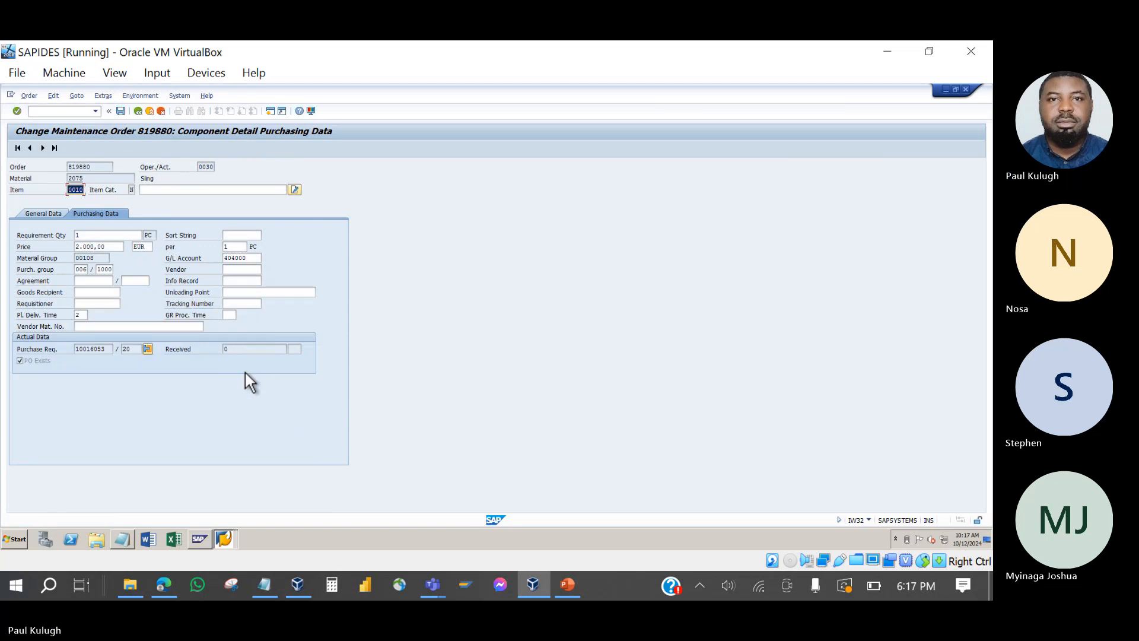
left_click(56, 147)
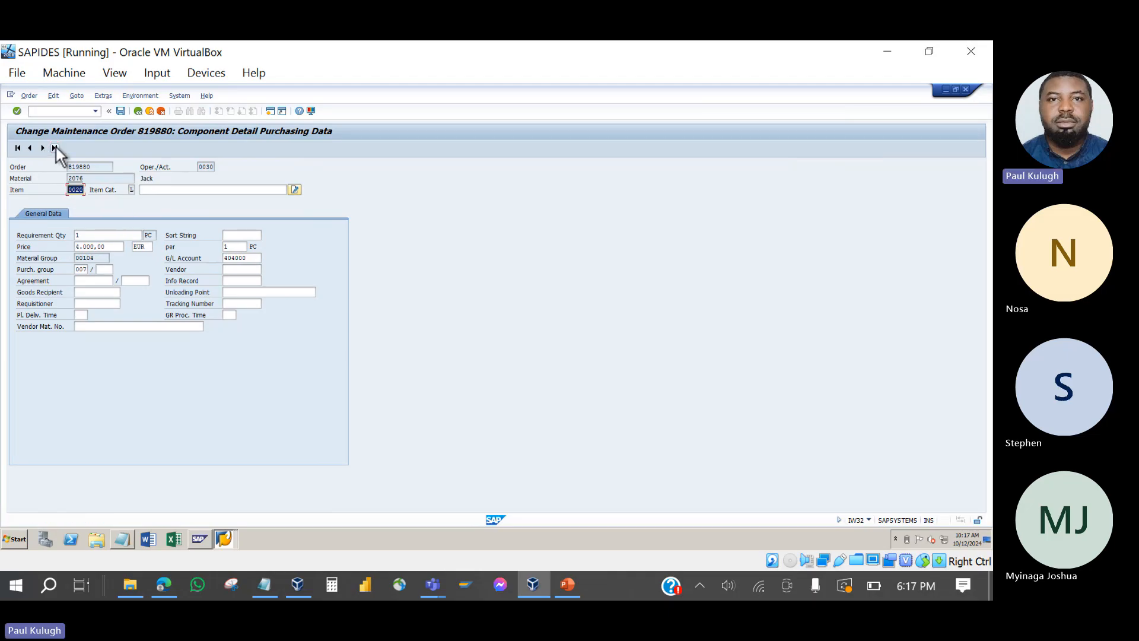
left_click(134, 190)
left_click(138, 111)
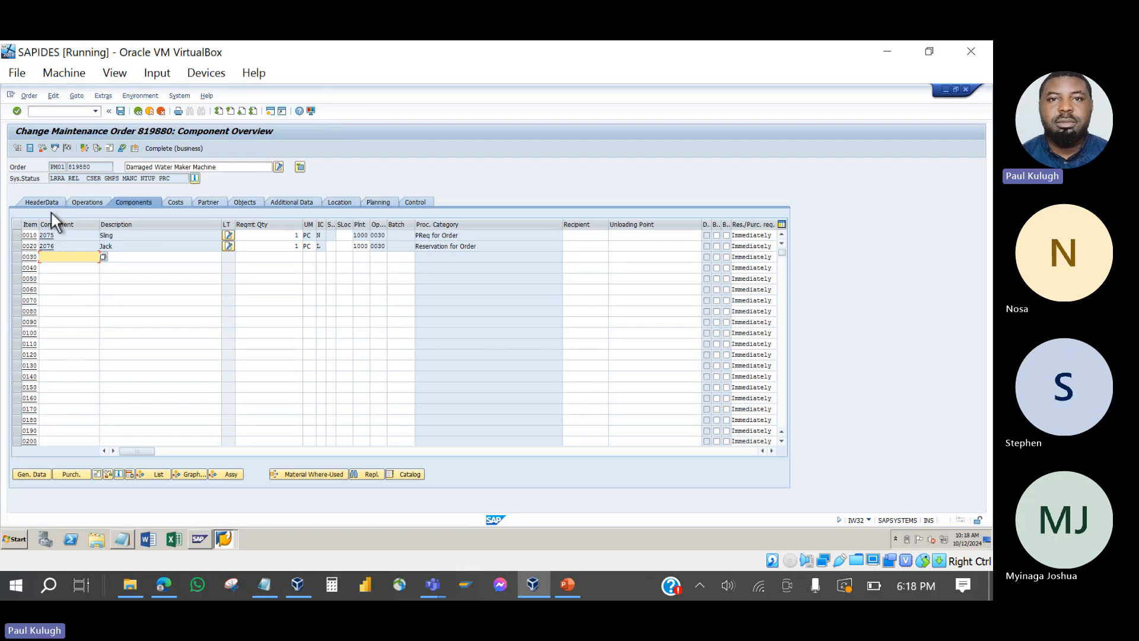
left_click_drag(56, 245, 29, 246)
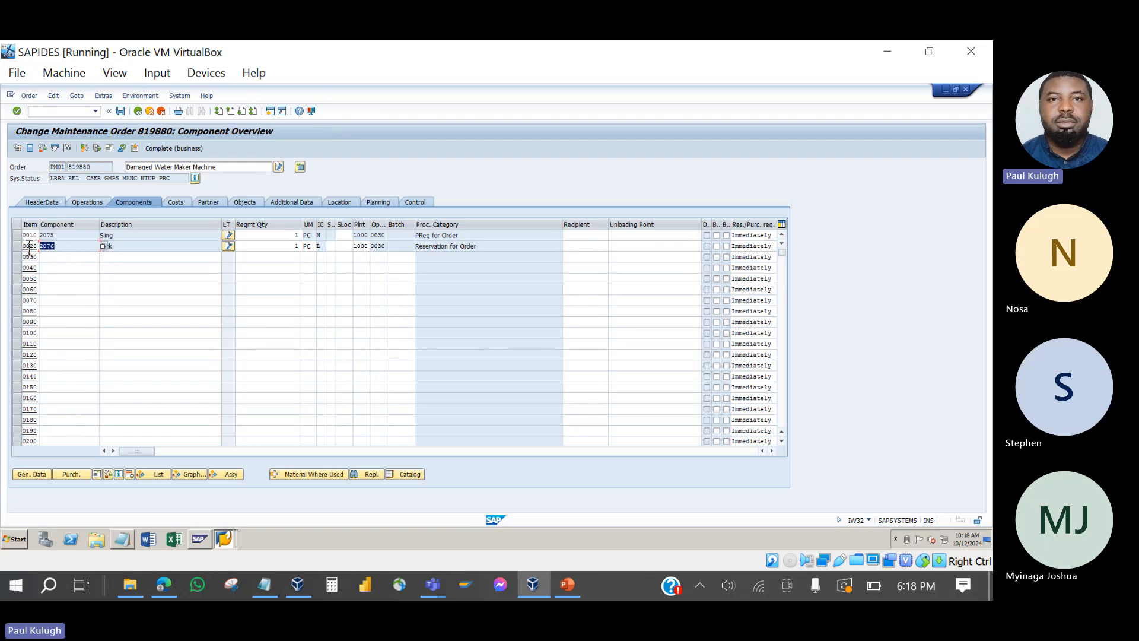
- Open the Jack component's material master record and display its stock overview
key("ctrl+c")
double_click(46, 246)
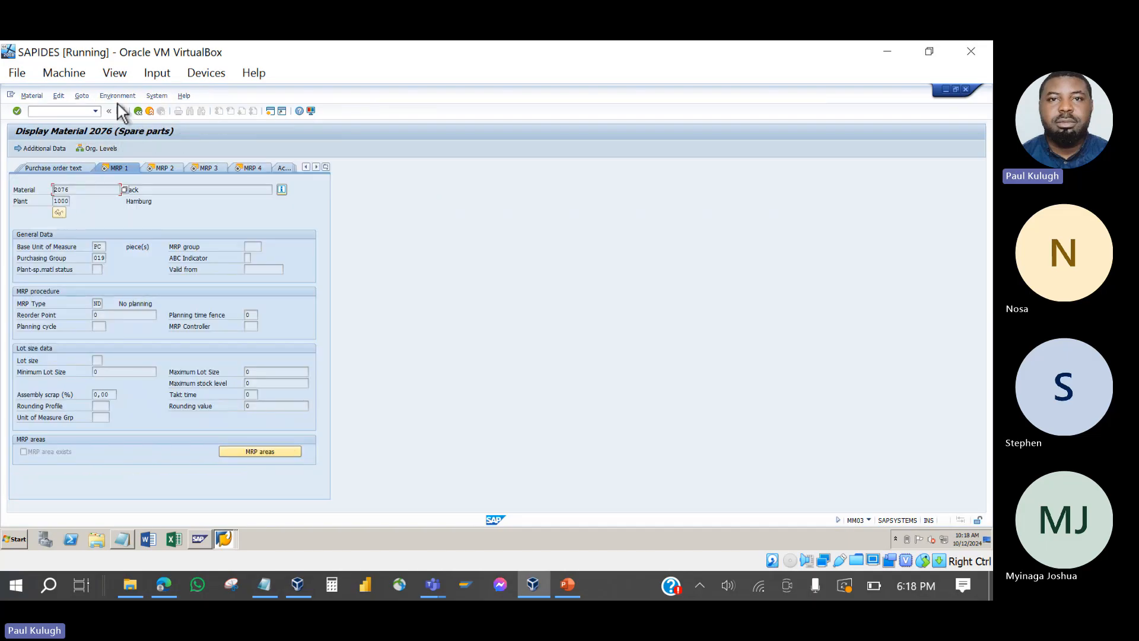
left_click(117, 96)
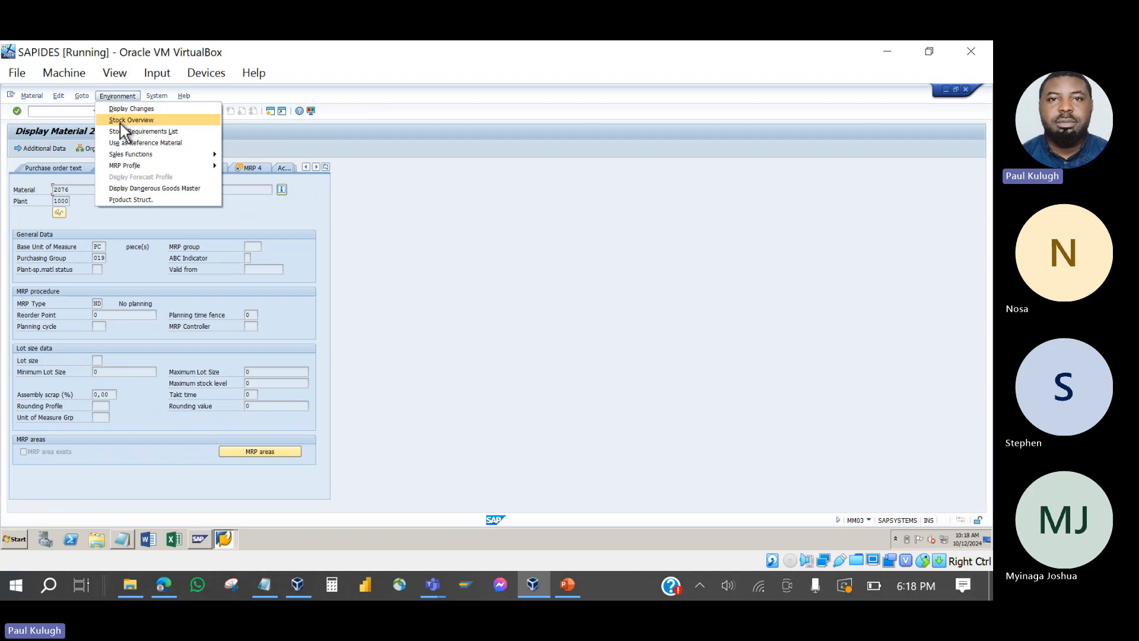
left_click(121, 121)
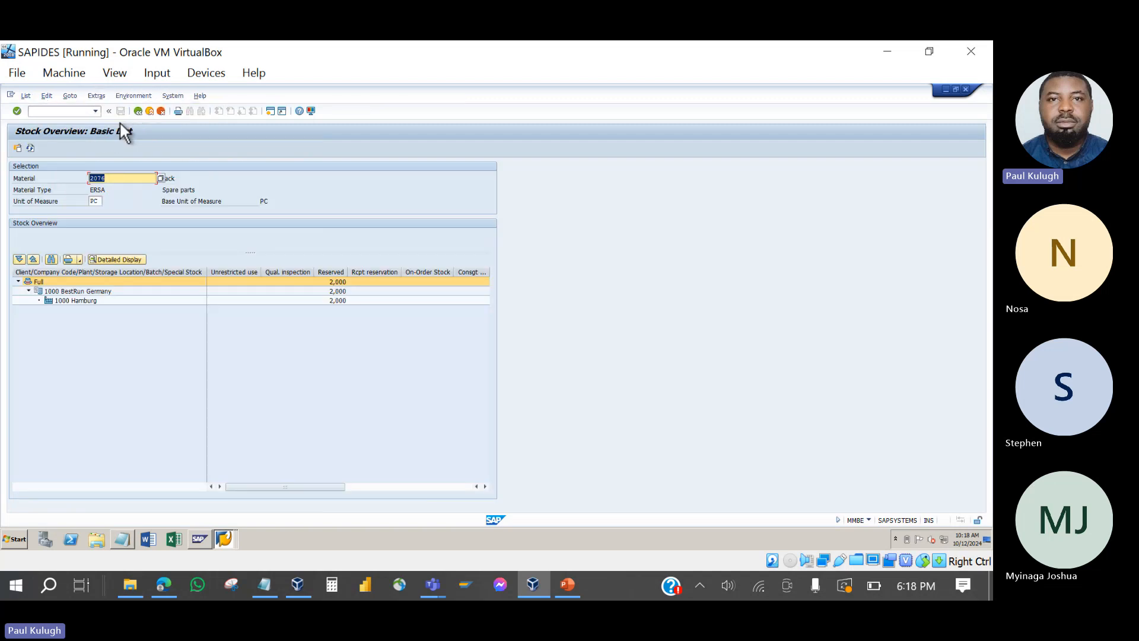
- Examine Jack's unrestricted-use and quality inspection stock at the 1000 Hamburg plant
left_click(233, 270)
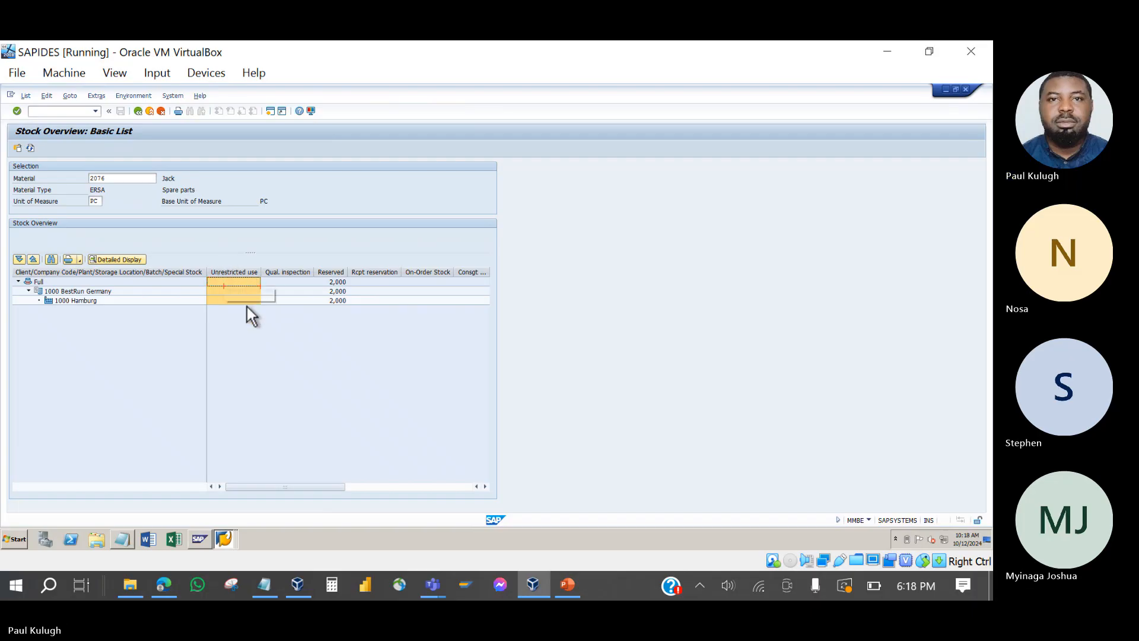
left_click(289, 272)
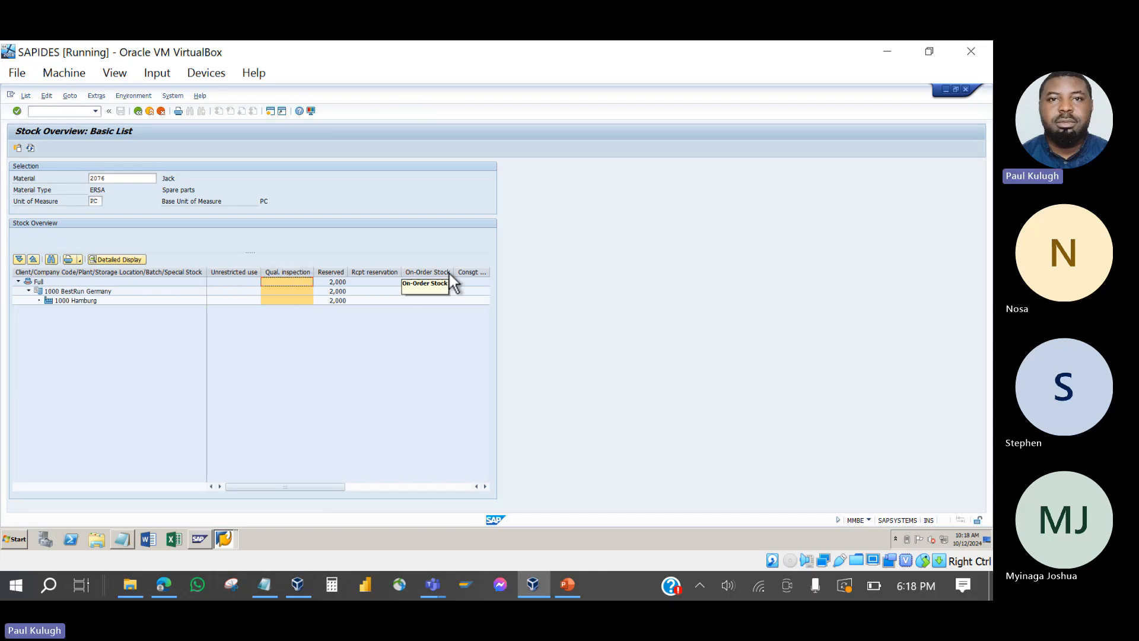
left_click(237, 272)
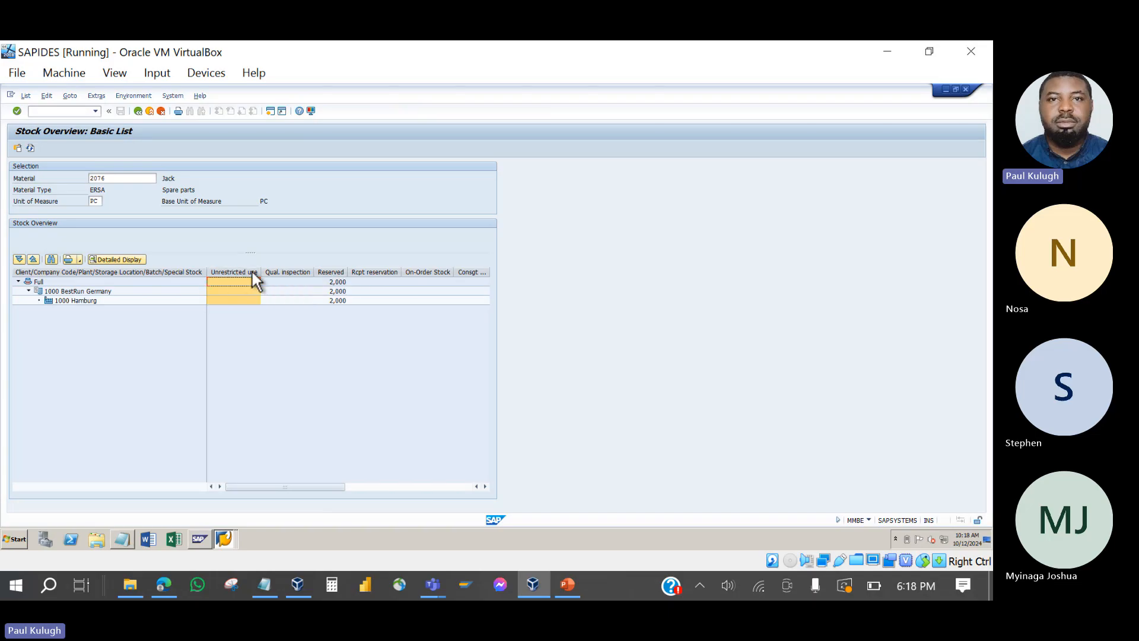
left_click(232, 301)
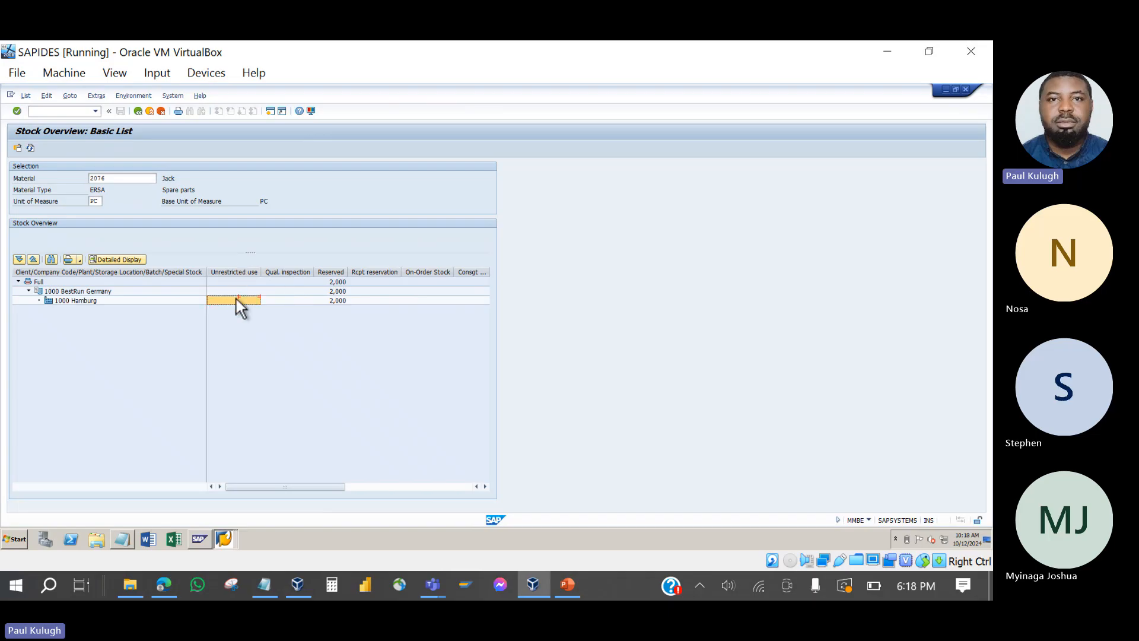
left_click(52, 302)
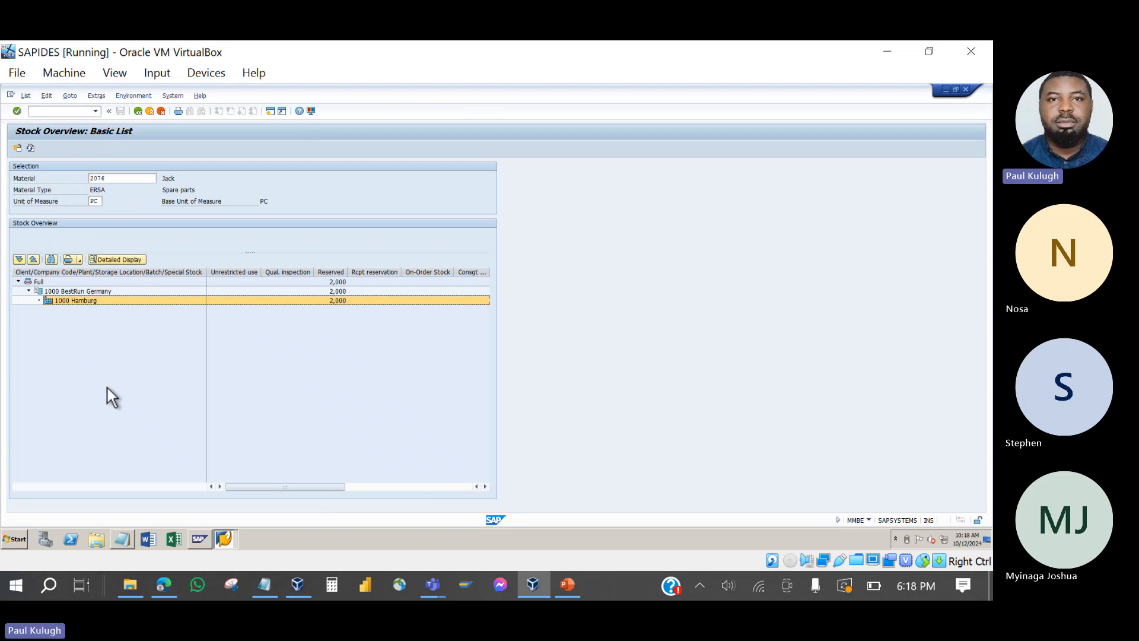
left_click(223, 272)
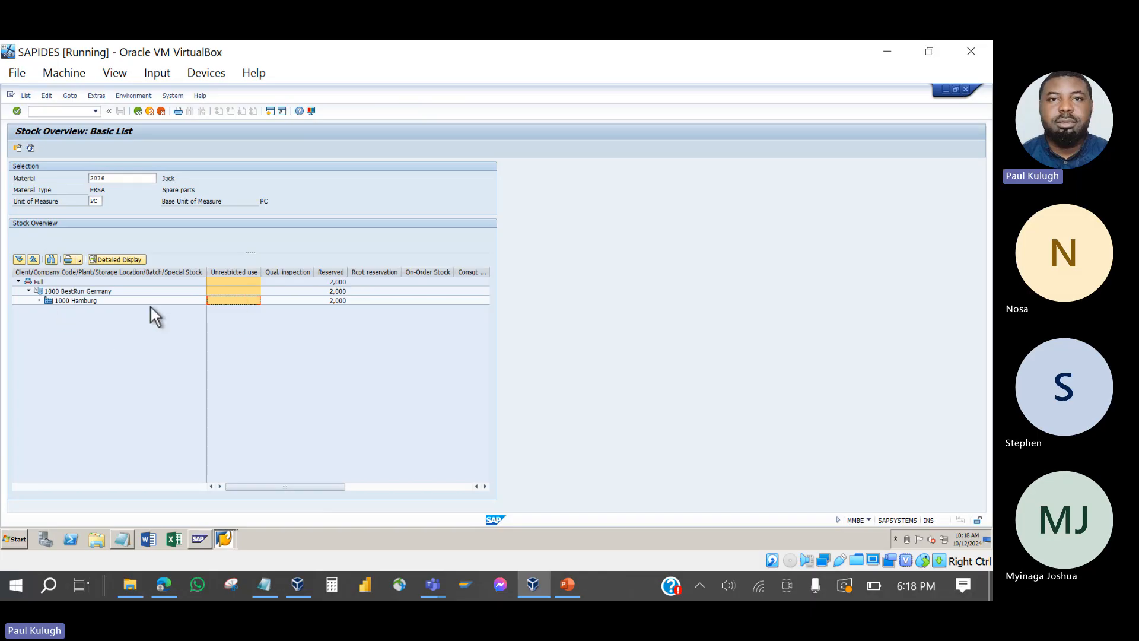
left_click(290, 272)
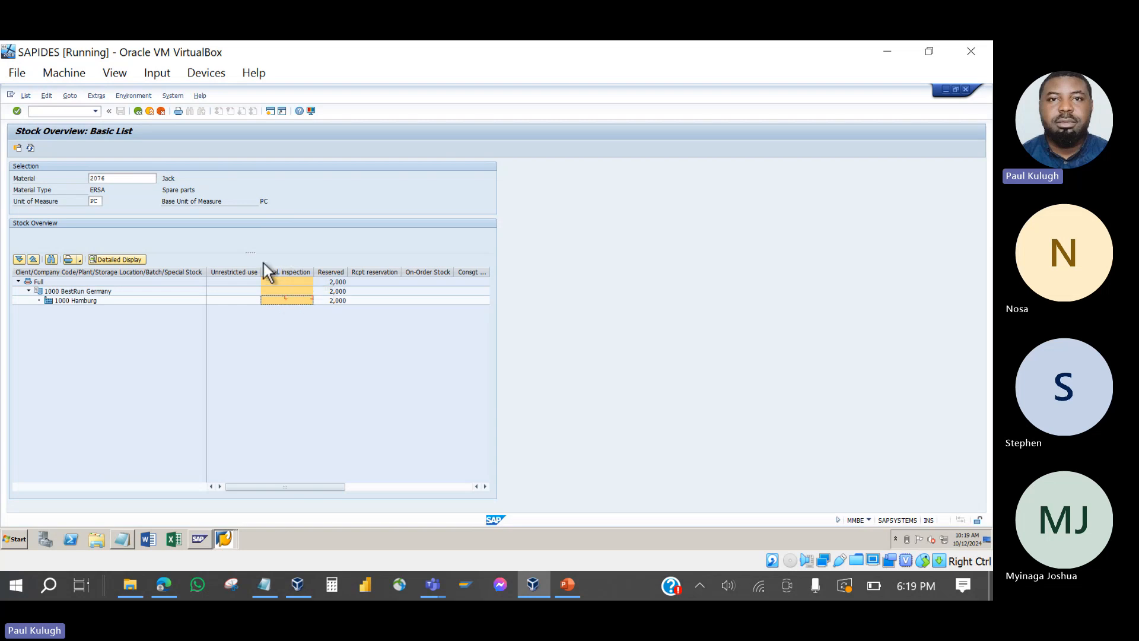
left_click(237, 274)
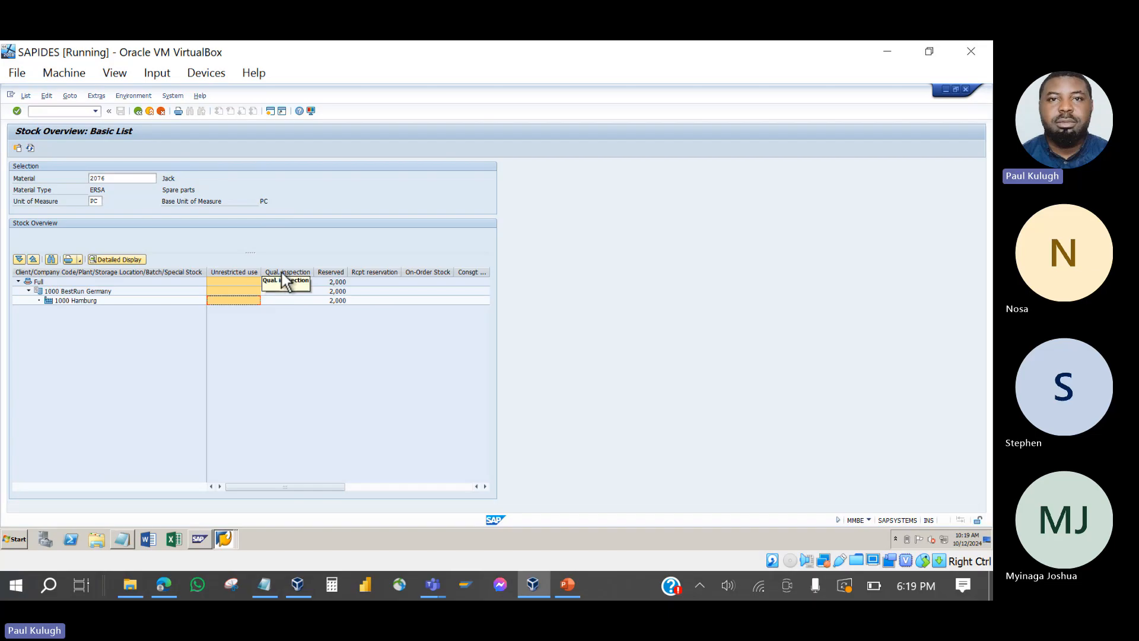
left_click(282, 273)
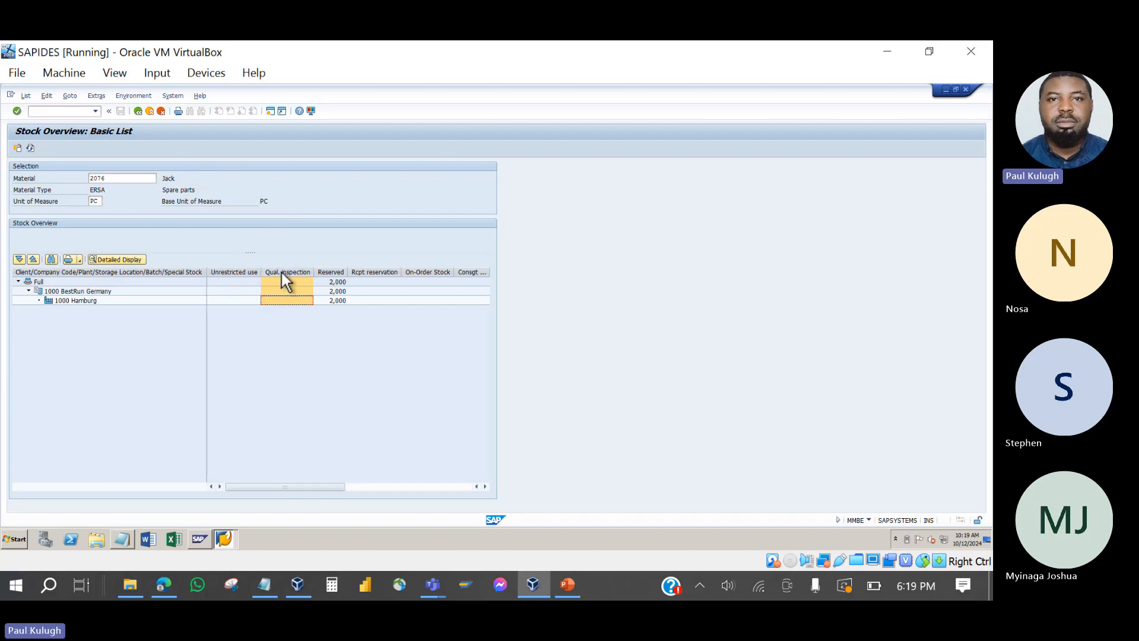
- Compare Jack's reserved, receipt reservation, on-order and consignment stock columns in the stock overview
left_click(323, 275)
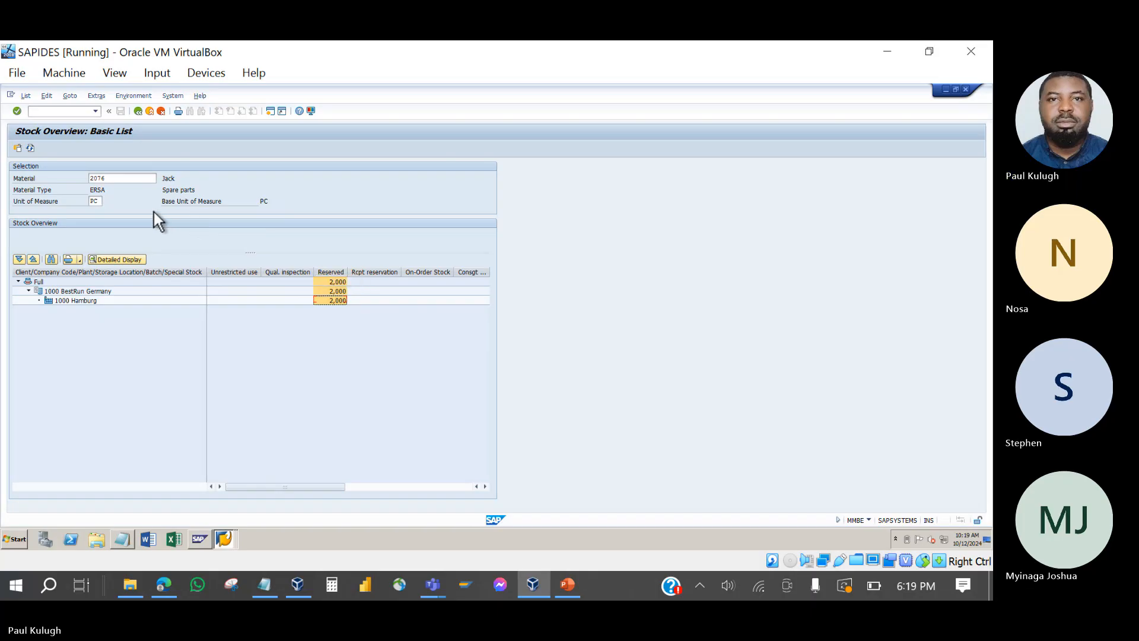
left_click(383, 272)
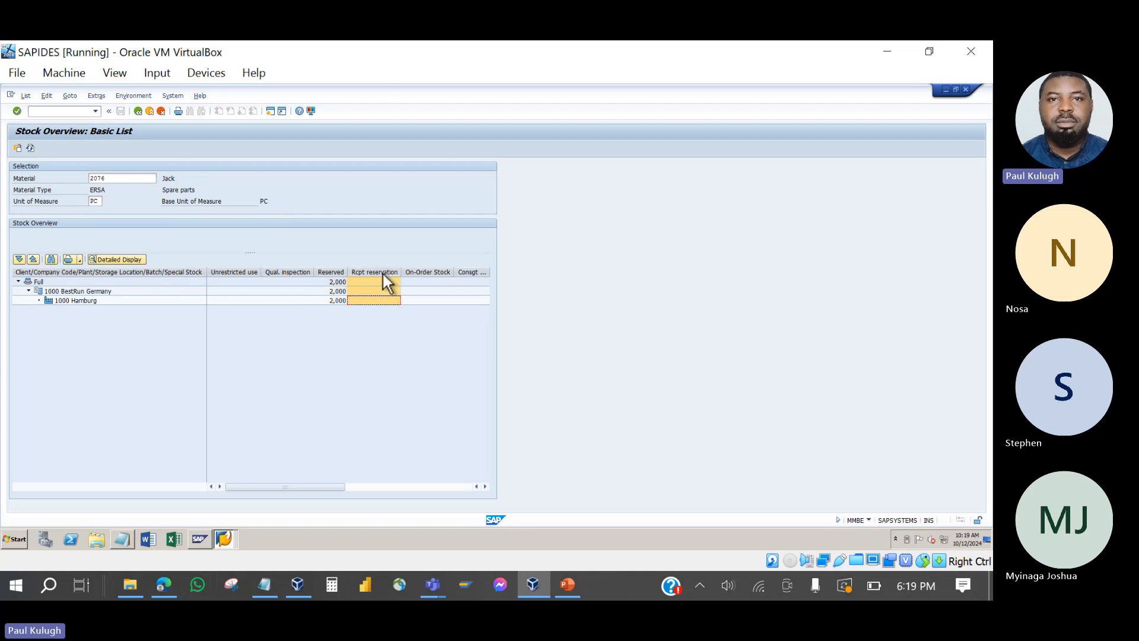
left_click(332, 272)
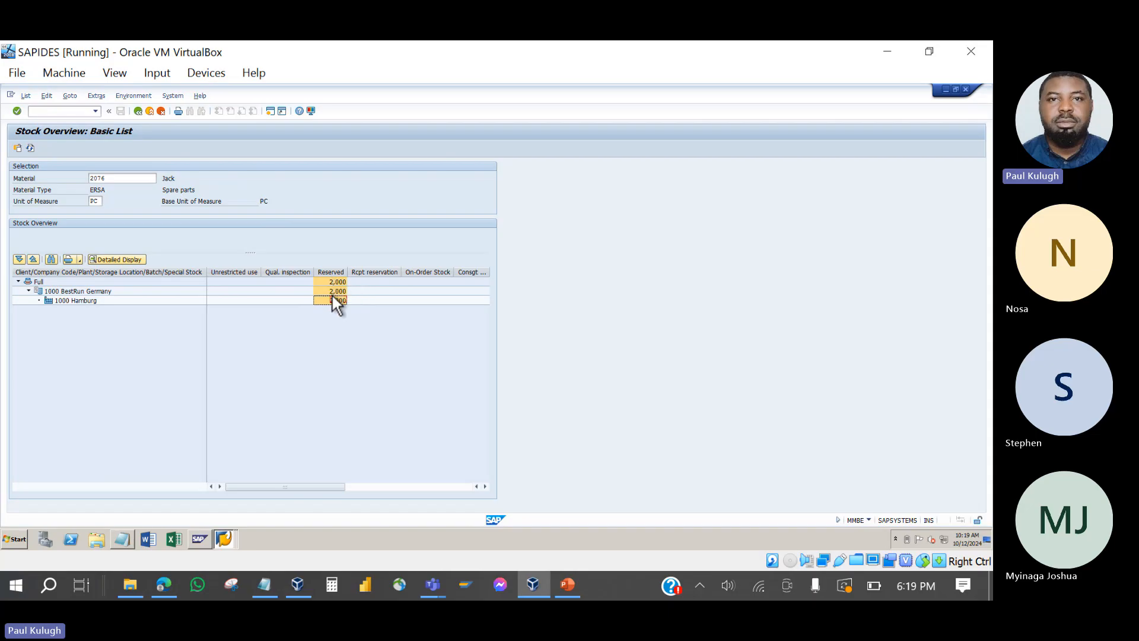
left_click(365, 273)
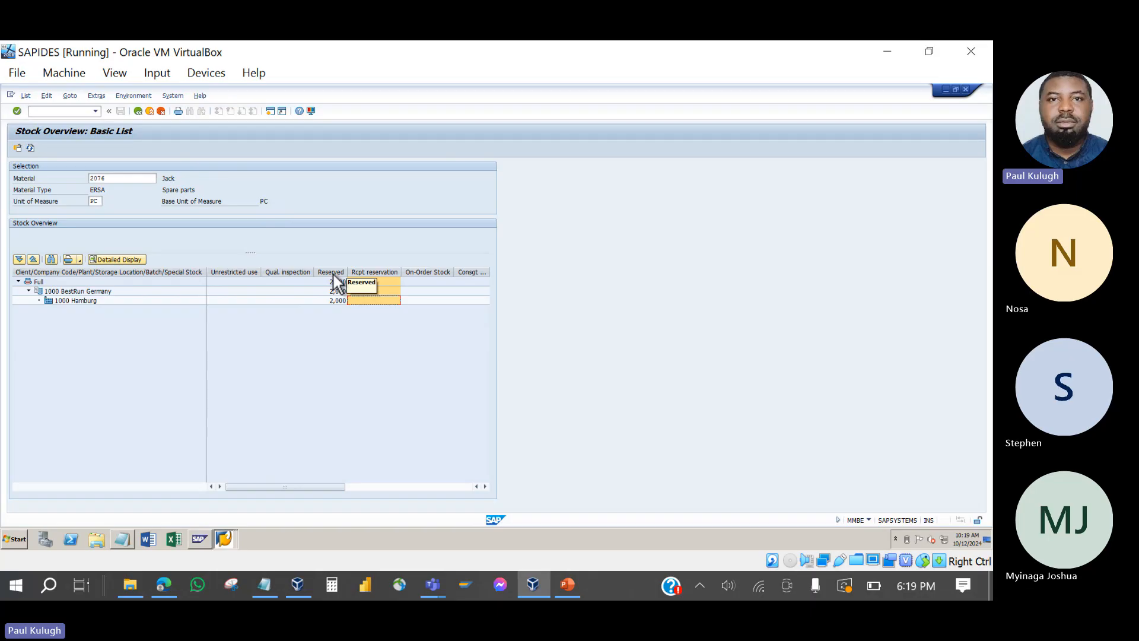
left_click(334, 275)
left_click(362, 274)
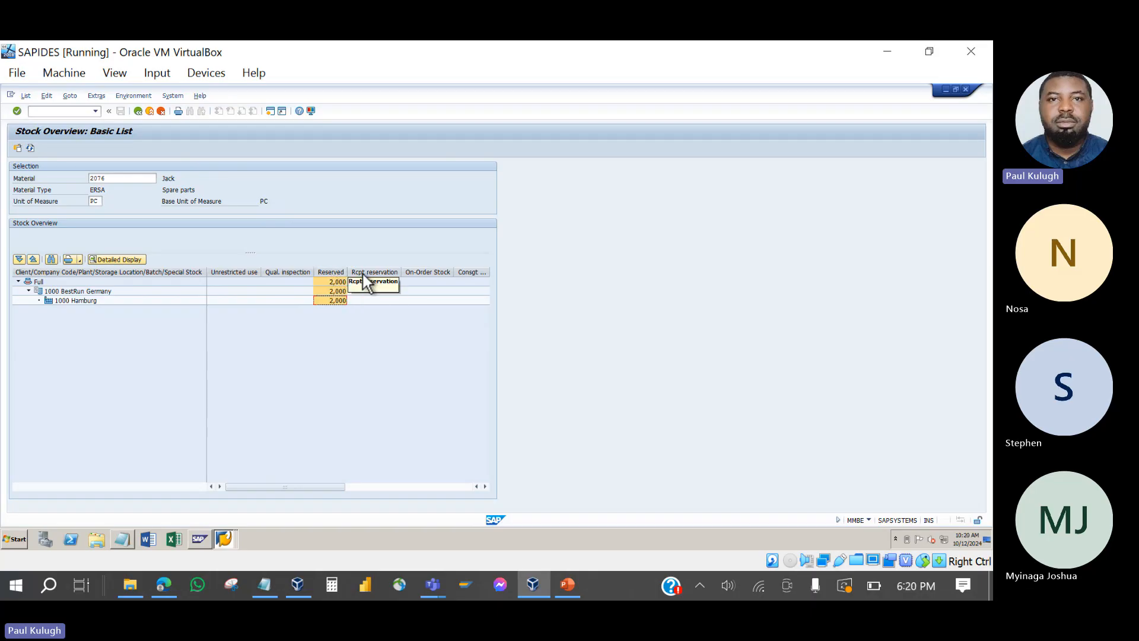
left_click(419, 274)
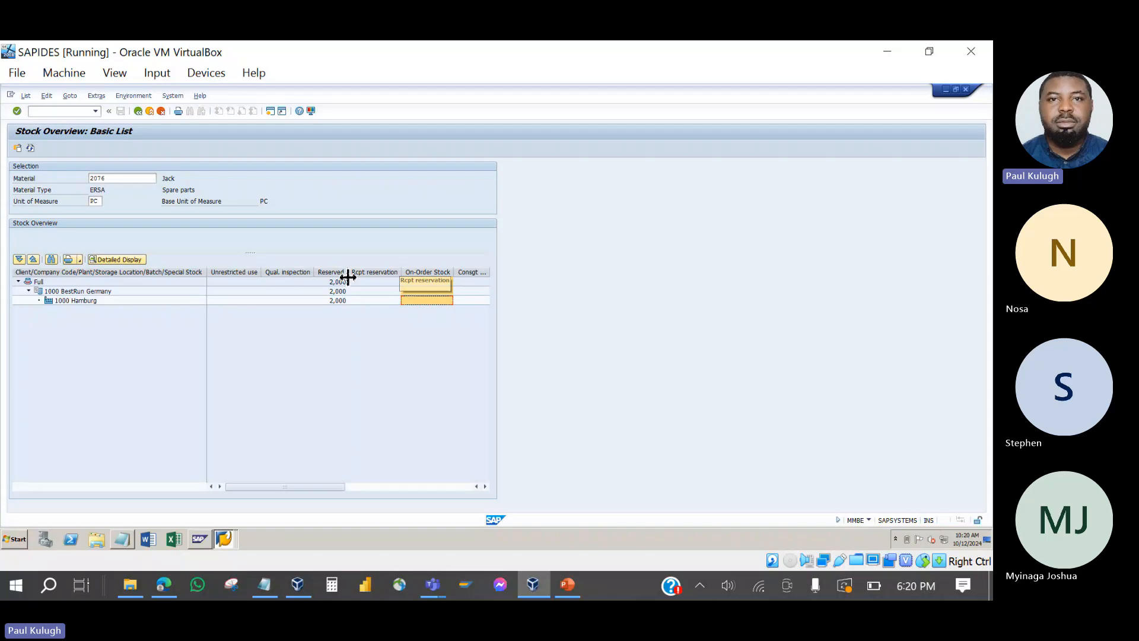
left_click(476, 272)
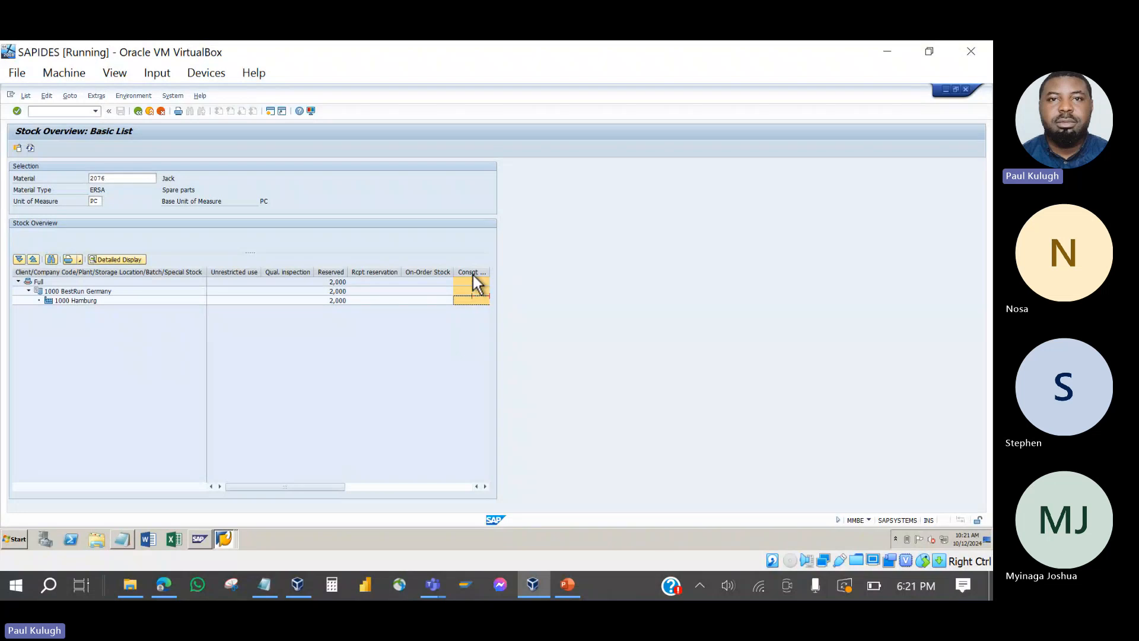
- Recheck Jack's unrestricted-use stock and return to the order's component overview
left_click(231, 274)
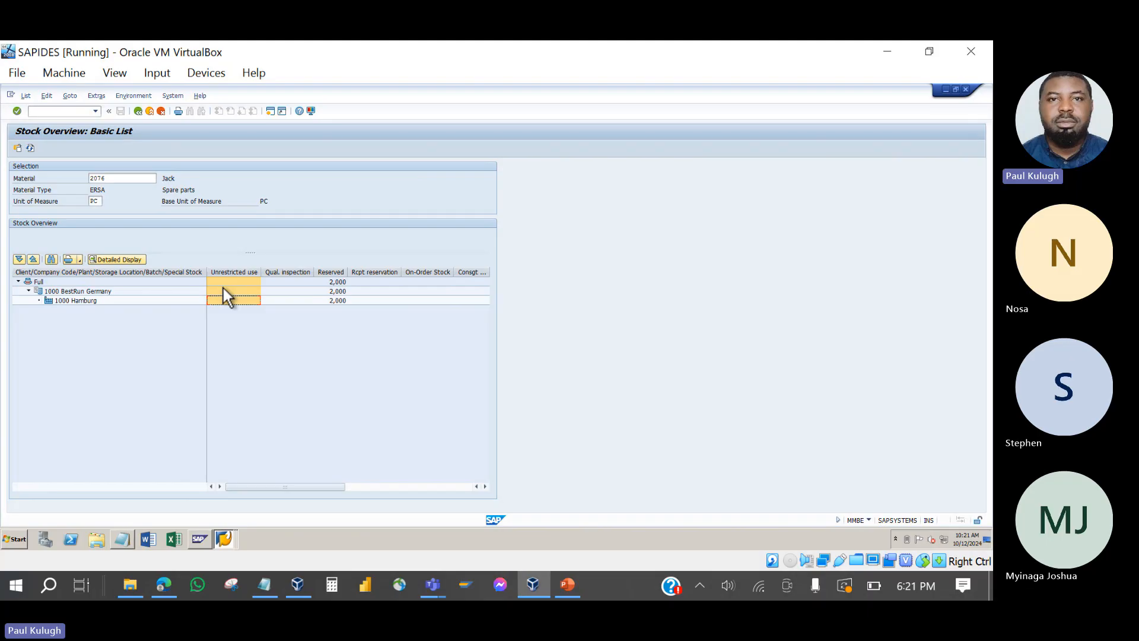
left_click(137, 112)
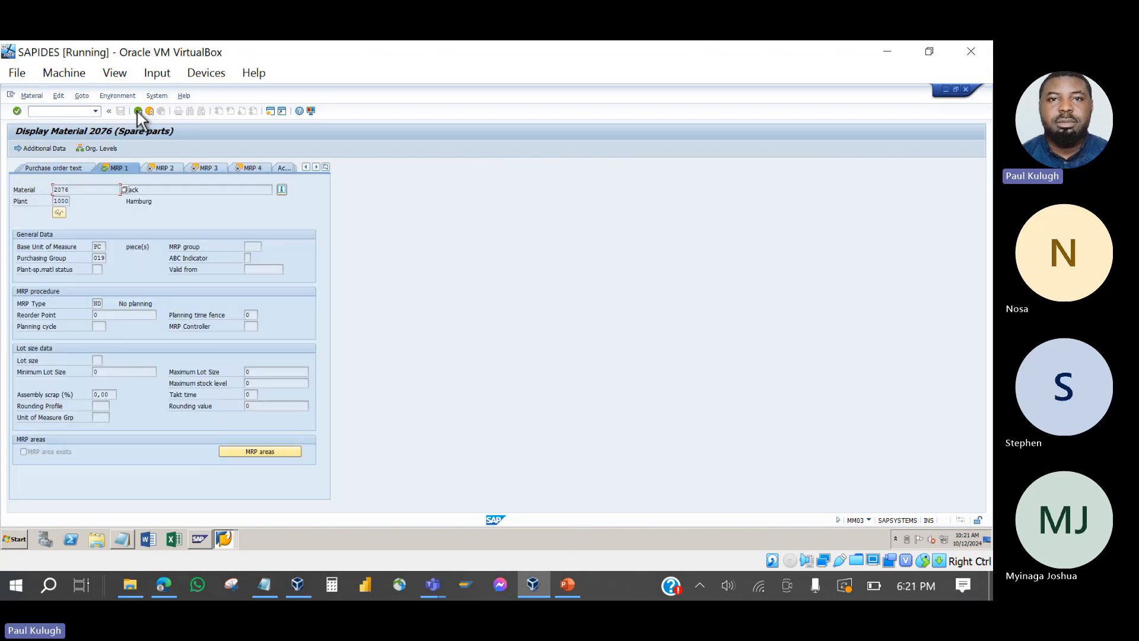
left_click(137, 112)
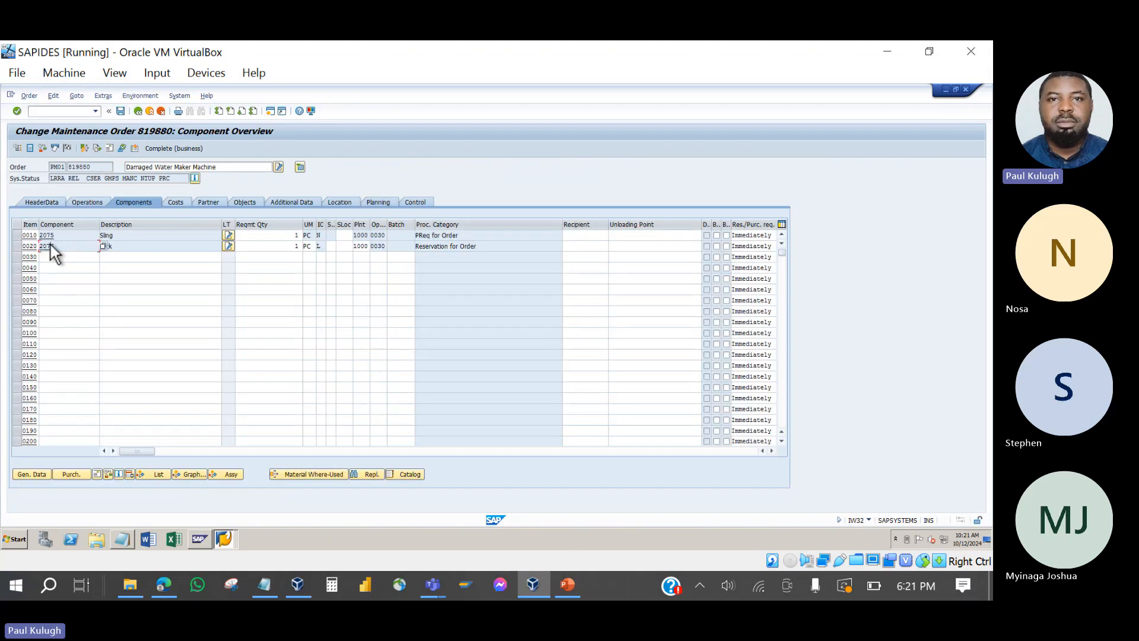
double_click(51, 245)
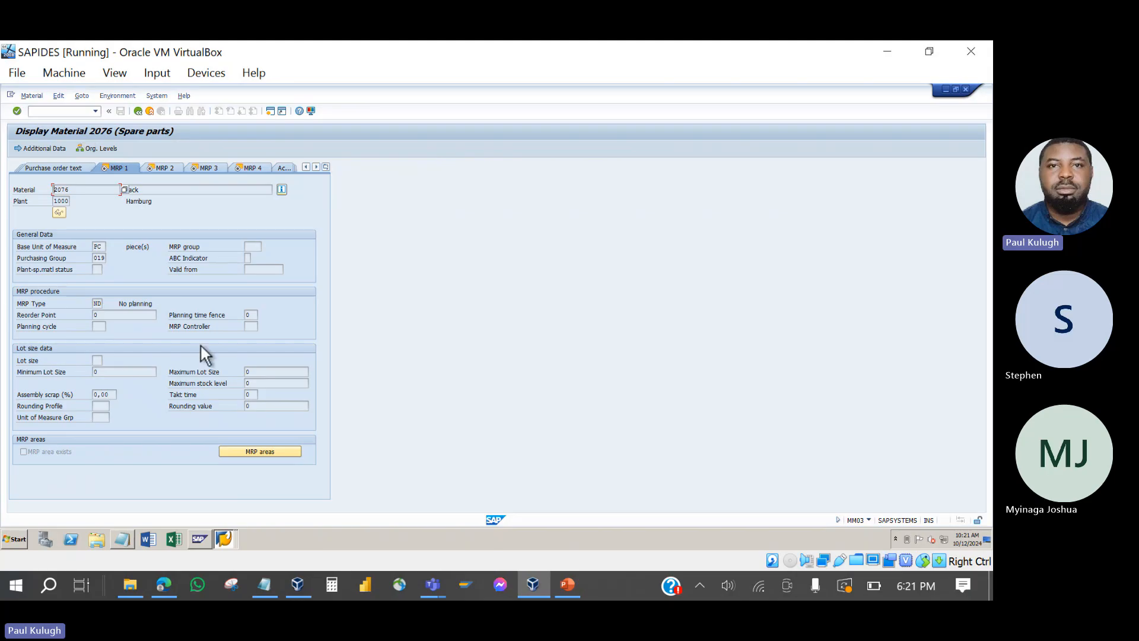
left_click(156, 97)
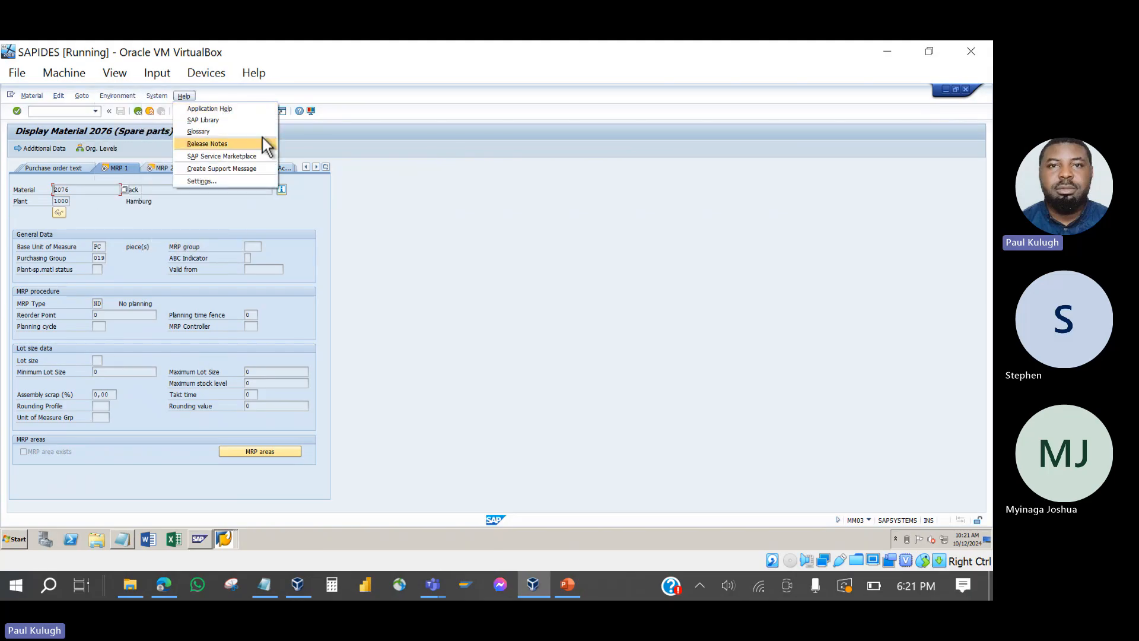
left_click(309, 131)
left_click(138, 112)
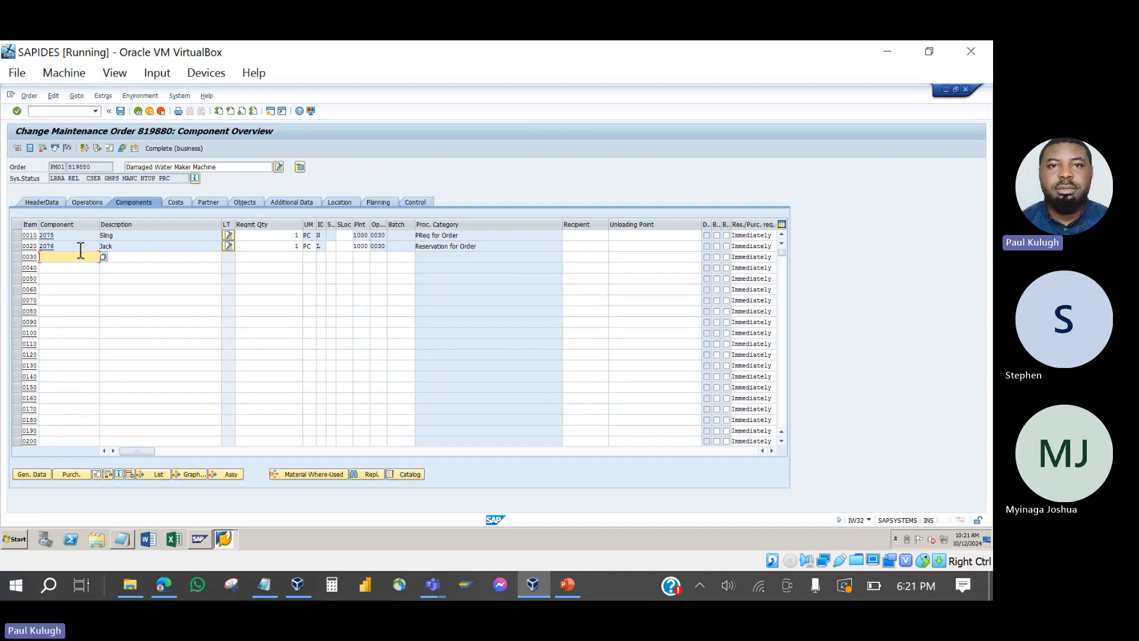
left_click_drag(78, 246, 36, 259)
double_click(31, 257)
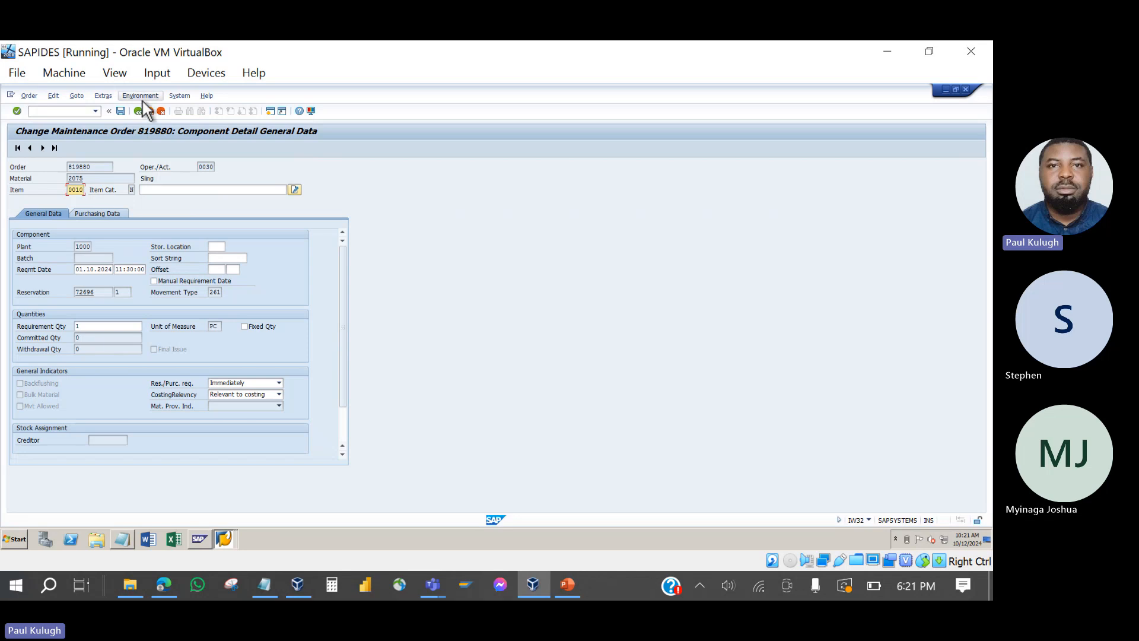
left_click(138, 111)
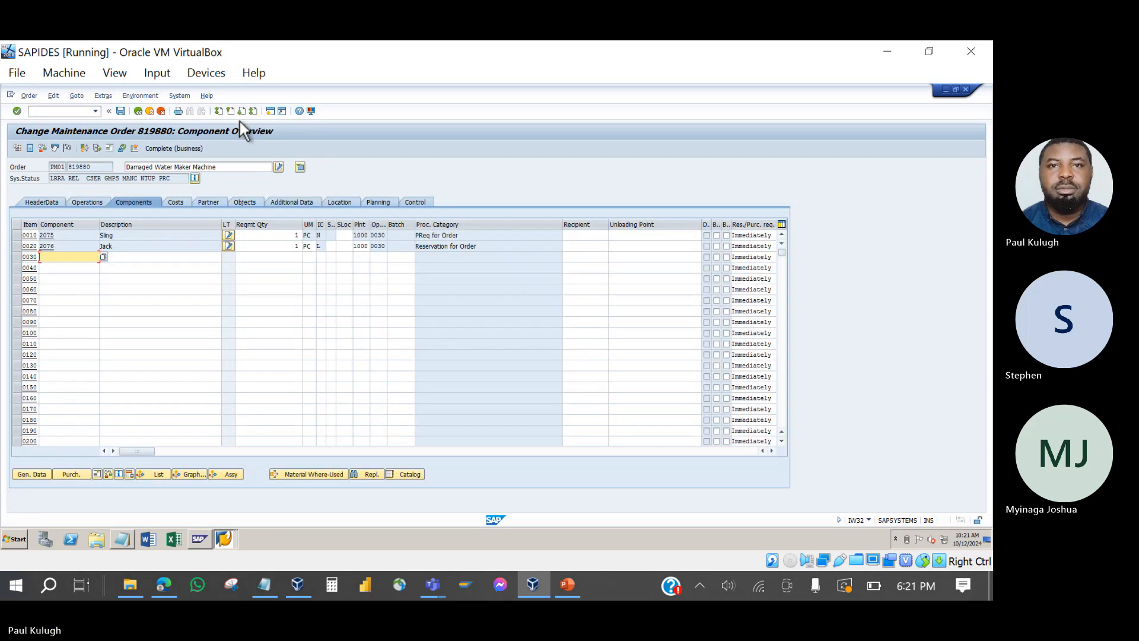
- Open a new SAP session and start the stock overview transaction MMBE
left_click(269, 114)
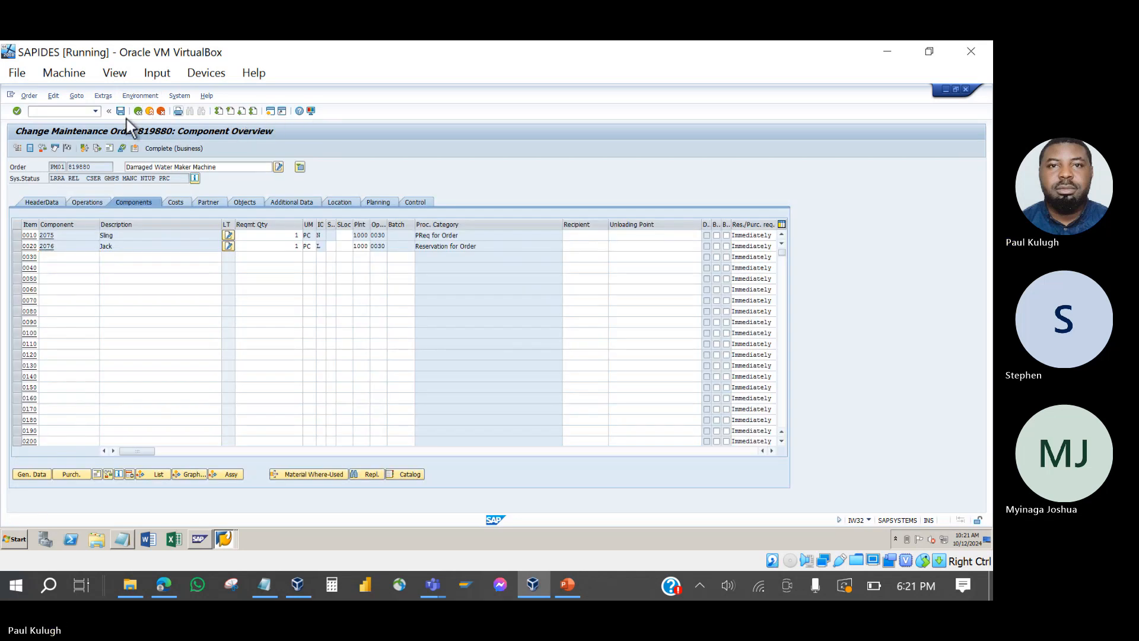
type("m")
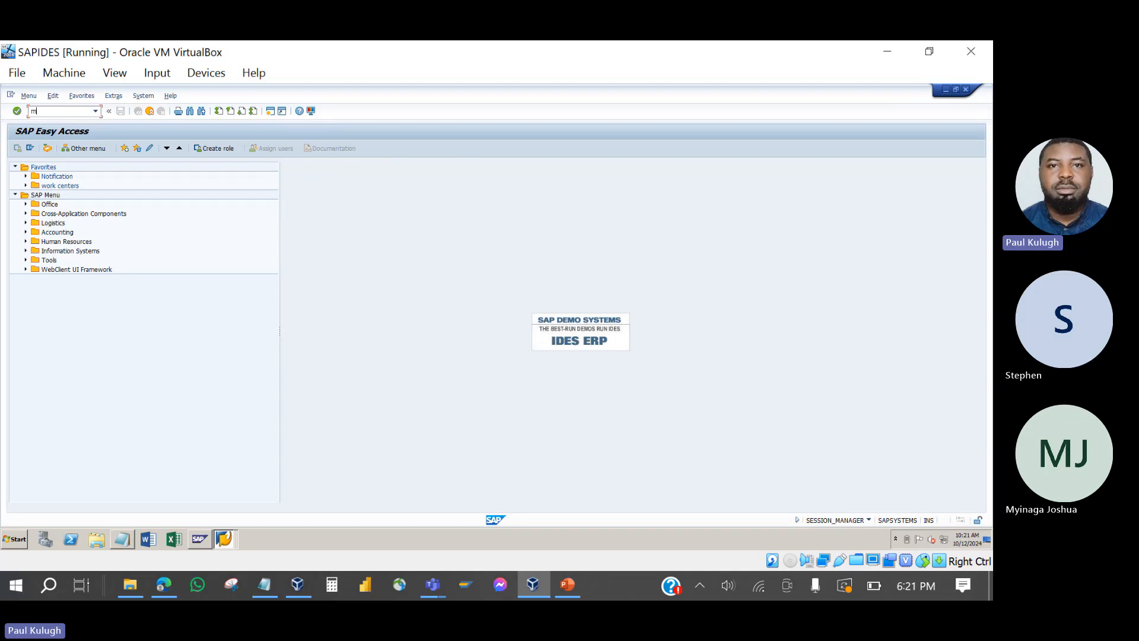
key("BackSpace")
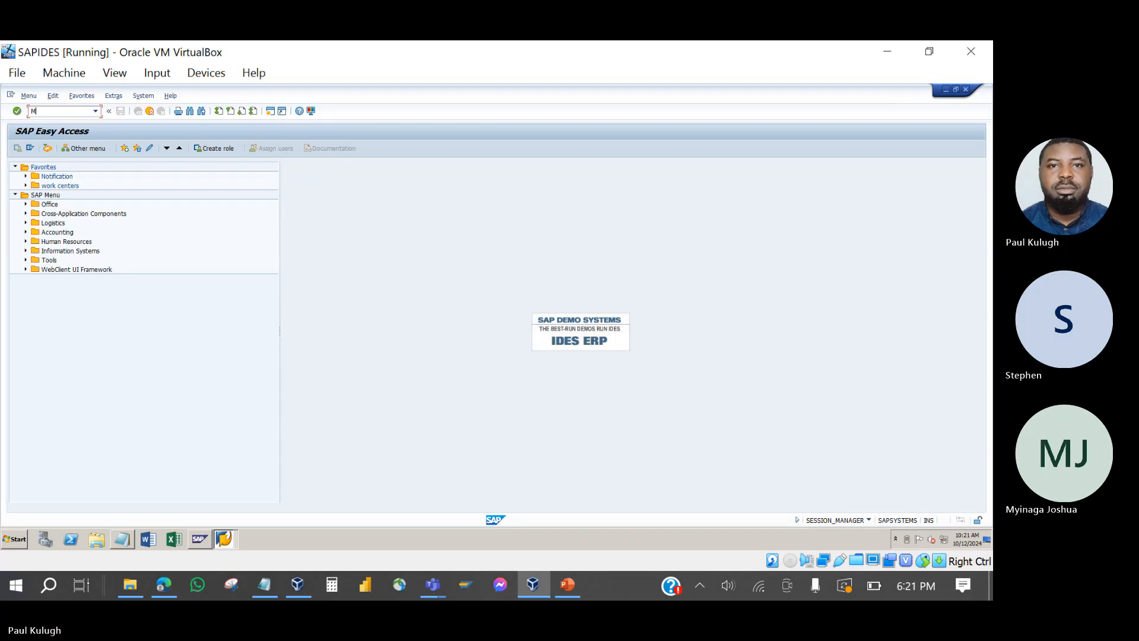
type("MMBE")
key("Return")
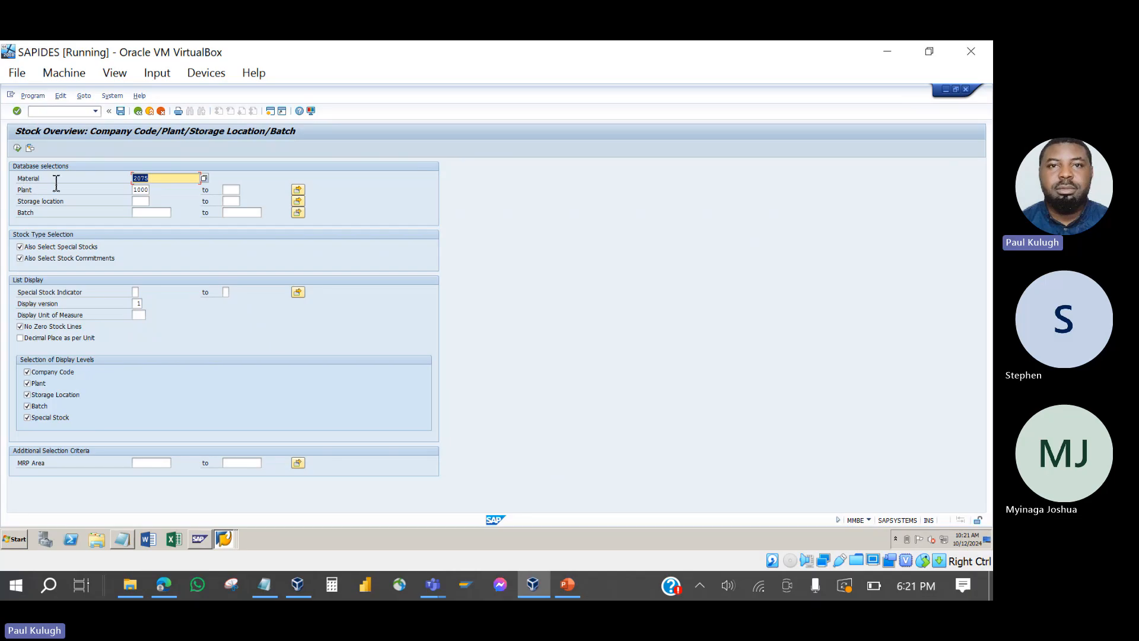
- Clear the material number from the stock overview's database selections
type("0010")
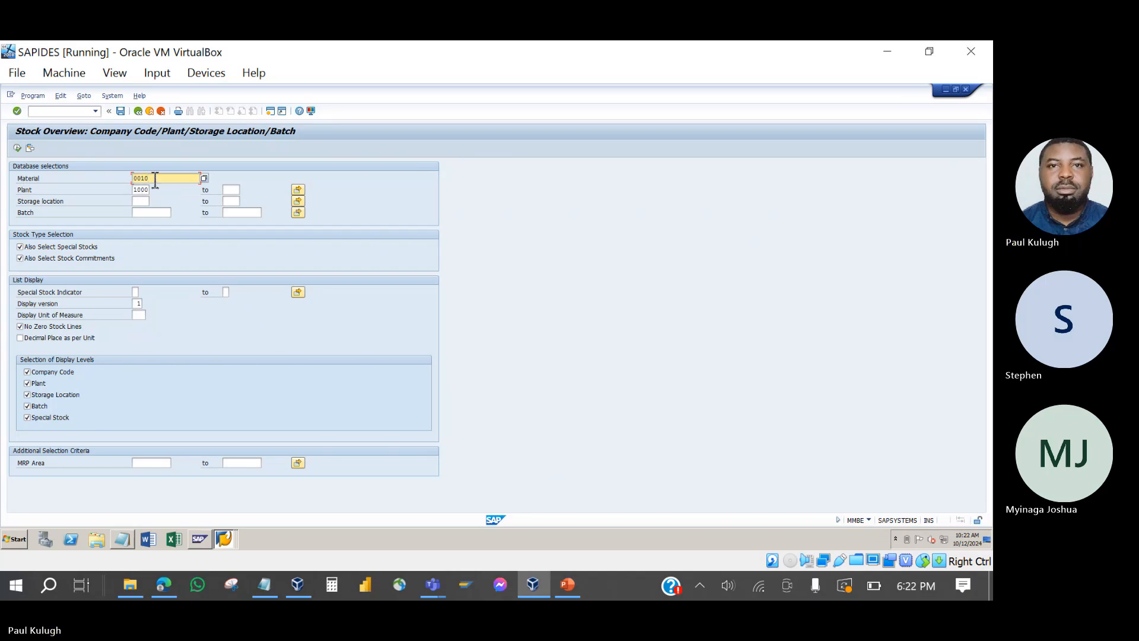
key("BackSpace")
key("BackSpace")
key("BackSpace")
key("BackSpace")
- Look up Jack's material number in the maintenance order's component overview
left_click(224, 540)
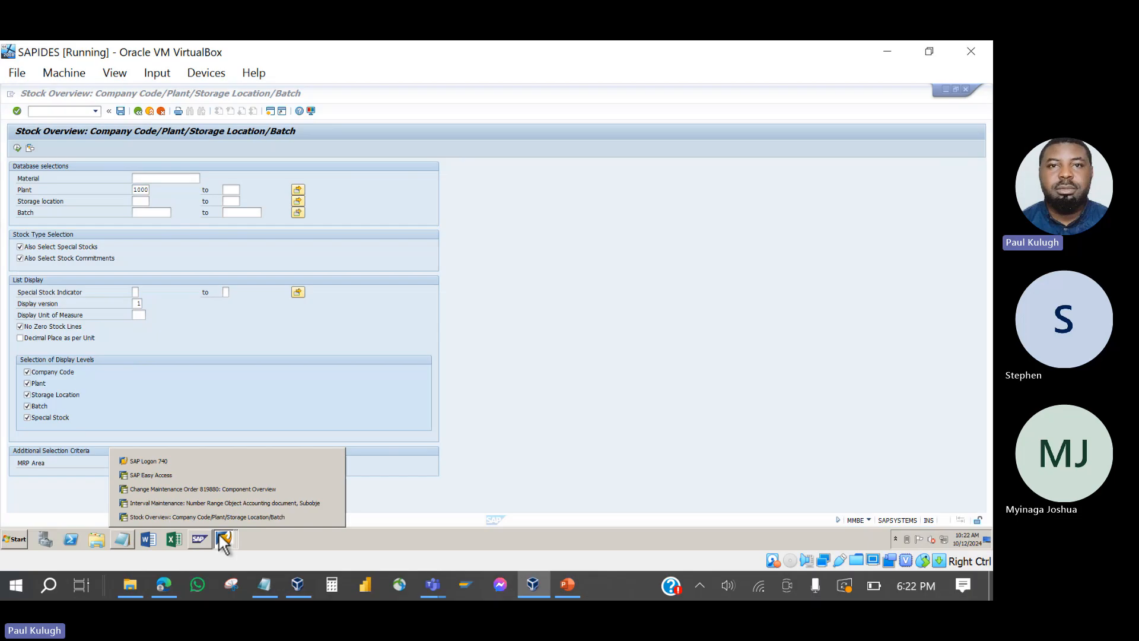
left_click(203, 502)
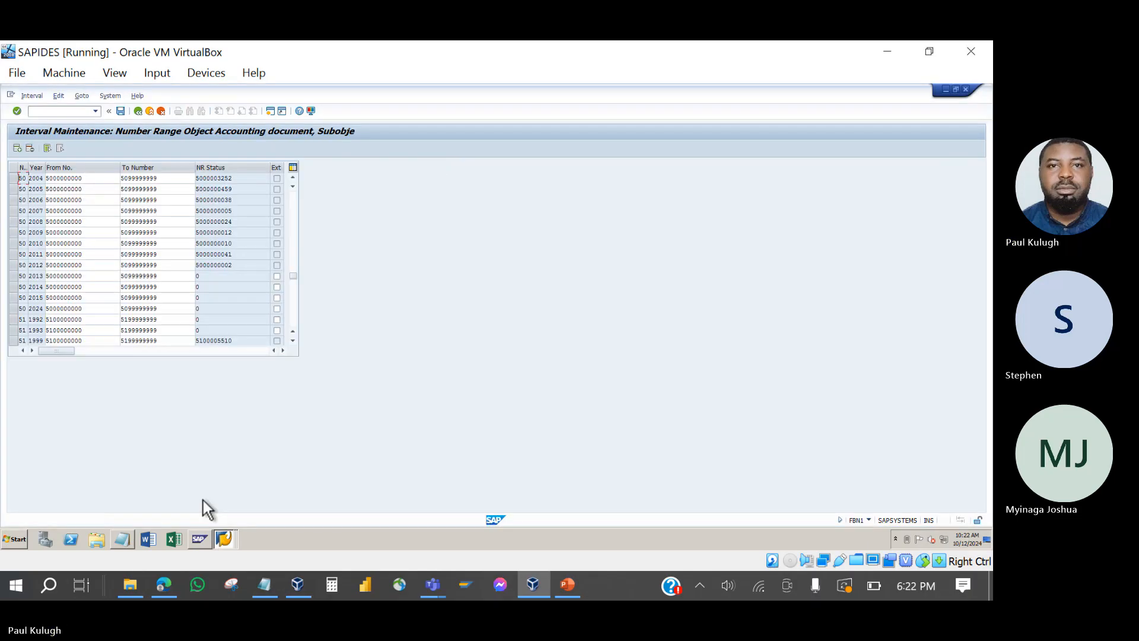
left_click(224, 540)
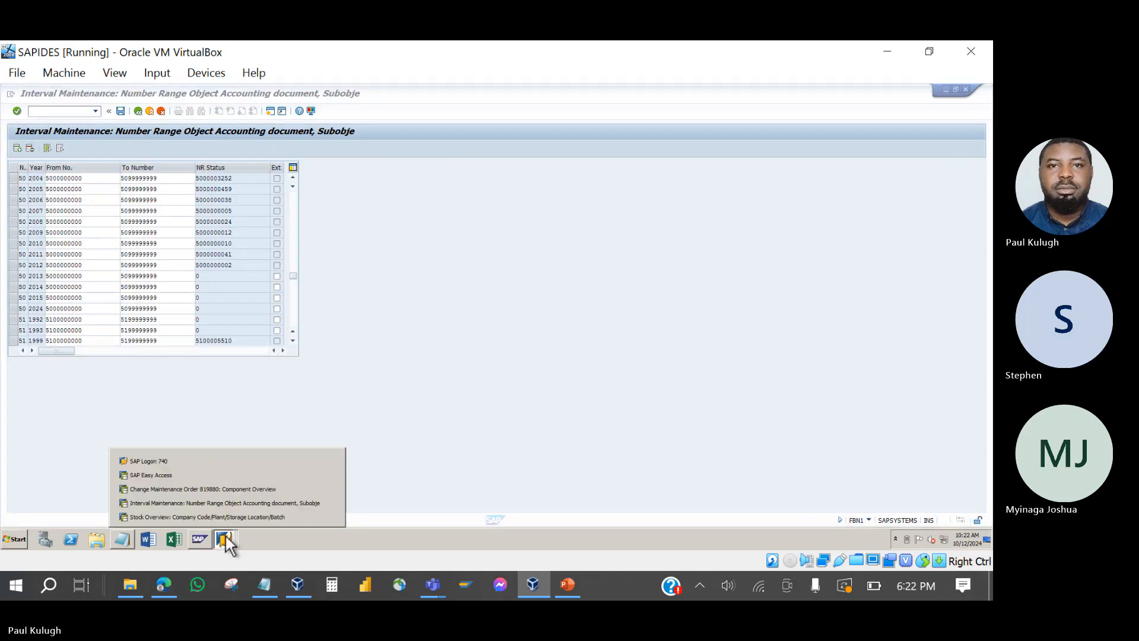
left_click(226, 492)
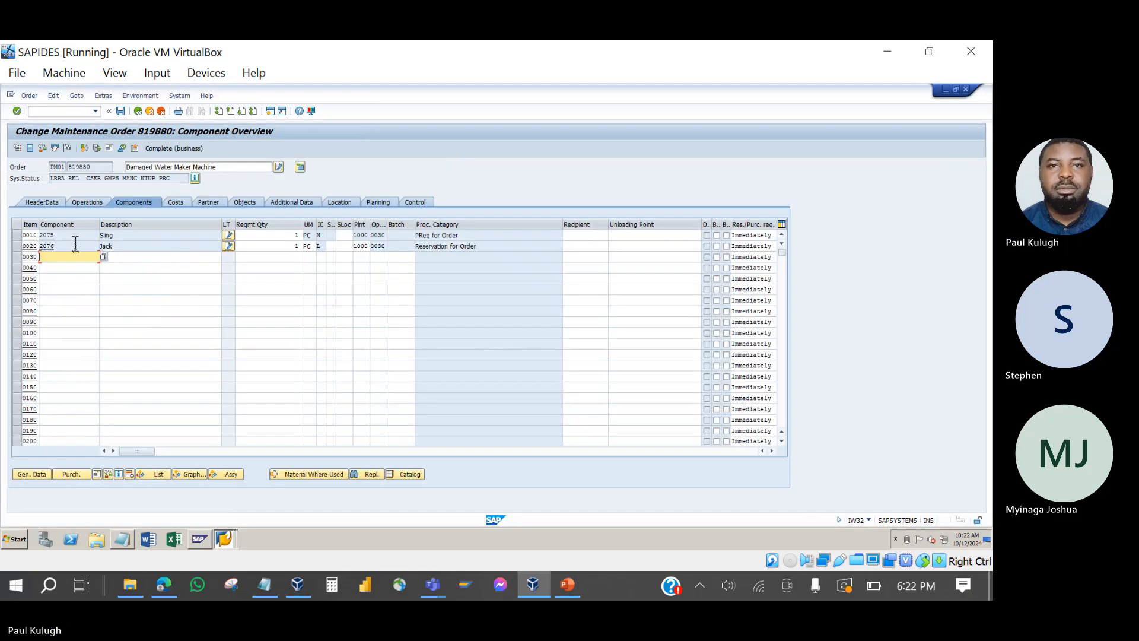
- Display the stock overview for material 2076 in plant 1000
left_click(222, 539)
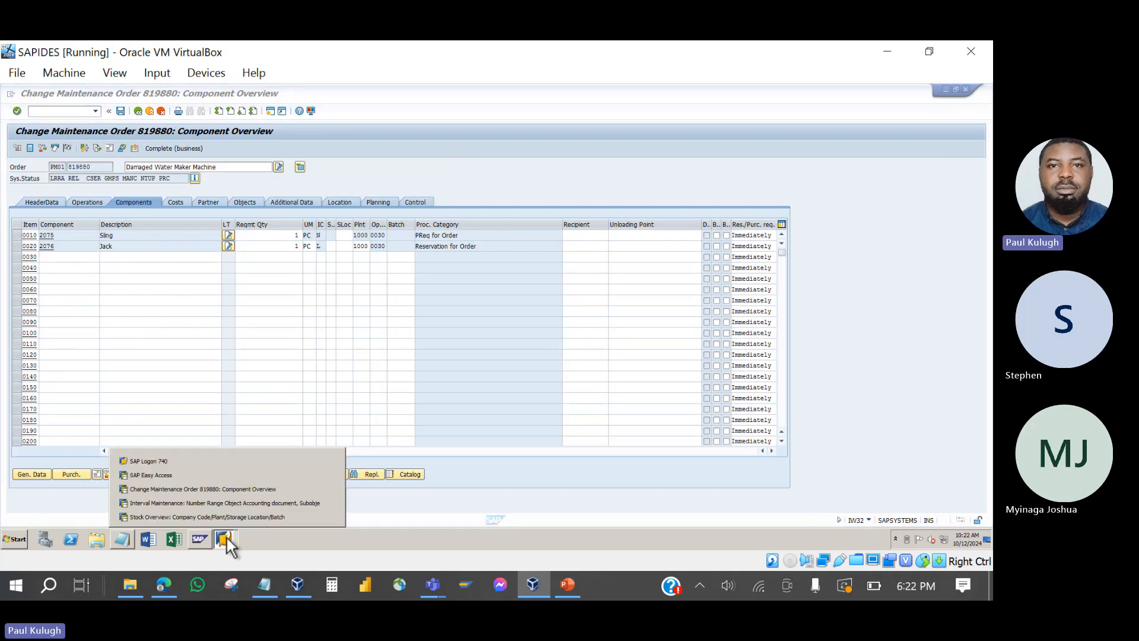
left_click(254, 517)
type("2")
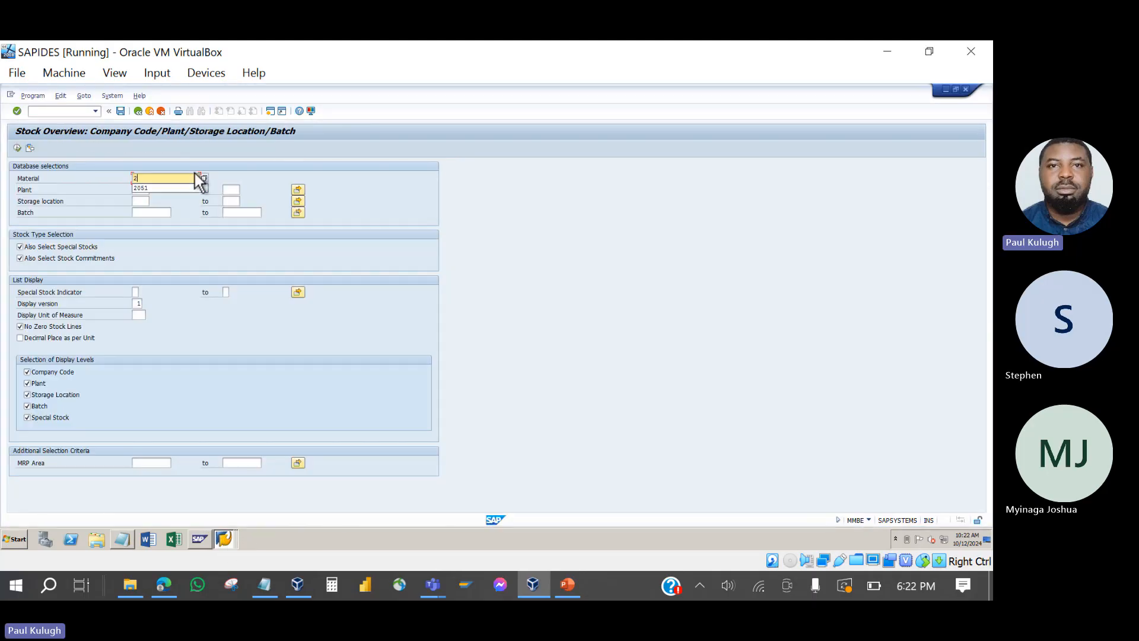
type("076")
left_click(16, 148)
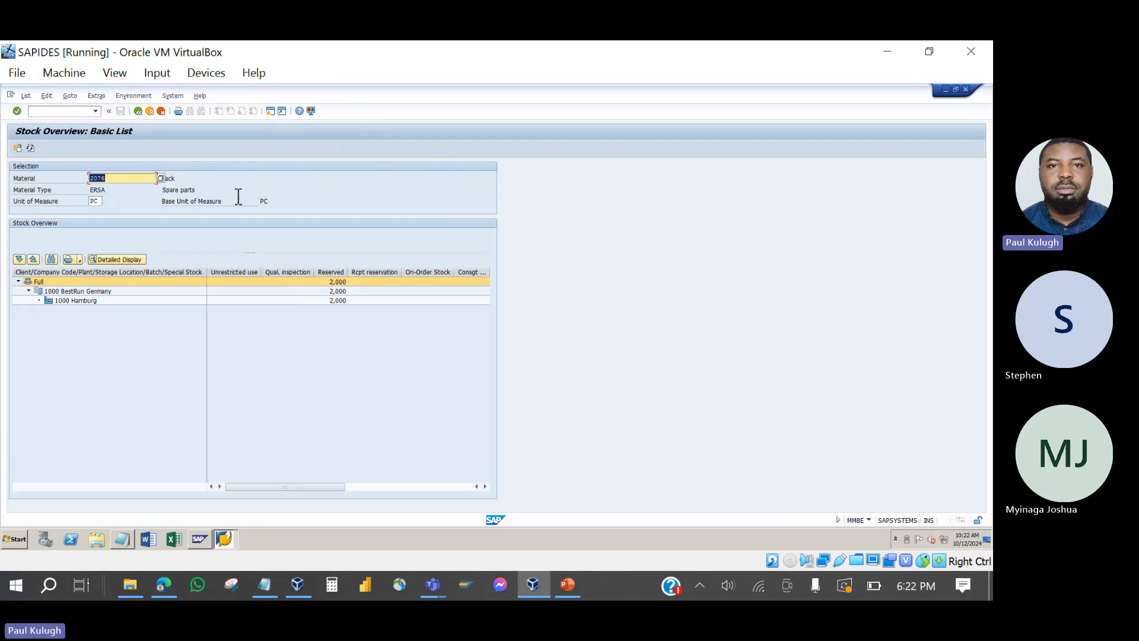
- Rerun the stock overview for material 2076 restricted to storage location 0005, and exit the transaction
left_click(138, 111)
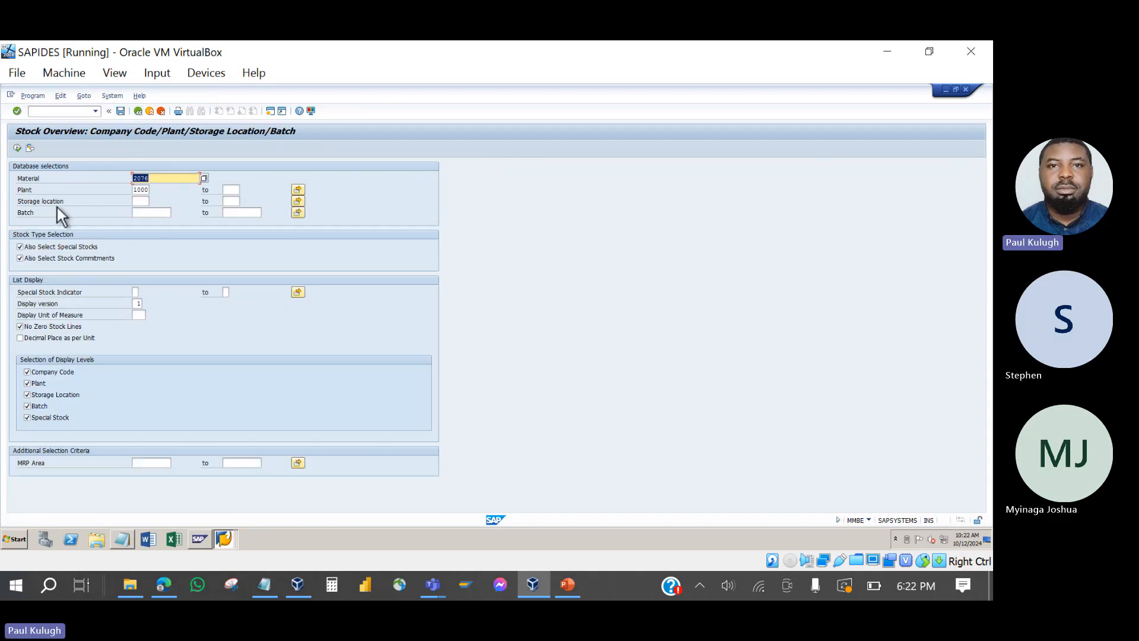
left_click(145, 201)
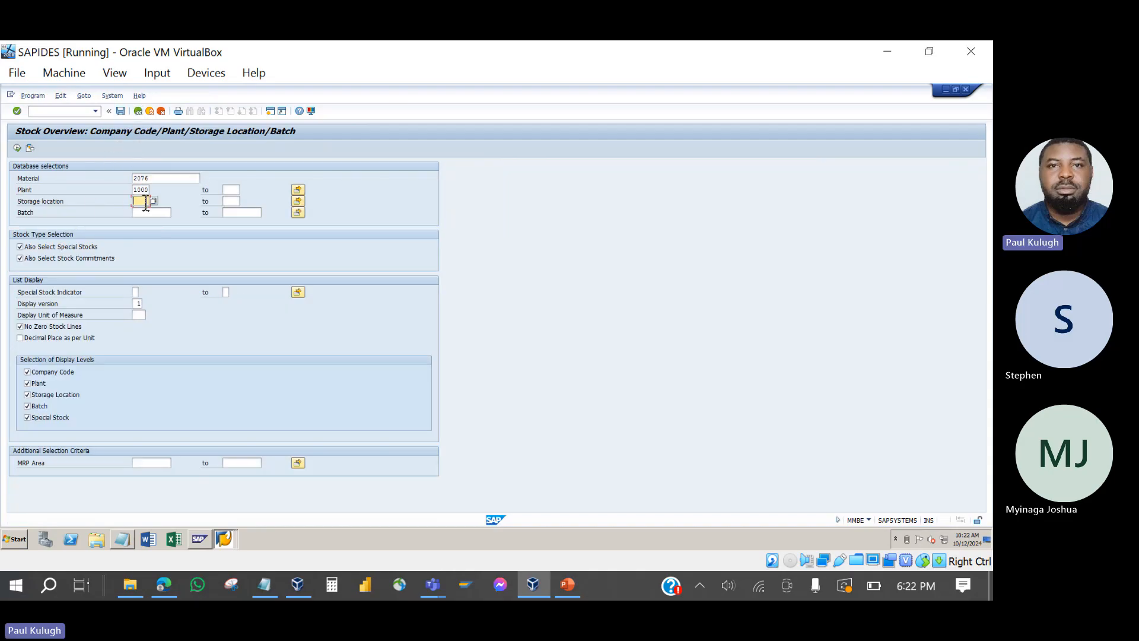
type("0001")
left_click(17, 149)
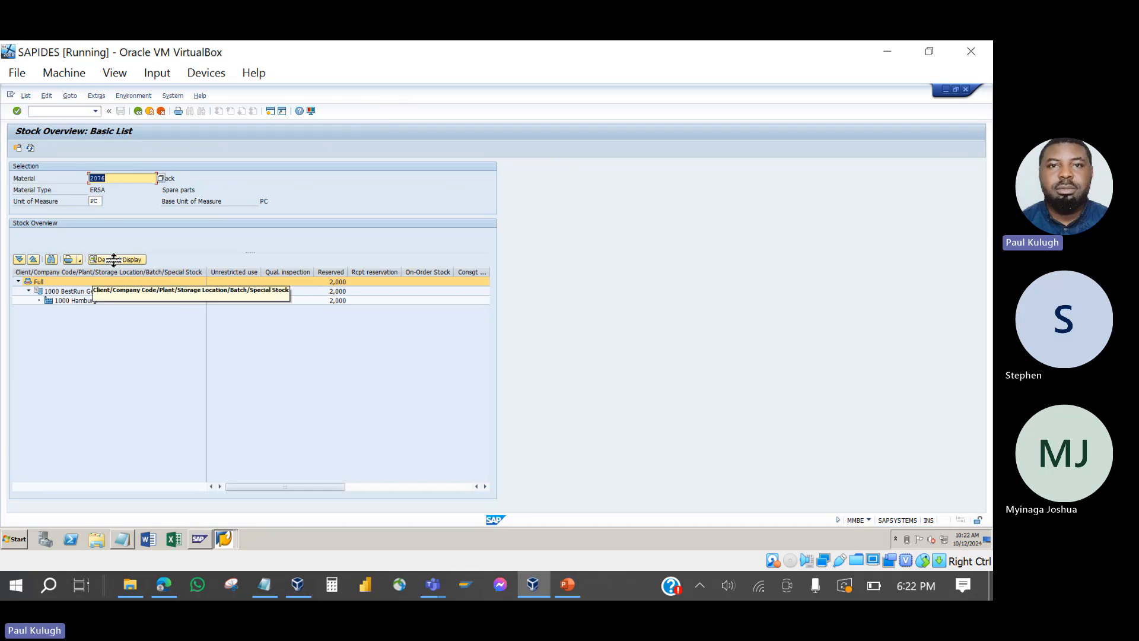
left_click(135, 112)
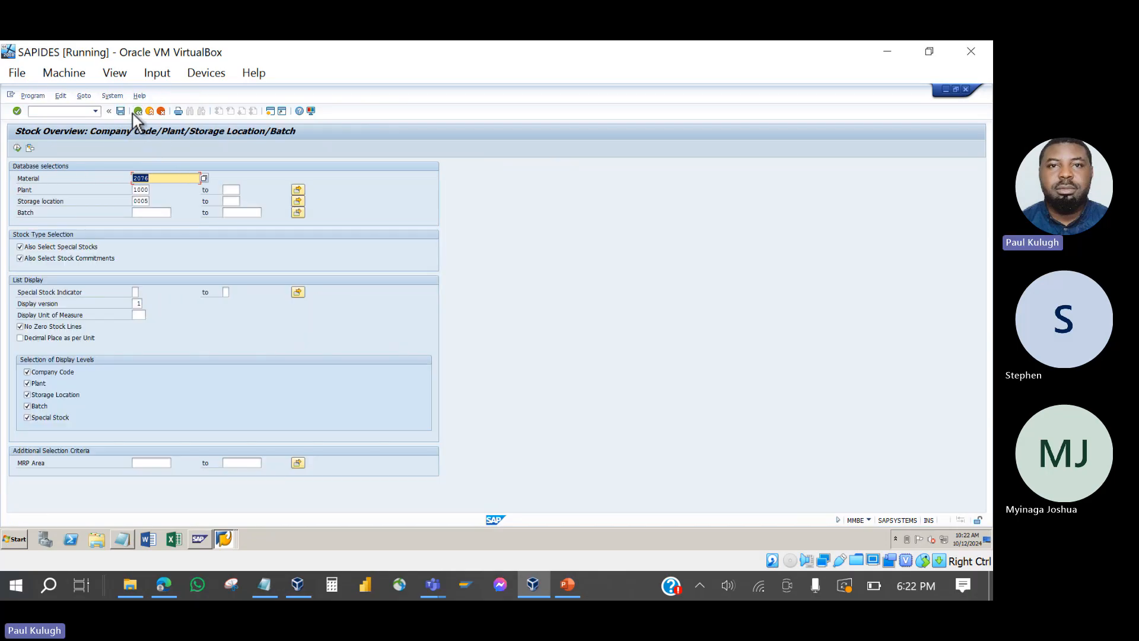
left_click(136, 113)
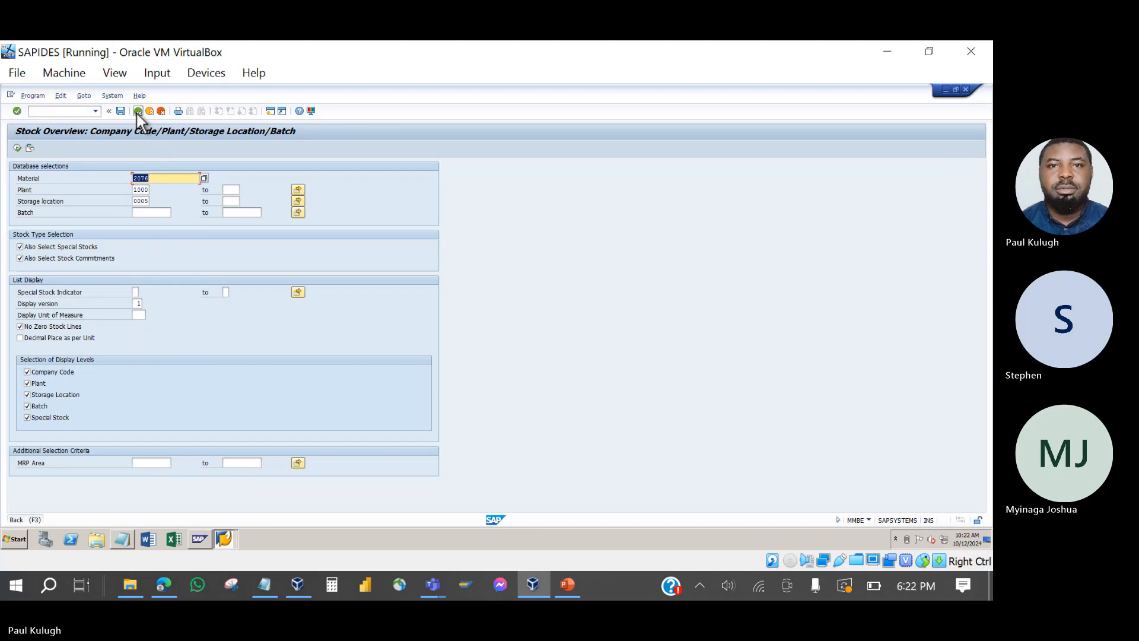
- Leave the accounting document number ranges and the implementation guide, and return to the maintenance order's component overview
left_click(228, 541)
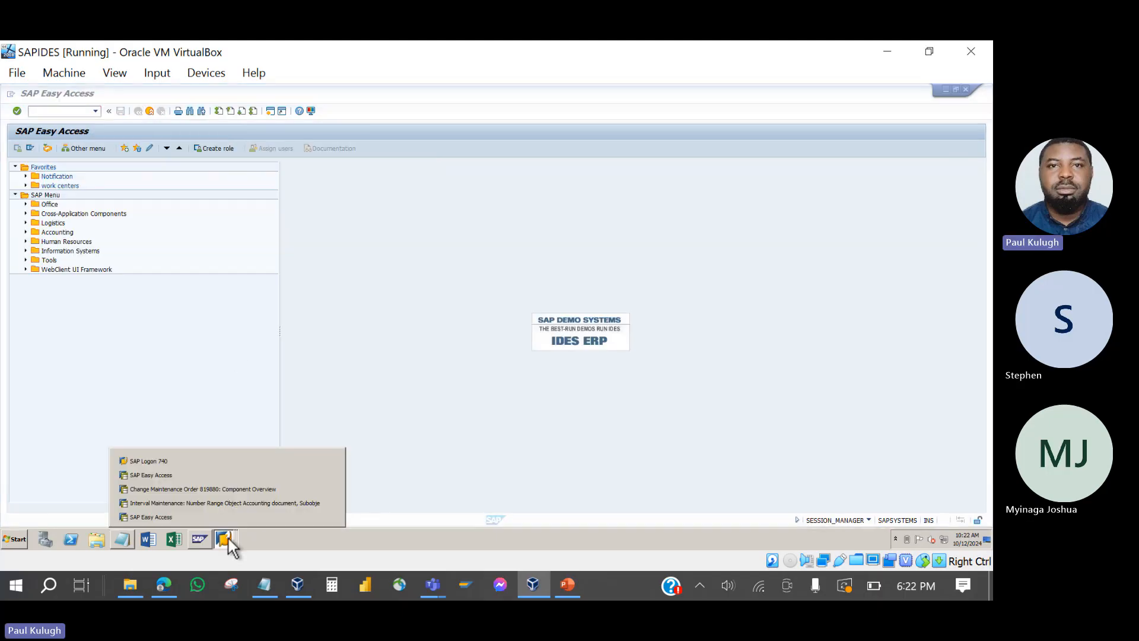
left_click(212, 504)
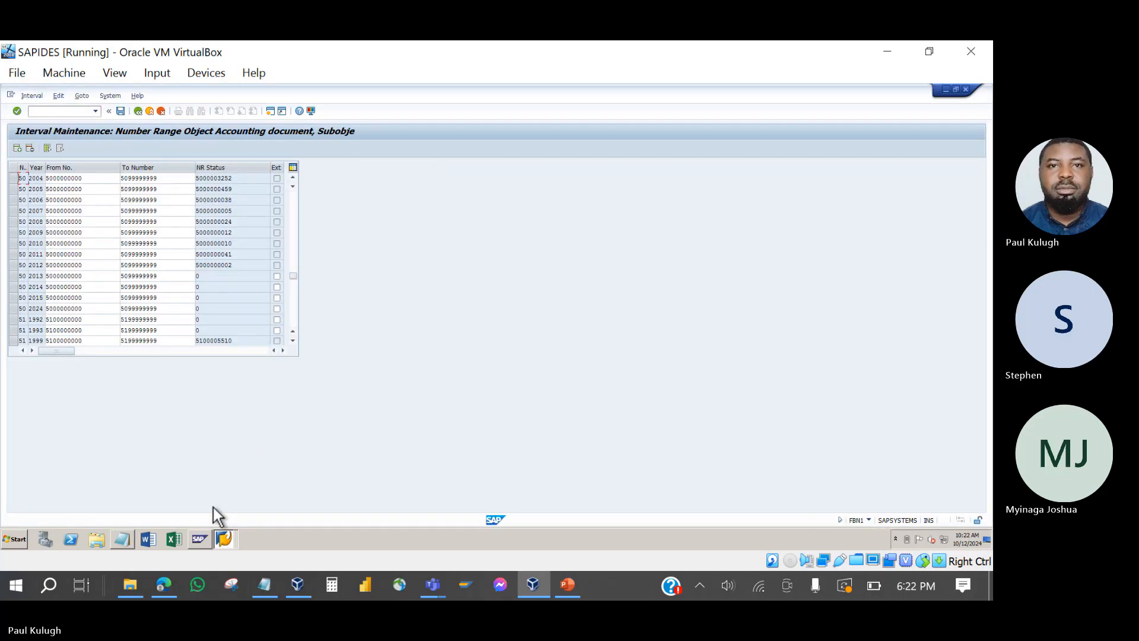
left_click(137, 111)
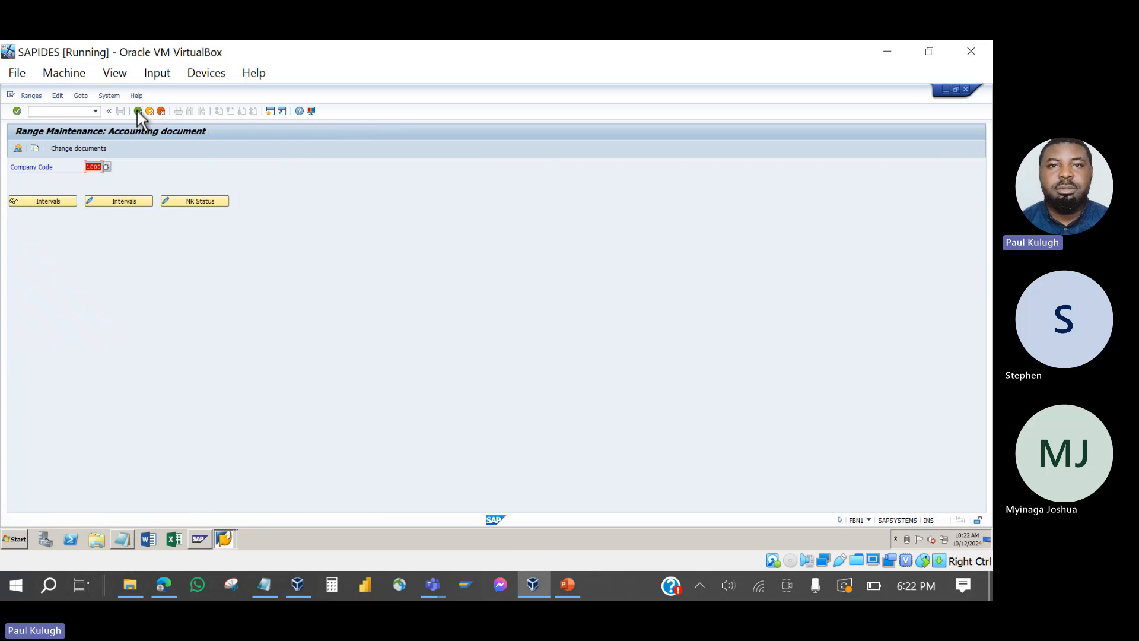
left_click(137, 112)
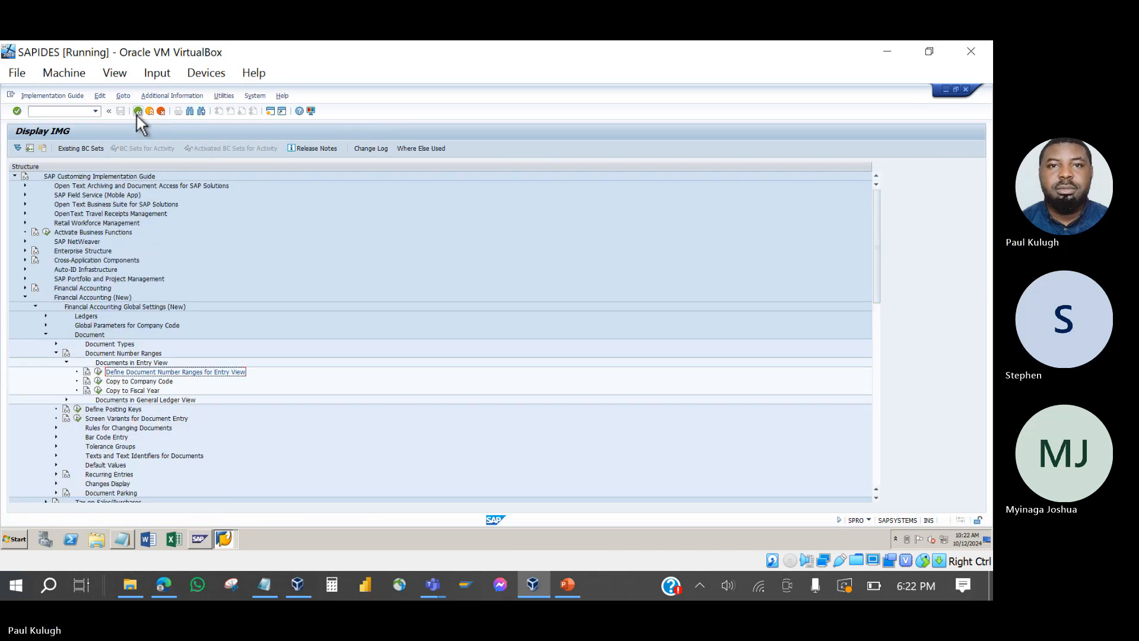
left_click(137, 112)
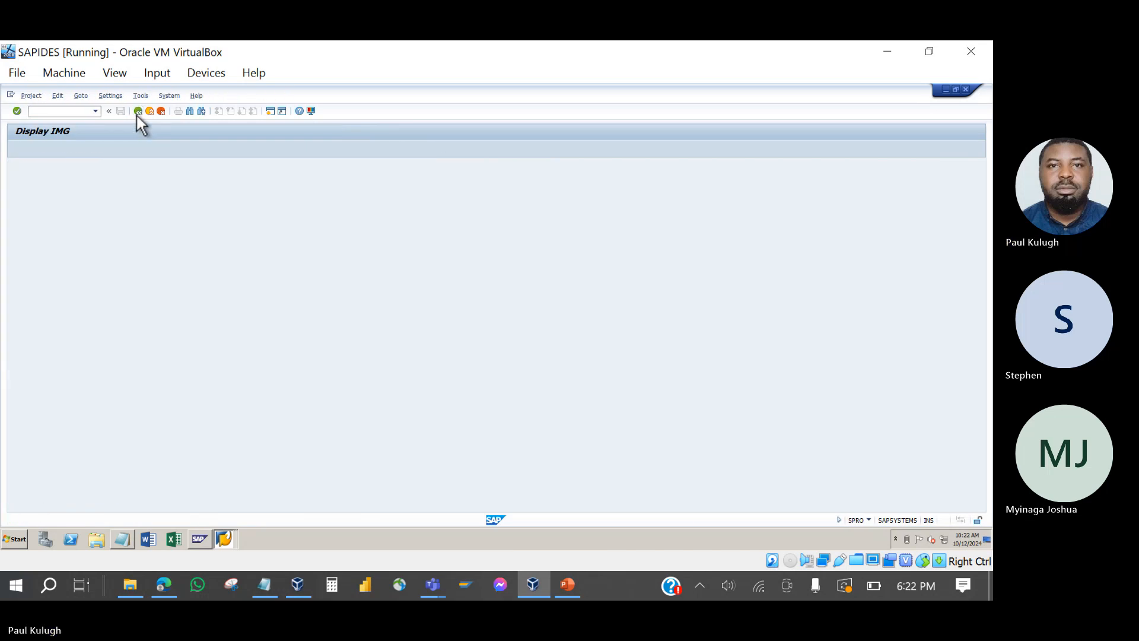
left_click(224, 539)
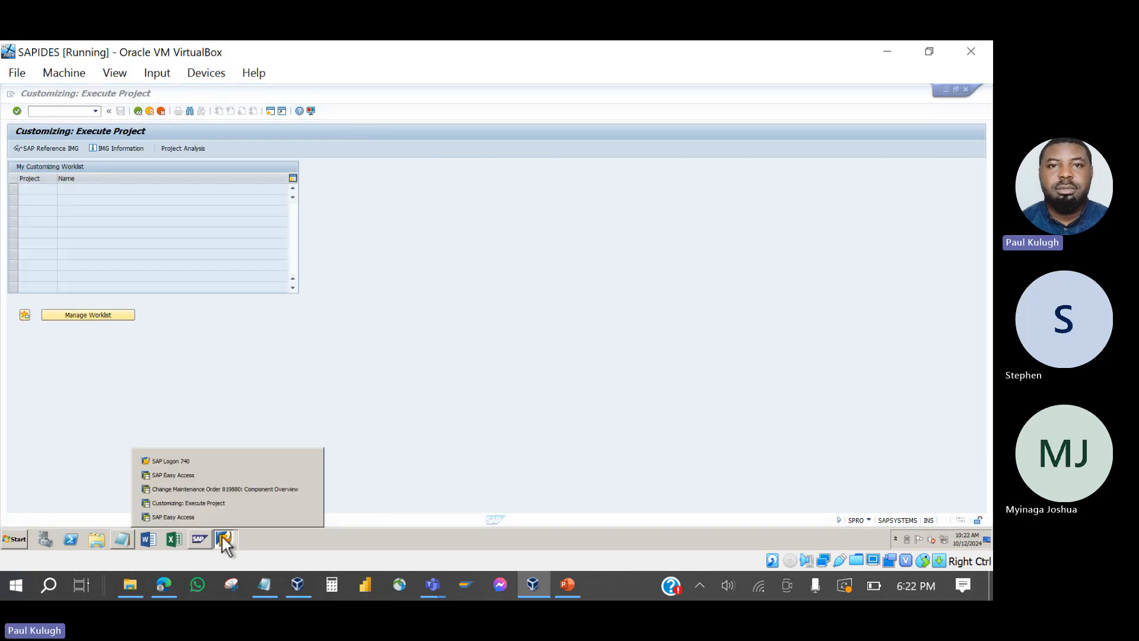
left_click(231, 489)
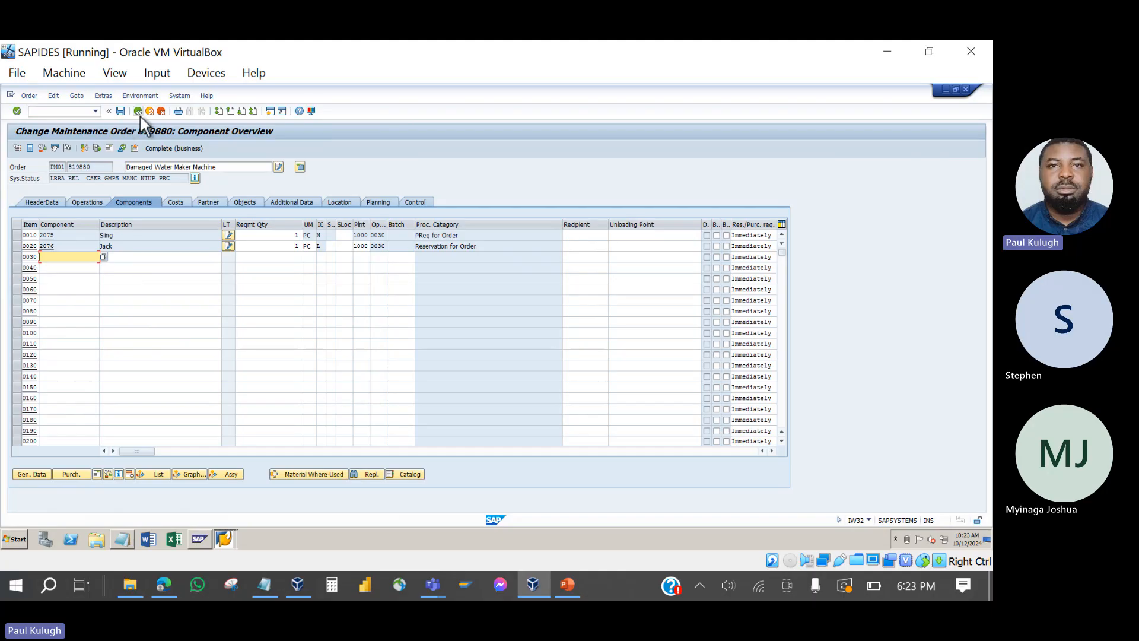
- Start the purchase order creation transaction ME21N in the free SAP Easy Access session
left_click(225, 537)
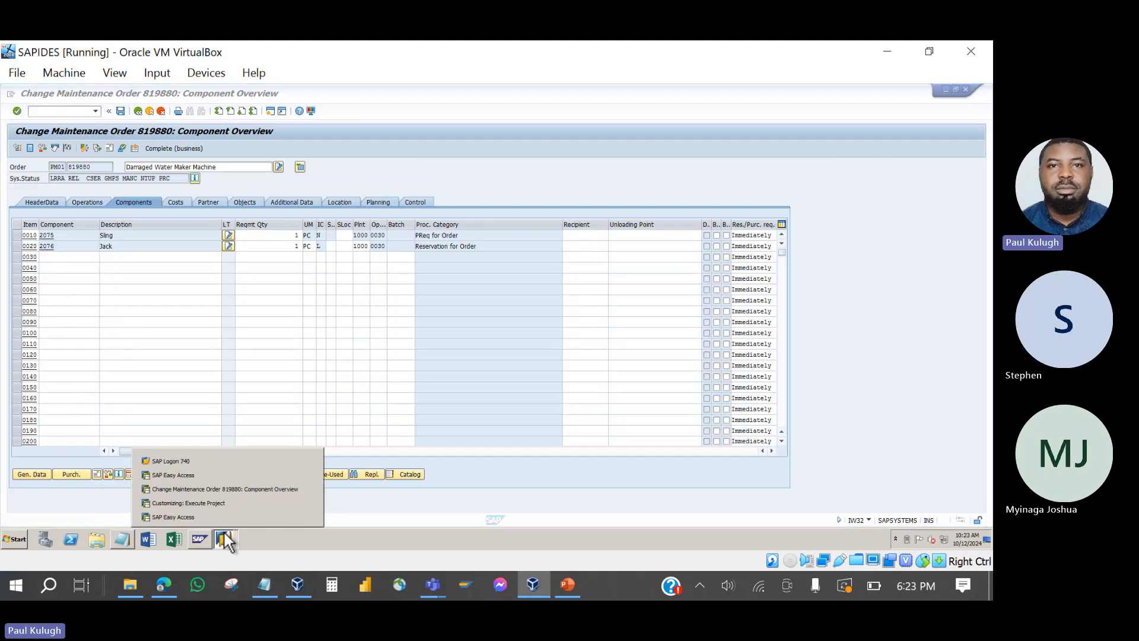
left_click(197, 514)
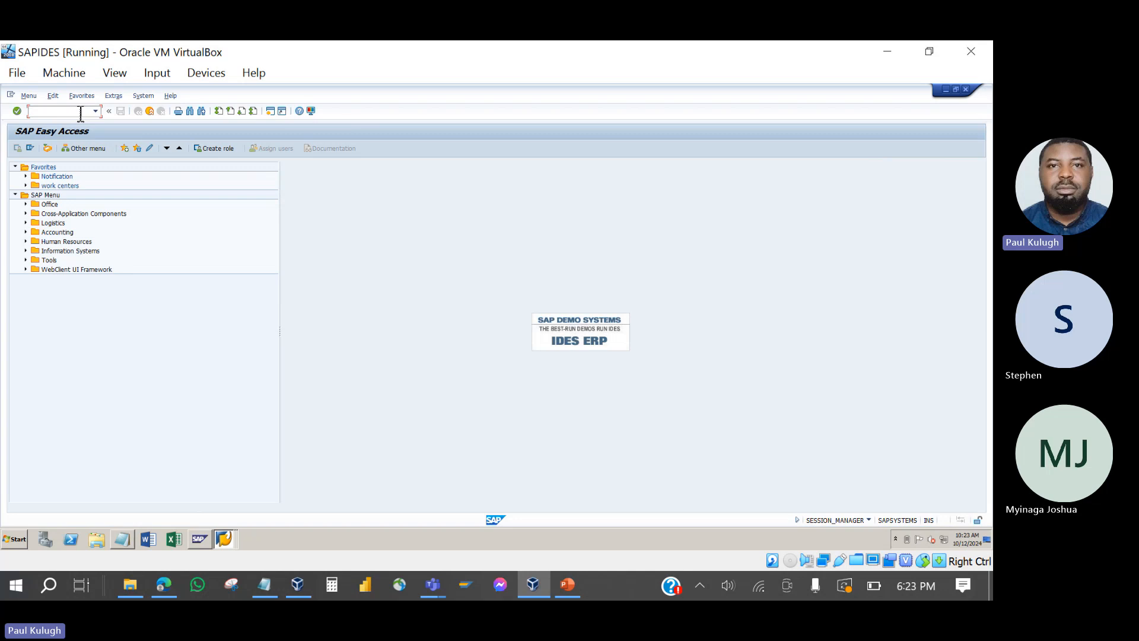
type("M")
type("E21N")
key("Return")
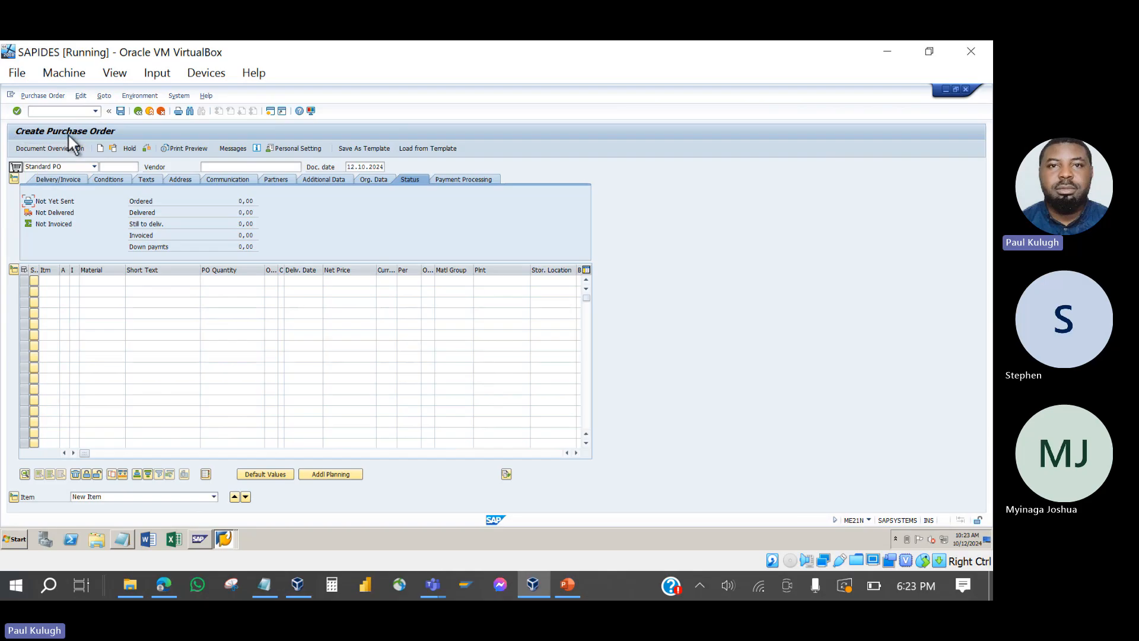
- Enter material 2076 in the first item line of the standard purchase order
left_click(122, 281)
type("0010")
key("BackSpace")
key("BackSpace")
key("BackSpace")
key("BackSpace")
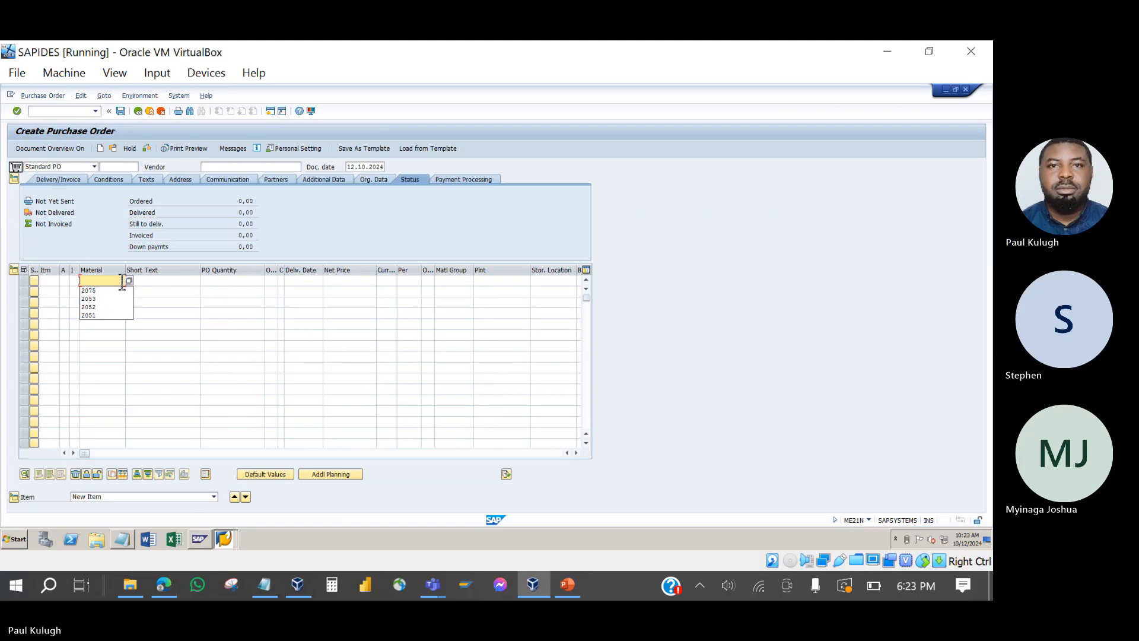
type("2076")
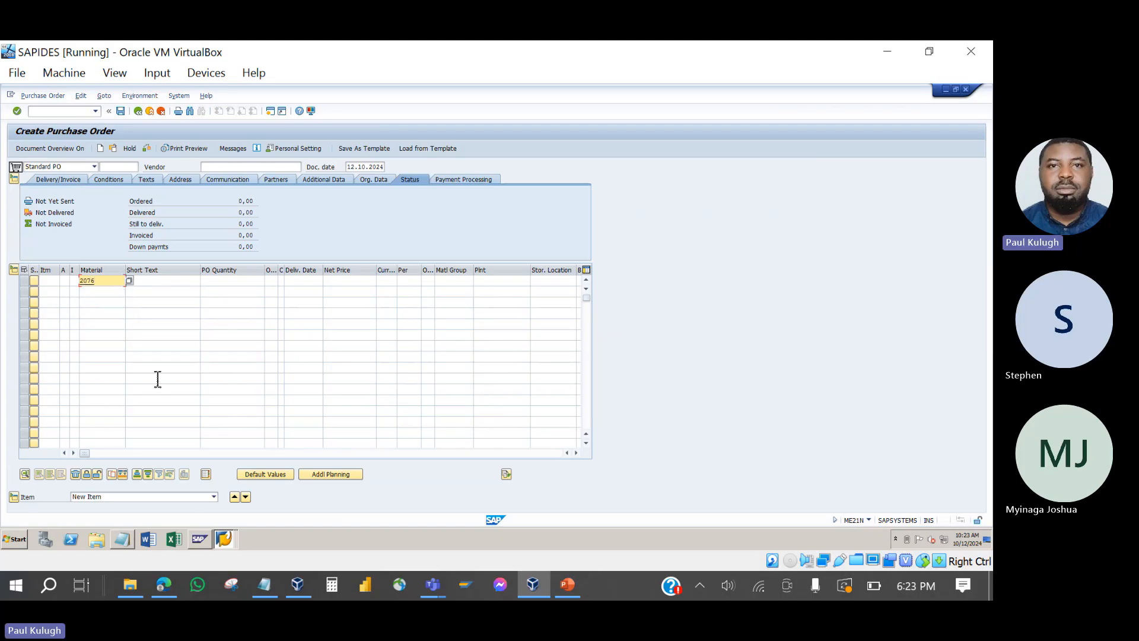
- Check Jack's material number against the maintenance order's components and confirm the purchase order item
left_click(229, 542)
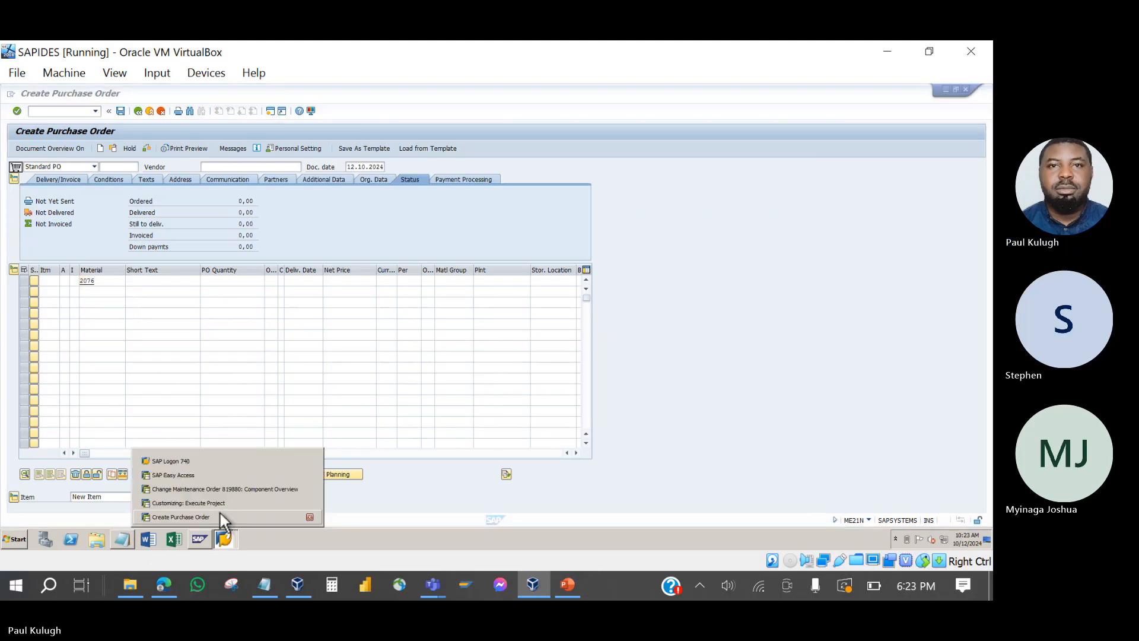
left_click(214, 487)
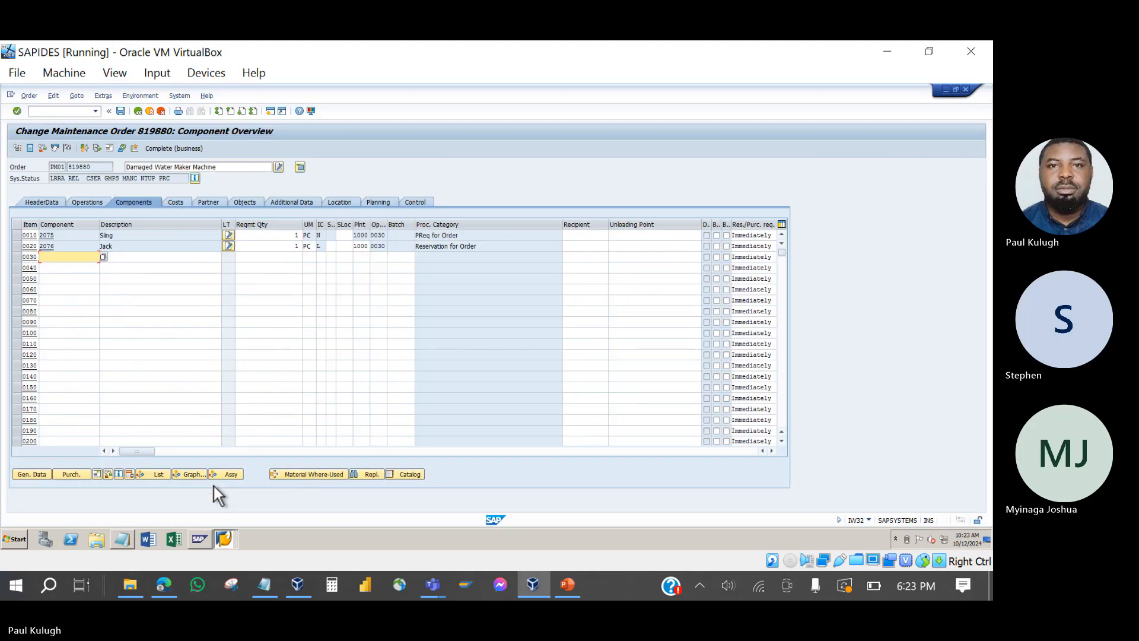
left_click(225, 539)
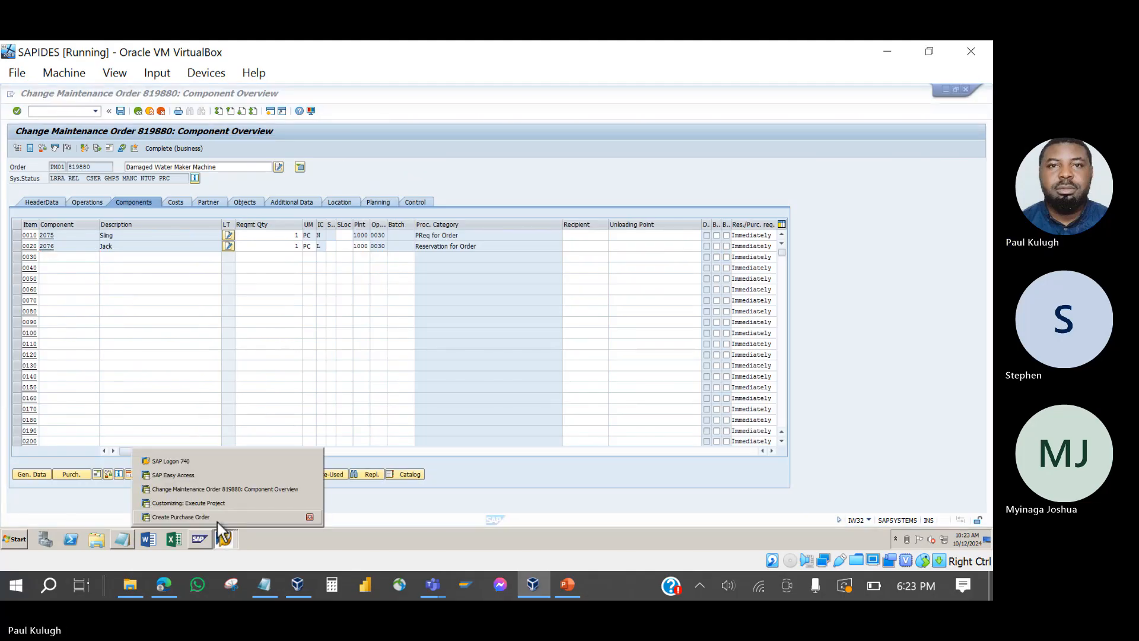
left_click(216, 517)
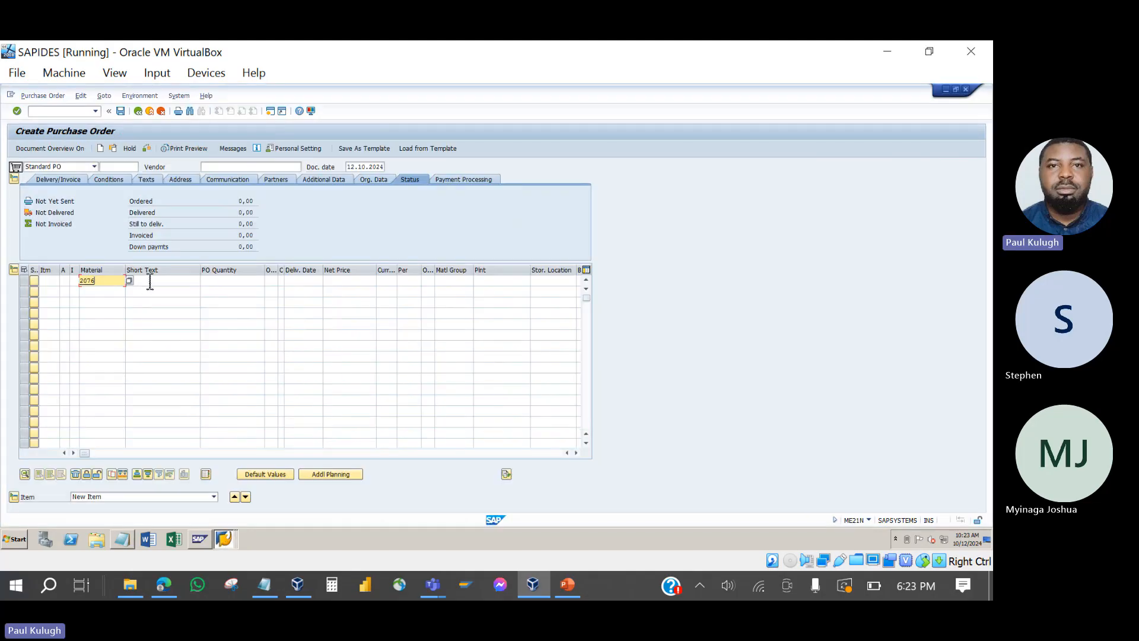
key("Return")
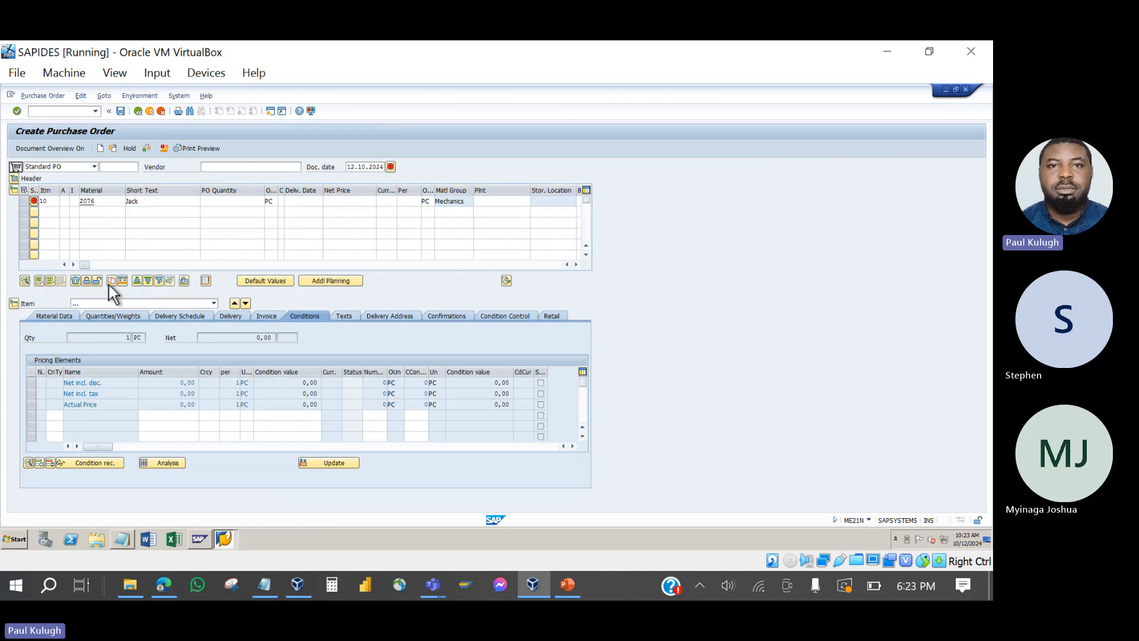
- Set the purchase order's vendor to the first suggested entry and review the Jack item line
left_click(148, 204)
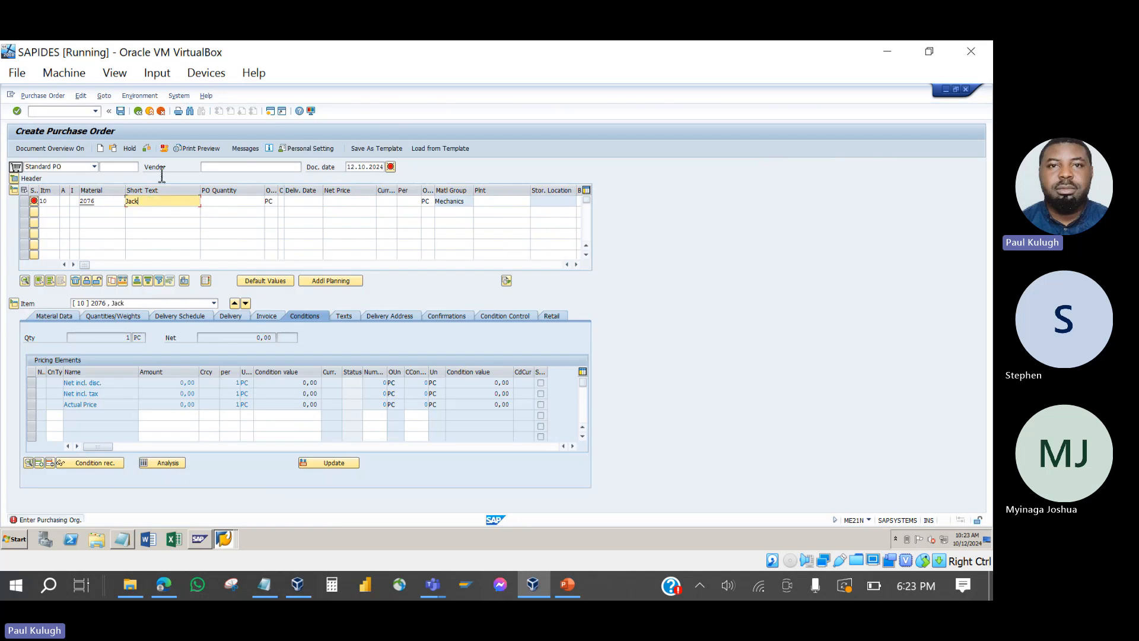
left_click(213, 168)
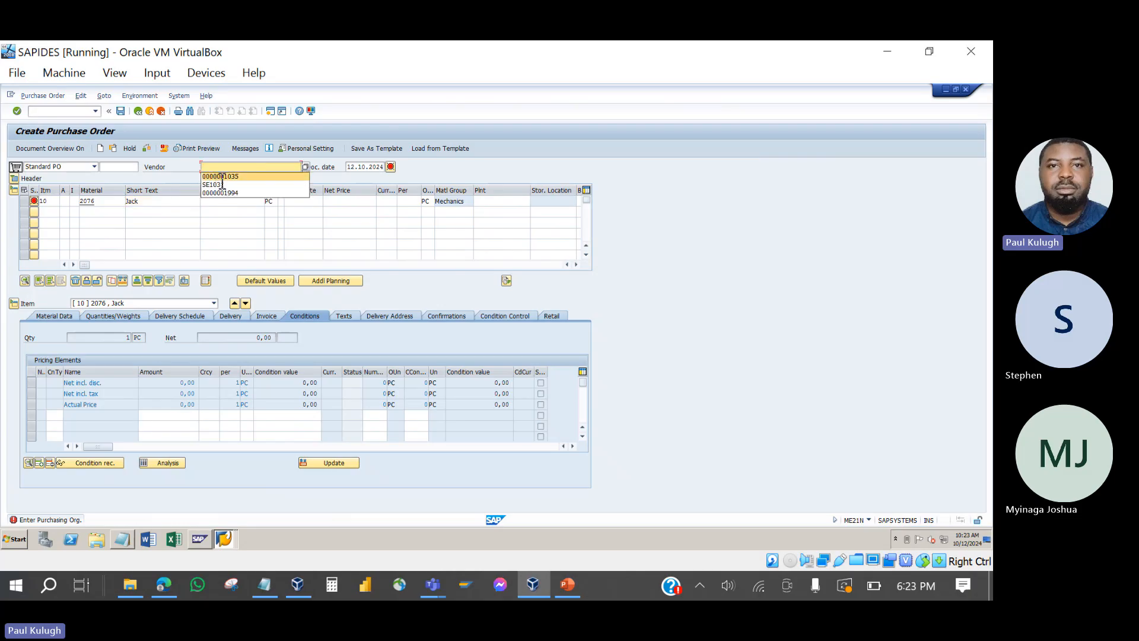
left_click(220, 177)
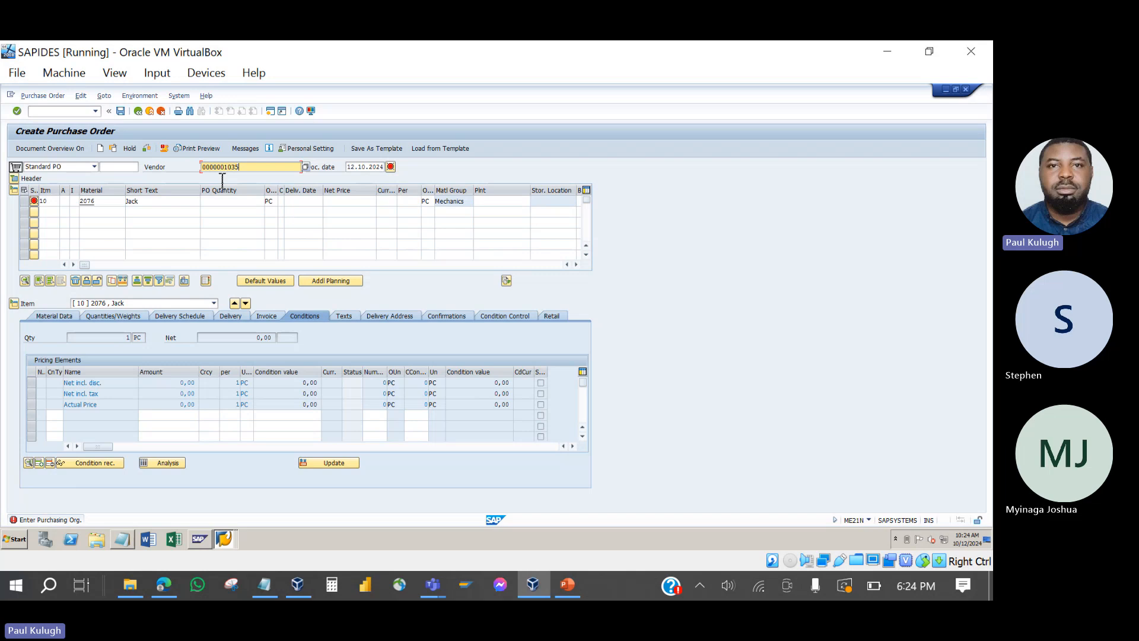
left_click(163, 203)
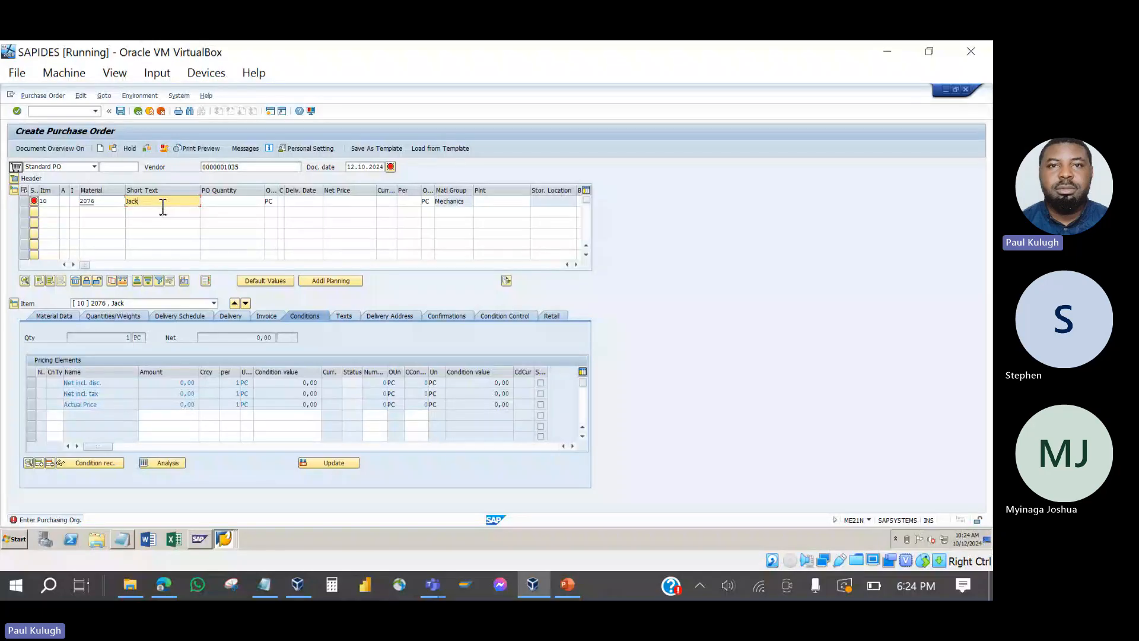
left_click(250, 168)
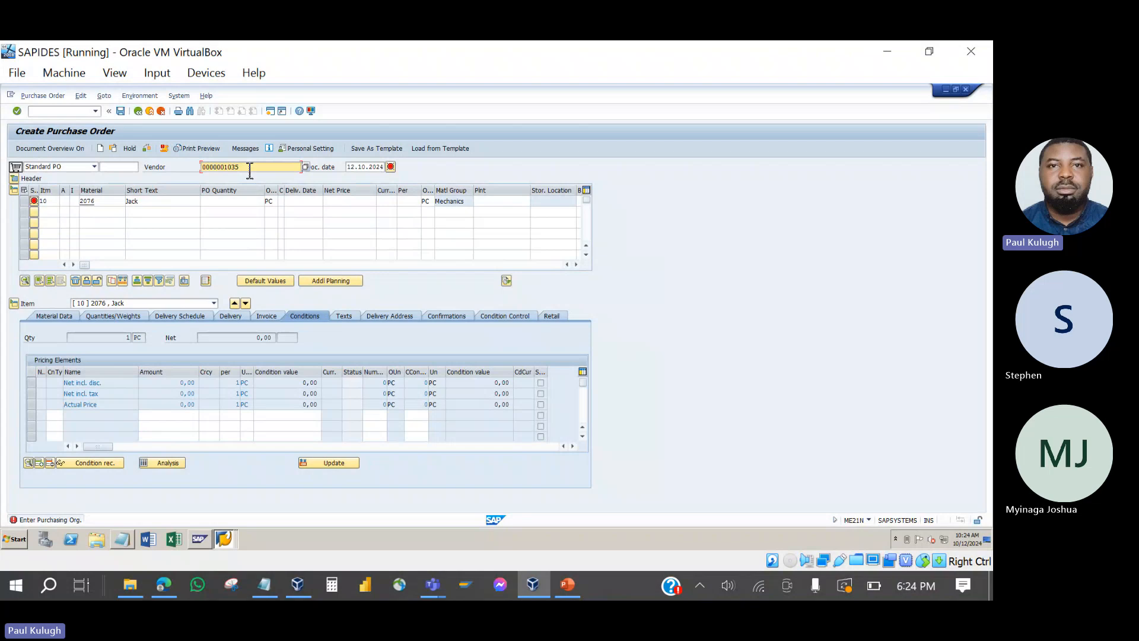
left_click(113, 203)
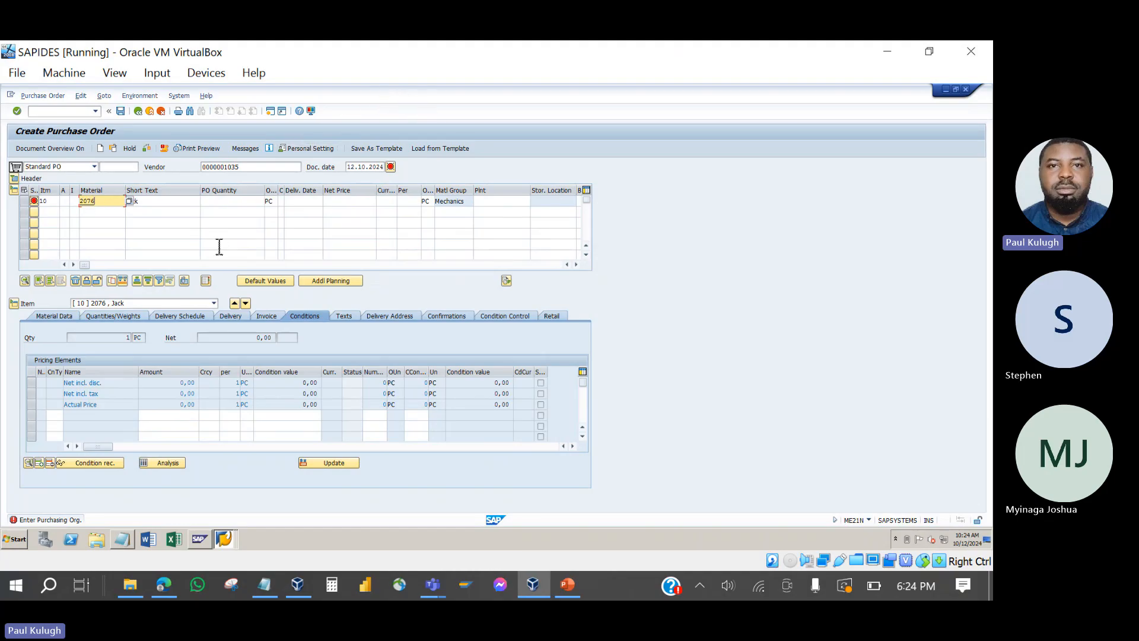
- Confirm the vendor and set the header's purchasing organization to 1000, purchasing group to 000 and company code to 1000
left_click(153, 203)
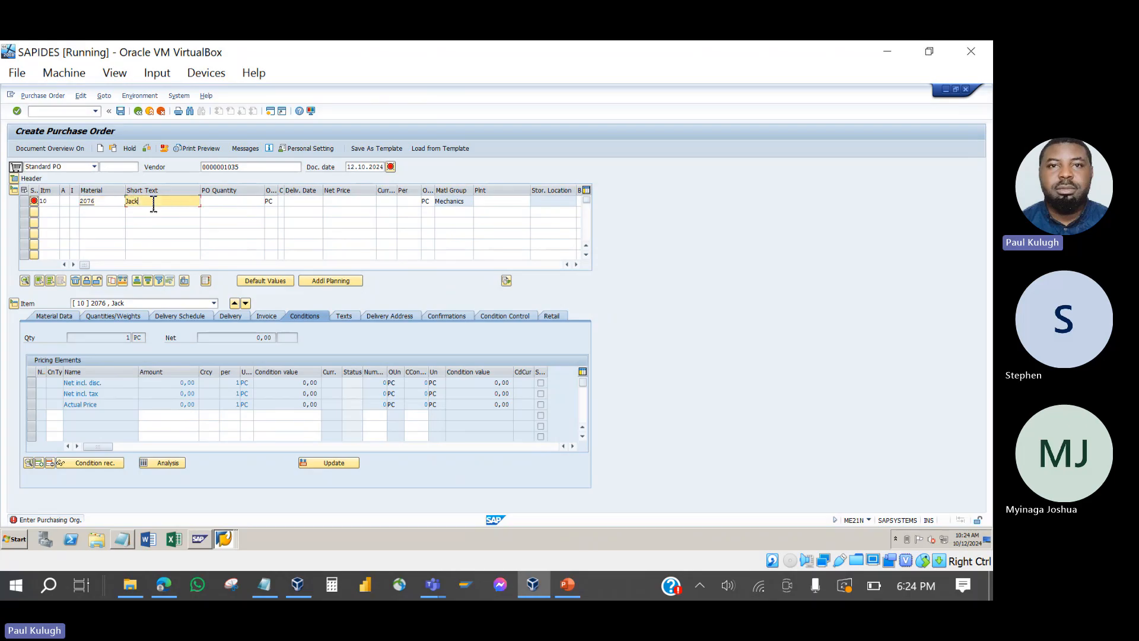
left_click(247, 168)
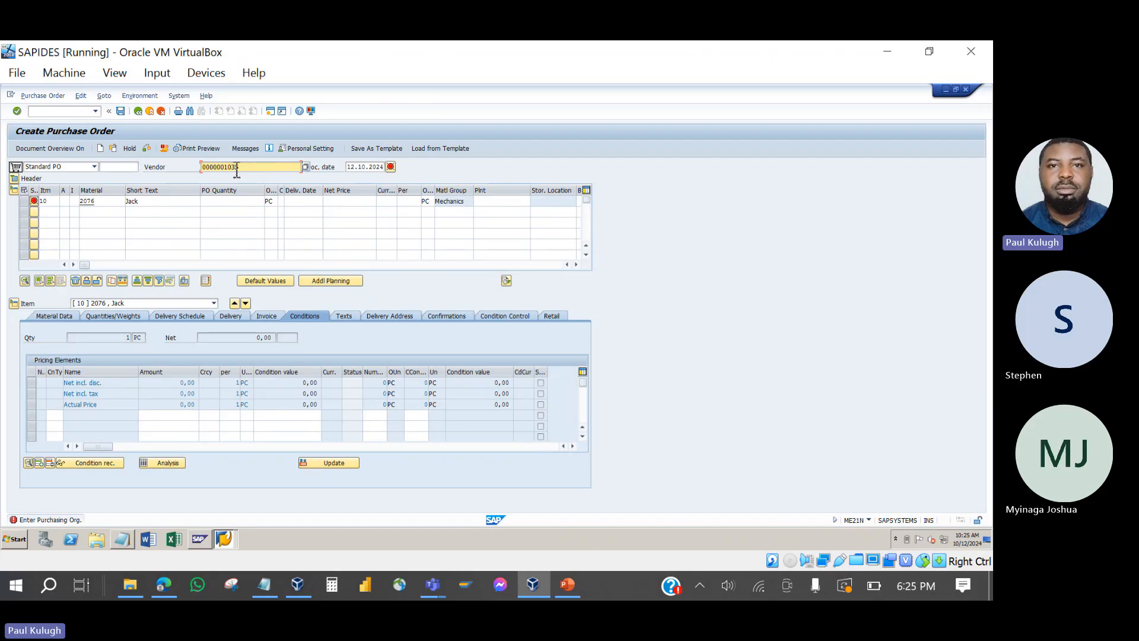
key("Return")
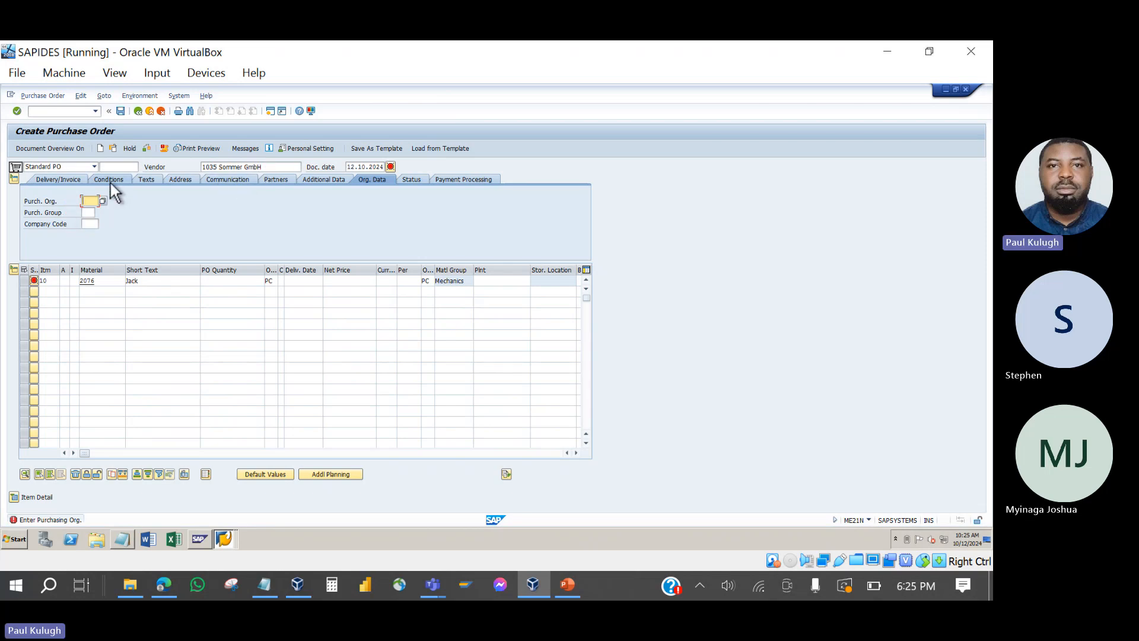
left_click(89, 201)
left_click(93, 214)
left_click(91, 222)
left_click(94, 225)
key("Return")
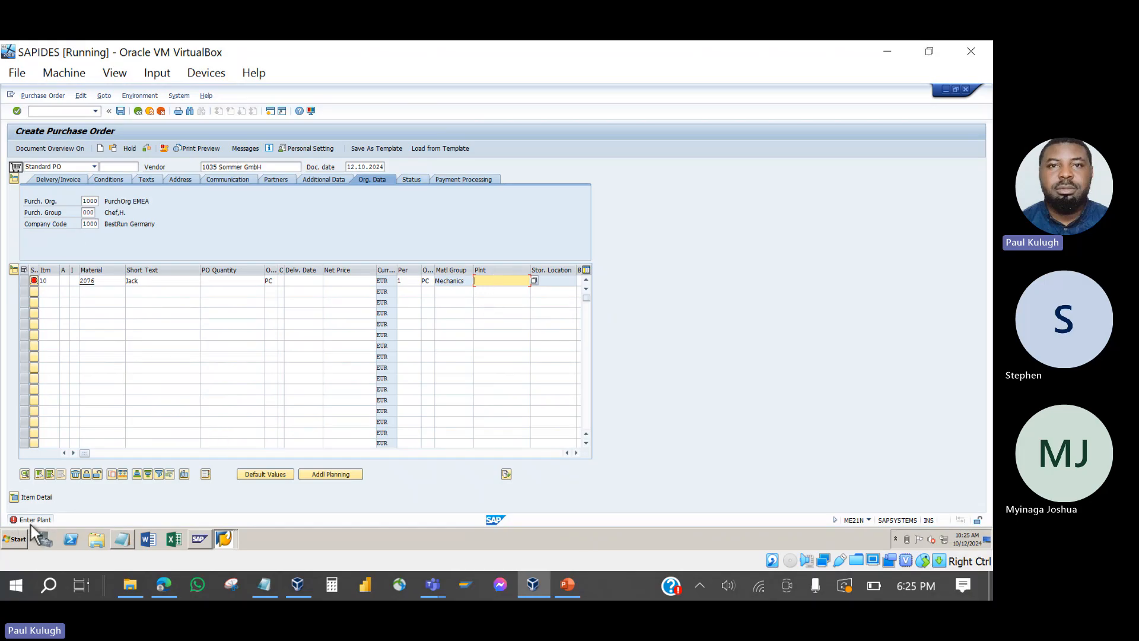
- Assign the Jack item line to the Hamburg plant
left_click(509, 281)
left_click(508, 291)
key("Return")
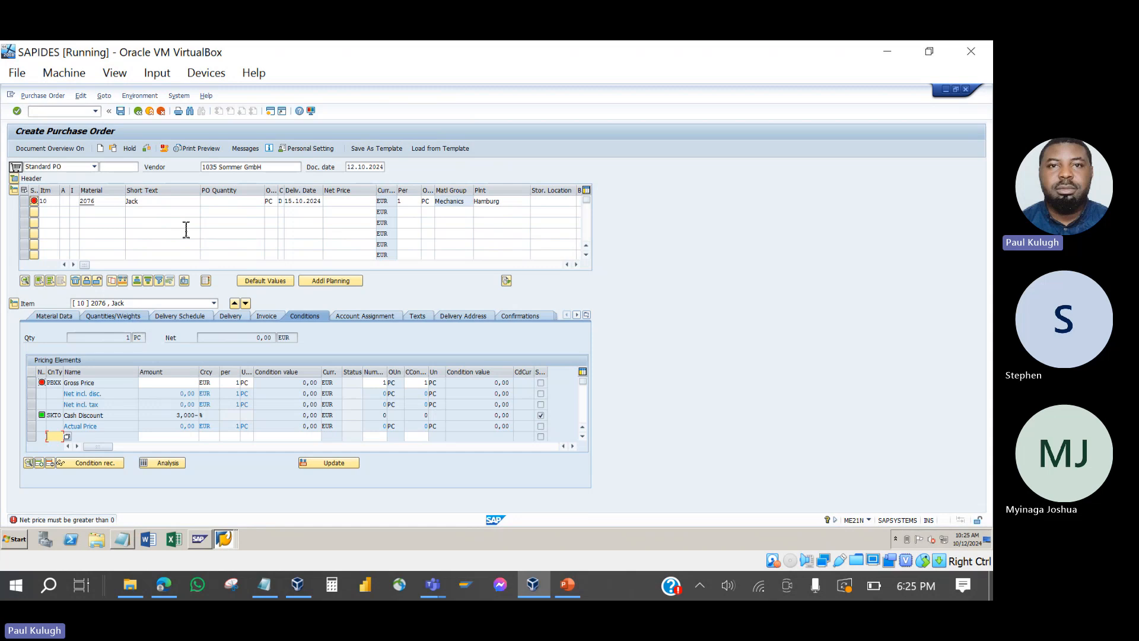
- Set the Jack item's order quantity to 100 pieces and its net price to 100 EUR
left_click(234, 203)
type("100")
key("Return")
left_click(360, 202)
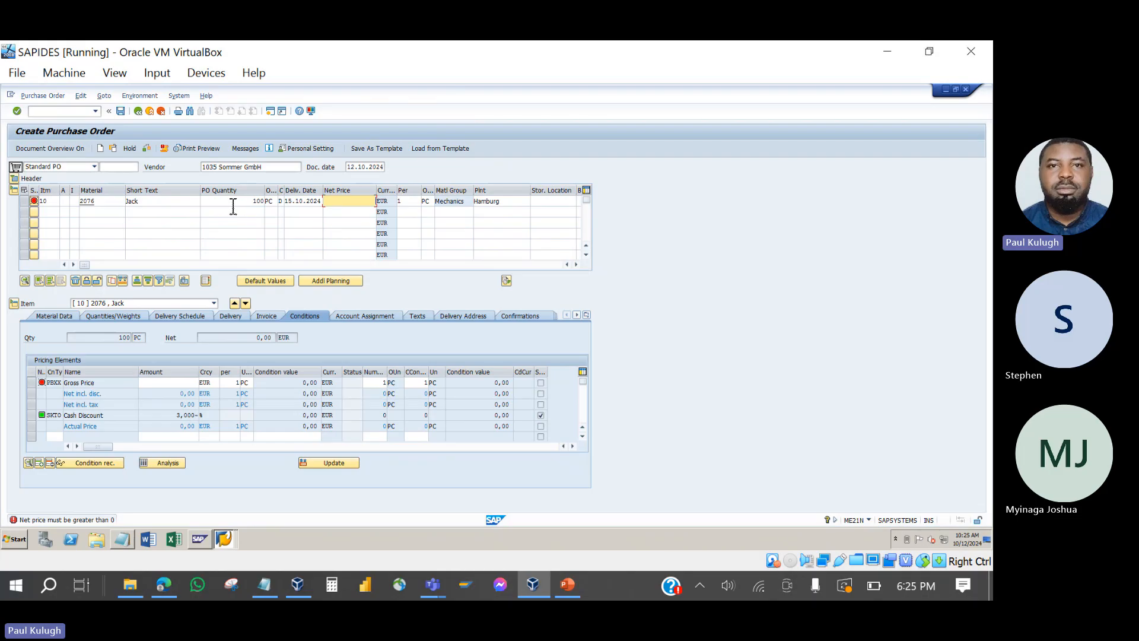
left_click(233, 204)
left_click(345, 202)
left_click(247, 205)
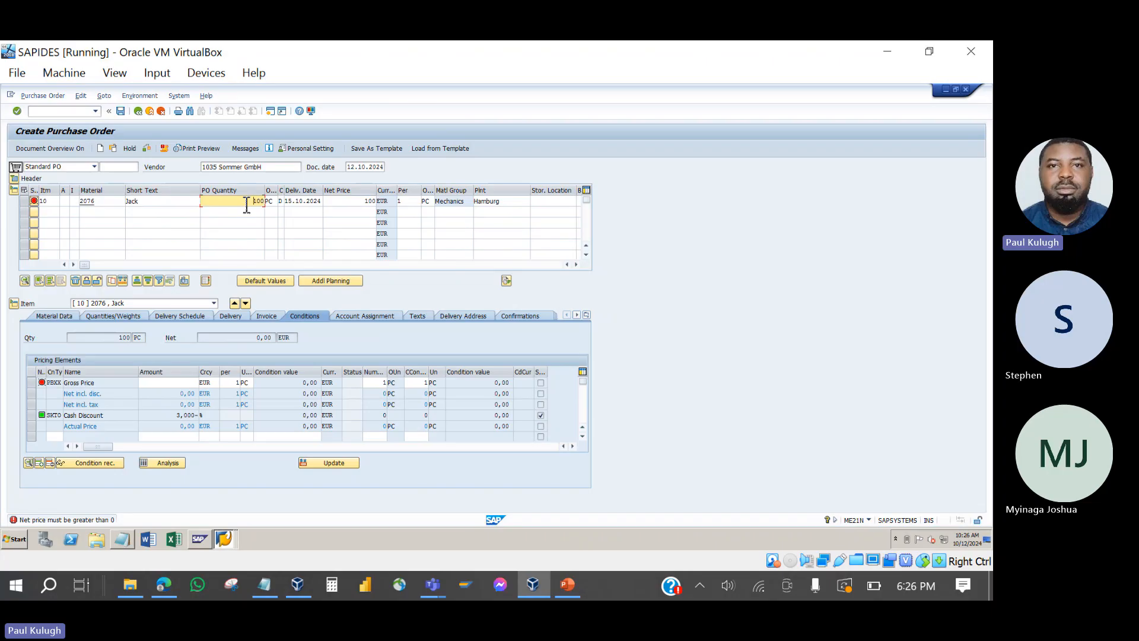
key("Return")
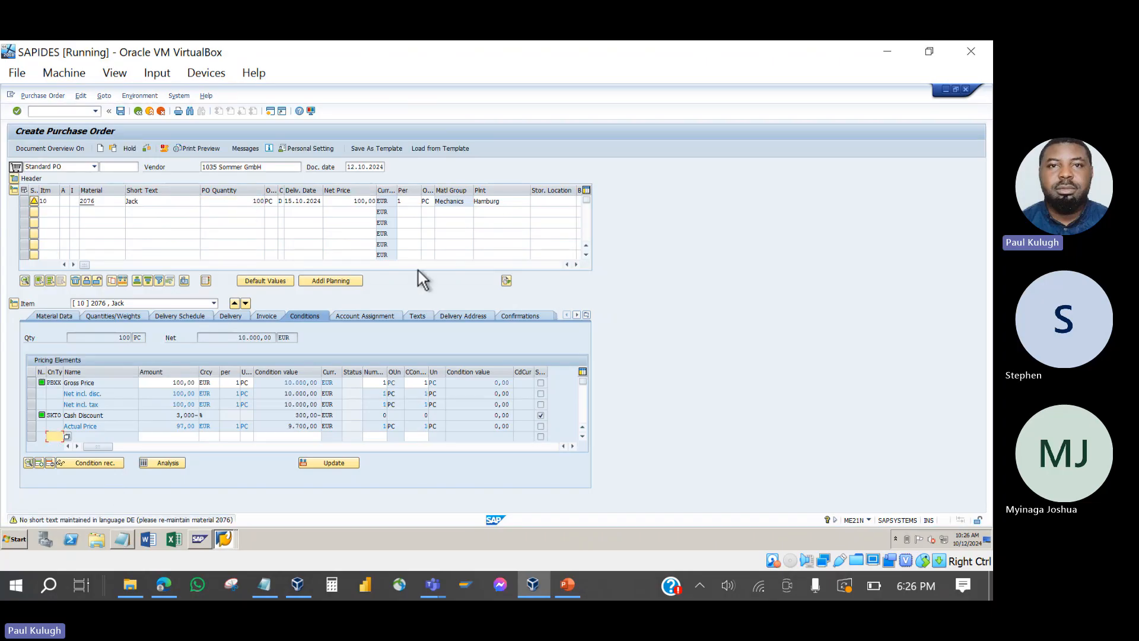
- Search storage locations with 005 and assign Hamburg's 0005 Gefahrstoffe to the Jack item
left_click(551, 202)
type("00")
left_click(551, 210)
key("Return")
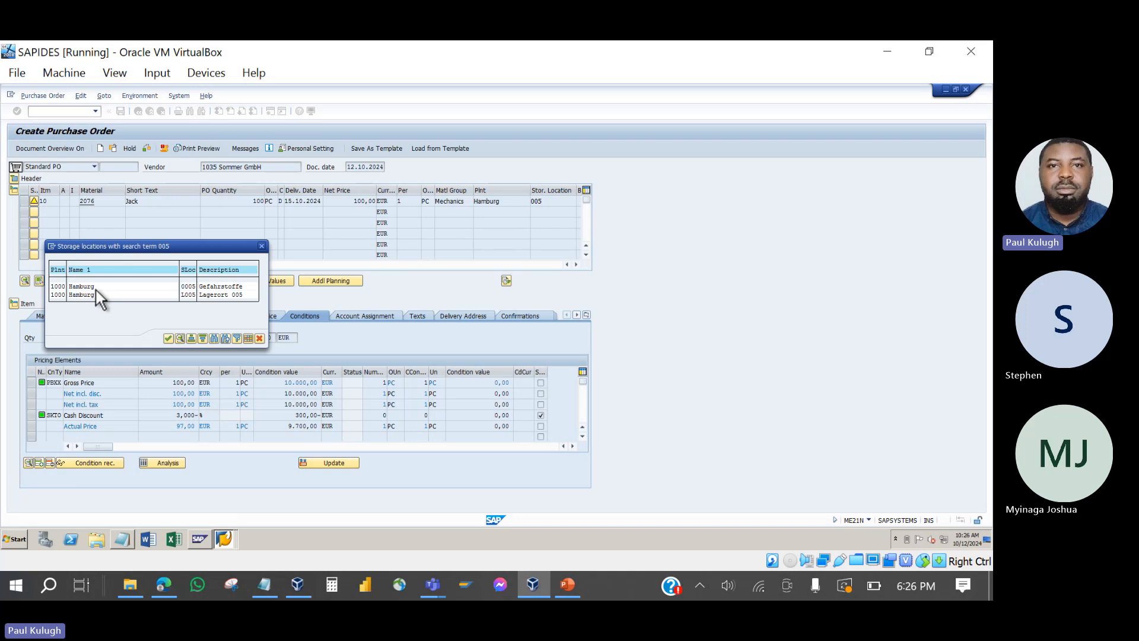
double_click(190, 287)
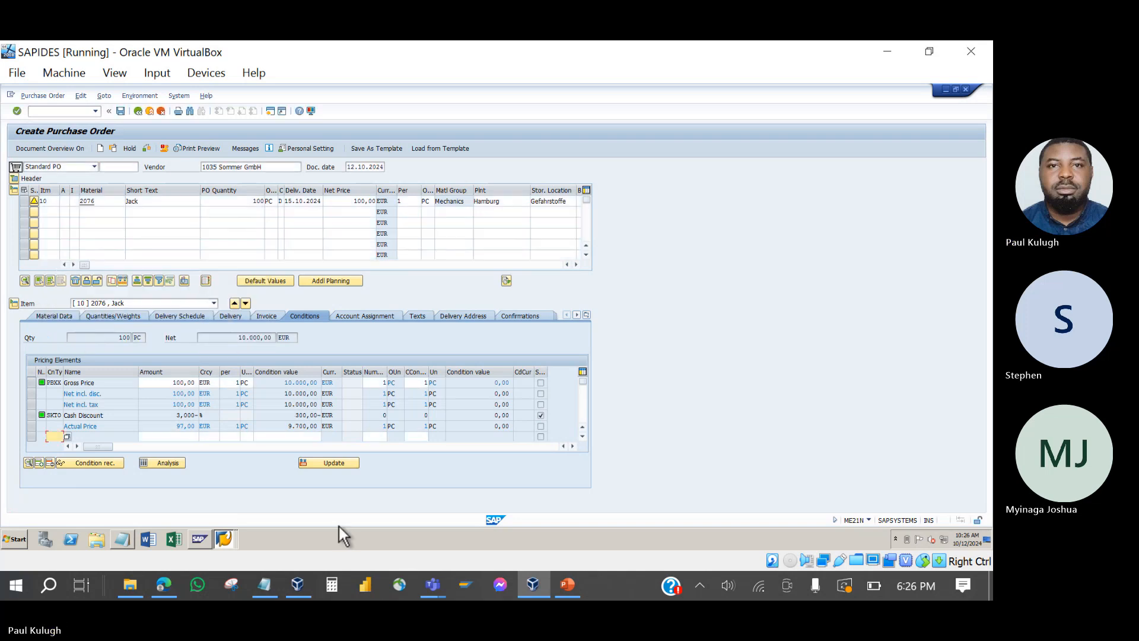
- Switch to the Teams meeting, admit the participant waiting in the lobby, and return to the SAPIDES virtual machine
mouse_move(437, 585)
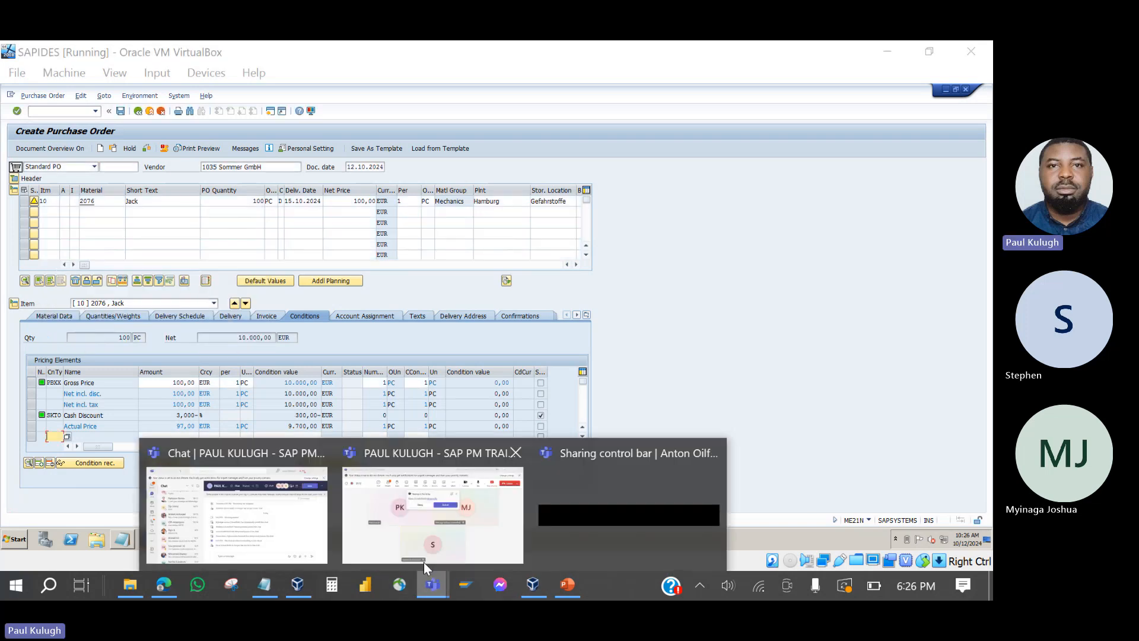
left_click(402, 529)
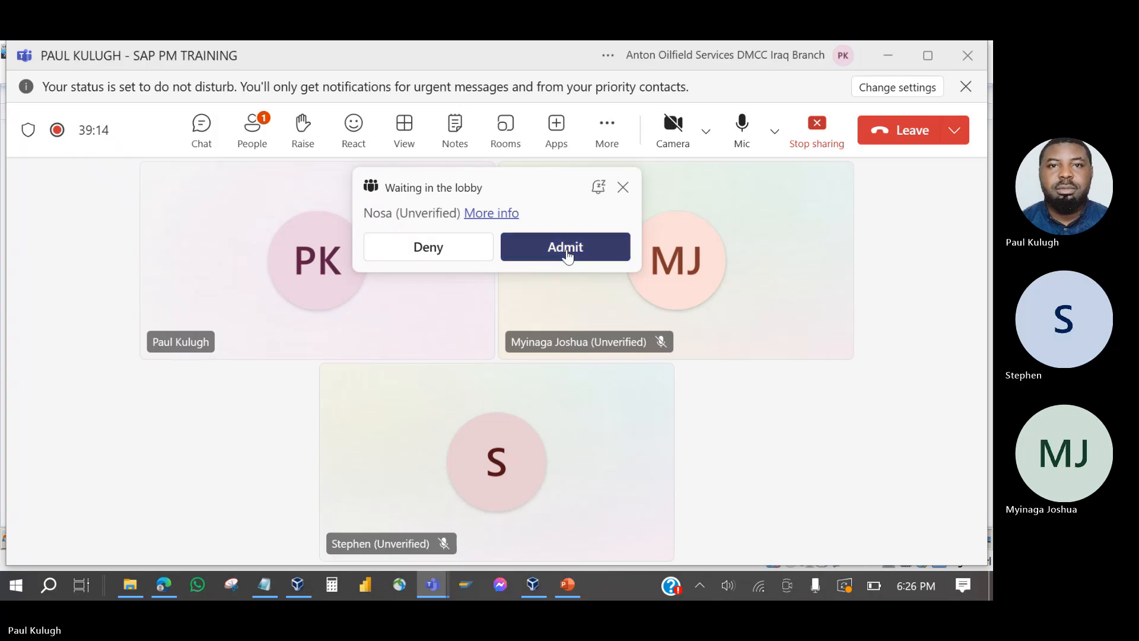
left_click(565, 247)
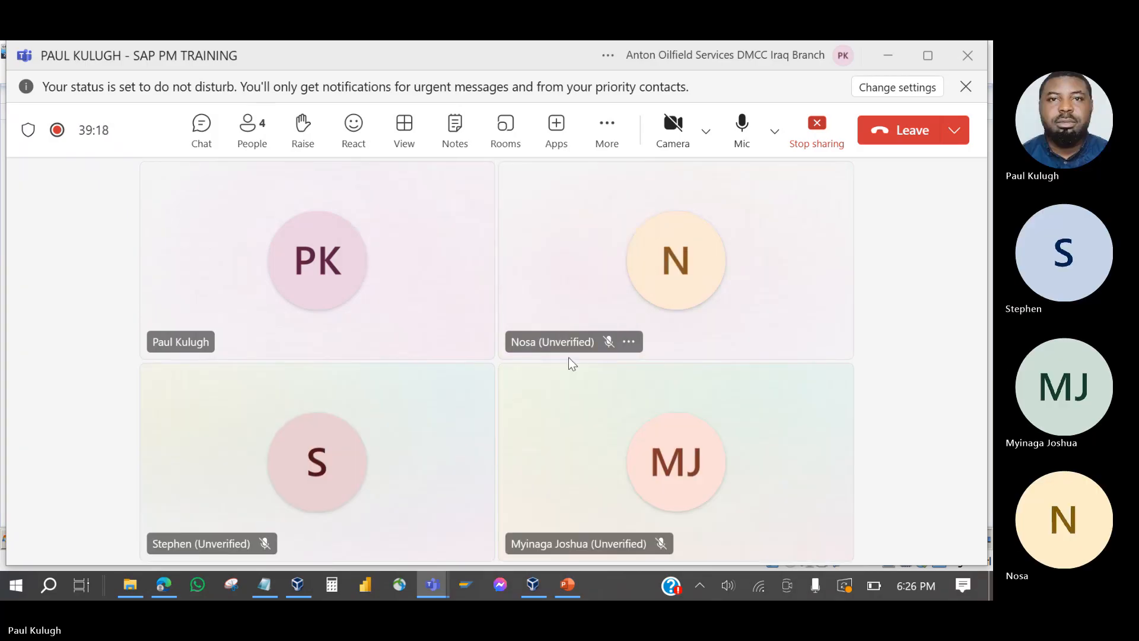
left_click(307, 585)
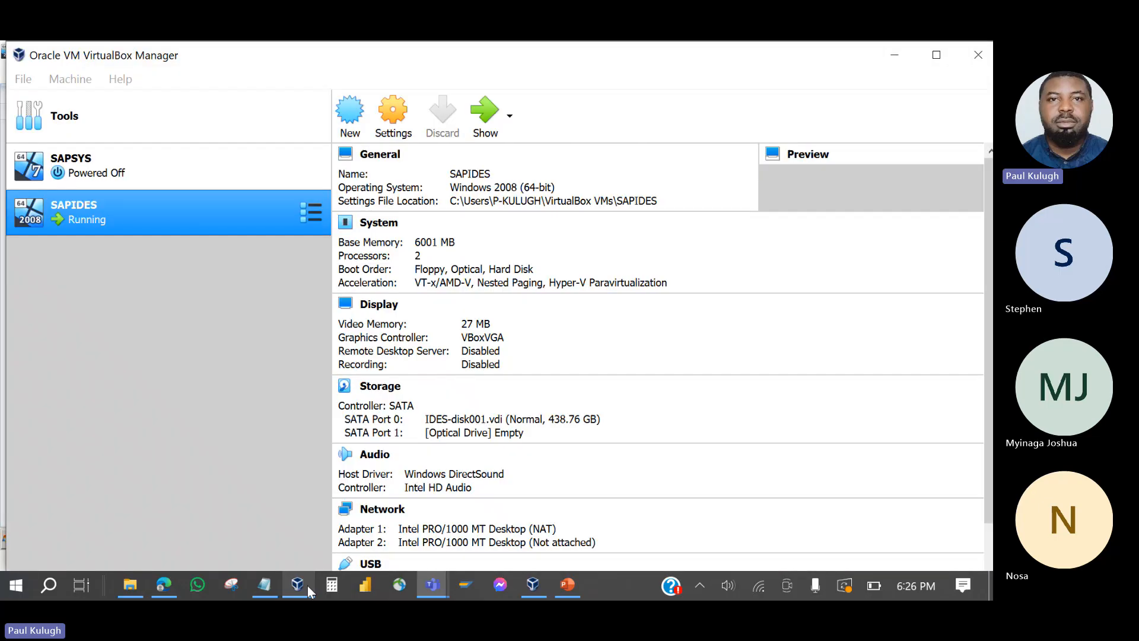
left_click(476, 118)
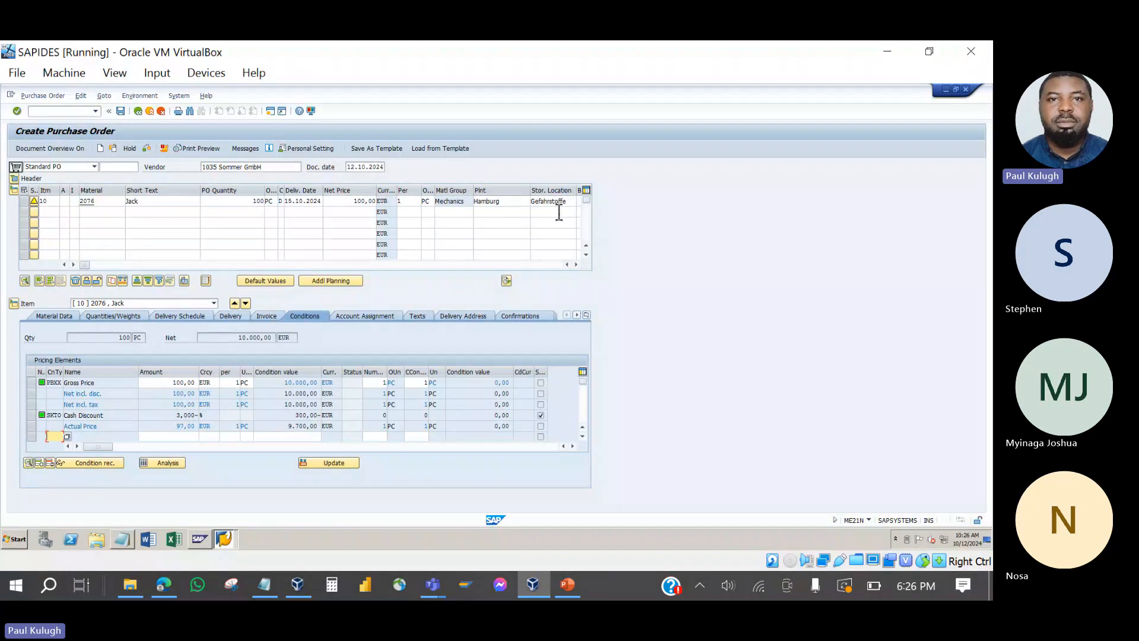
- Check the completed purchase order for errors and save it
left_click(559, 212)
left_click(558, 203)
left_click(172, 204)
key("Return")
left_click(148, 149)
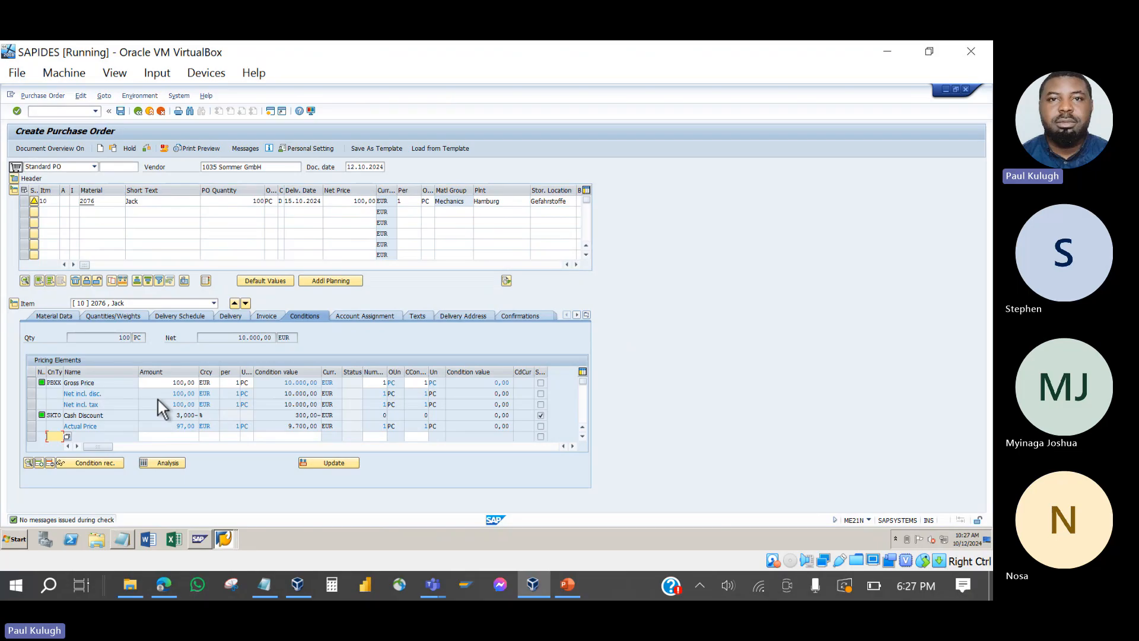
left_click(122, 112)
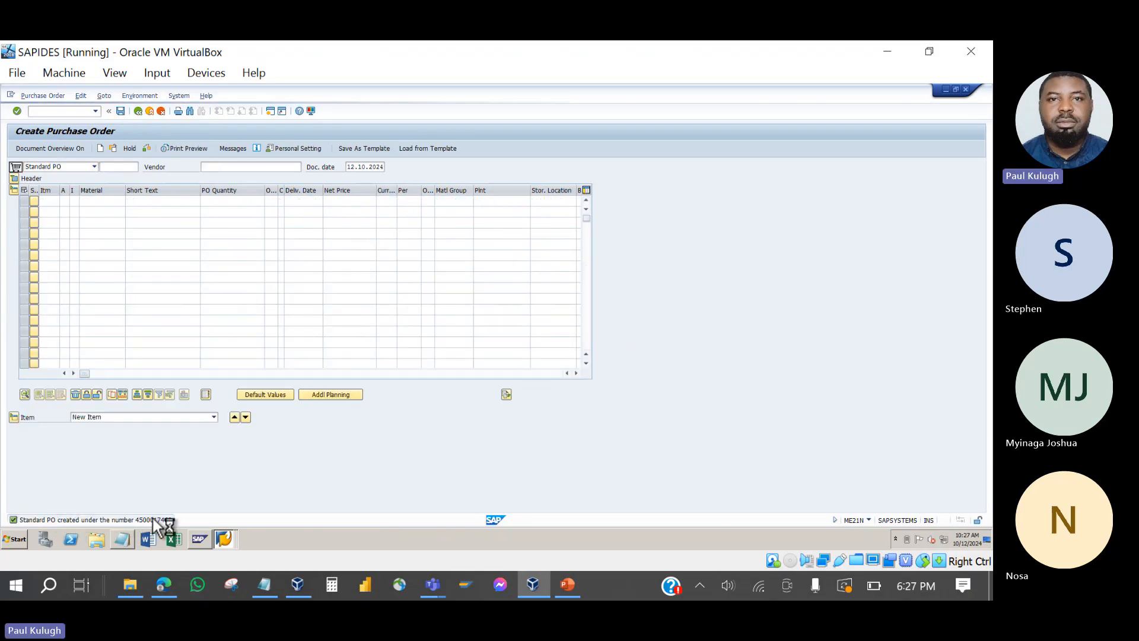
- Select the new purchase order's number in the creation message details and open the saved order
double_click(152, 518)
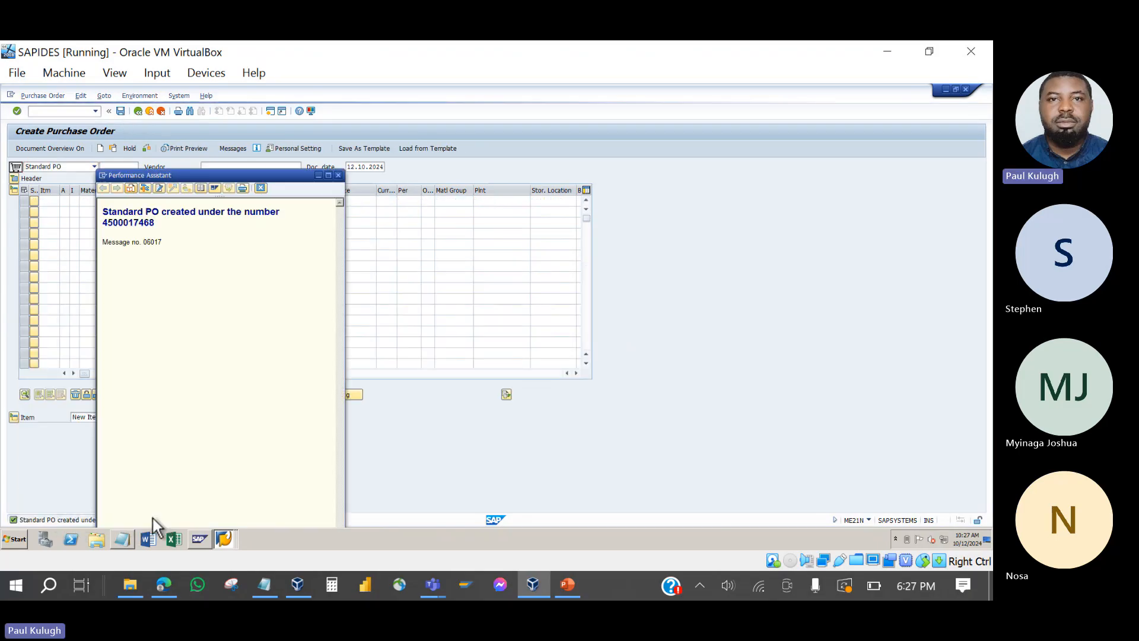
double_click(139, 218)
left_click(148, 228)
double_click(142, 223)
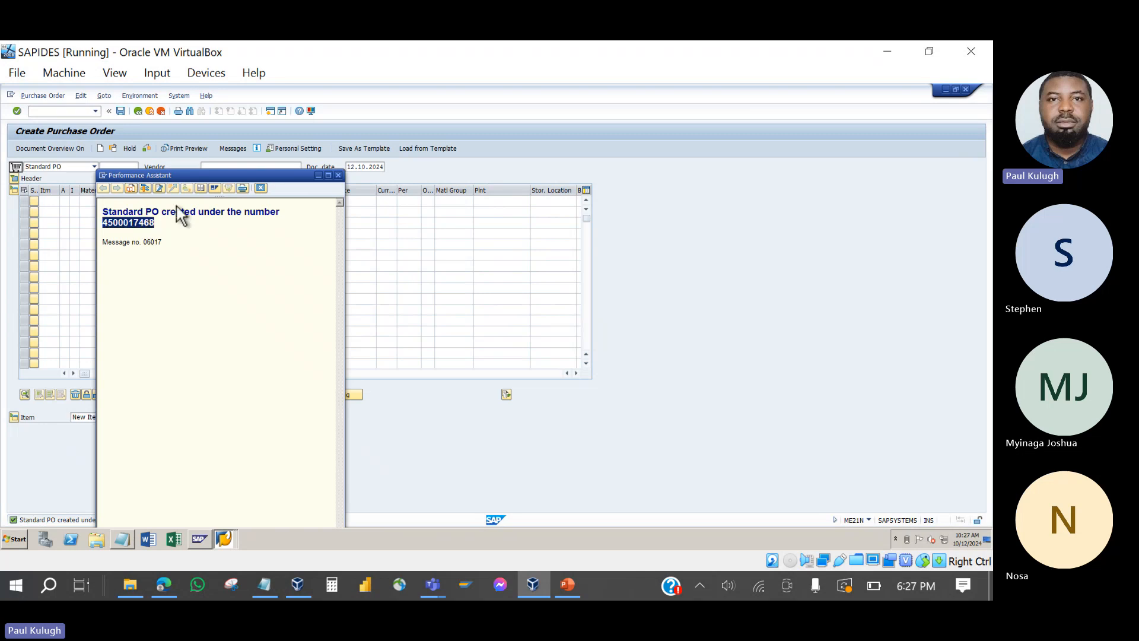
left_click(338, 175)
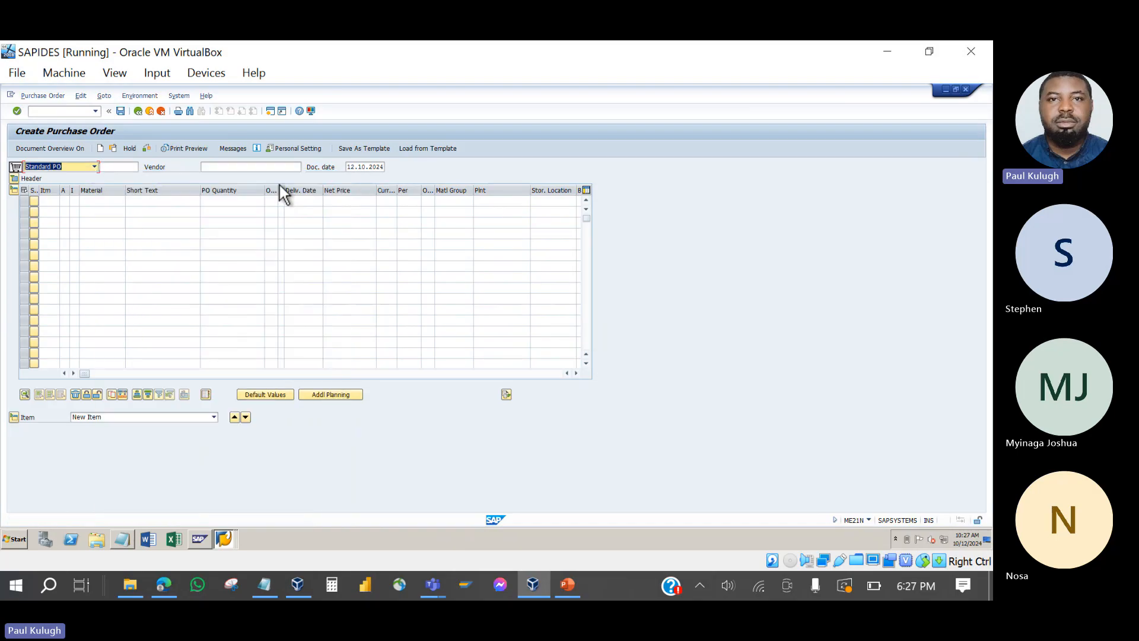
left_click(112, 151)
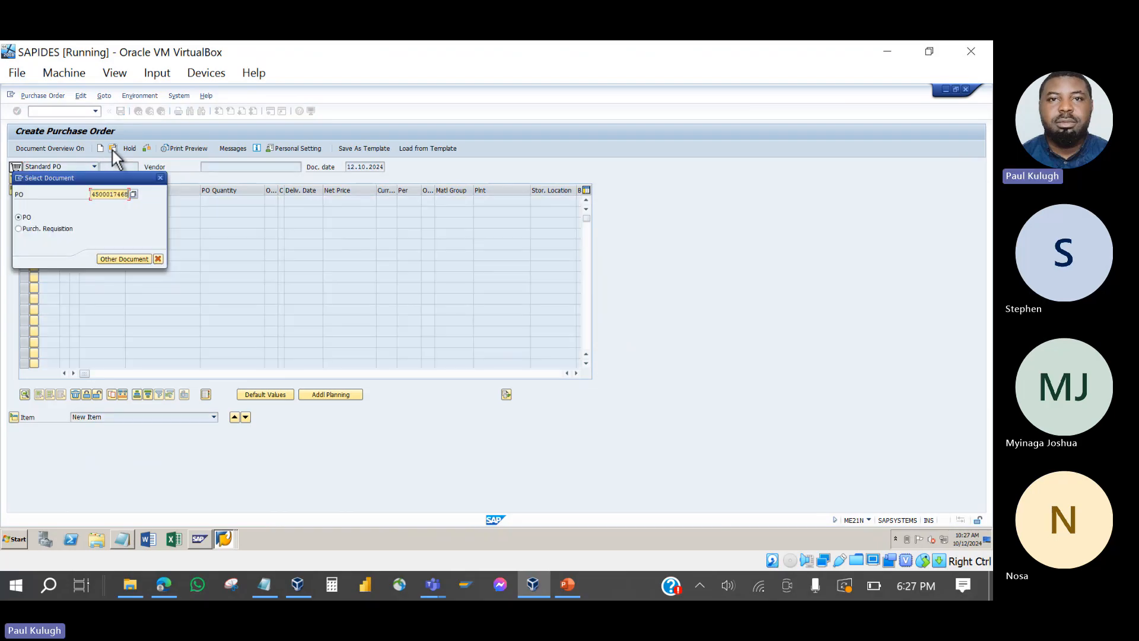
key("Return")
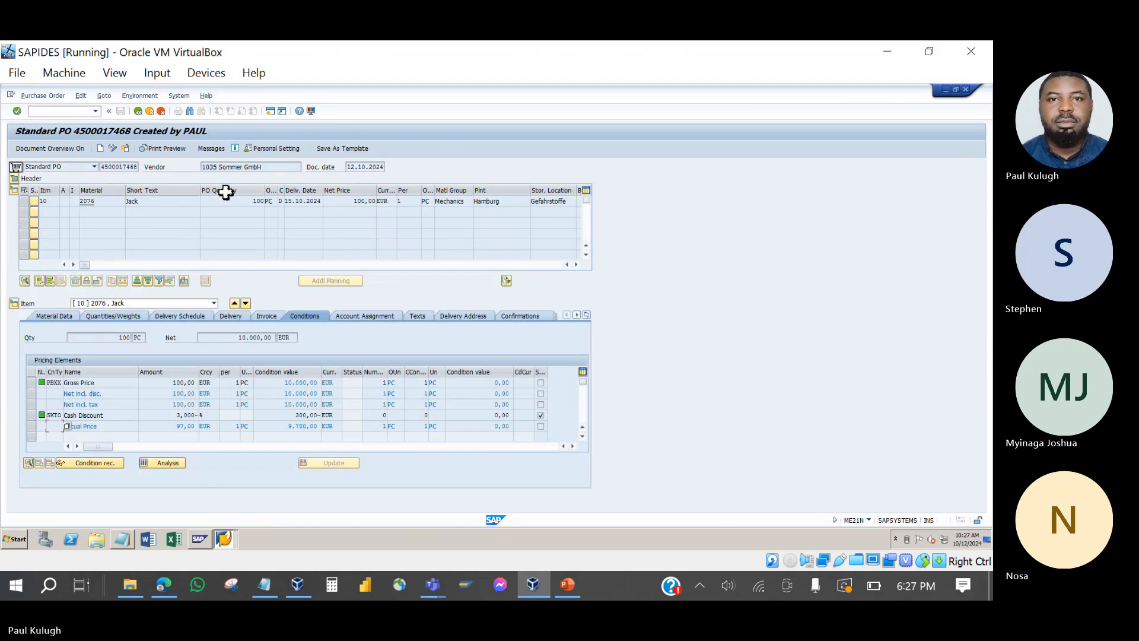
- Examine the purchase order's print preview, from the vendor and delivery address down to the item and total value, and return
left_click(149, 147)
scroll(159, 327, "down", 3)
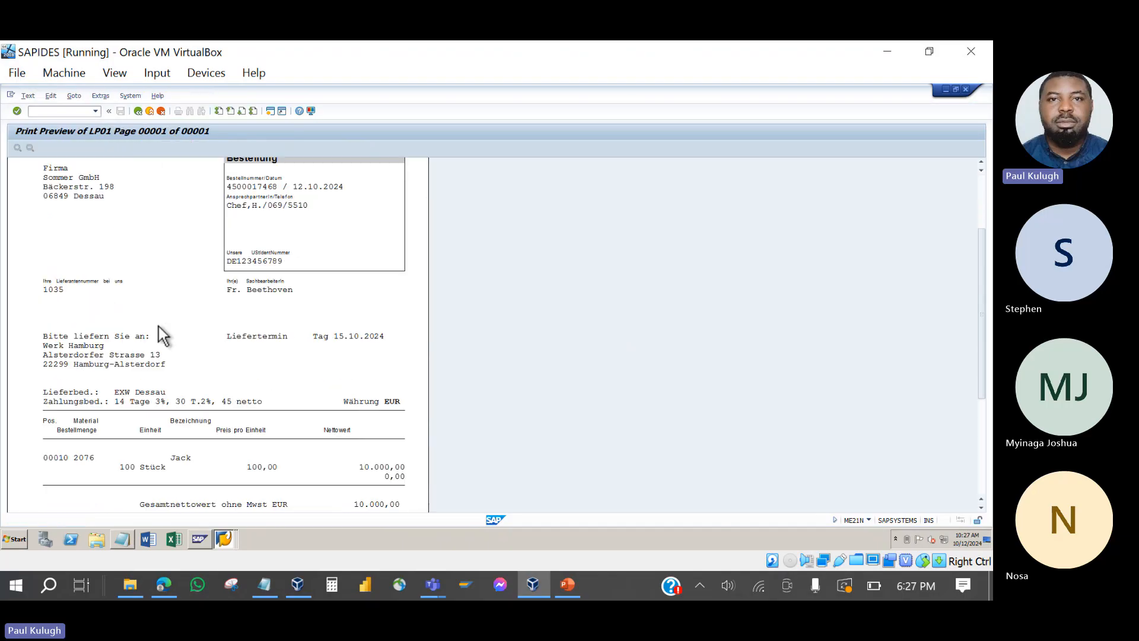
scroll(159, 326, "up", 1)
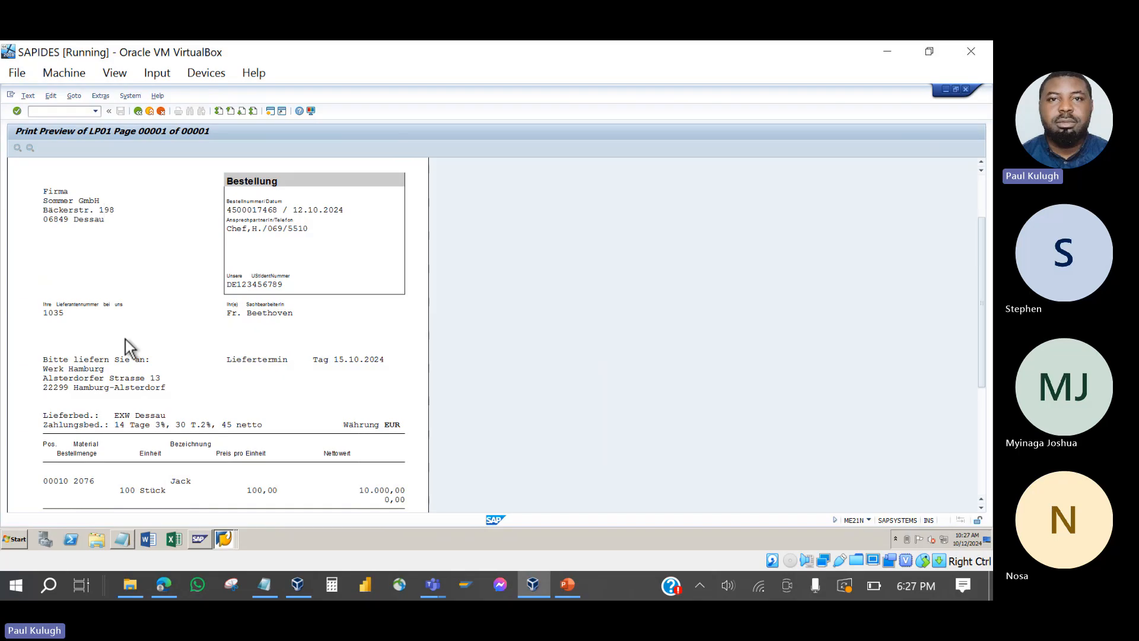
scroll(135, 374, "down", 2)
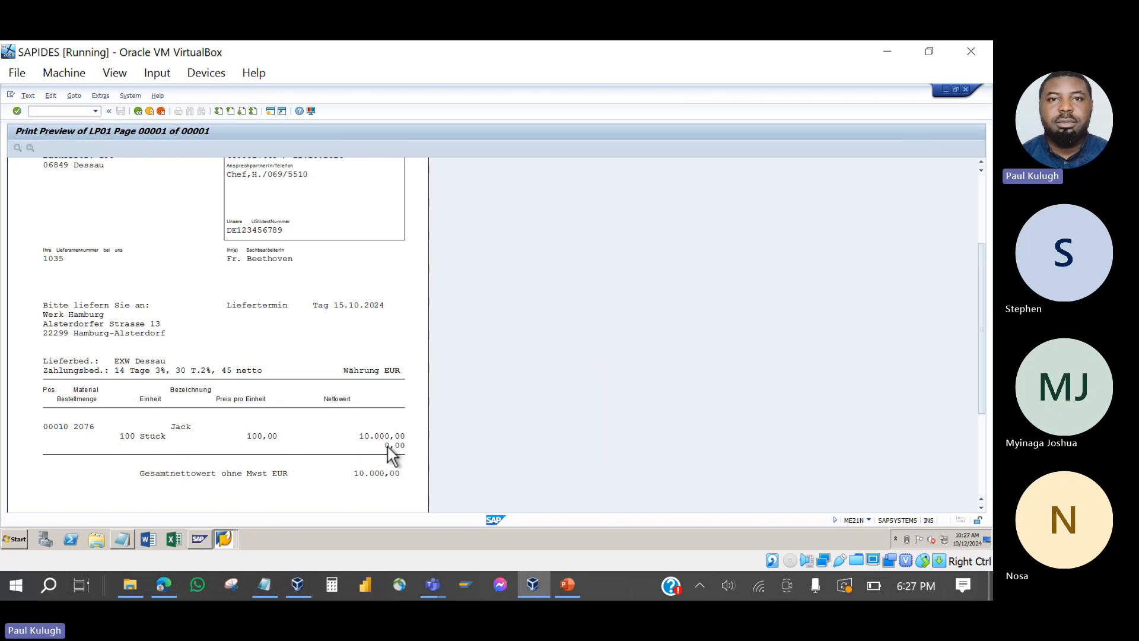
scroll(395, 470, "down", 5)
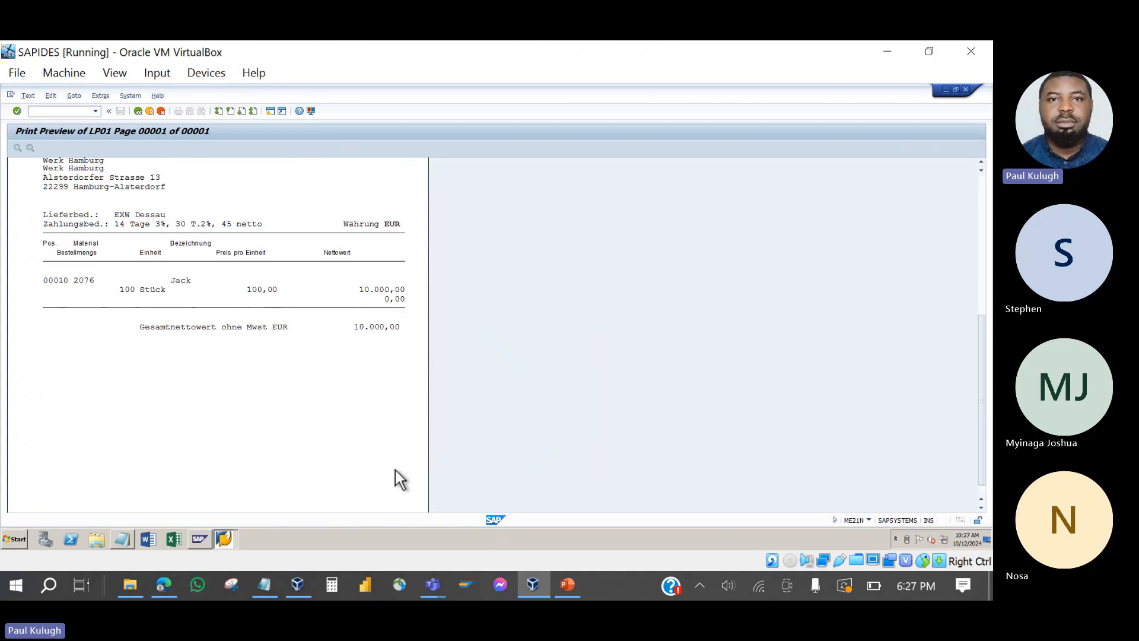
scroll(396, 469, "up", 8)
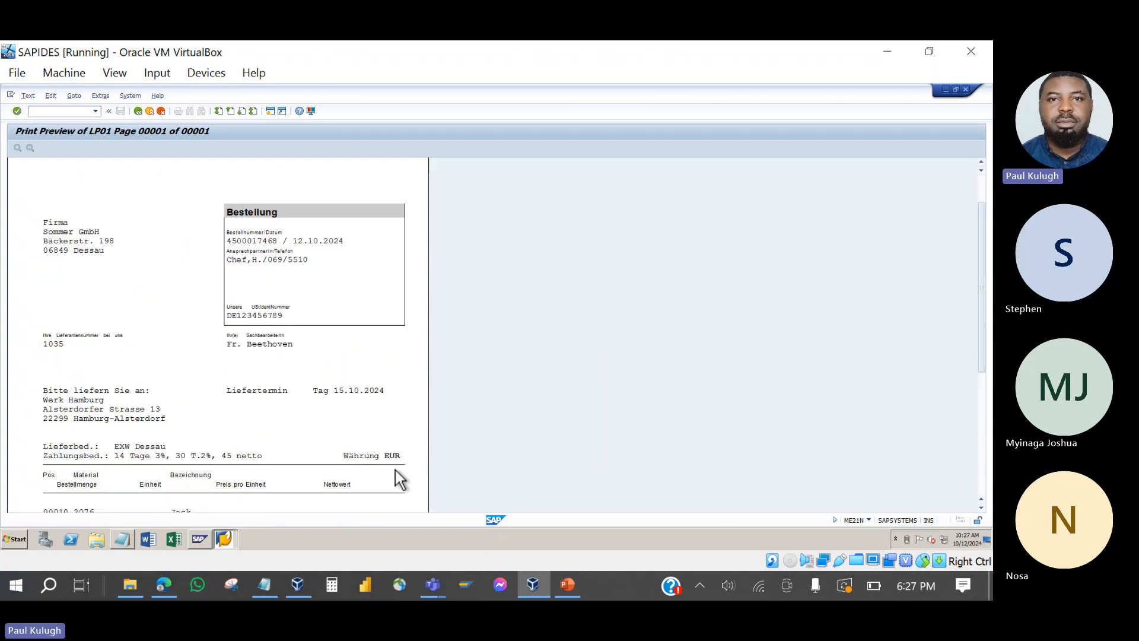
scroll(395, 470, "down", 6)
scroll(395, 470, "up", 5)
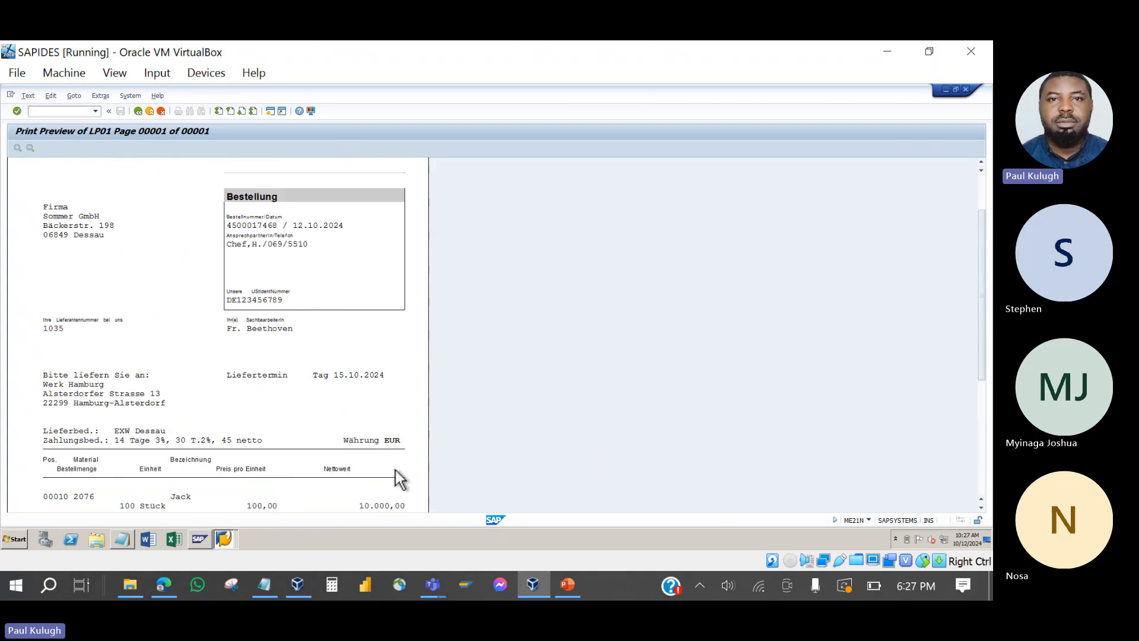
scroll(395, 480, "up", 3)
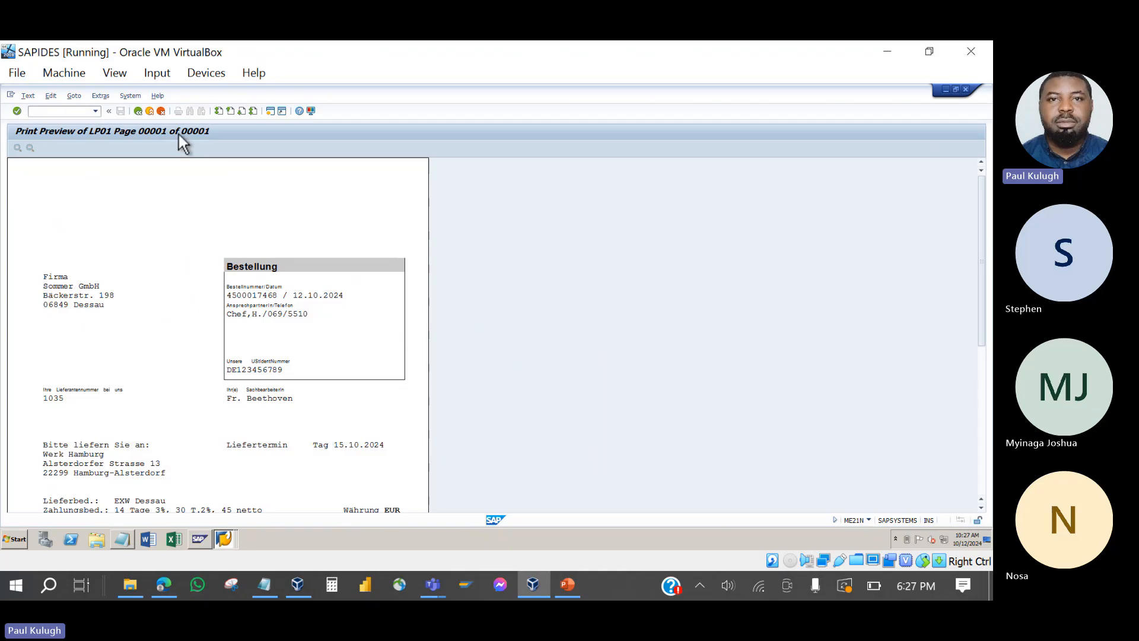
left_click(137, 111)
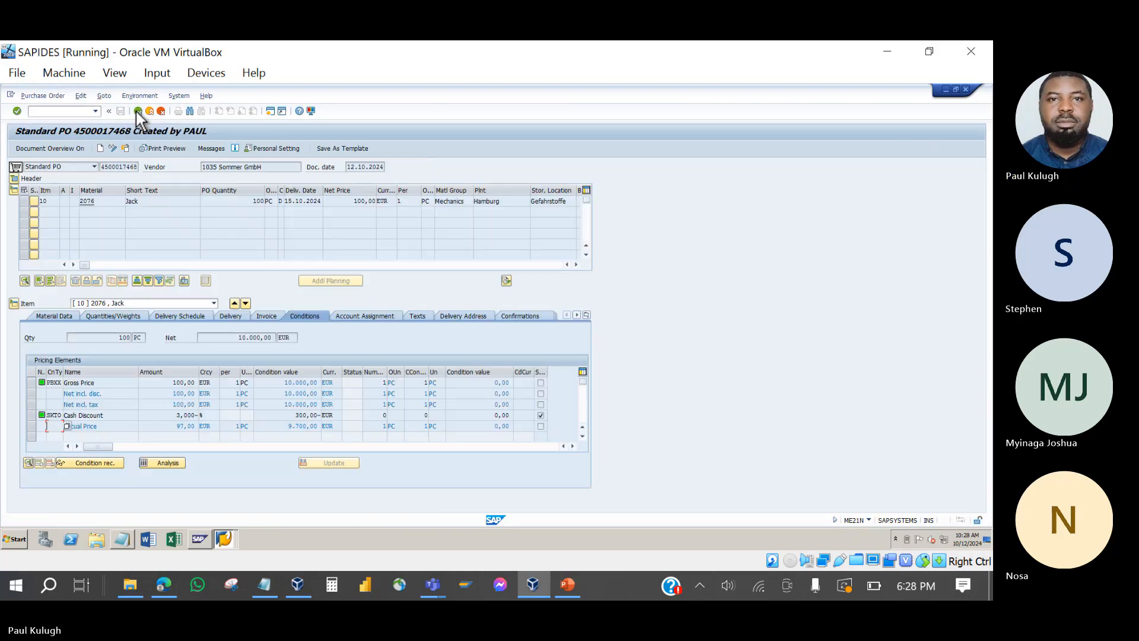
- Examine the ordered, delivered and outstanding quantities and values in the purchase order's header status
left_click(13, 178)
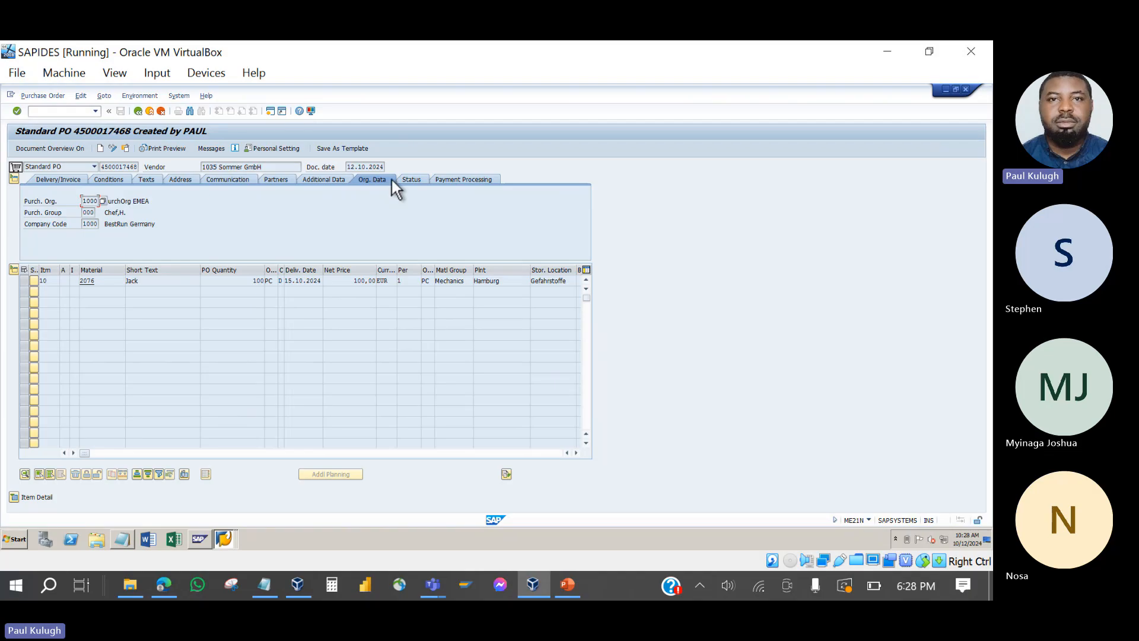
left_click(410, 177)
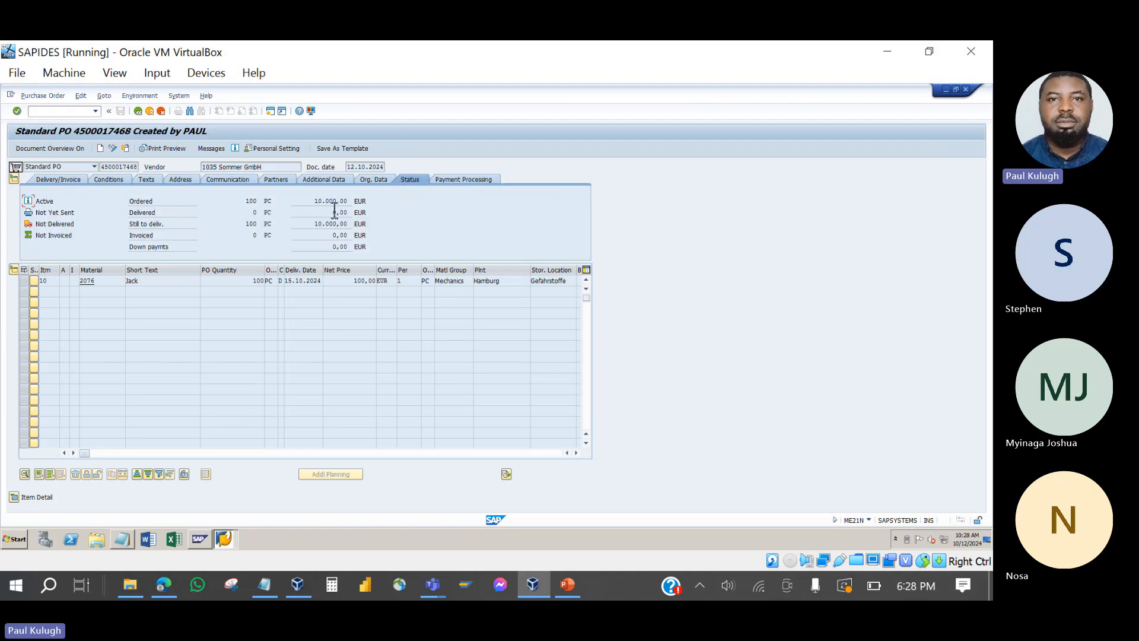
left_click_drag(316, 206, 352, 208)
left_click(335, 223)
left_click(132, 213)
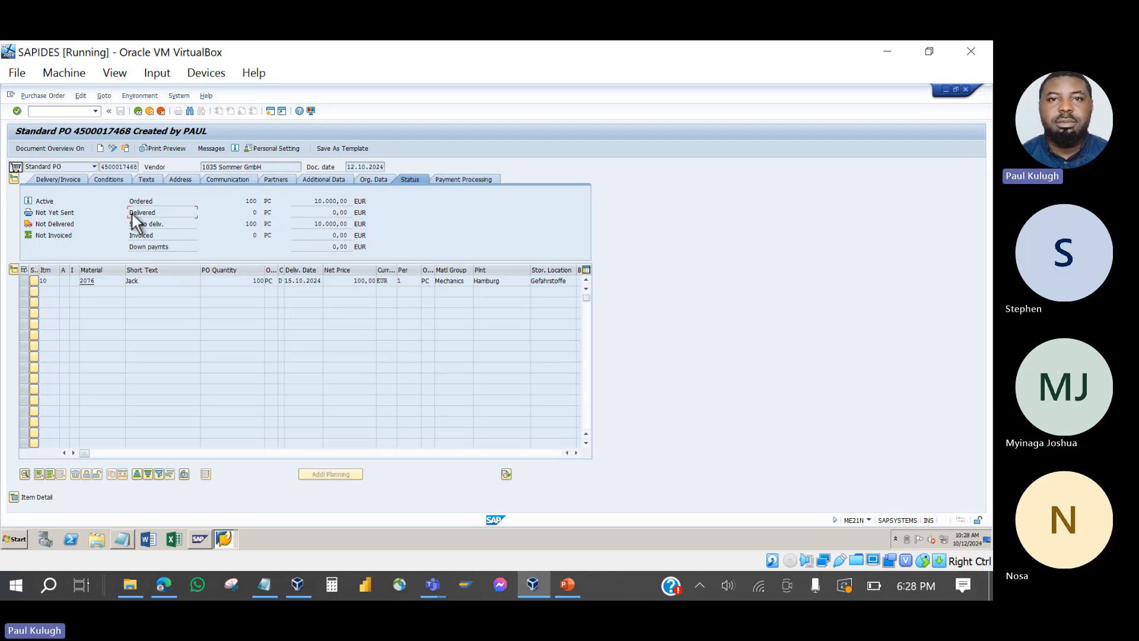
left_click(334, 214)
left_click_drag(347, 216, 357, 216)
- Replace the note in the virtual machine's Notepad with the copied purchase order number
left_click(125, 537)
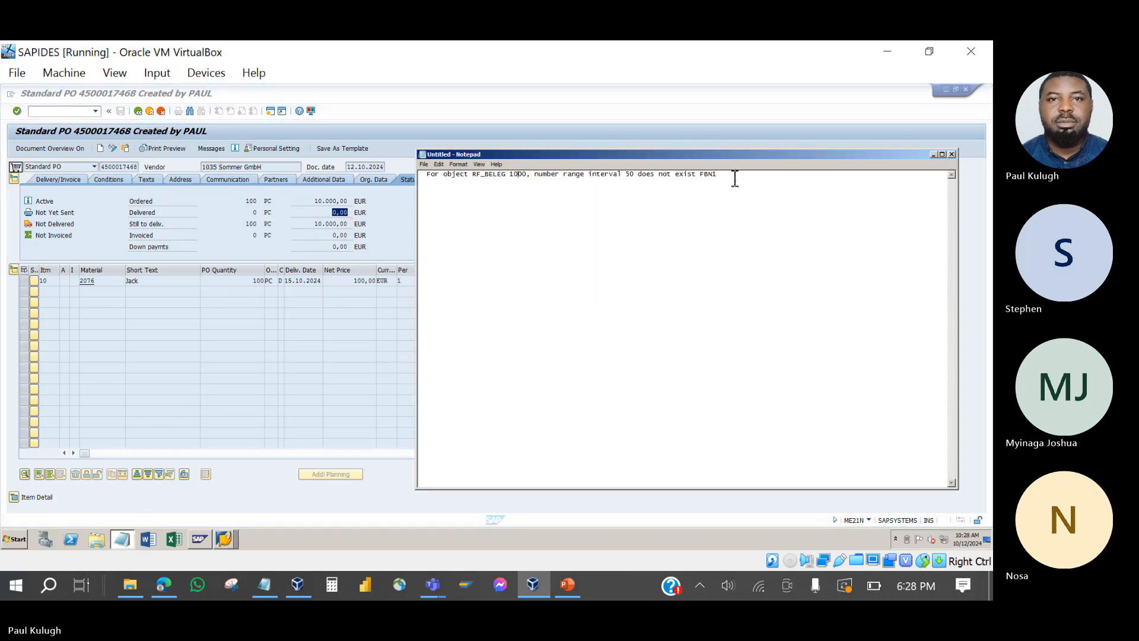
left_click_drag(735, 178, 404, 145)
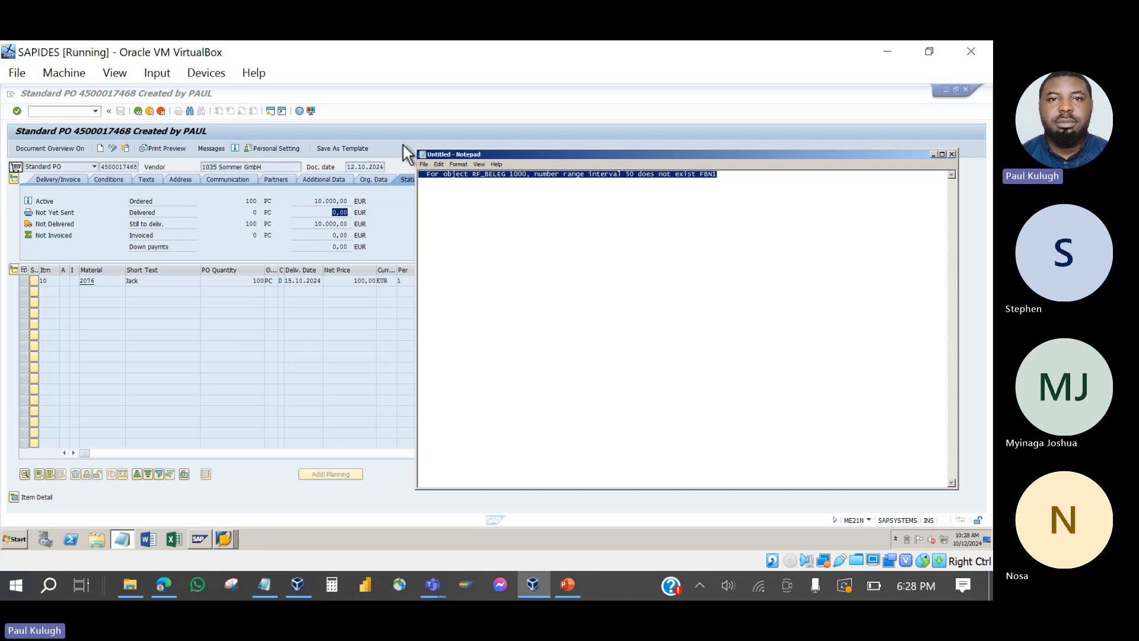
key("ctrl+v")
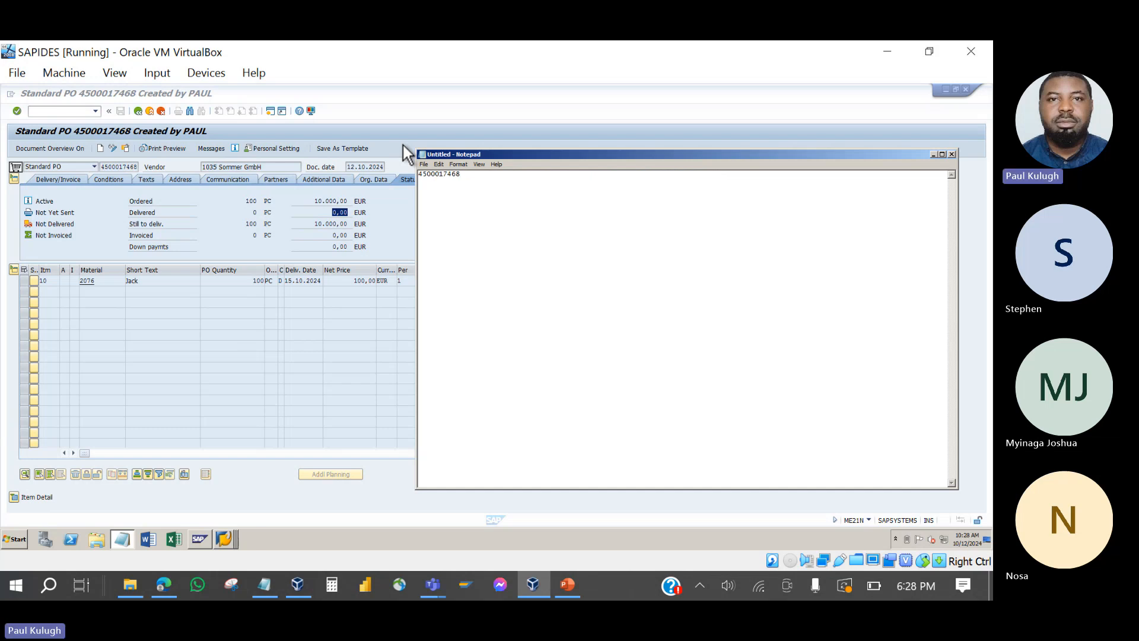
- Leave the purchase order display and start the goods movement transaction MIGO
left_click(373, 123)
left_click(142, 110)
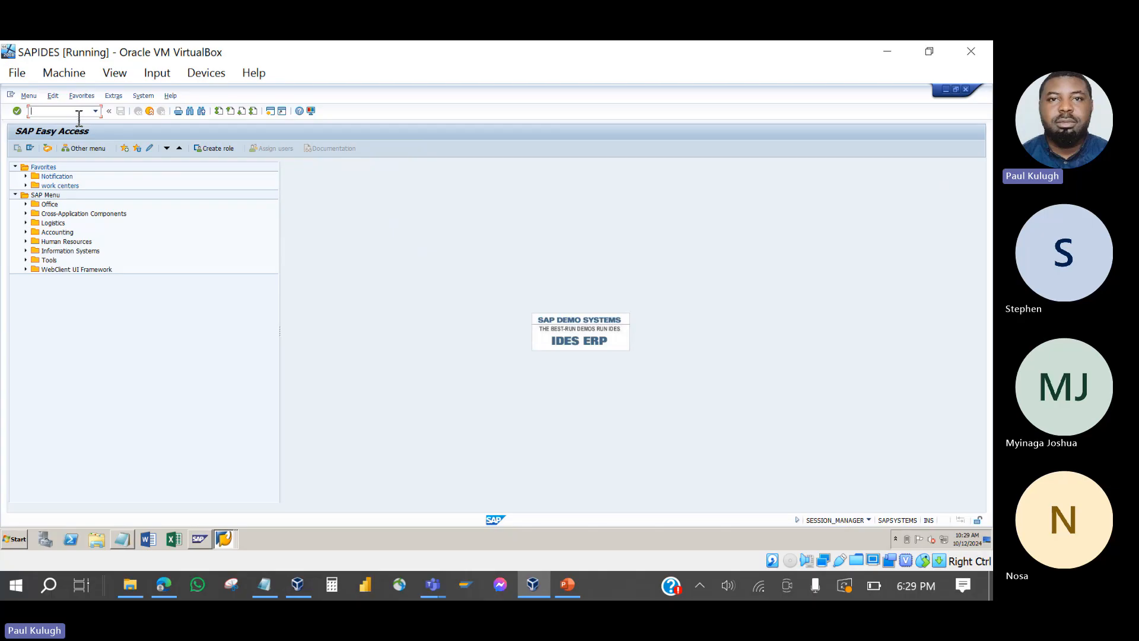
type("MIGO")
key("Return")
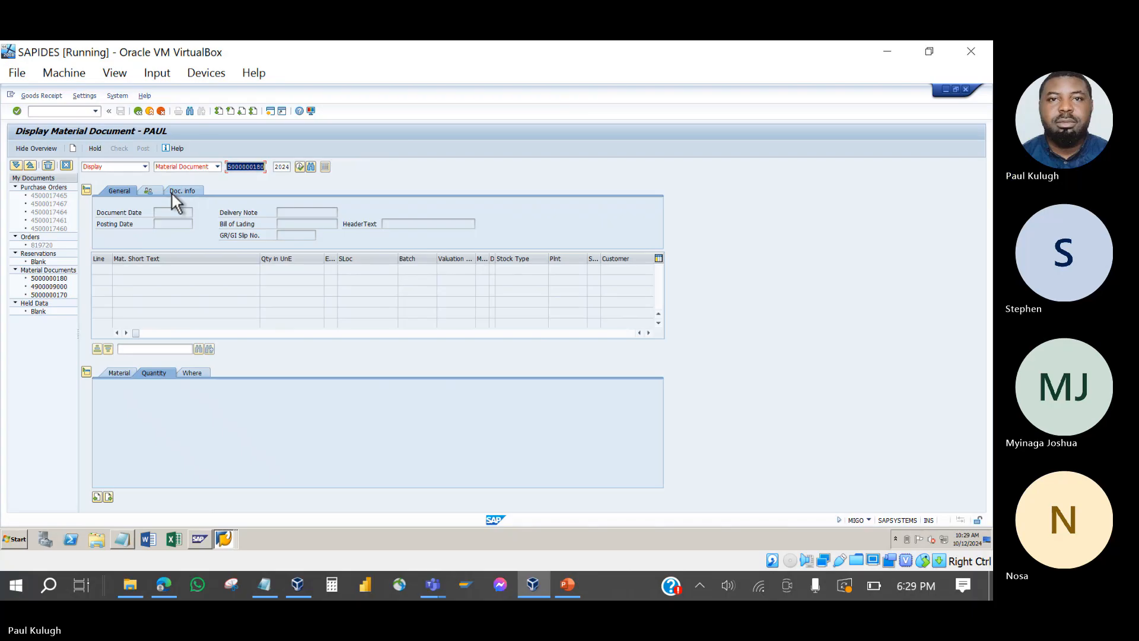
- Copy the purchase order number from the virtual machine's Notepad and return to the goods movement screen in SAP
left_click(264, 585)
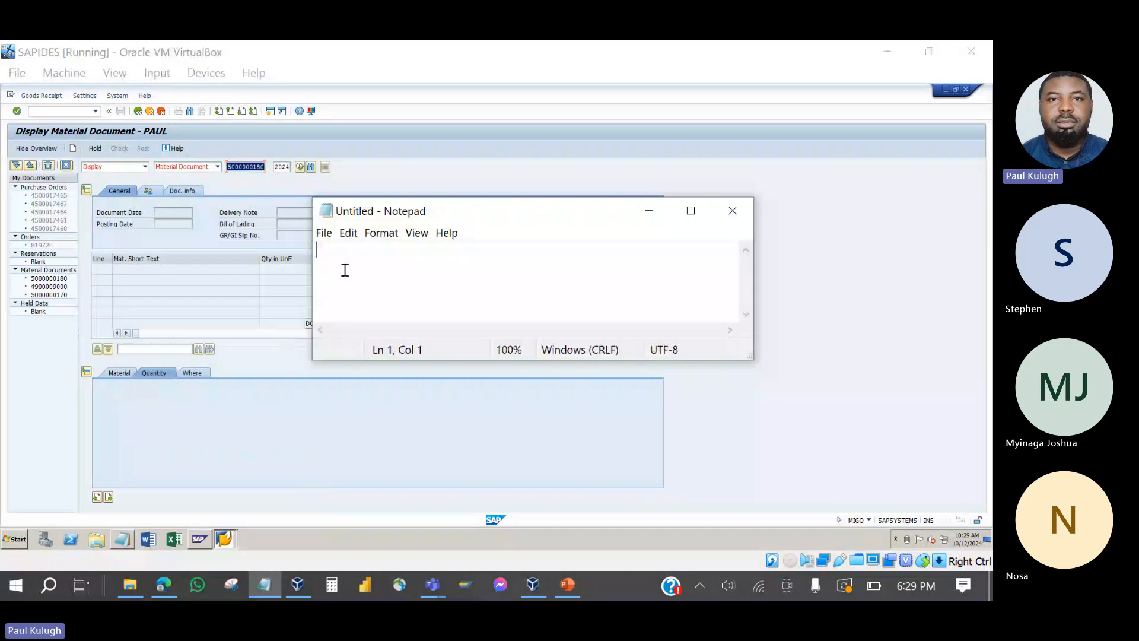
left_click(122, 540)
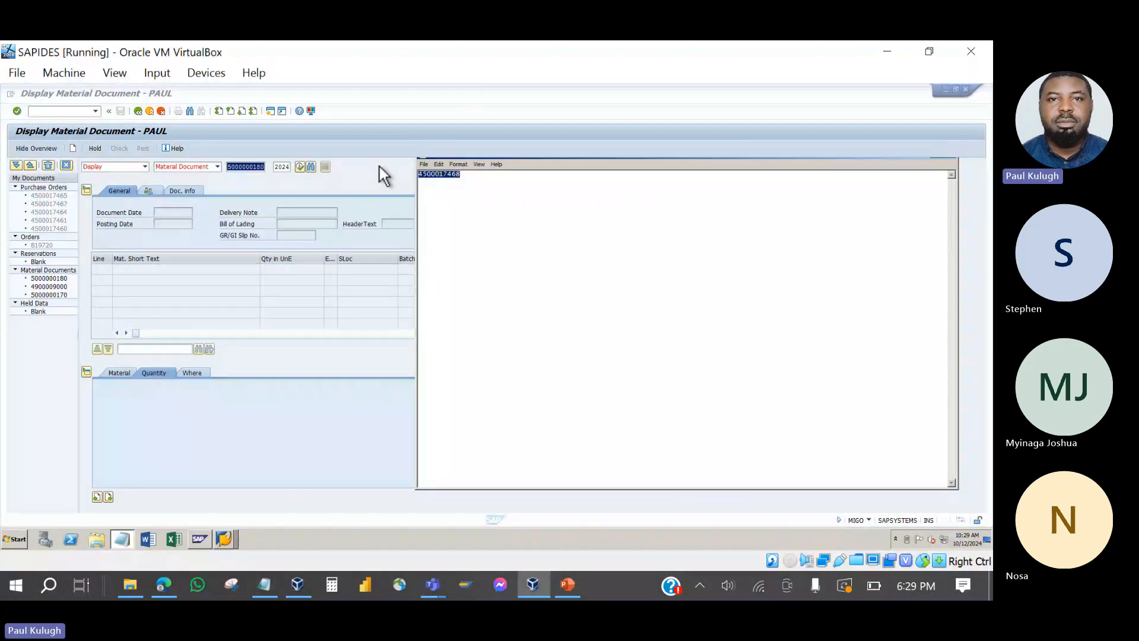
left_click(130, 169)
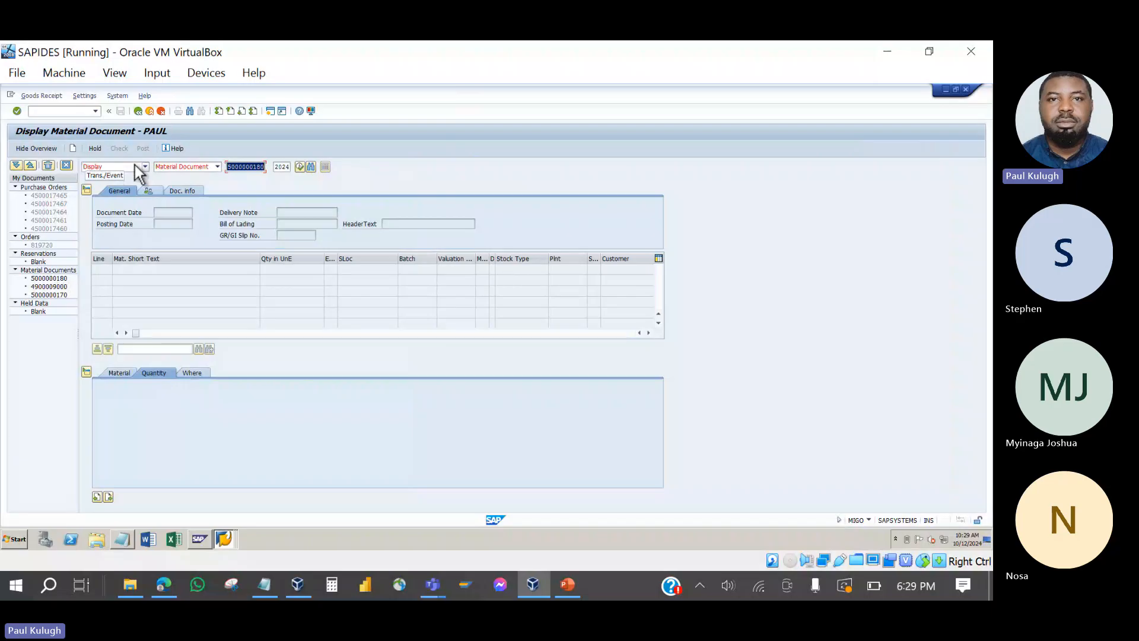
- Set the transaction to Goods Receipt with reference to a Purchase Order and load the copied purchase order number
left_click(145, 166)
left_click(123, 185)
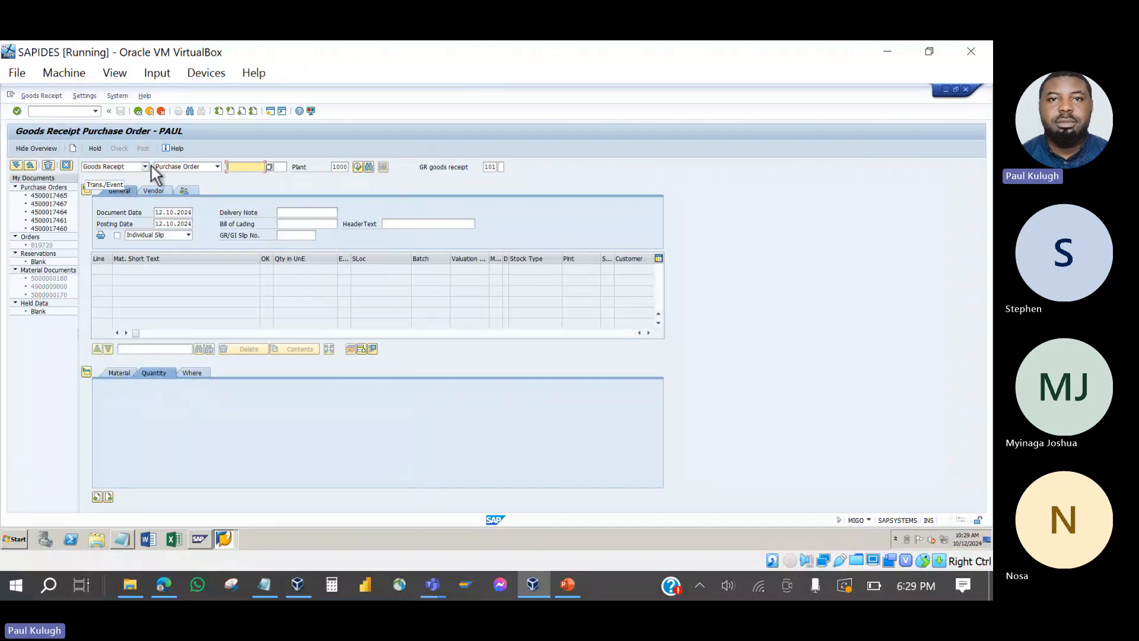
left_click(173, 169)
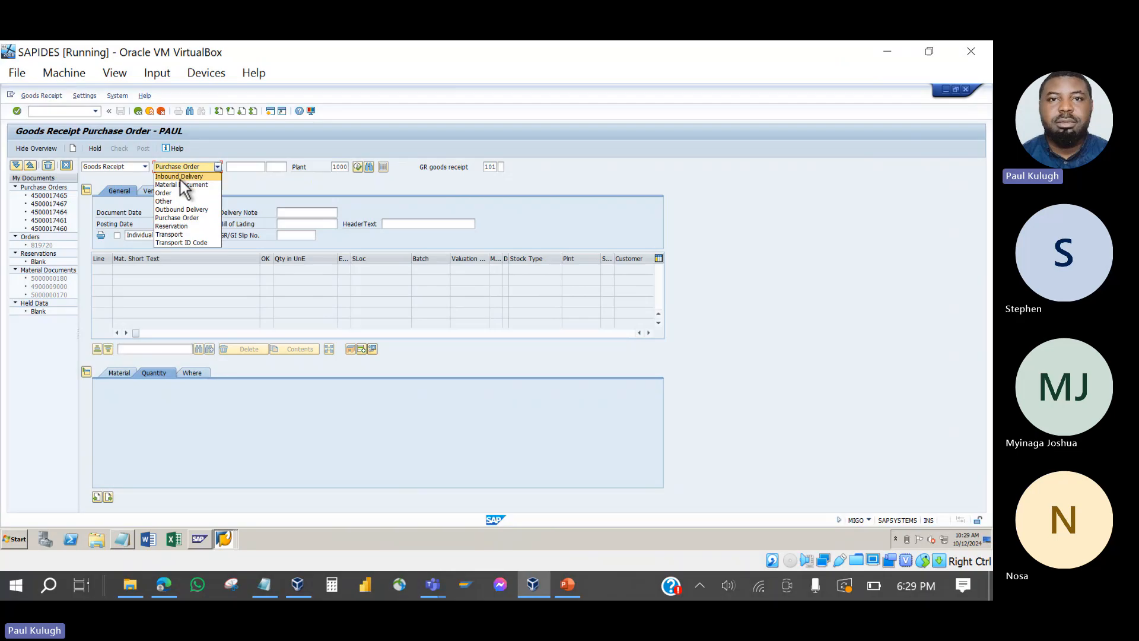
left_click(180, 218)
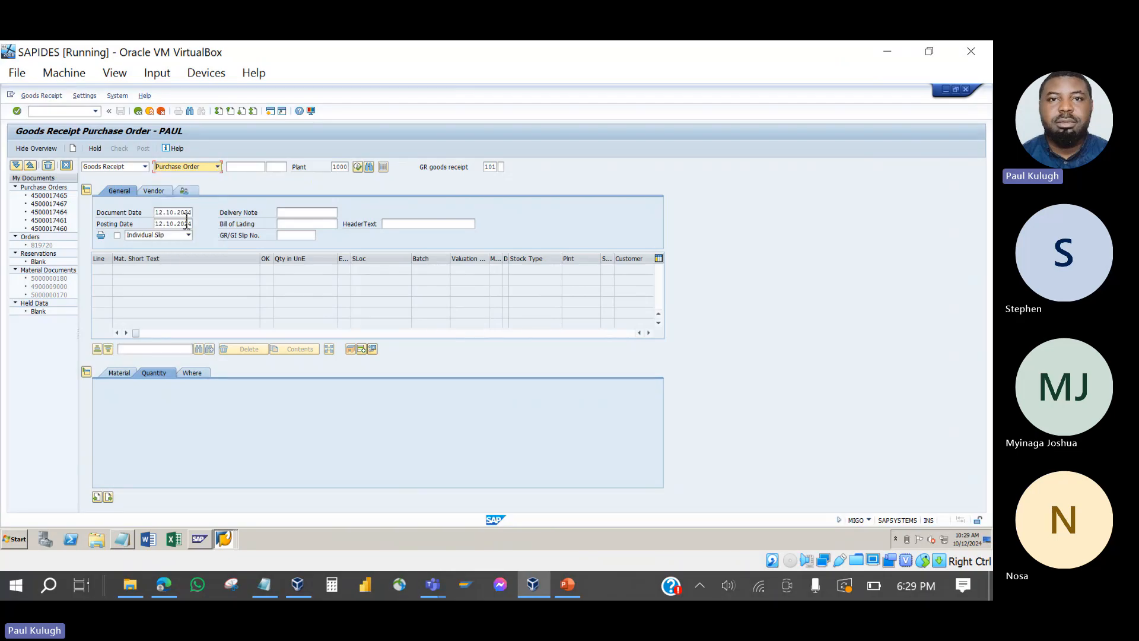
left_click(246, 169)
key("ctrl+v")
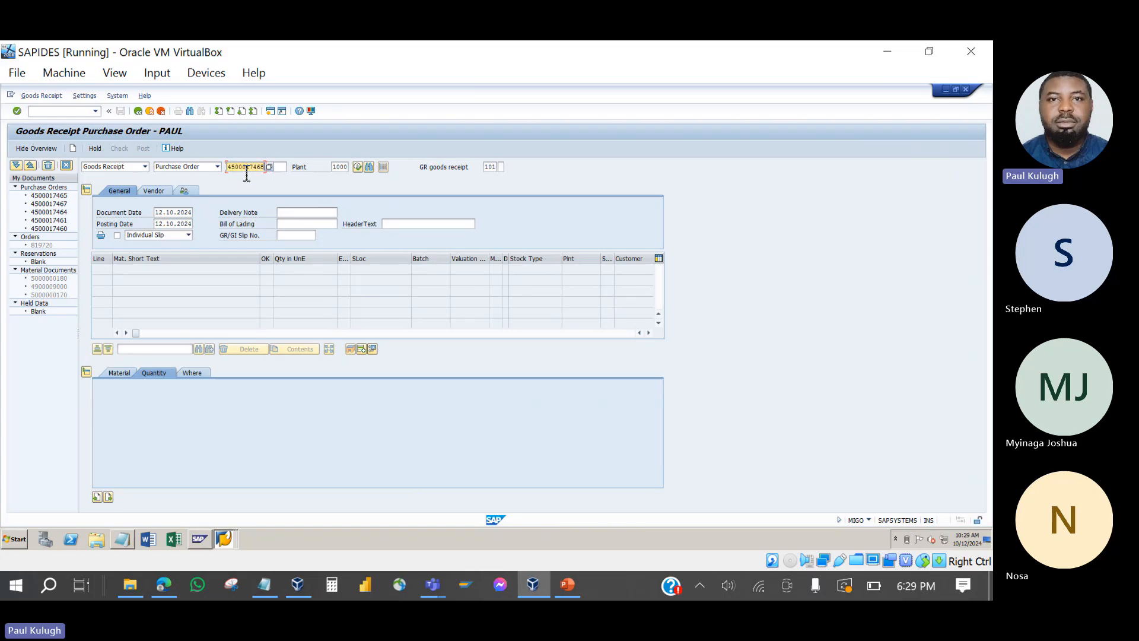
key("Return")
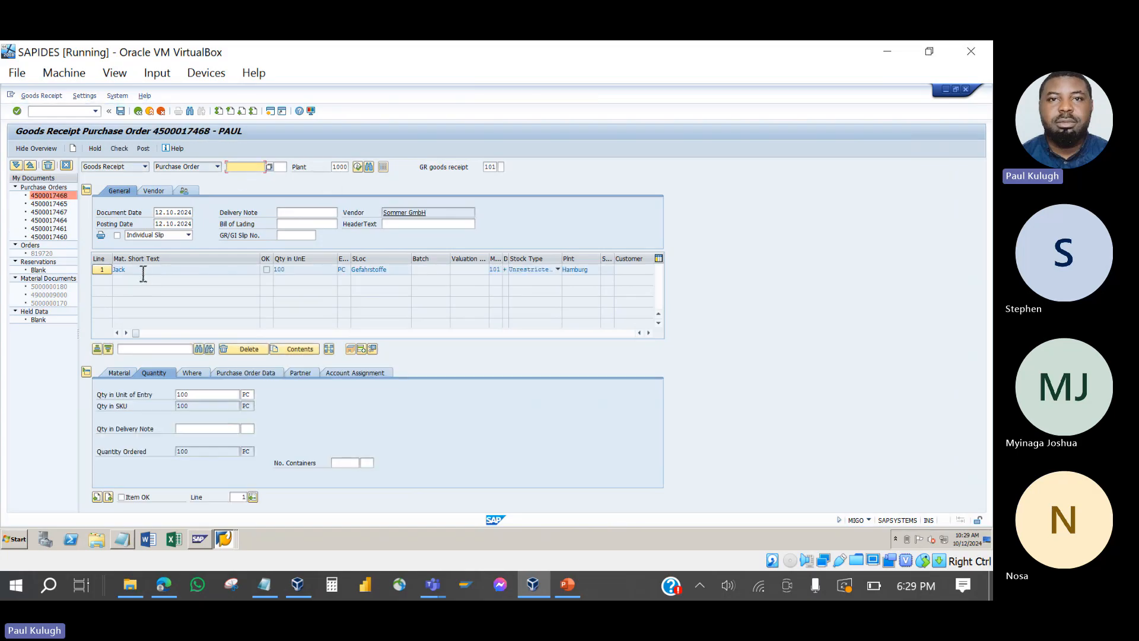
- Examine the Jack item line, the goods receipt movement type and the item's material details
left_click_drag(143, 274, 112, 276)
left_click(150, 272)
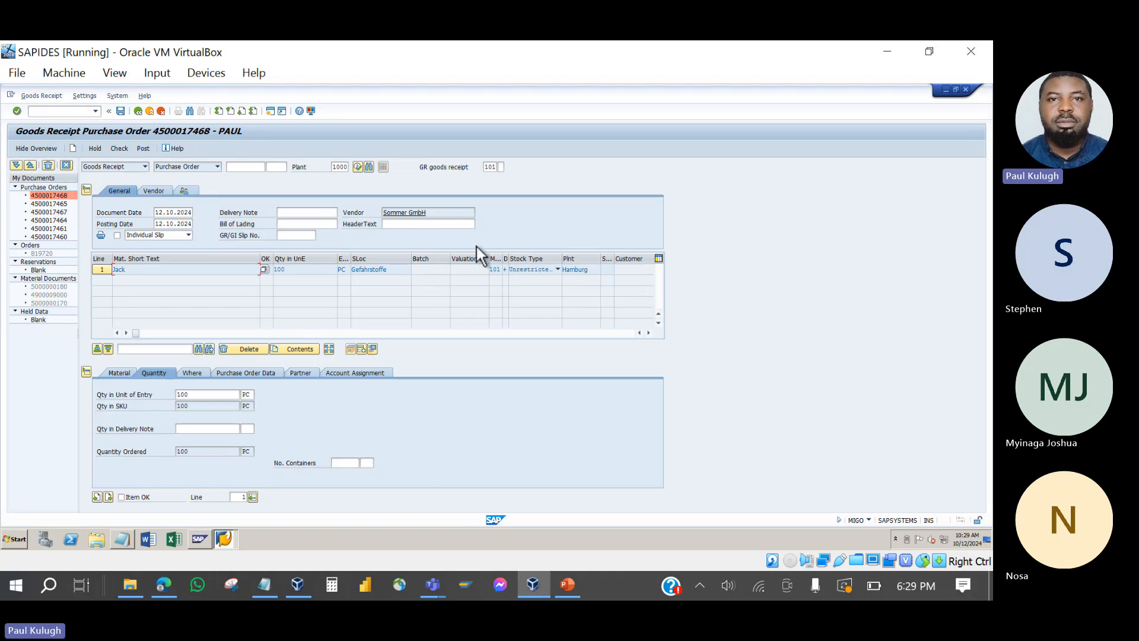
left_click(489, 168)
left_click(118, 373)
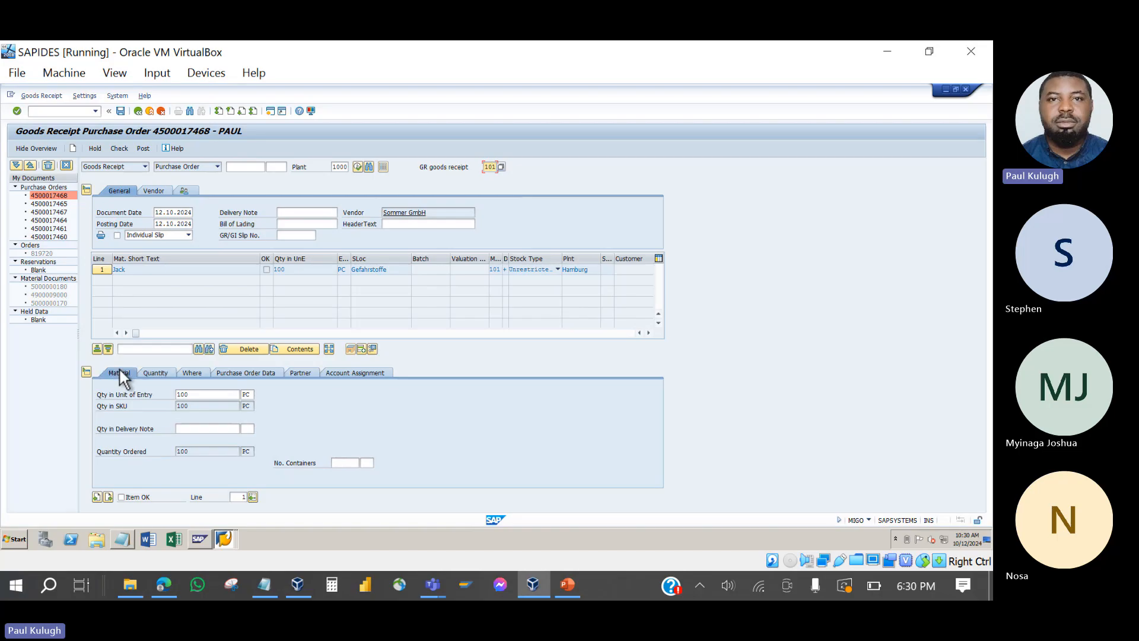
left_click_drag(362, 396, 282, 399)
- Set the Jack item's quantity in unit of entry to 50 PC
left_click(159, 374)
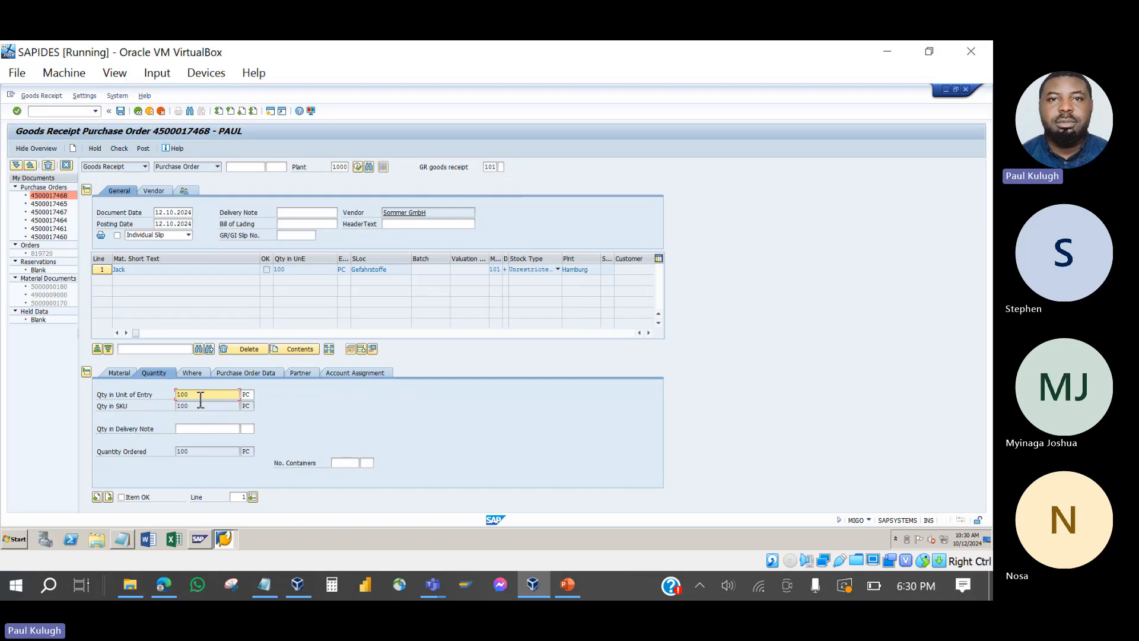
key("BackSpace")
key("BackSpace")
key("BackSpace")
type("50")
key("Return")
- Examine the item's movement type and the available stock type options in its receiving location details
left_click(207, 372)
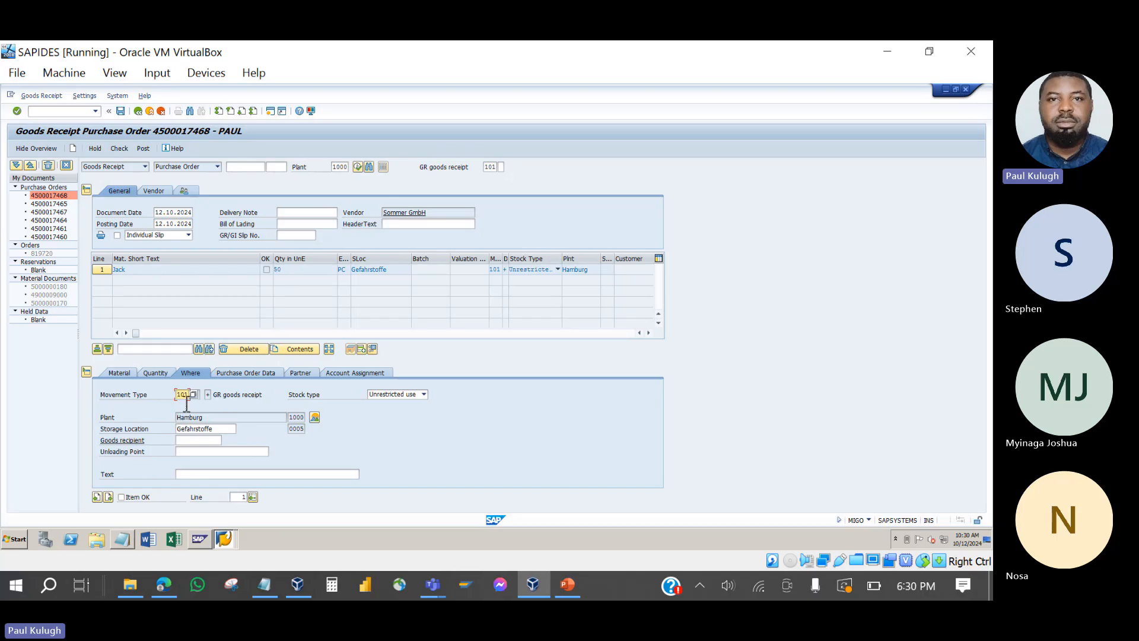
left_click(208, 394)
left_click(245, 399)
left_click(399, 396)
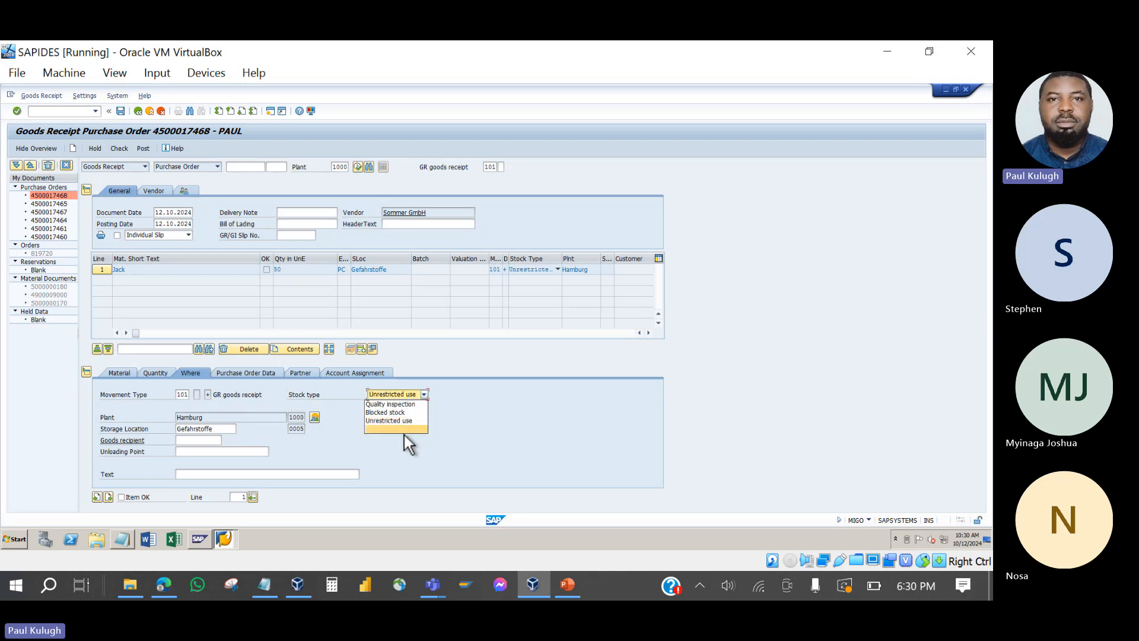
left_click(462, 422)
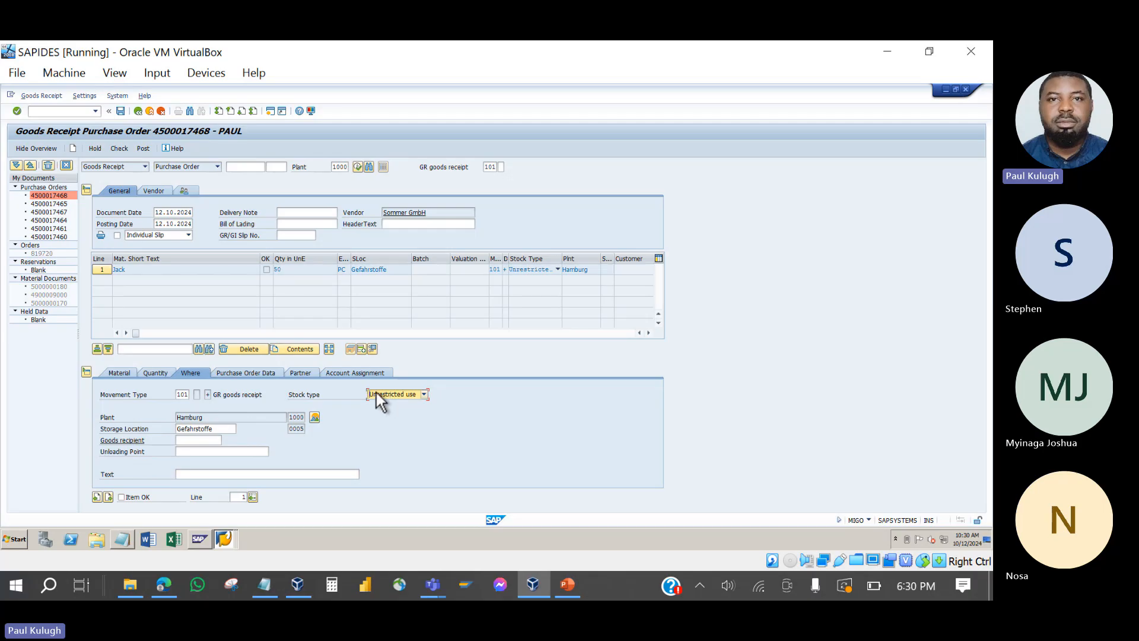
left_click(185, 396)
- Enter the goods recipient's name and set the unloading point to PHC
left_click(214, 440)
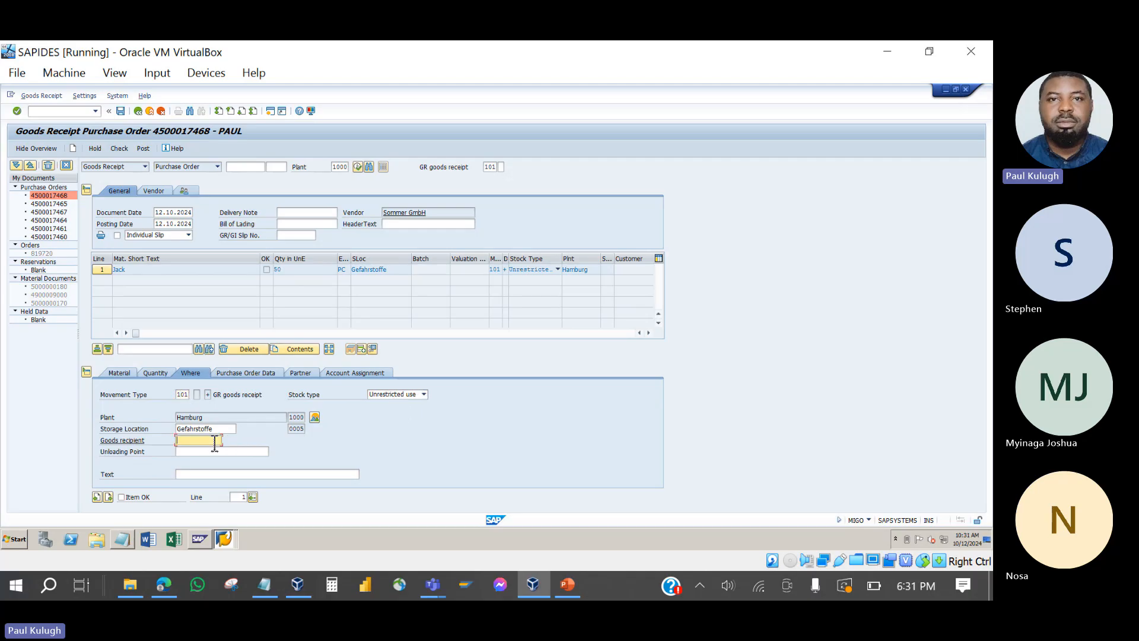
type("pAUL")
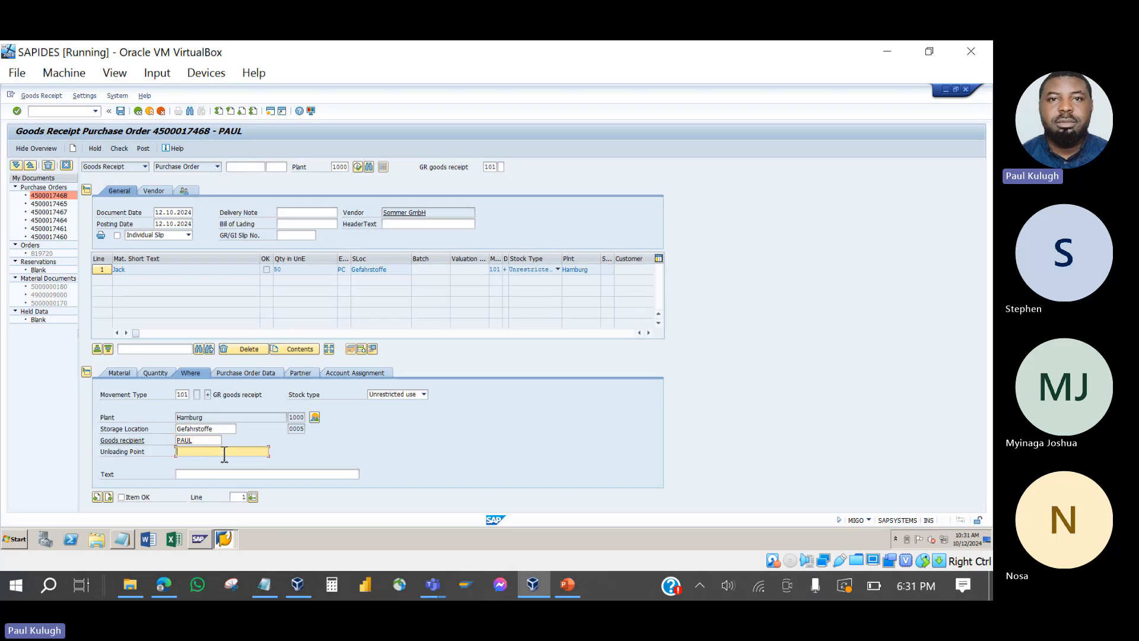
left_click(224, 453)
type("PCH")
key("BackSpace")
key("BackSpace")
type("HC")
- Mark the Jack item as OK, and check and post the goods receipt
left_click_drag(319, 273, 265, 279)
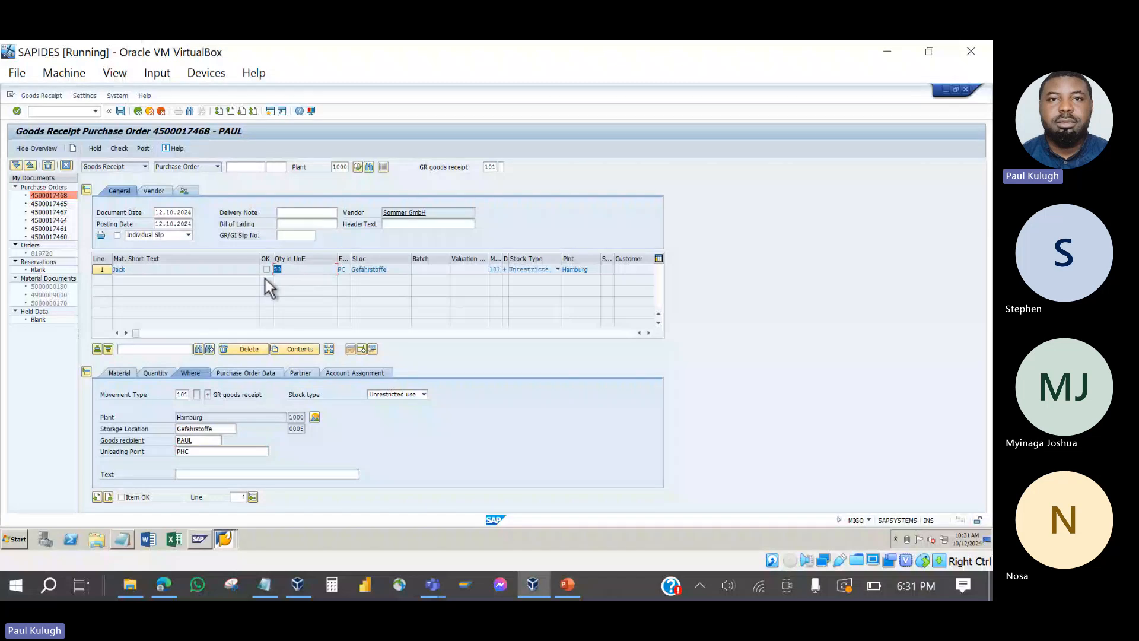
left_click(122, 498)
left_click(116, 148)
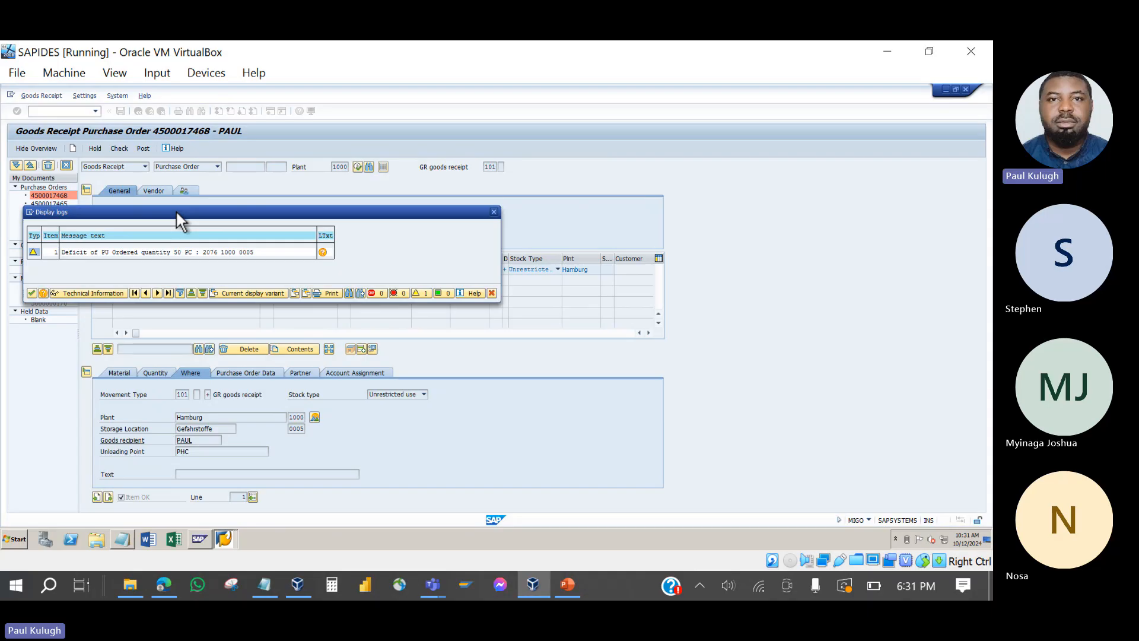
left_click_drag(177, 213, 371, 325)
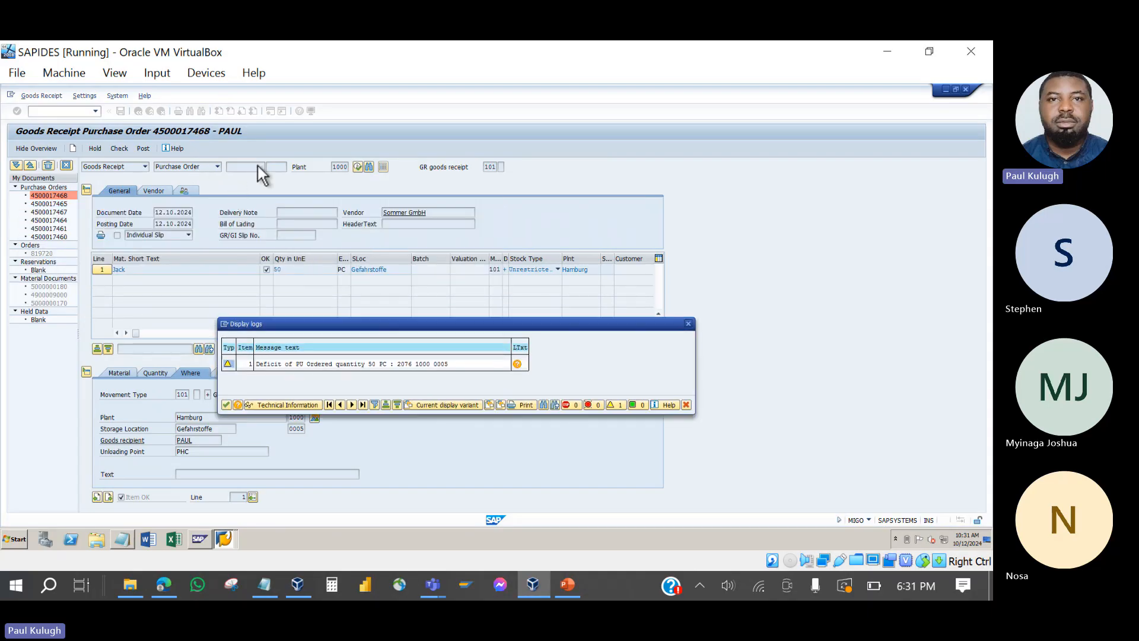
left_click(225, 405)
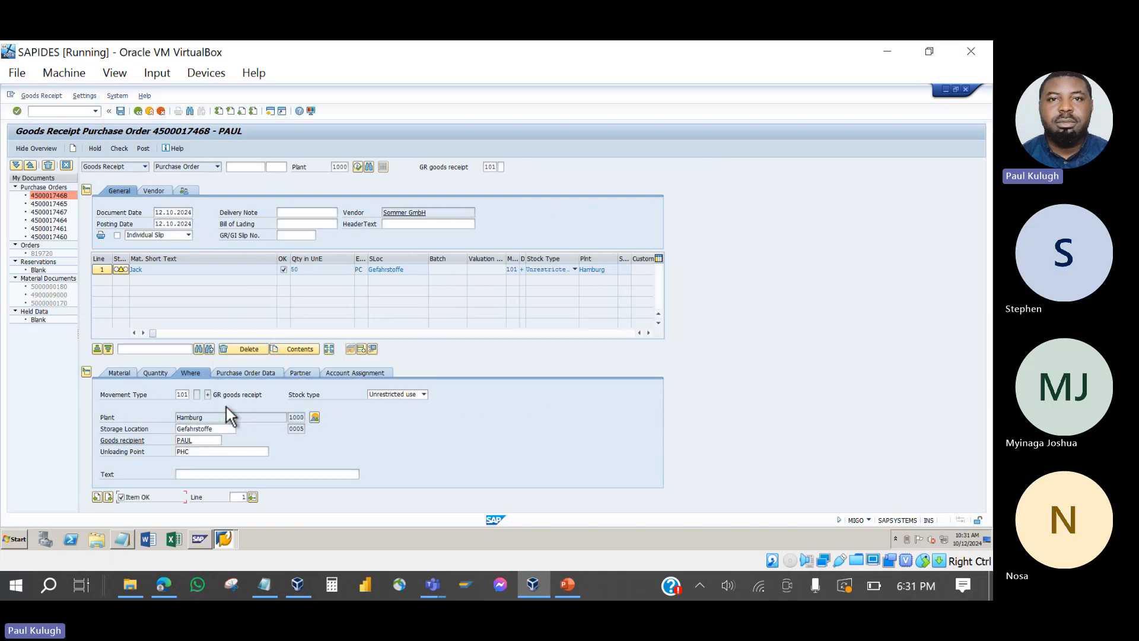
left_click(121, 111)
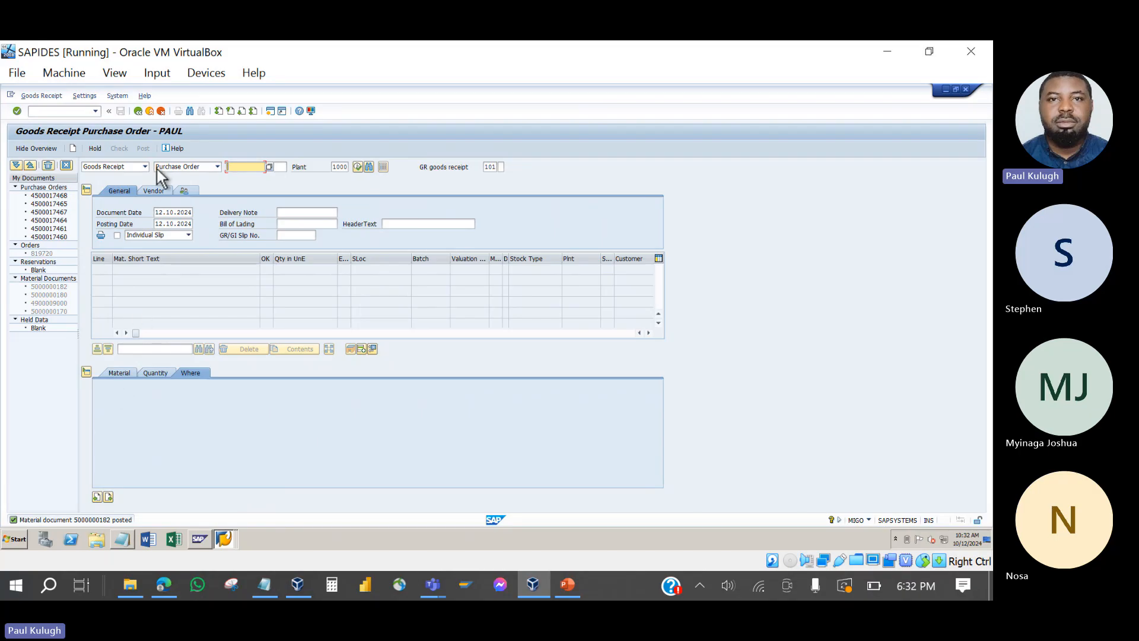
- Run stock overview MMBE for material 2076, plant 1000, storage location 0005, and examine the unrestricted-use and on-order stock
left_click(138, 111)
type("MMBE")
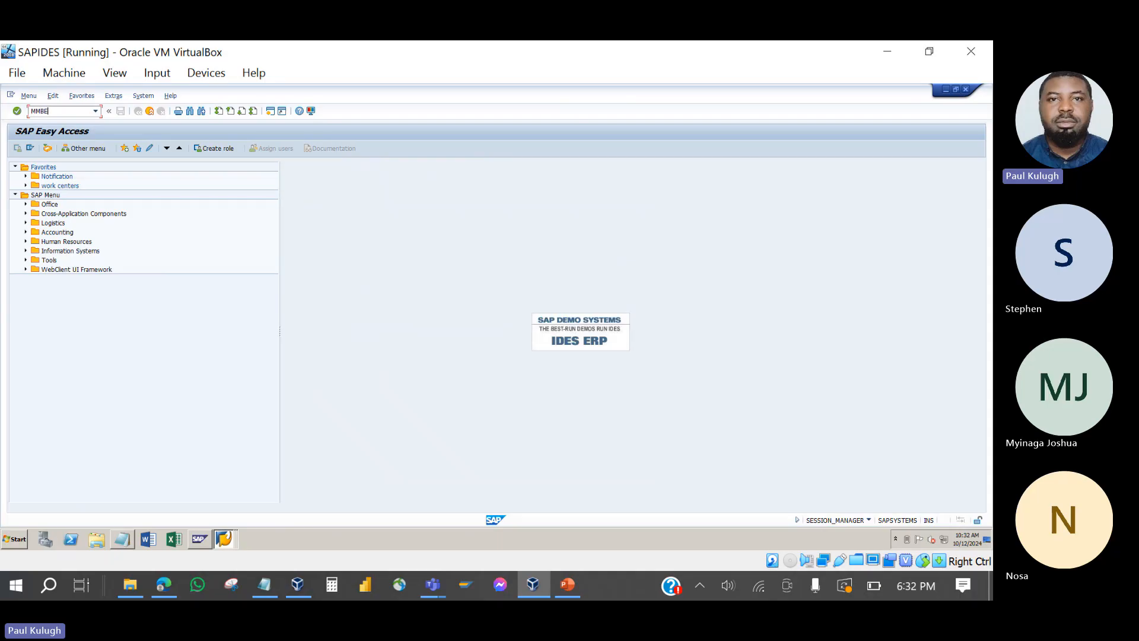
key("Return")
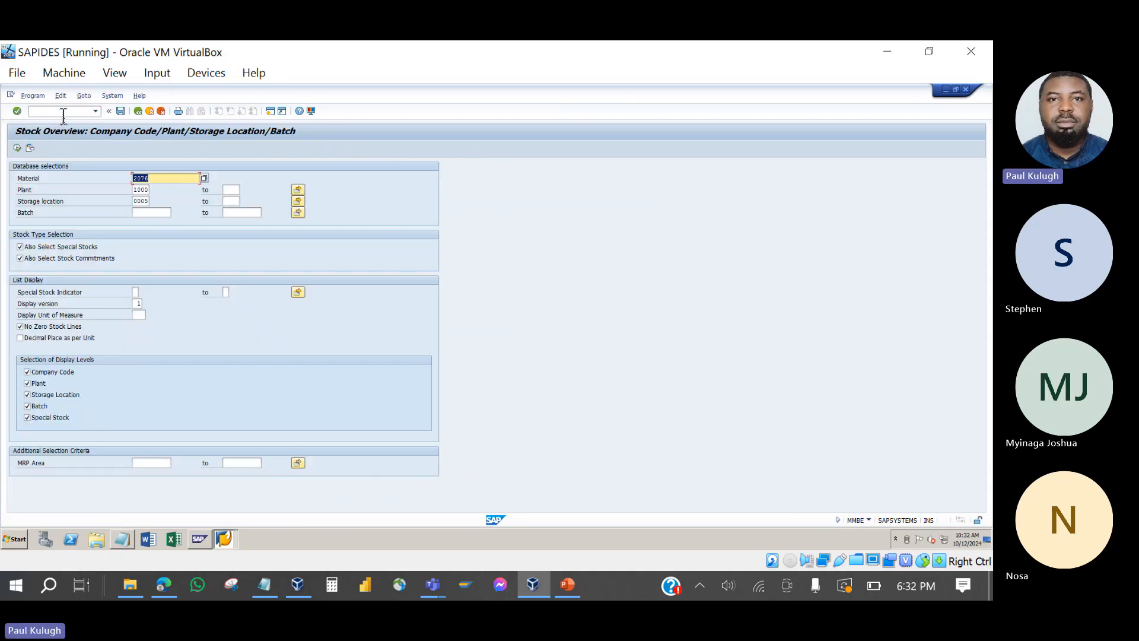
left_click(158, 180)
left_click(17, 148)
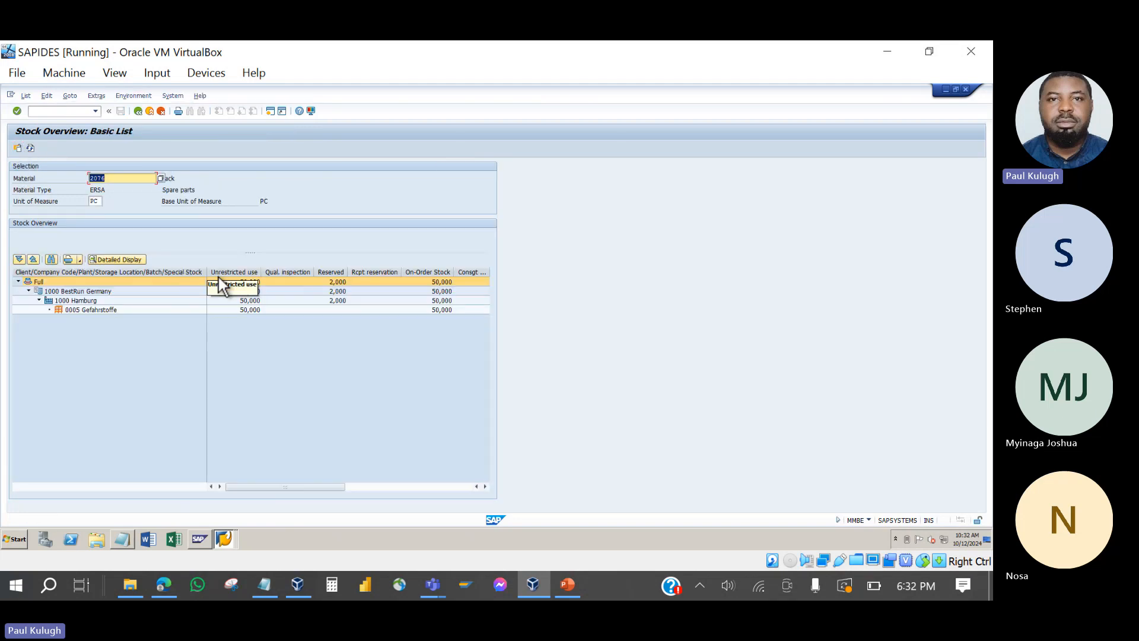
left_click(235, 273)
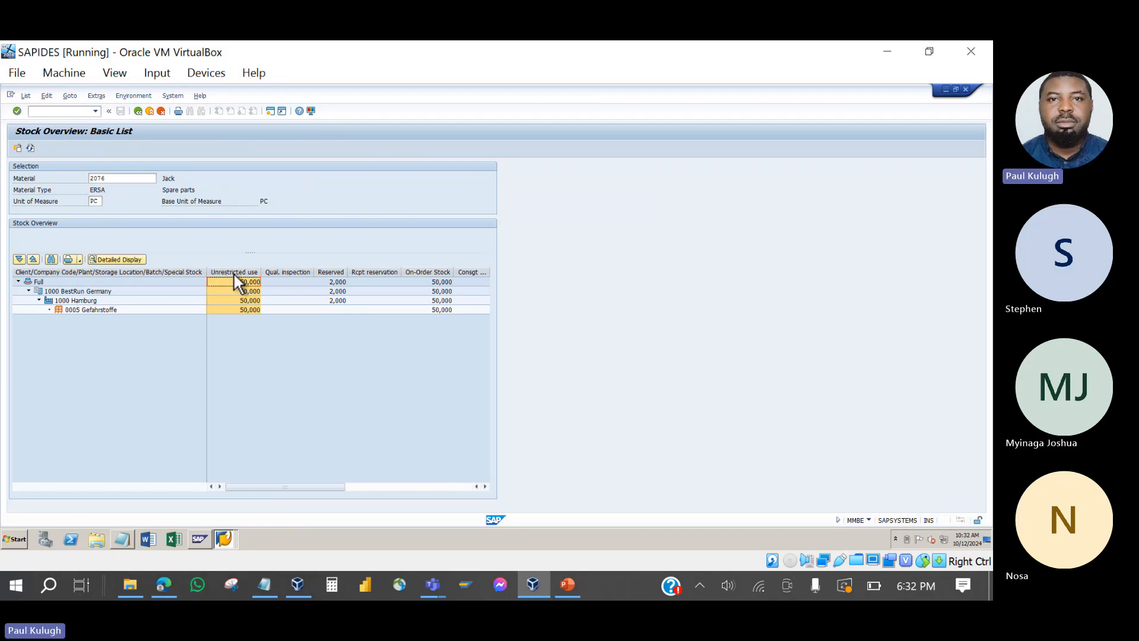
left_click(446, 274)
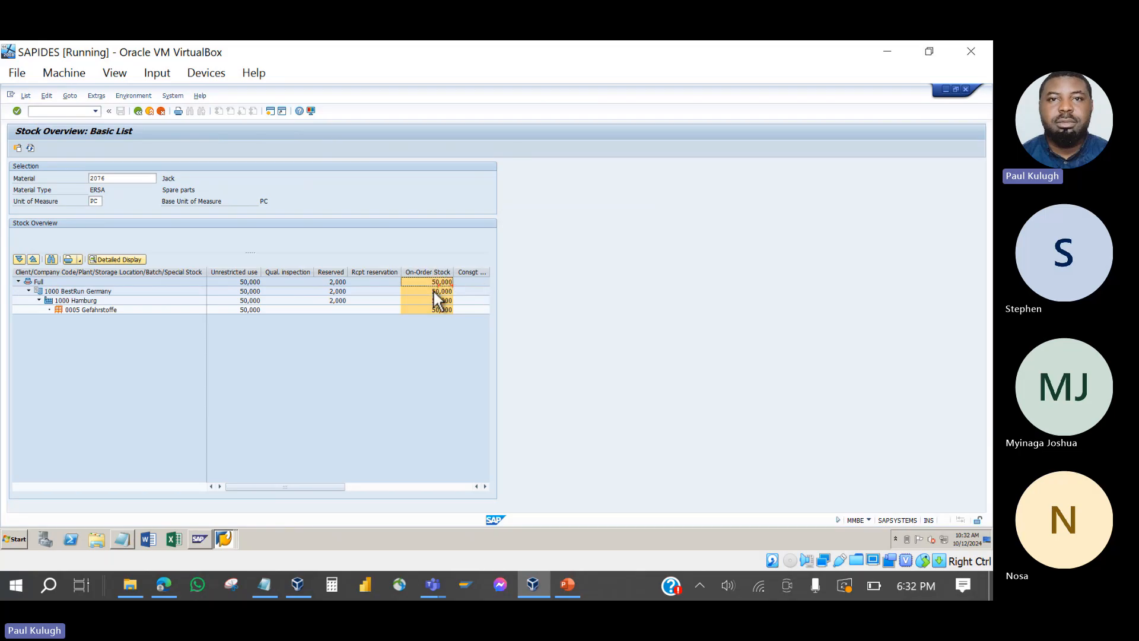
- Display the purchase order with transaction ME23N and examine its delivery status and its delivery and invoice terms
left_click(136, 111)
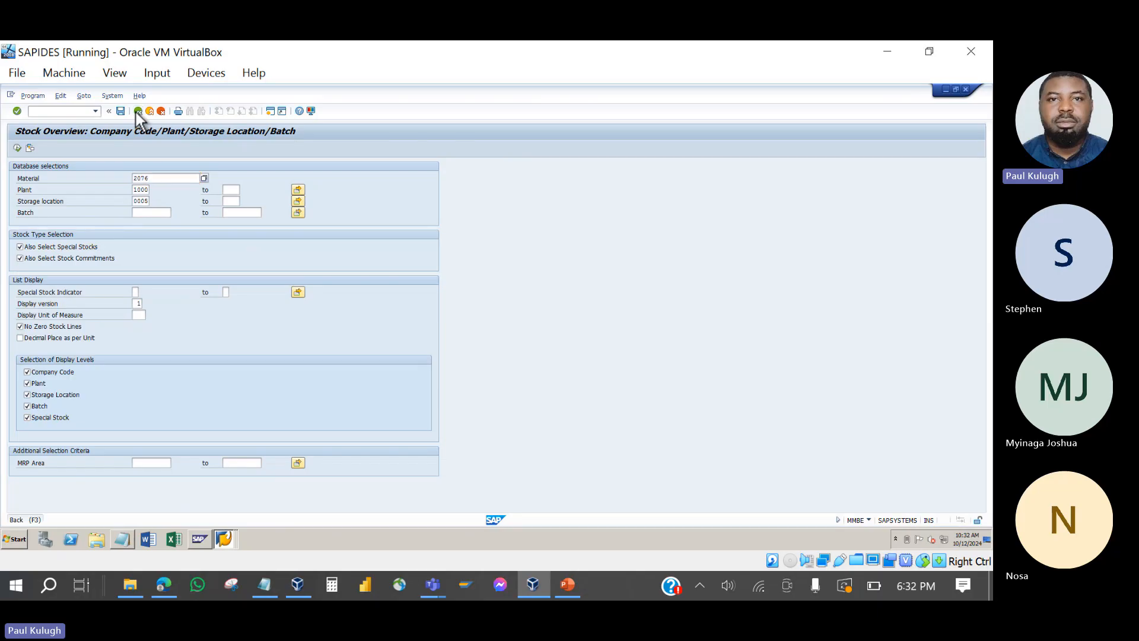
left_click(136, 111)
left_click(74, 111)
type("MM")
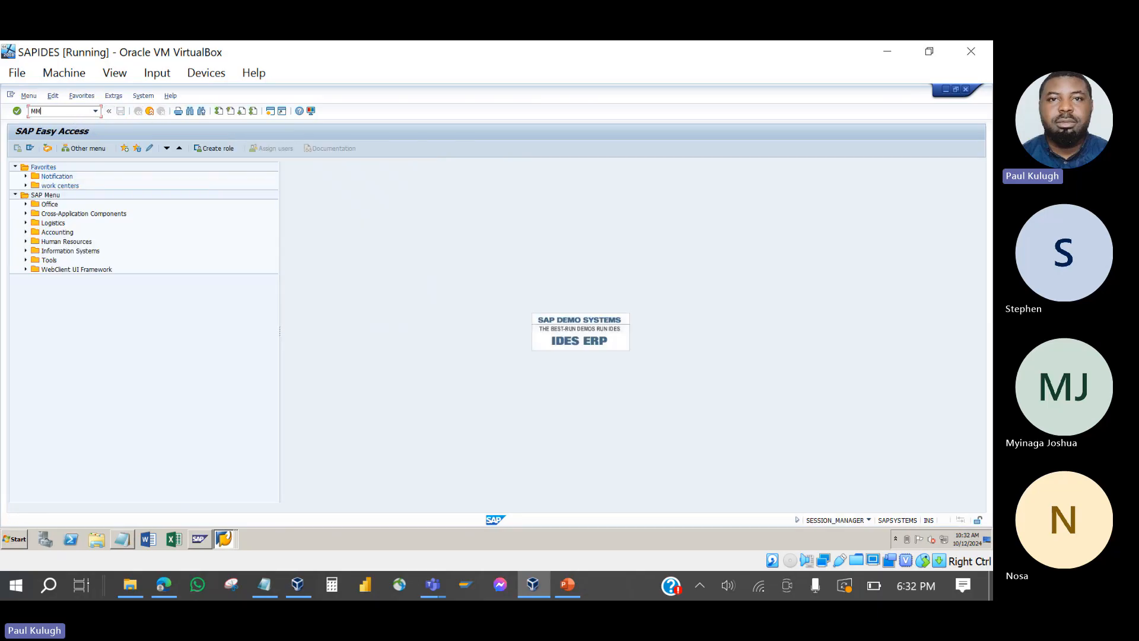
key("BackSpace")
type("E23N")
key("Return")
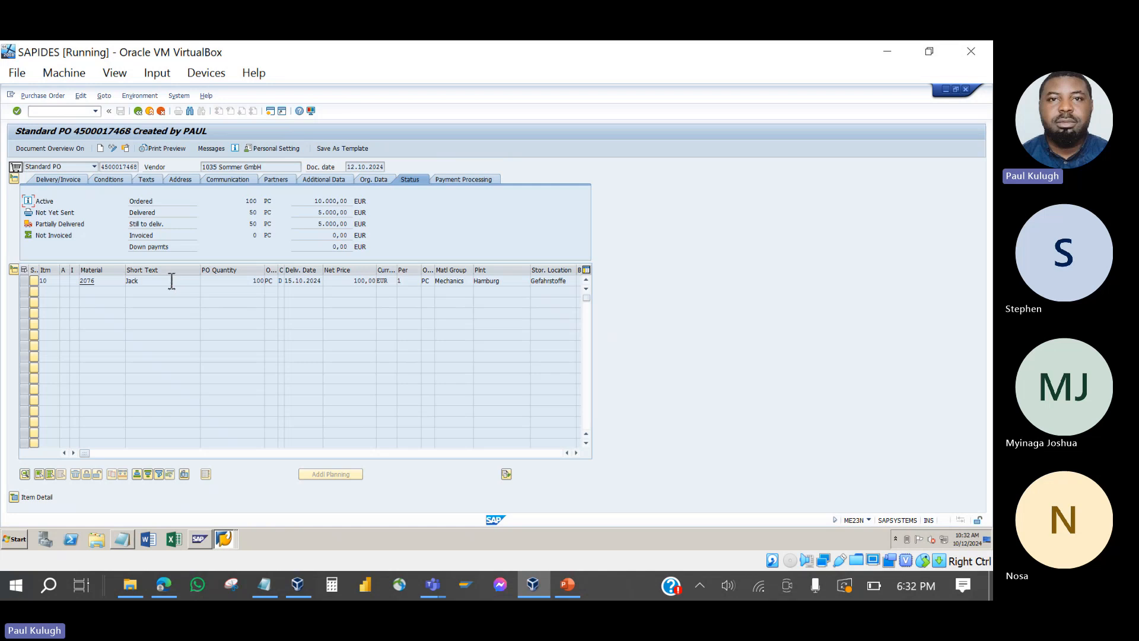
left_click(62, 180)
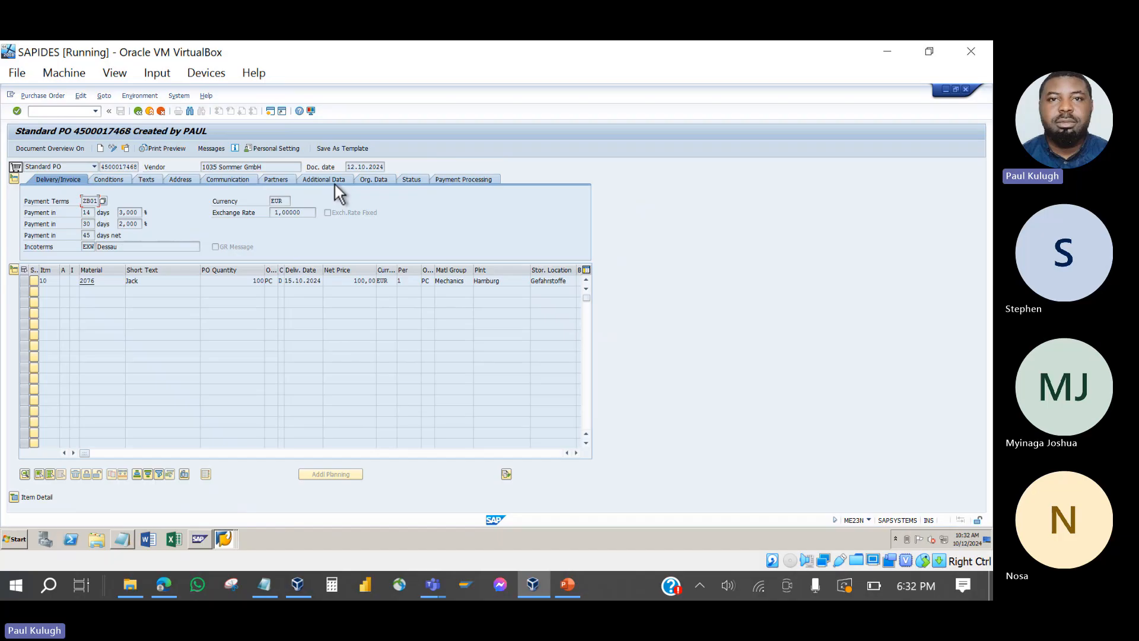
- Examine the purchase order's status data for ordered, delivered and still-to-deliver quantities
left_click(411, 179)
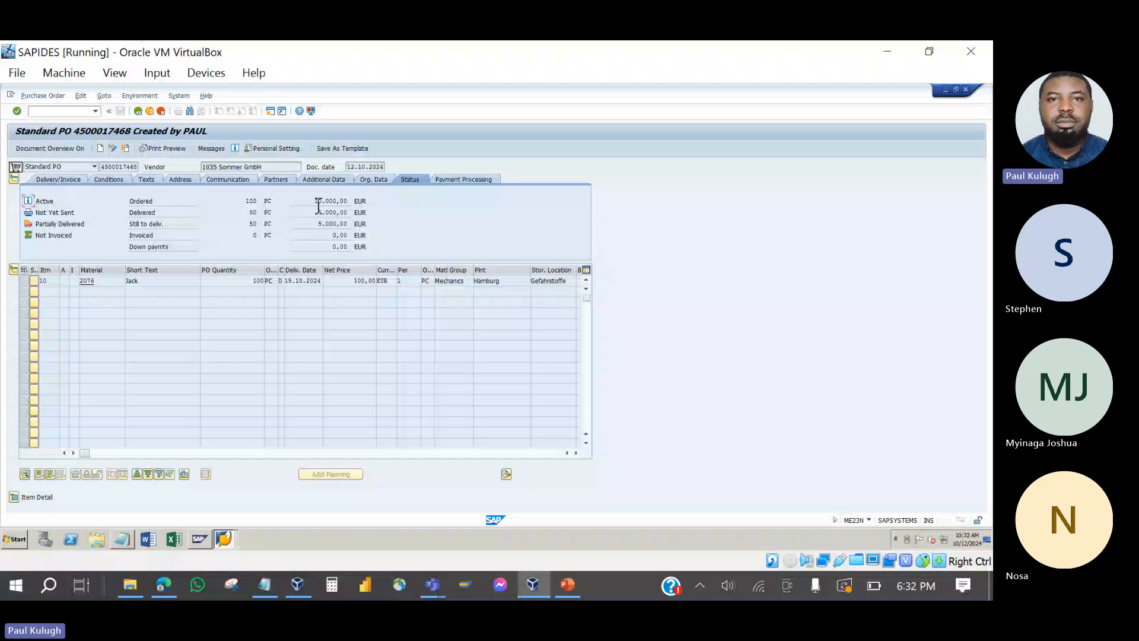
left_click(240, 228)
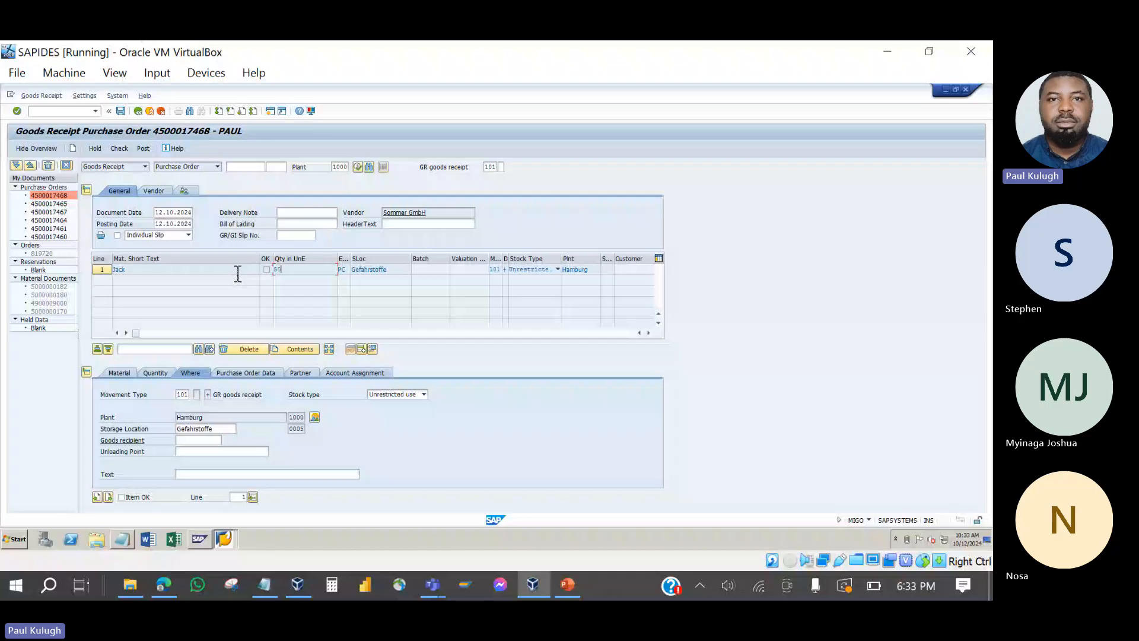
- Enter the goods recipient for the remaining 50 PC of Jack, mark the item as OK, and check and post the goods receipt
left_click(216, 440)
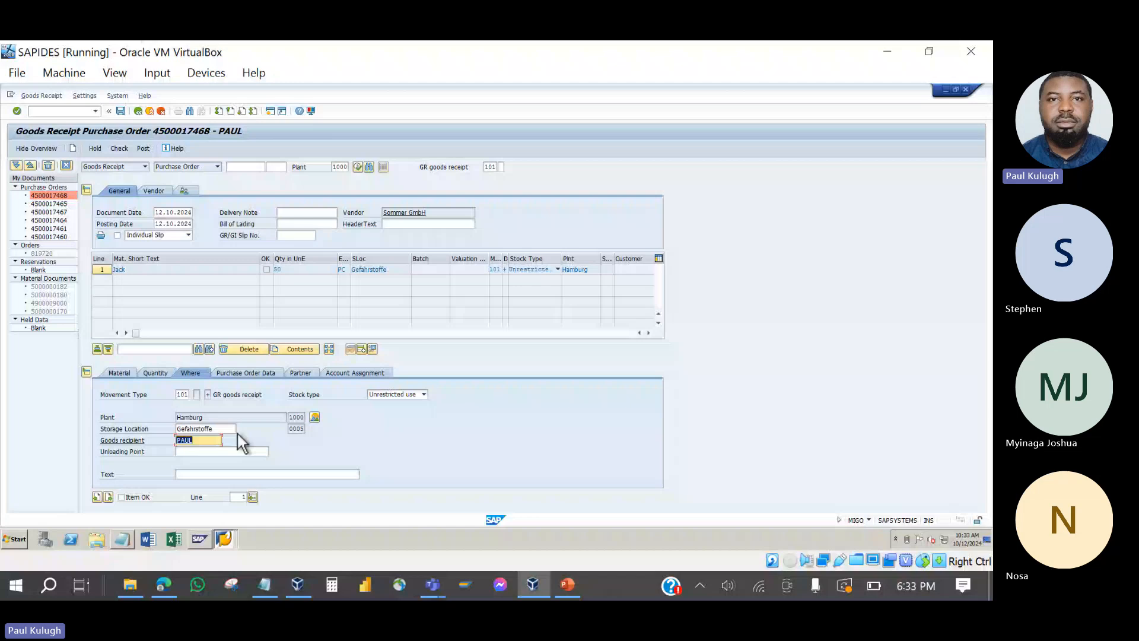
left_click(267, 269)
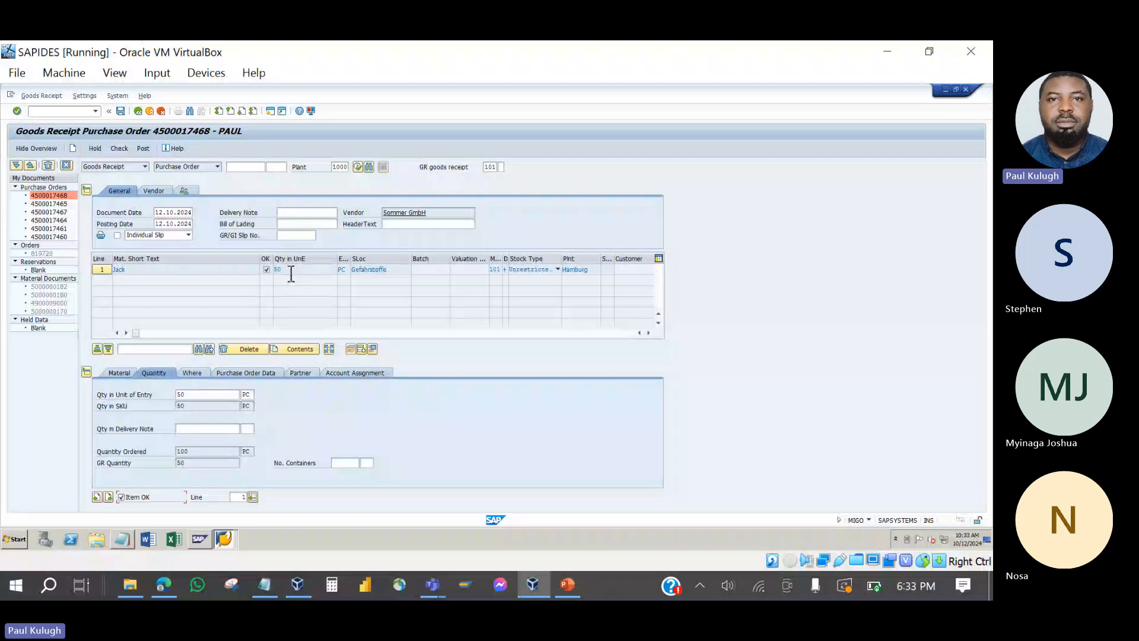
left_click(119, 147)
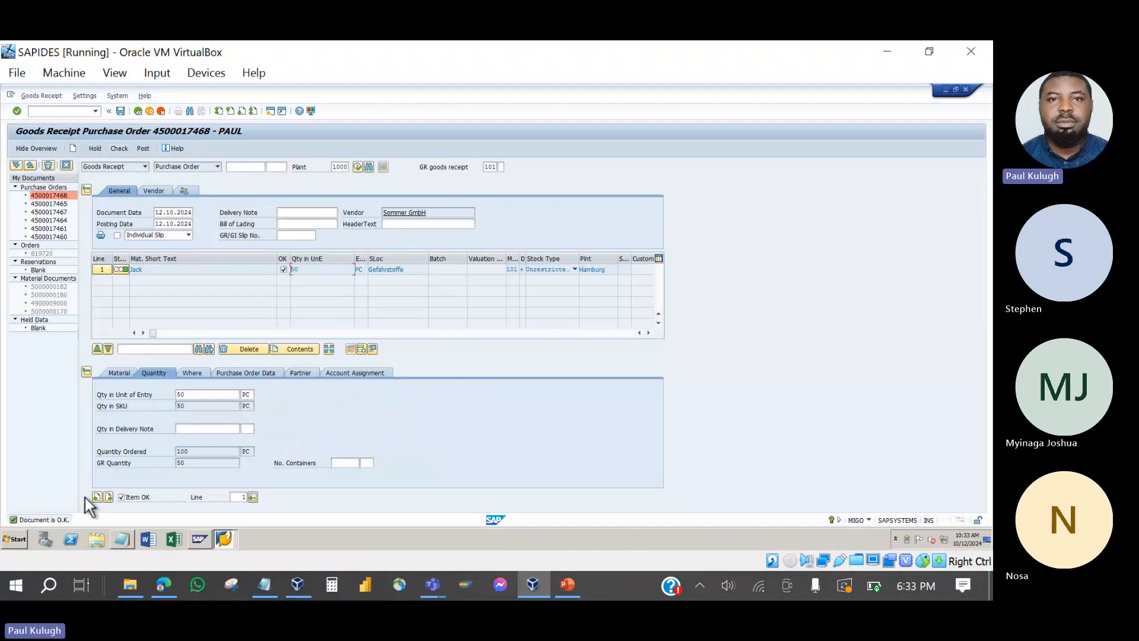
left_click(311, 270)
left_click(120, 111)
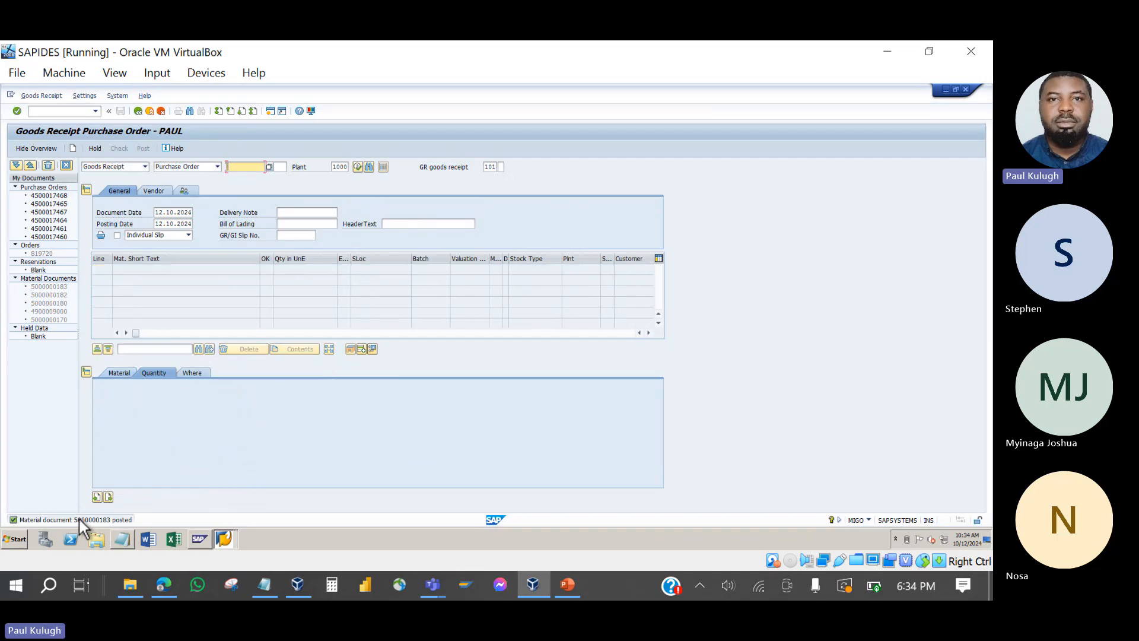
- Run material document list MB51 for material 2076, plant 1000, storage location 0005 without a vendor filter, and examine the posted receipts
left_click(137, 111)
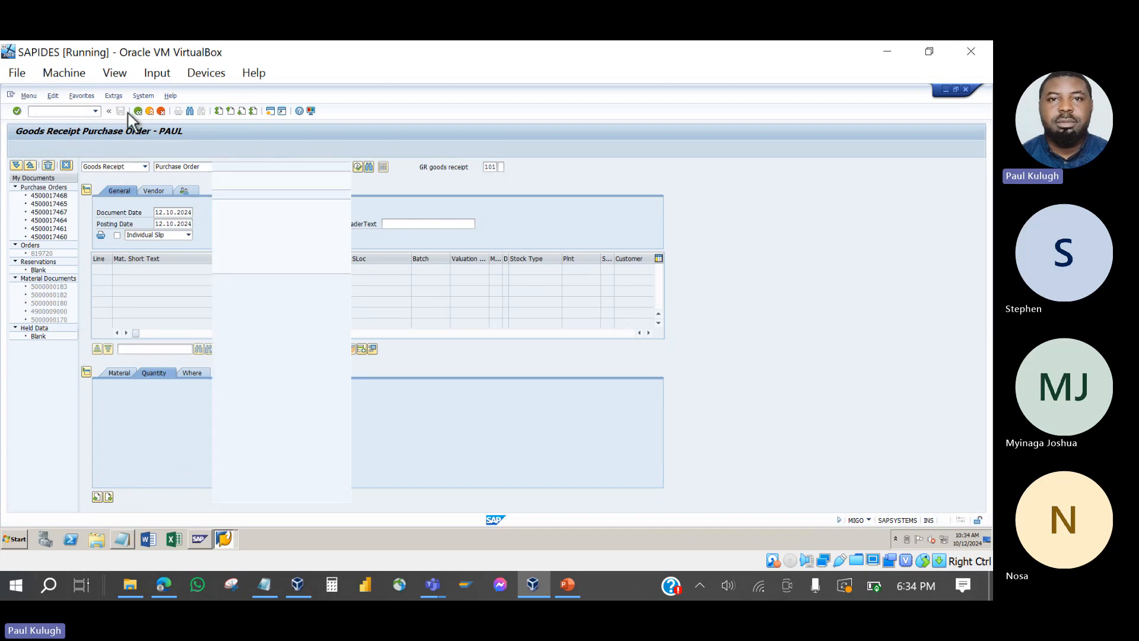
type("MB51")
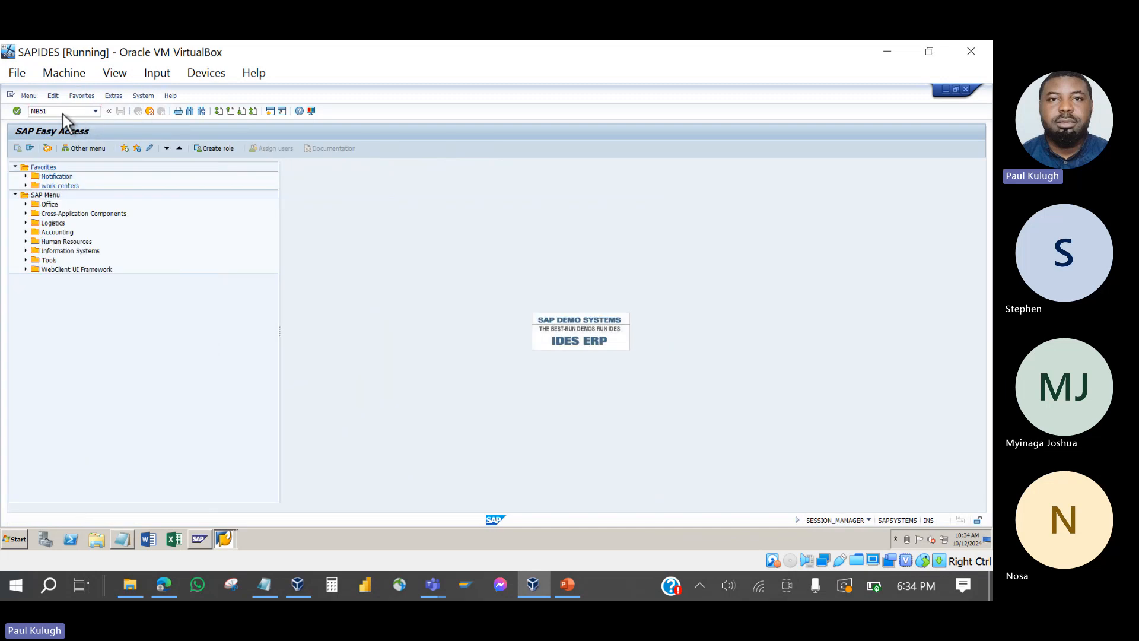
key("Return")
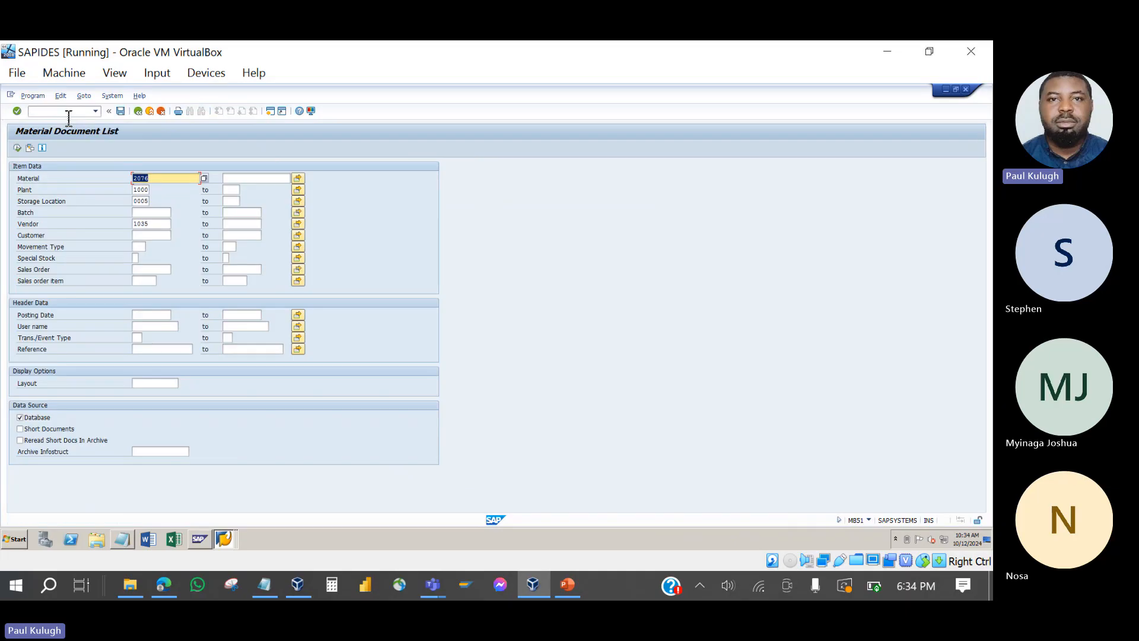
left_click(158, 224)
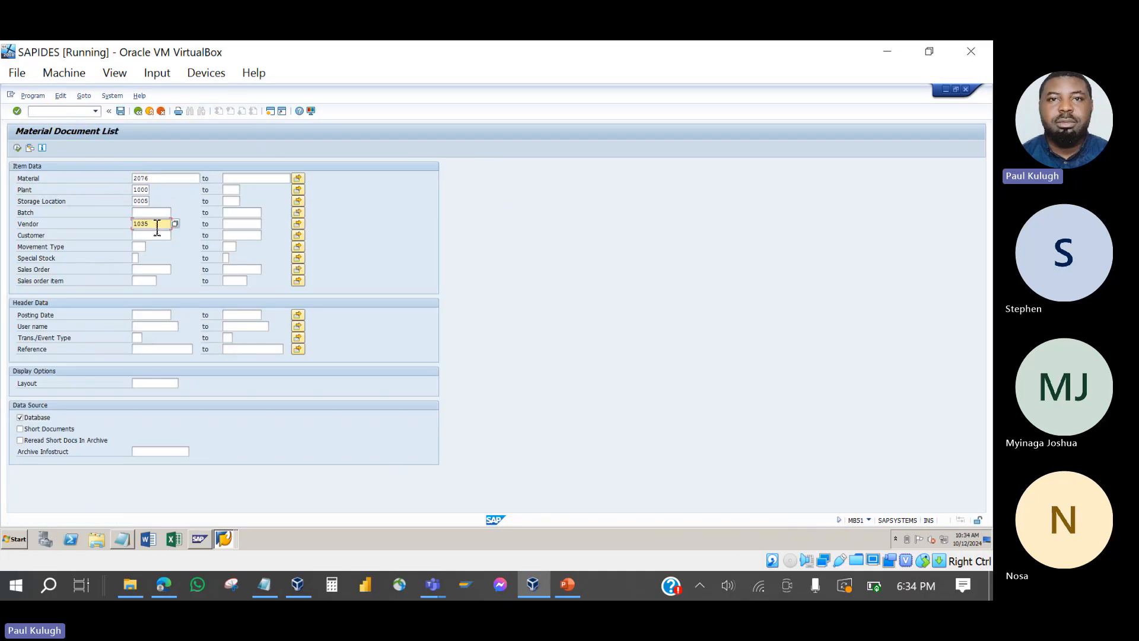
key("BackSpace")
key("BackSpace")
key("BackSpace")
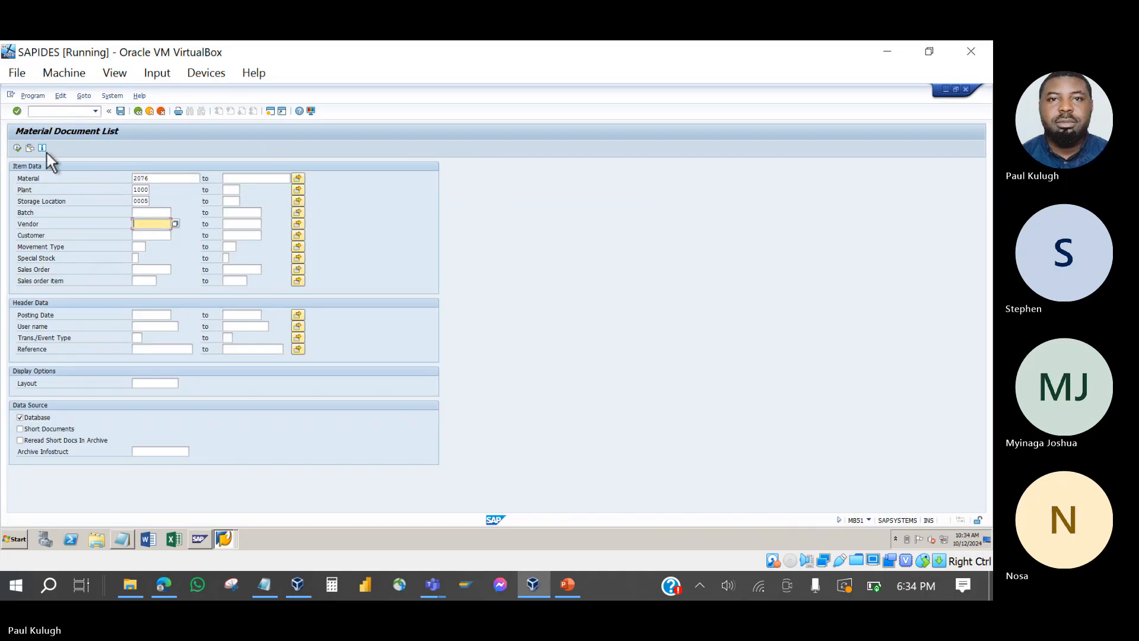
left_click(17, 148)
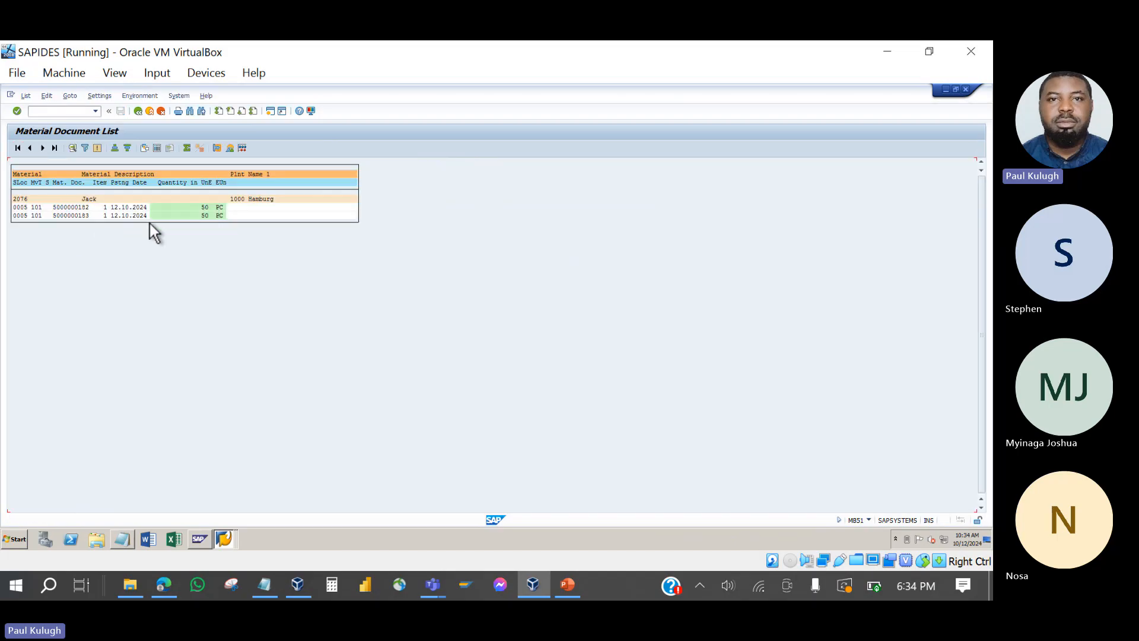
left_click(206, 208)
left_click(137, 111)
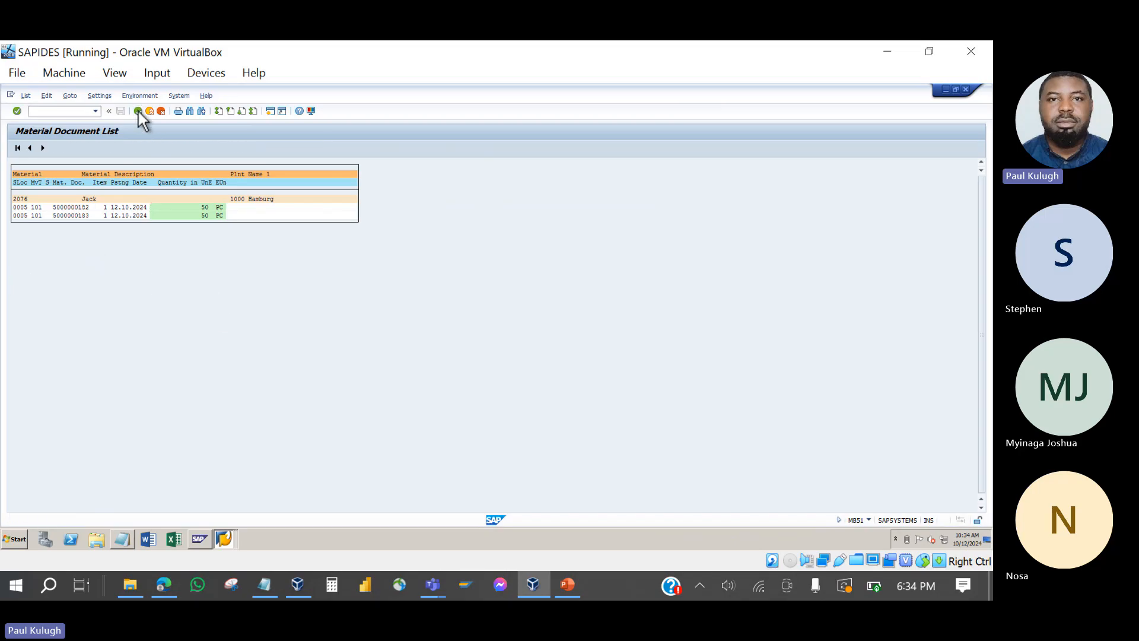
left_click(138, 111)
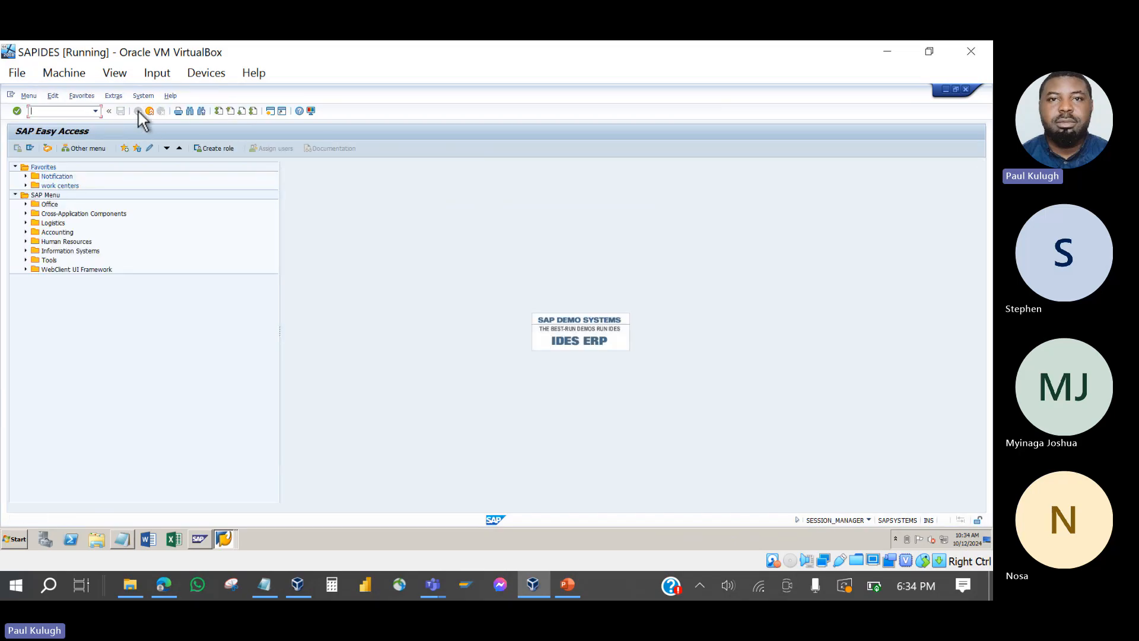
- Switch to the session with the open maintenance order and examine the Jack component in its component overview
left_click(232, 542)
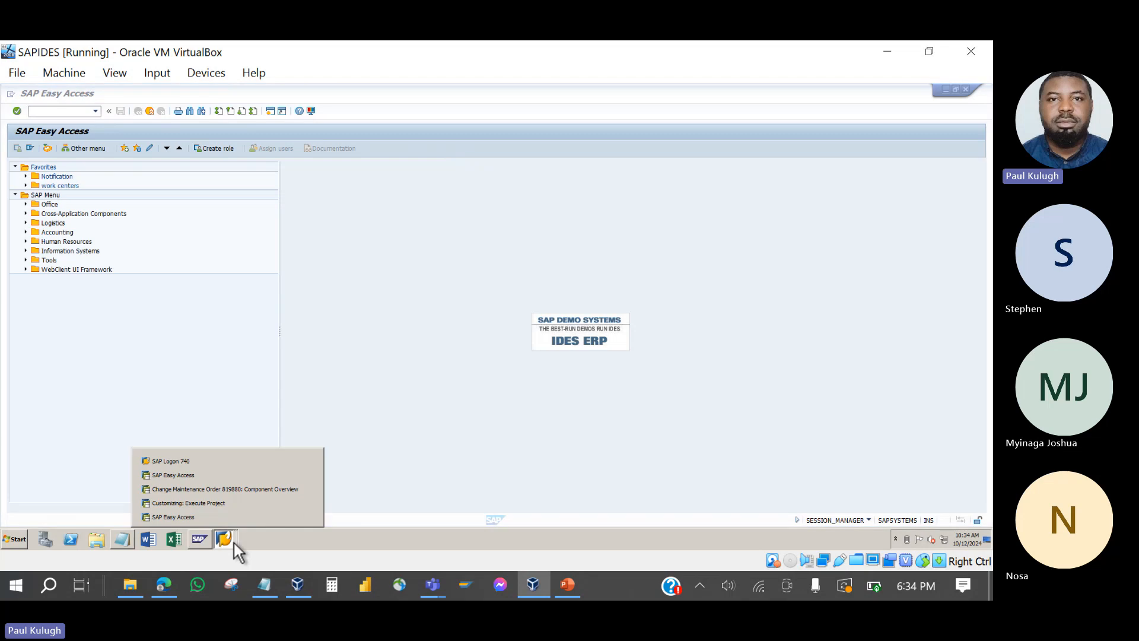
left_click(197, 489)
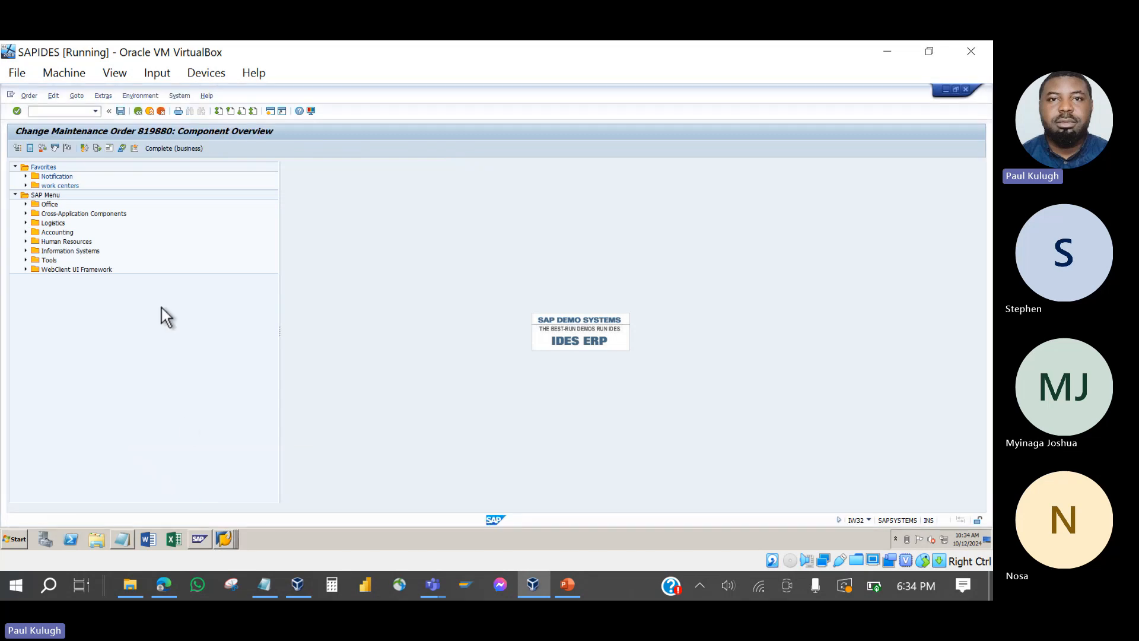
left_click(127, 247)
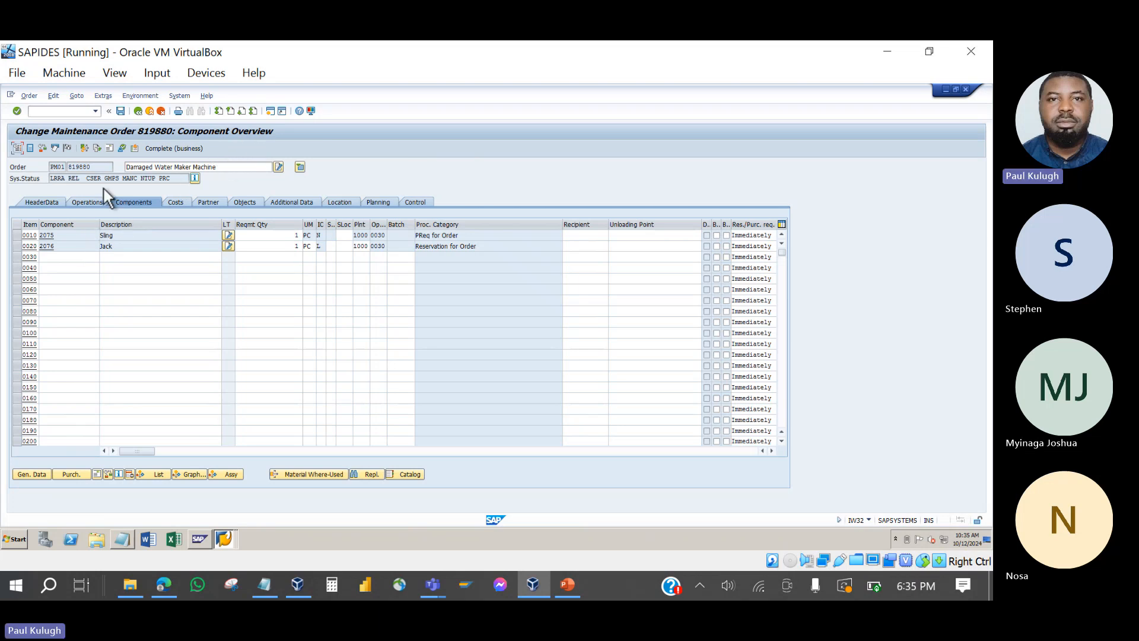
- Display the print preview of the maintenance order's shop paper Material issue slip vers. 1, examine it, and close it
left_click(29, 95)
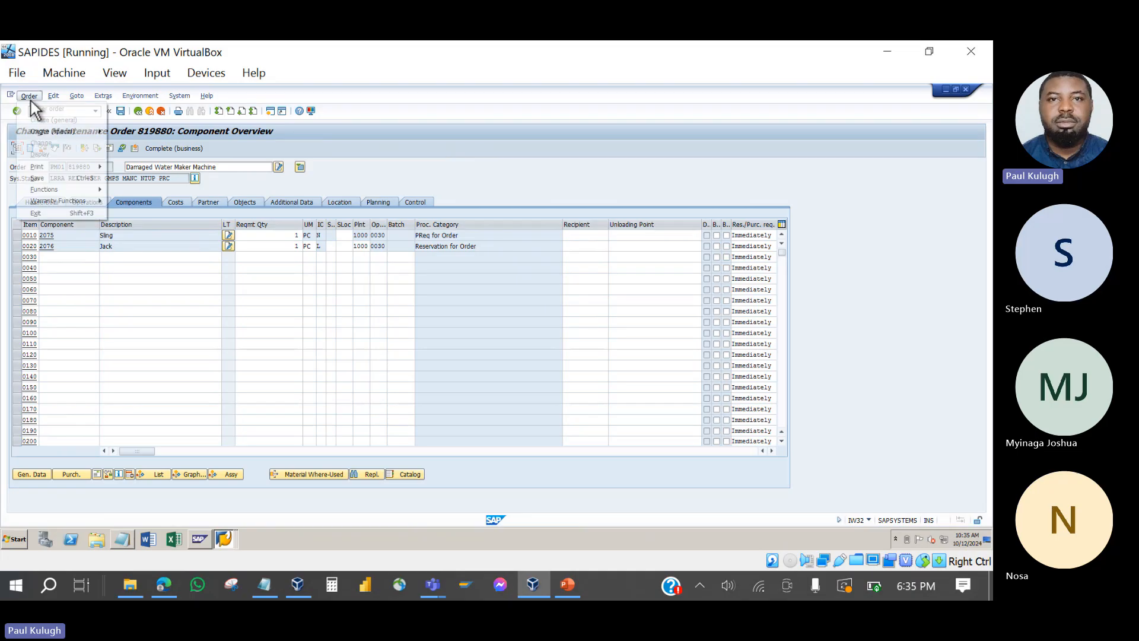
mouse_move(49, 166)
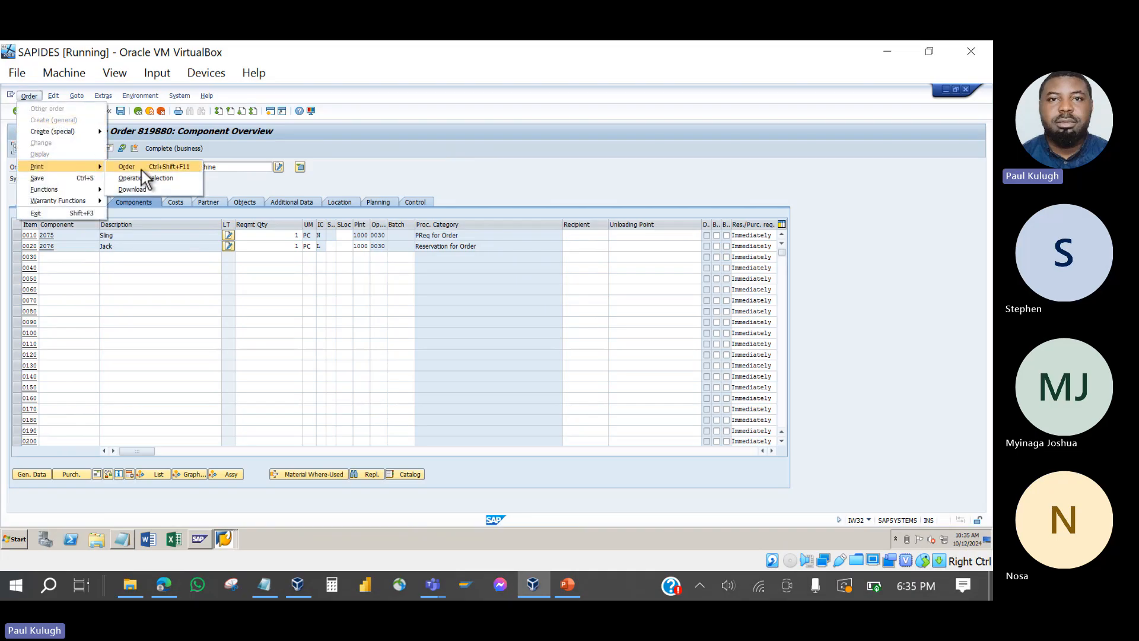
left_click(142, 170)
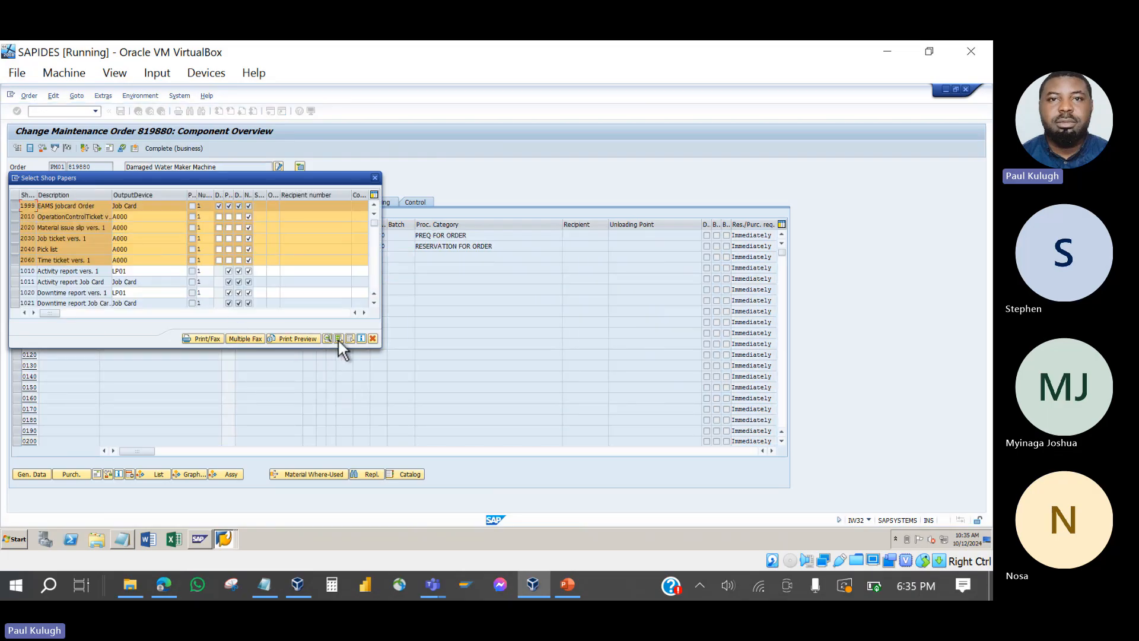
left_click(338, 338)
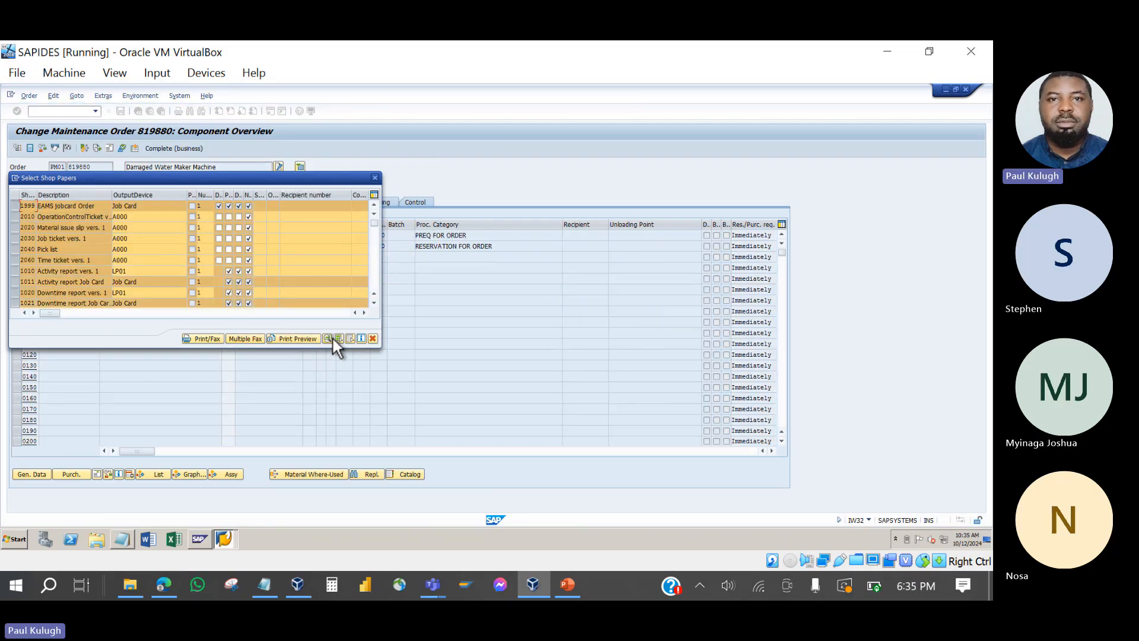
left_click(350, 339)
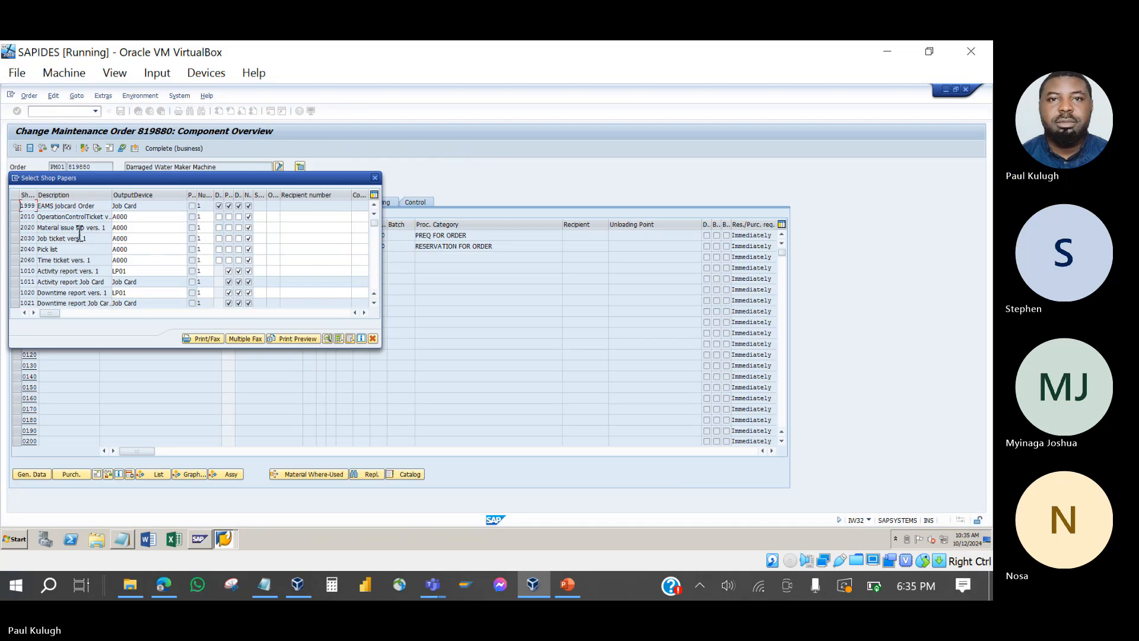
left_click(14, 227)
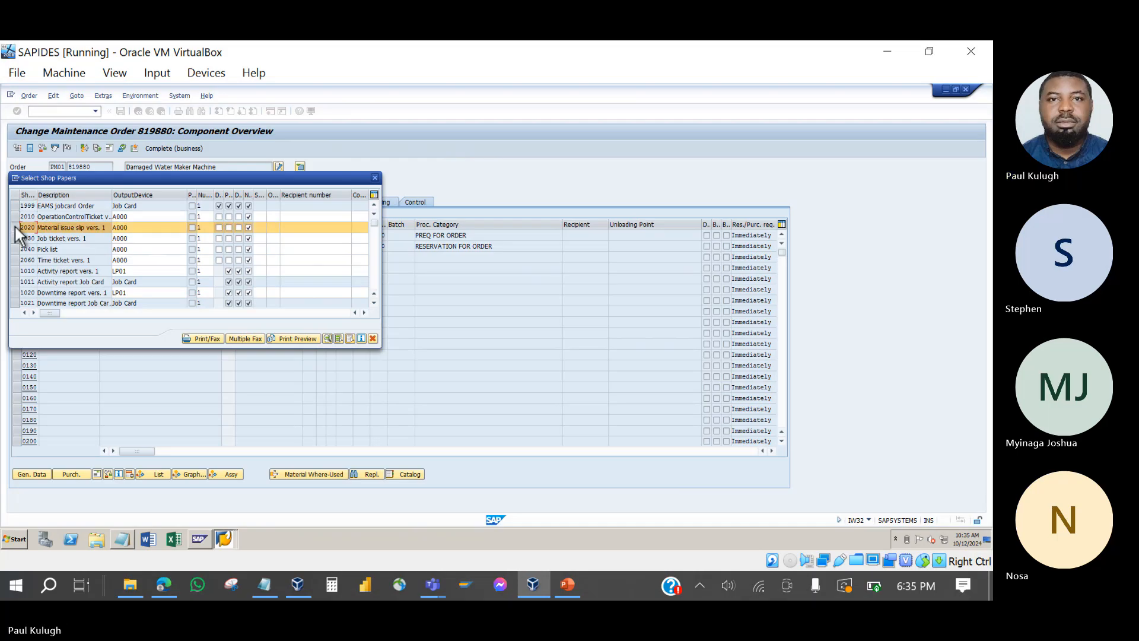
left_click(289, 342)
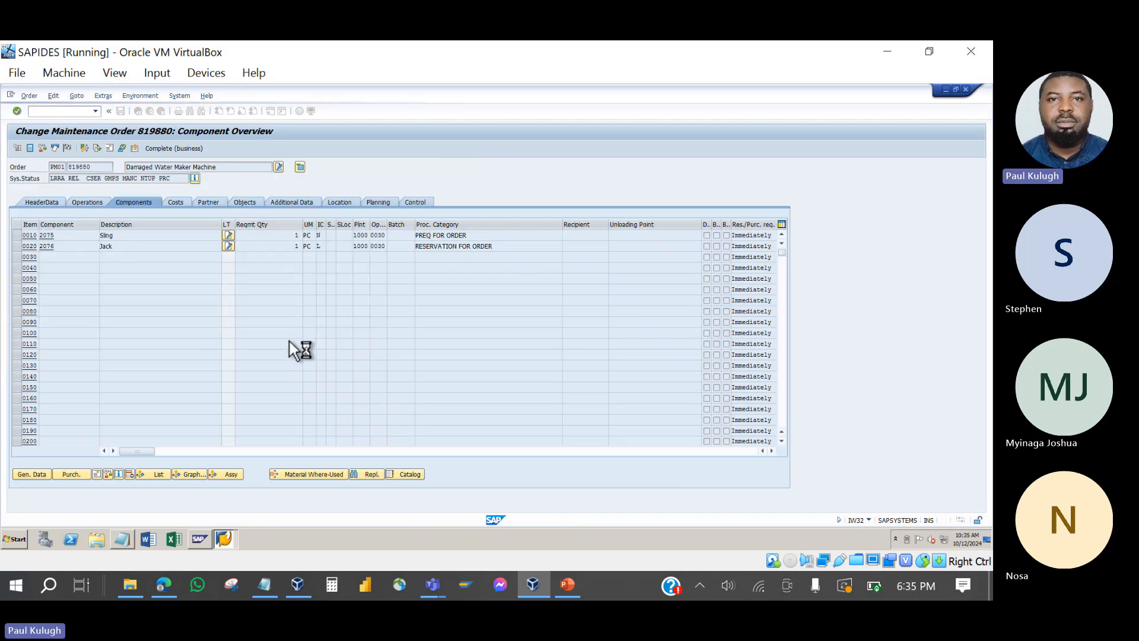
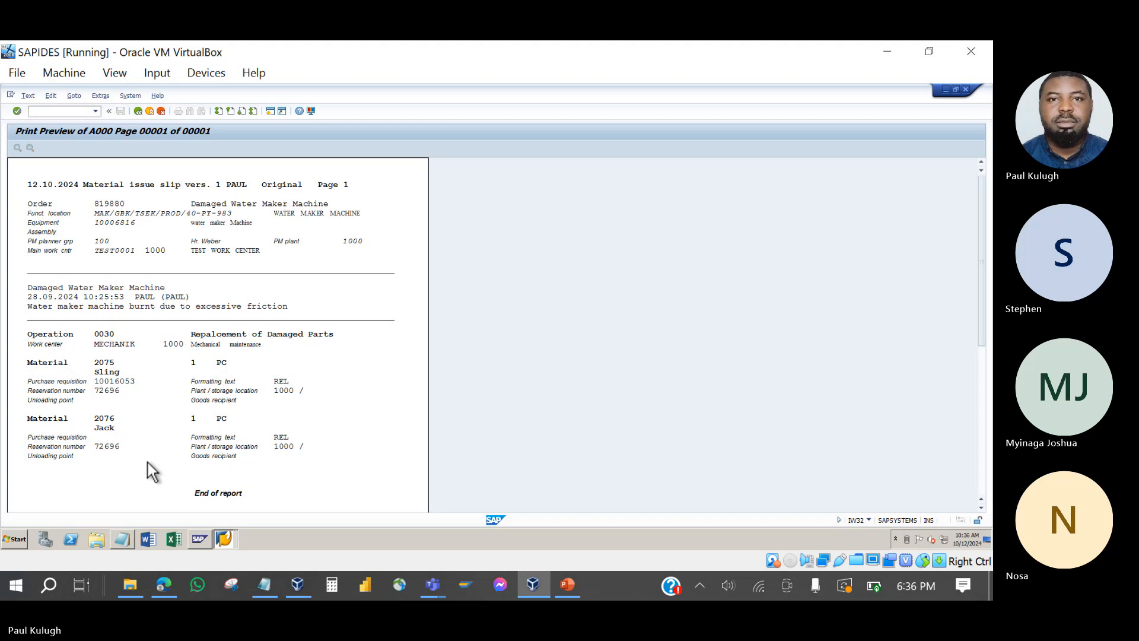
left_click(135, 111)
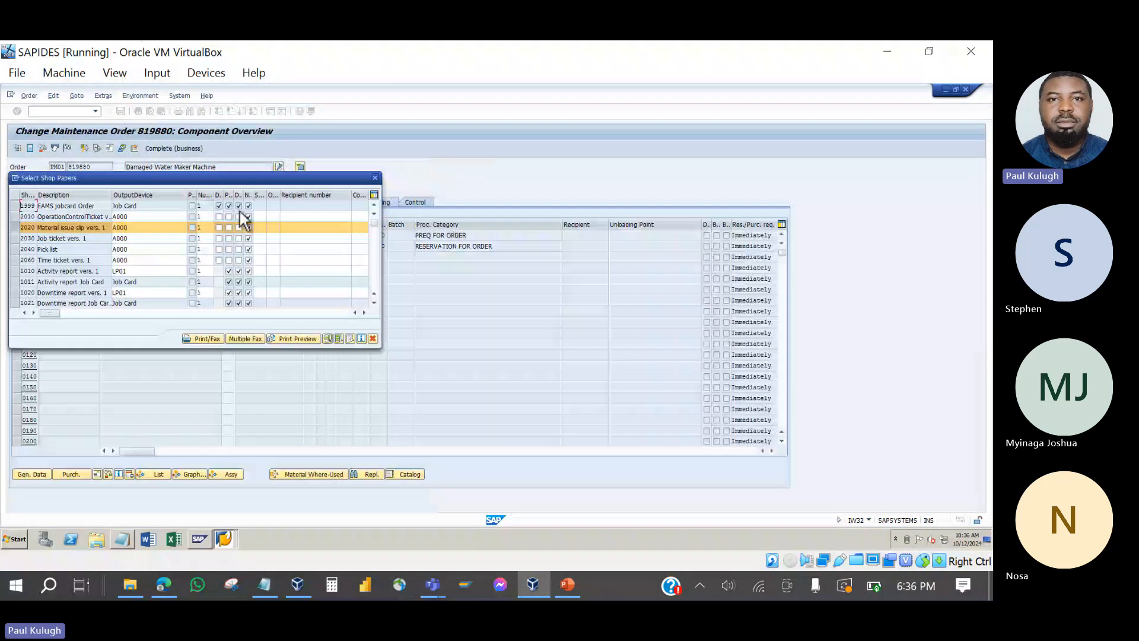
left_click(375, 178)
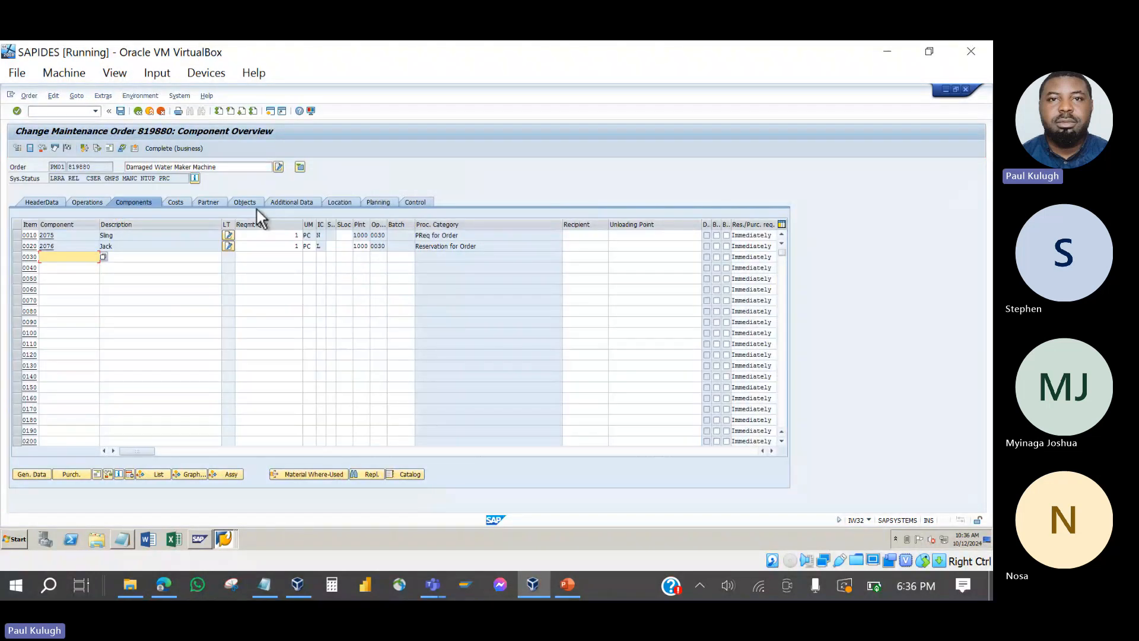
- Select the Jack component, open an additional SAP session, and return to the maintenance order's component overview
left_click_drag(71, 246, 24, 252)
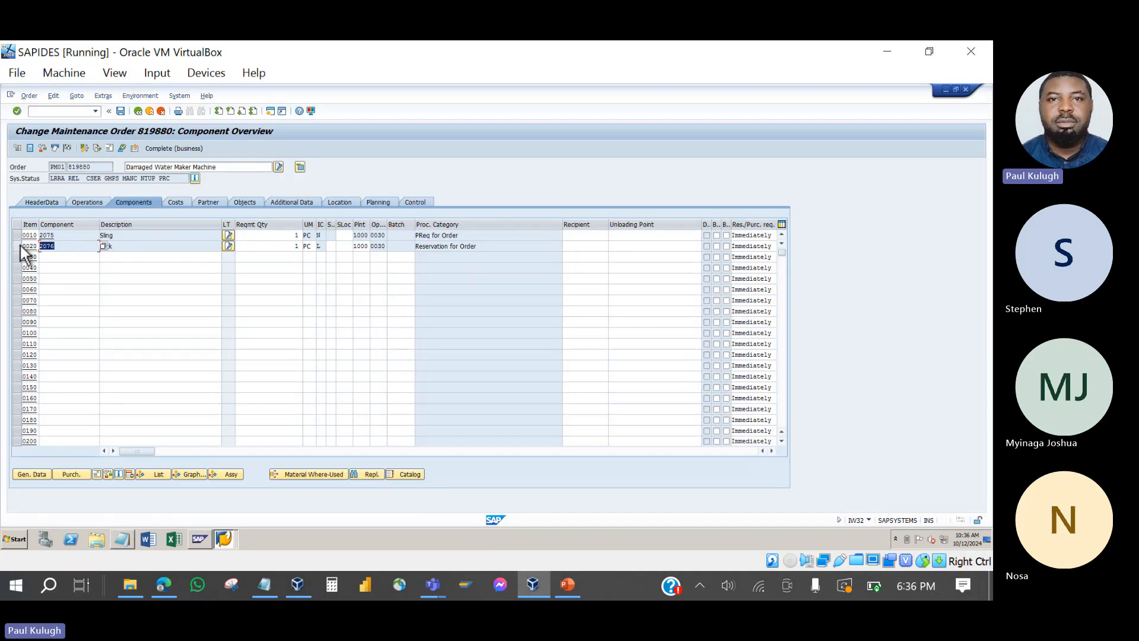
left_click(20, 246)
left_click(271, 113)
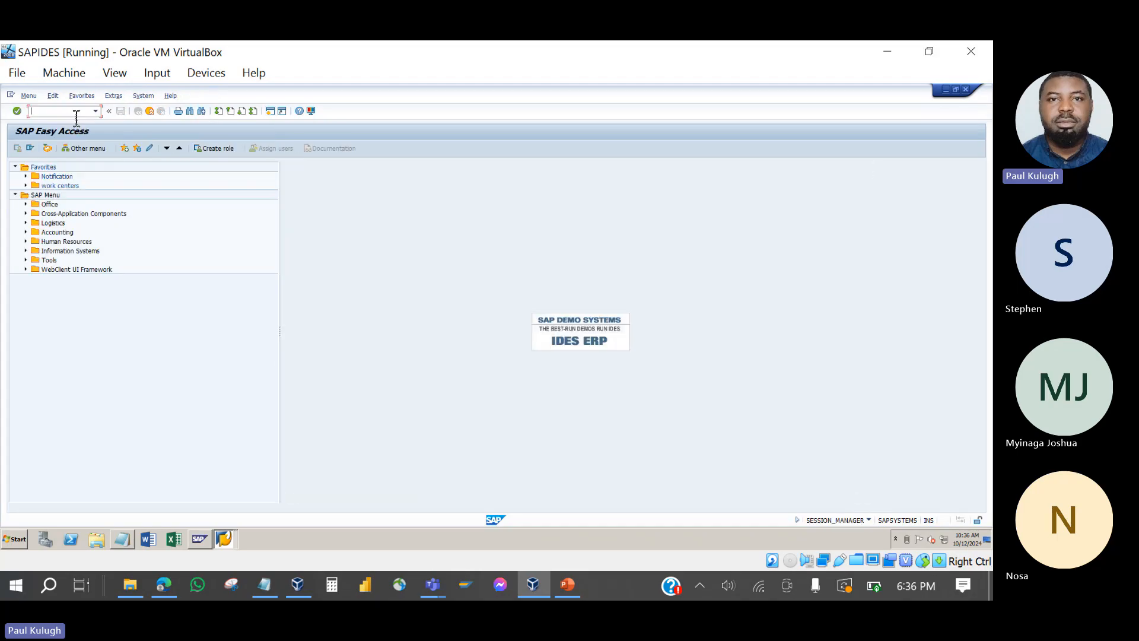
left_click(221, 540)
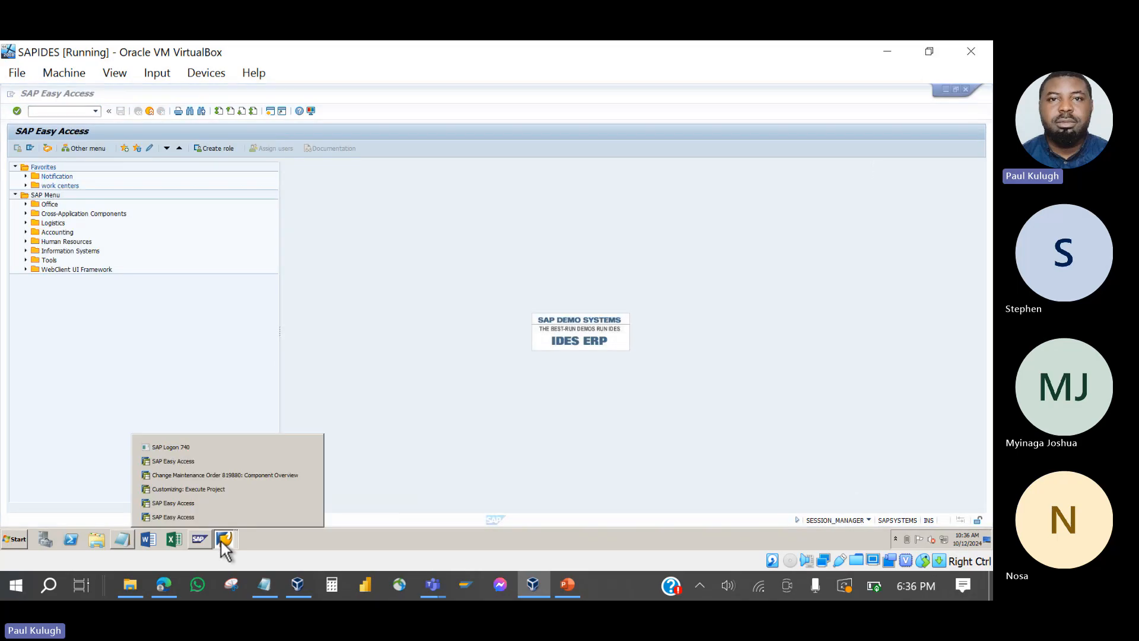
left_click(208, 475)
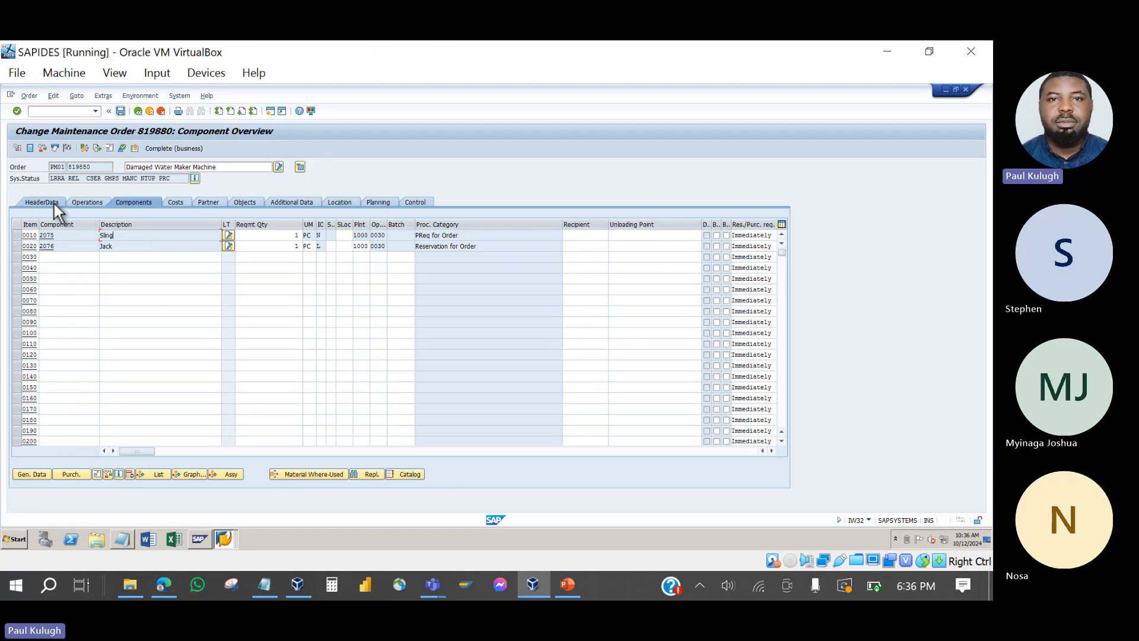
- Display the general data of components Sling and Jack, and examine their reservation and their requirement, committed and withdrawal quantities
left_click(41, 475)
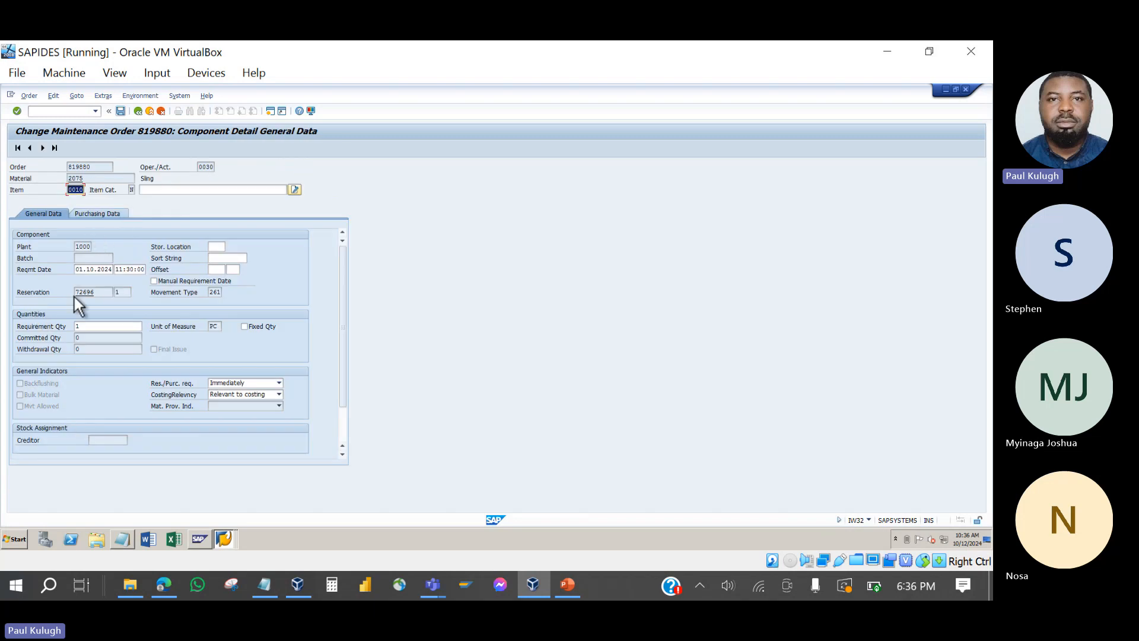
left_click(99, 168)
left_click(96, 180)
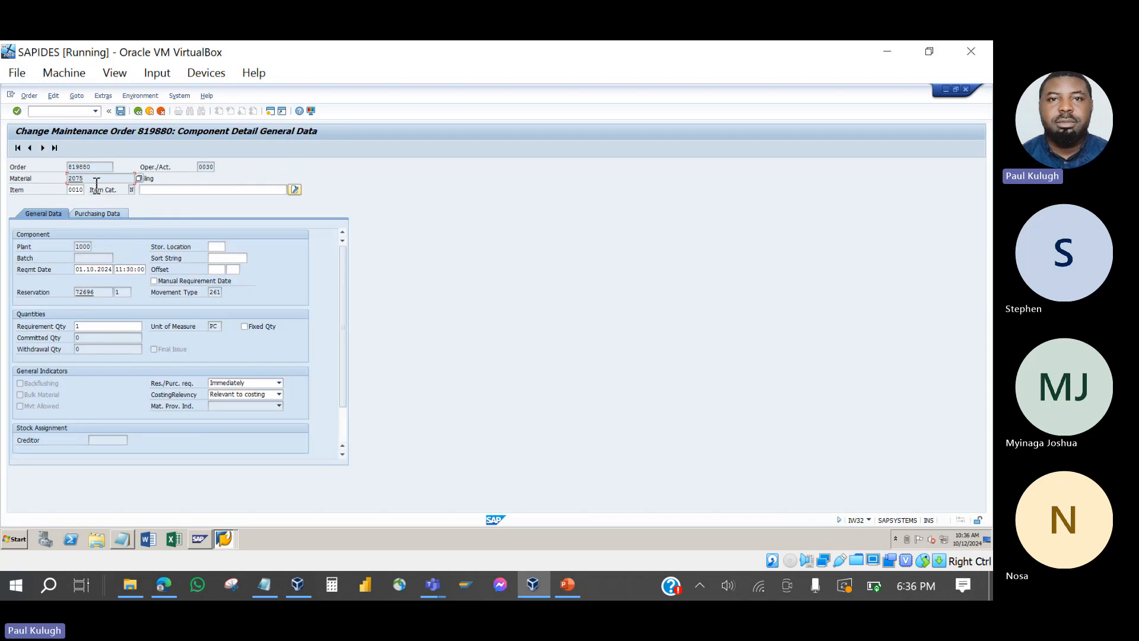
left_click(85, 327)
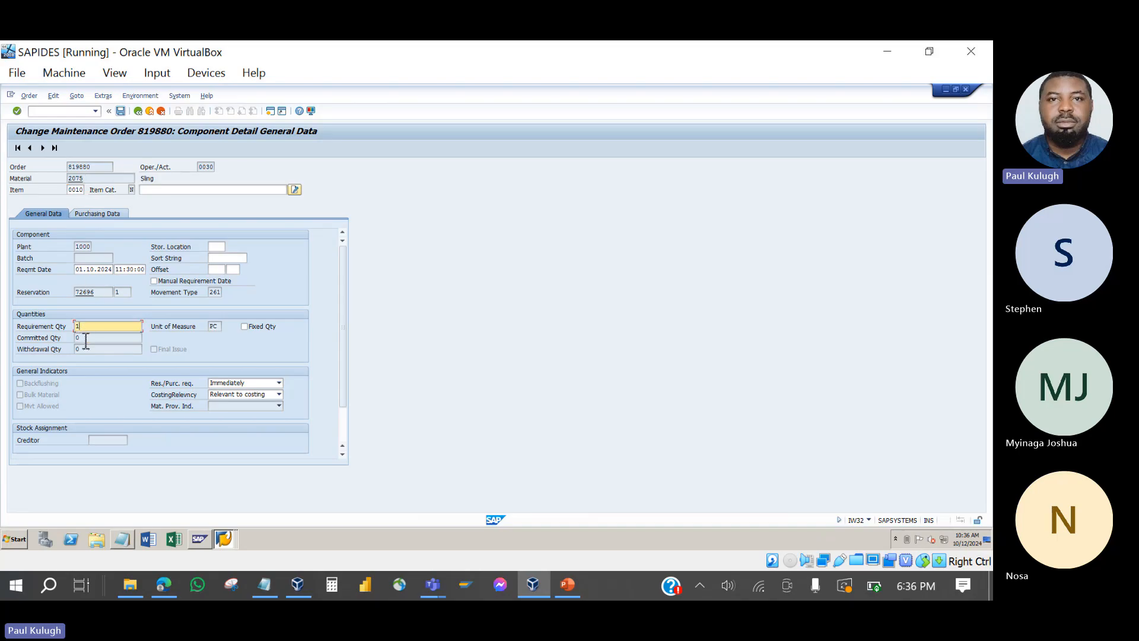
left_click(86, 347)
left_click(52, 151)
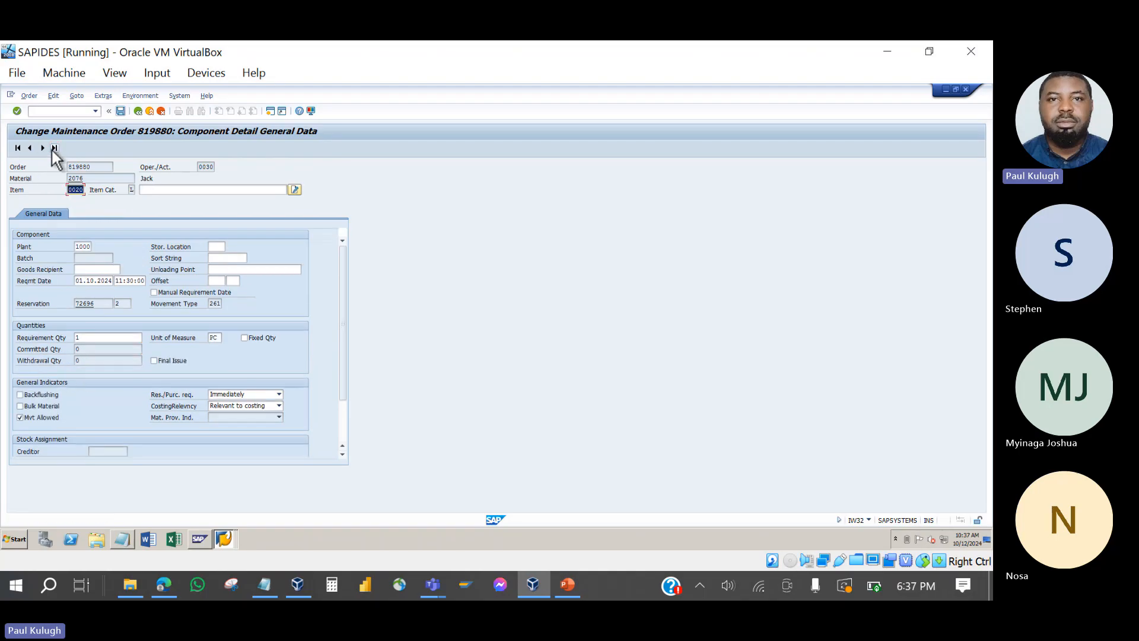
- Examine the Jack component's requirement and withdrawal quantities, then return to the component overview and check its required quantity
left_click(83, 336)
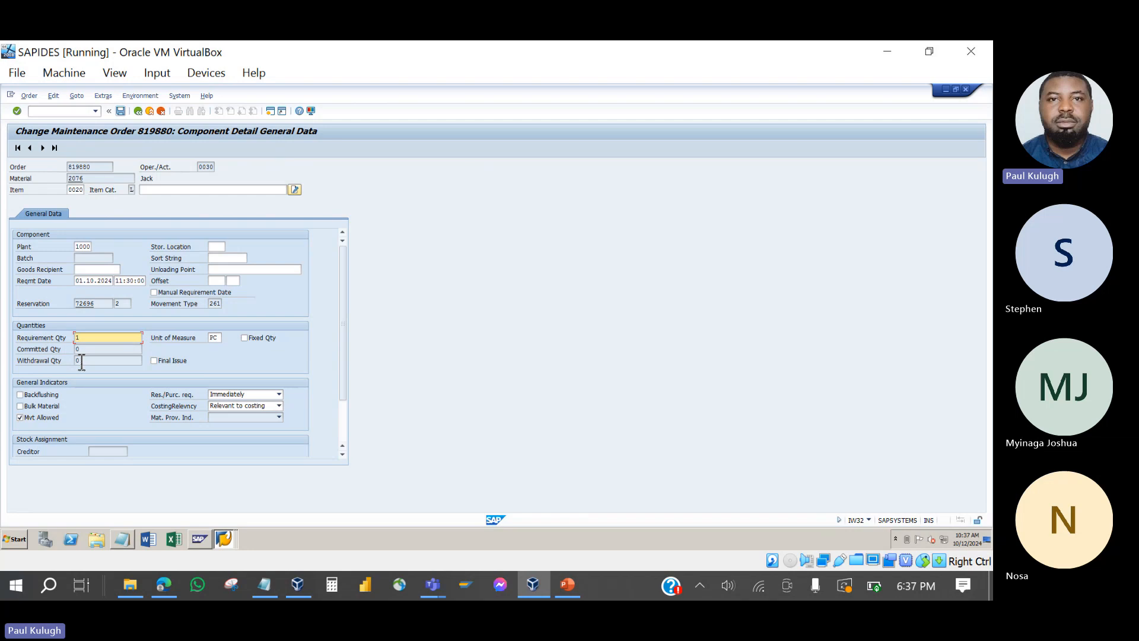
left_click(131, 361)
left_click(140, 111)
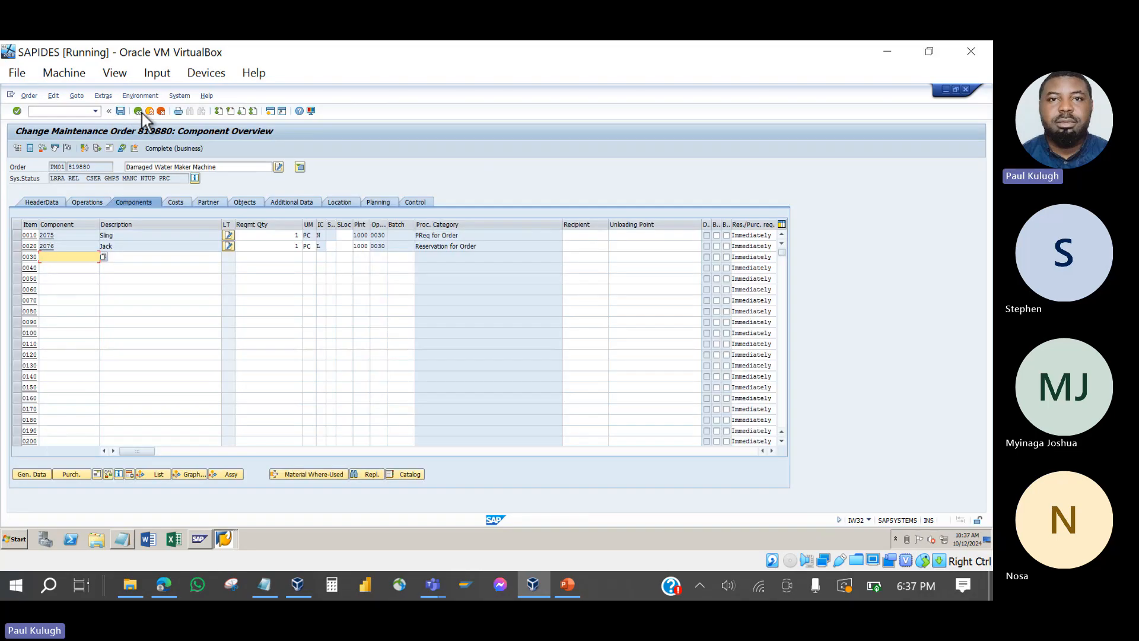
left_click(286, 257)
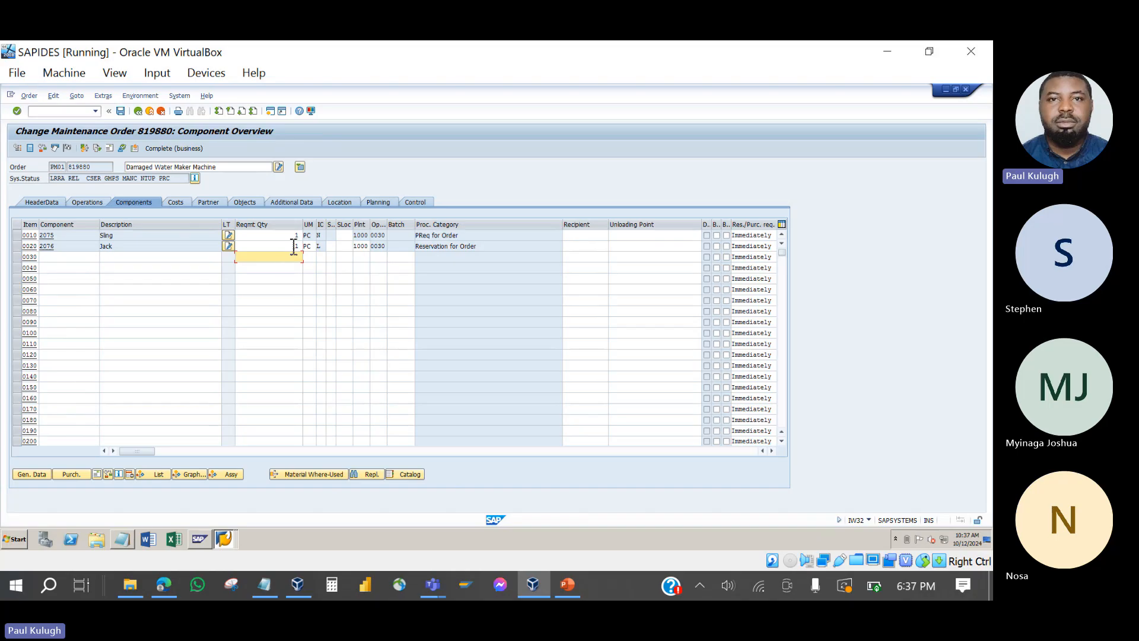
left_click(296, 247)
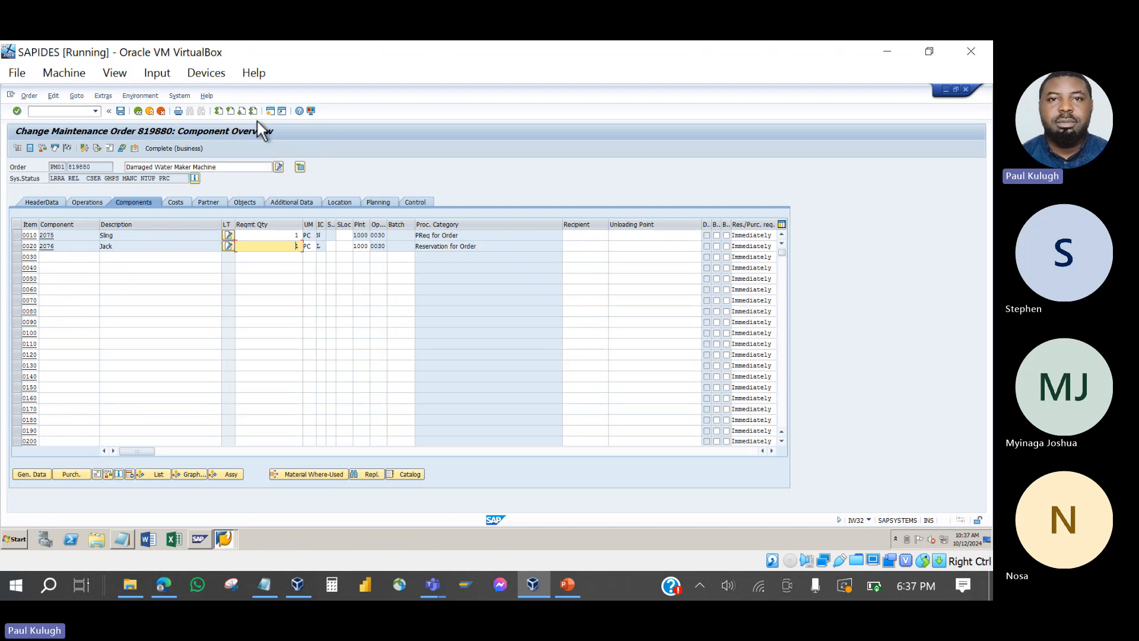
- Switch to a free SAP session, start transaction MIGO, and set the transaction type to Goods Issue
left_click(227, 535)
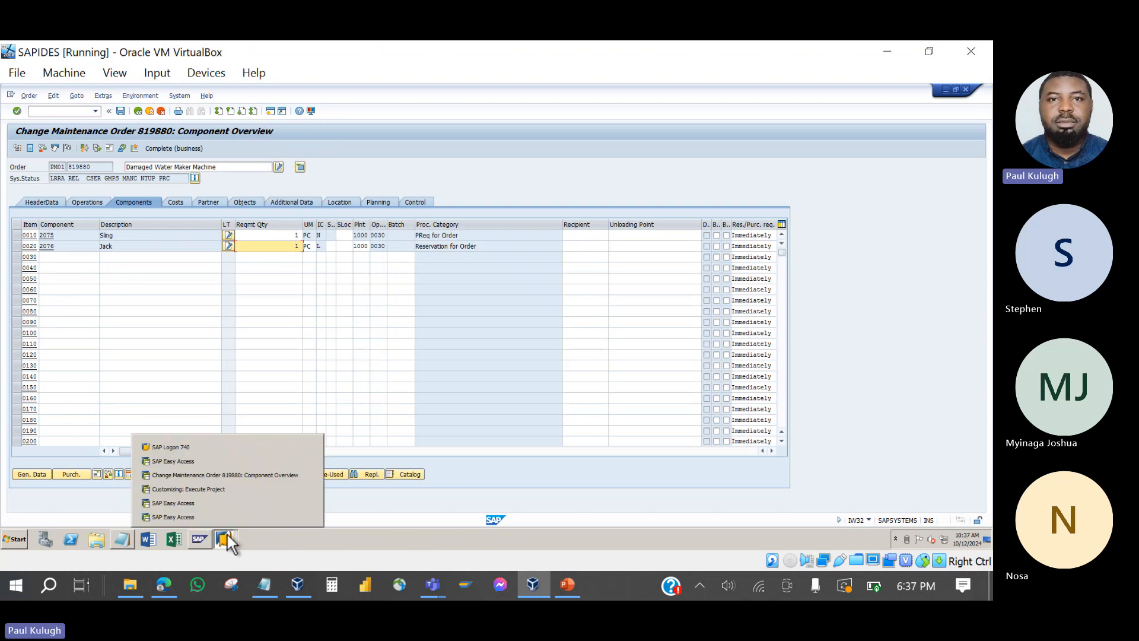
left_click(223, 502)
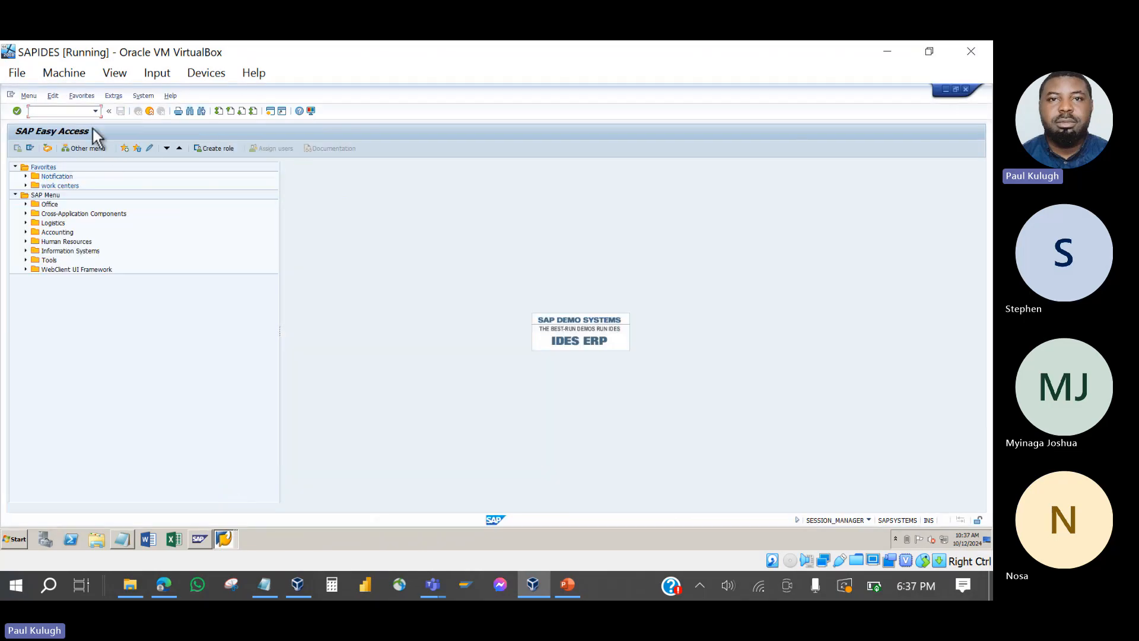
type("MIGO")
key("Return")
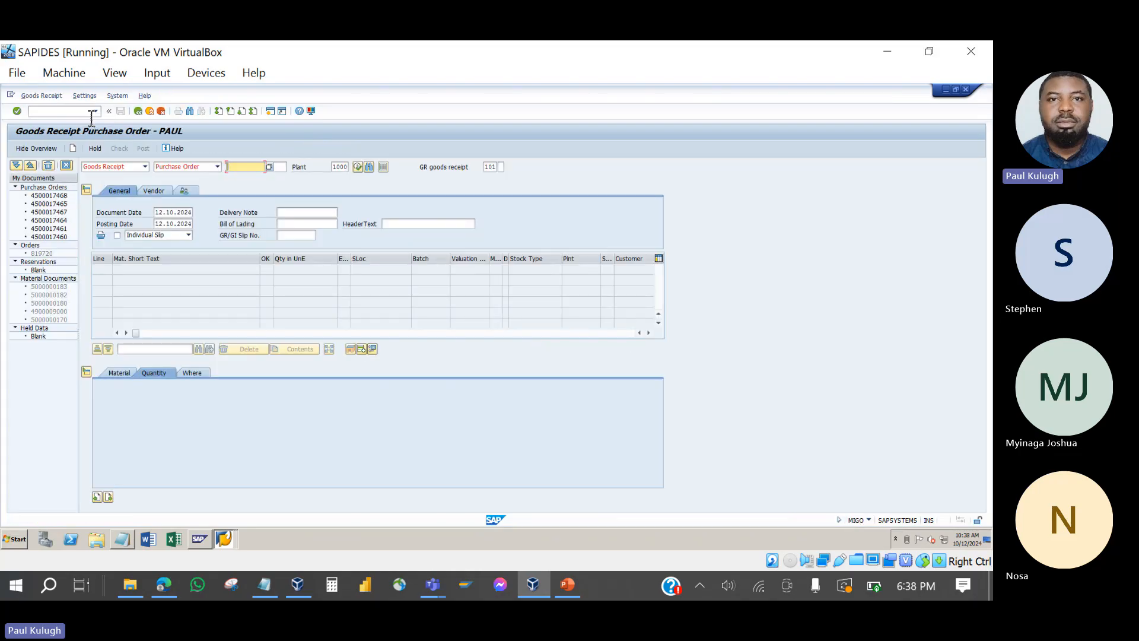
left_click(108, 166)
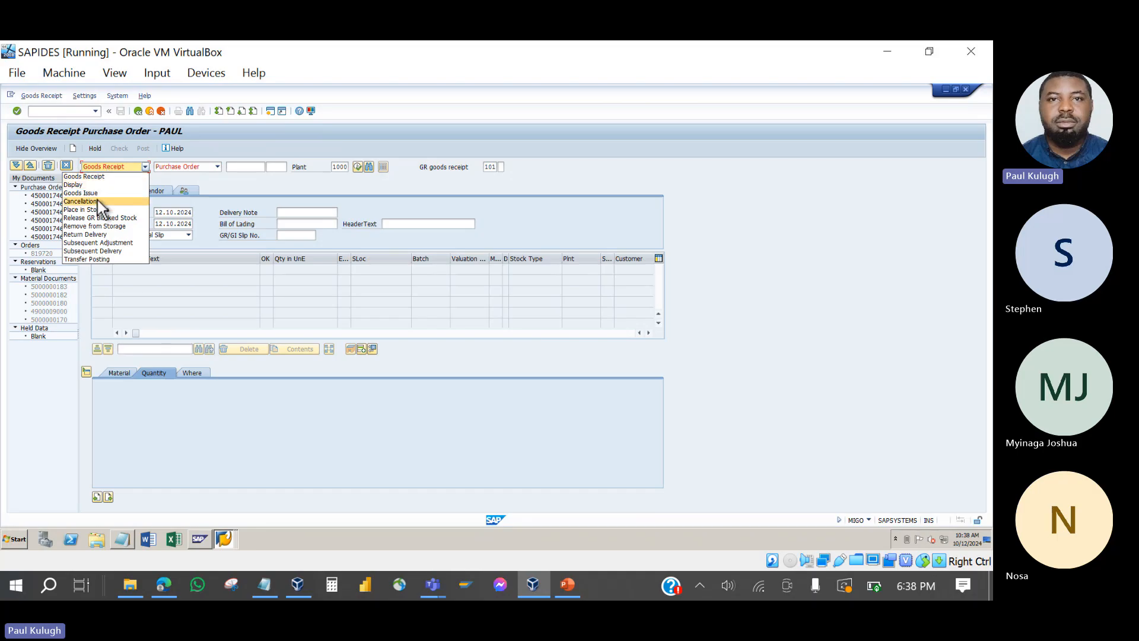
left_click(104, 194)
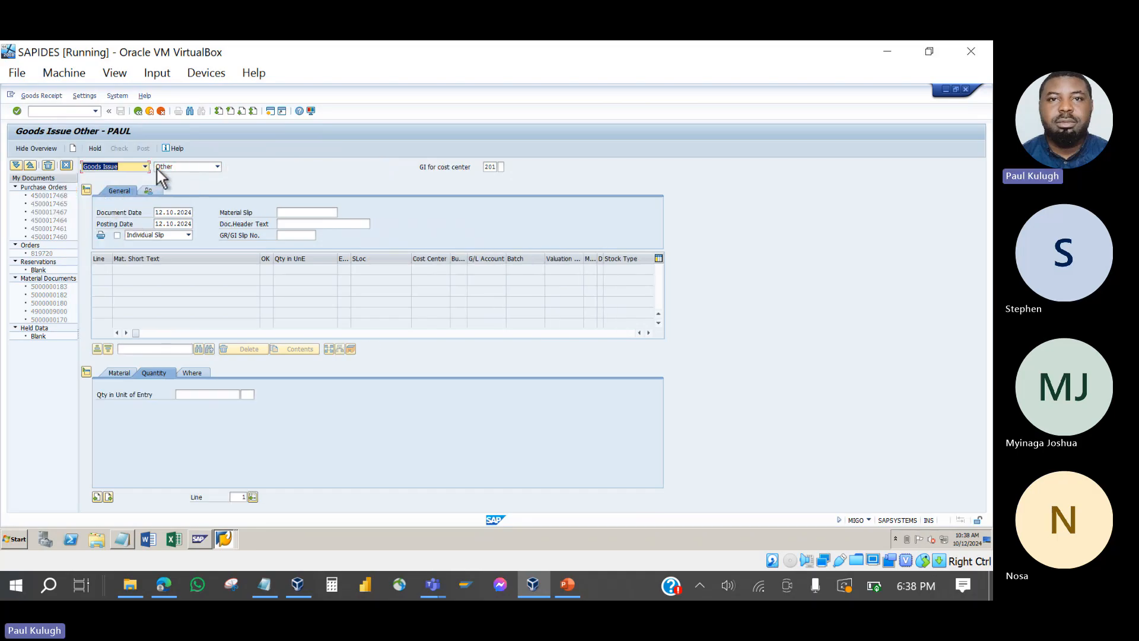
- Examine the reference document options available for the goods issue, including Order and Reservation, without choosing one
left_click(186, 169)
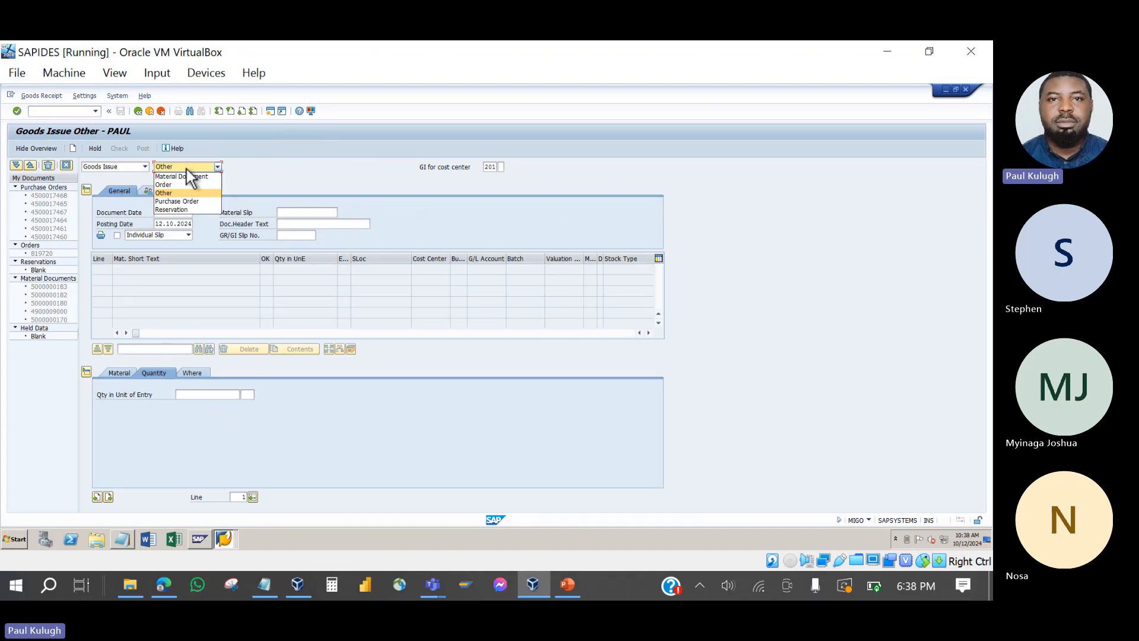
left_click(202, 166)
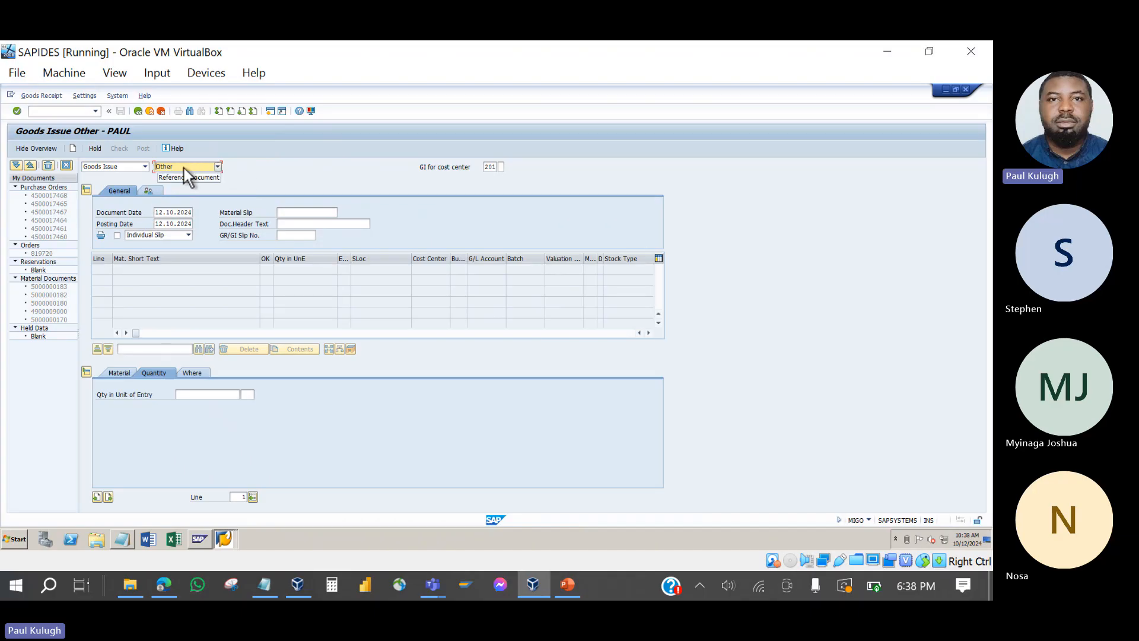
left_click(191, 168)
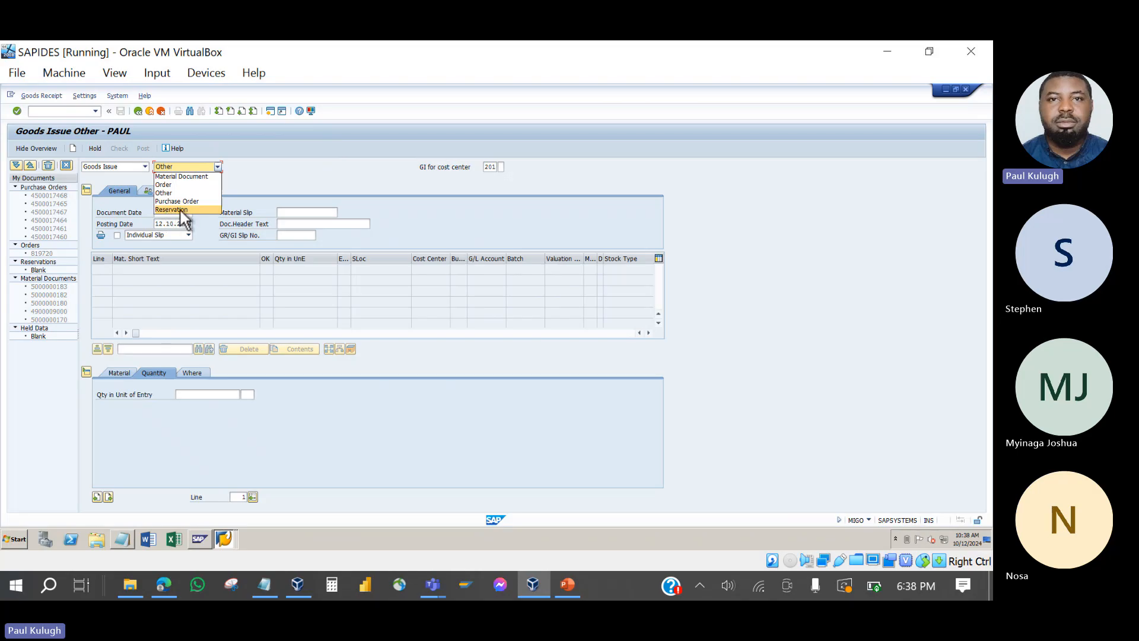
left_click(256, 191)
- Switch to the maintenance order session, display the general data of component Sling, and examine its reservation number
left_click(219, 540)
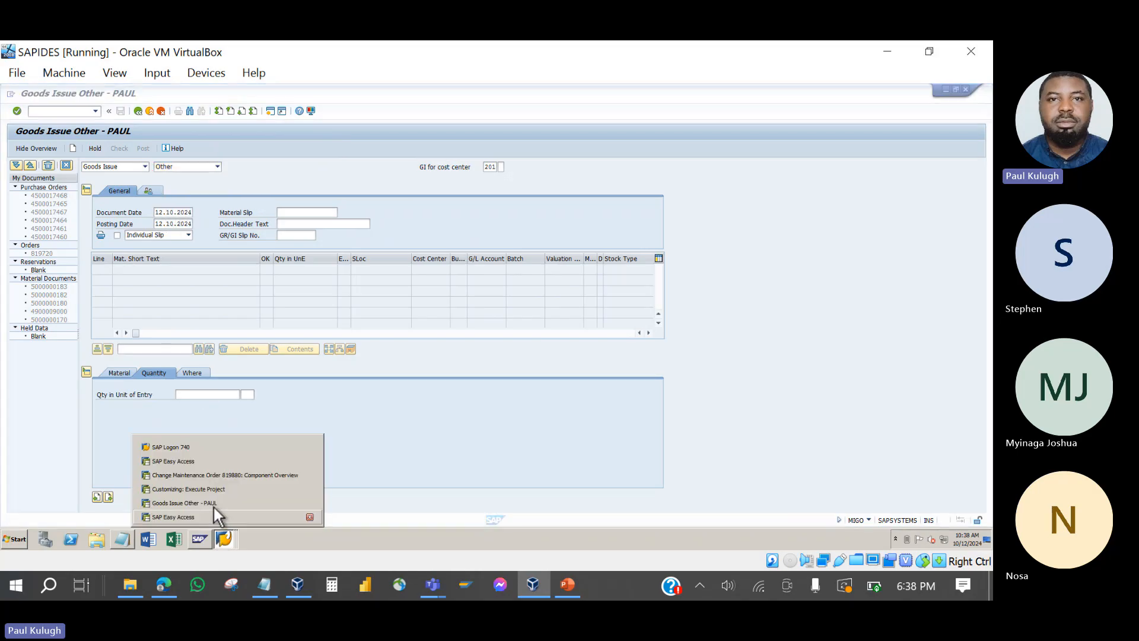
left_click(218, 473)
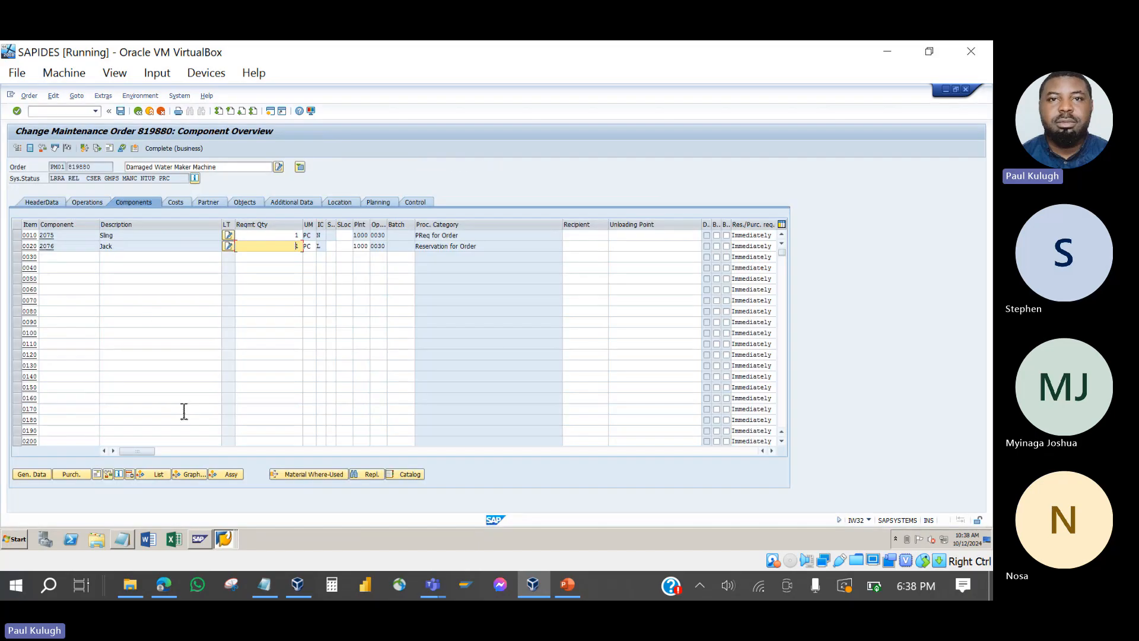
left_click(37, 474)
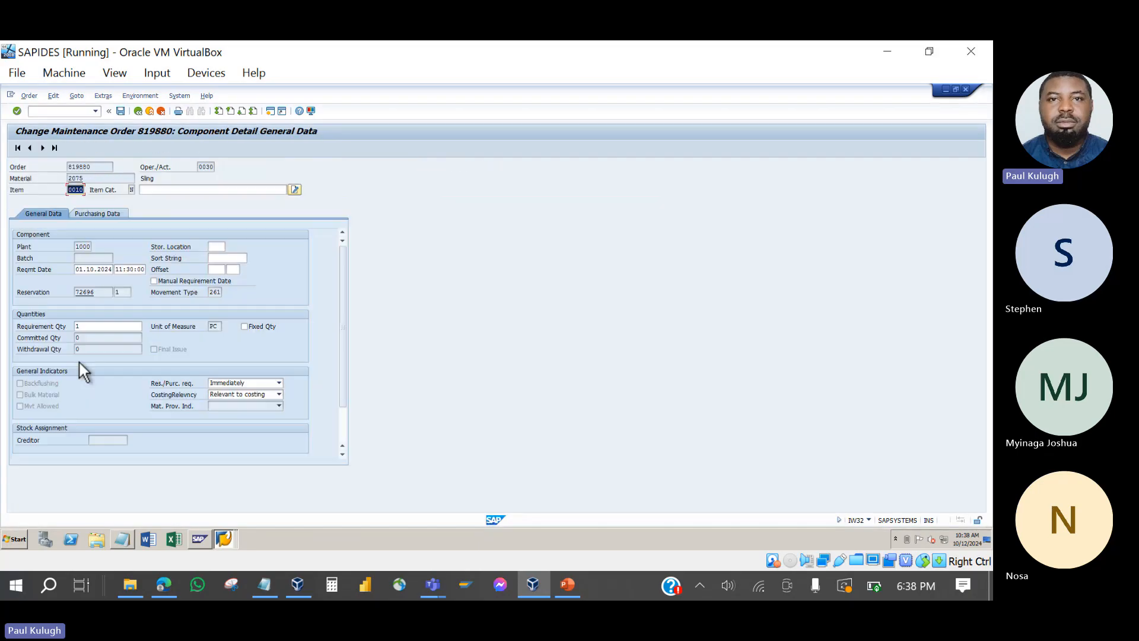
left_click(98, 292)
left_click_drag(96, 292, 73, 292)
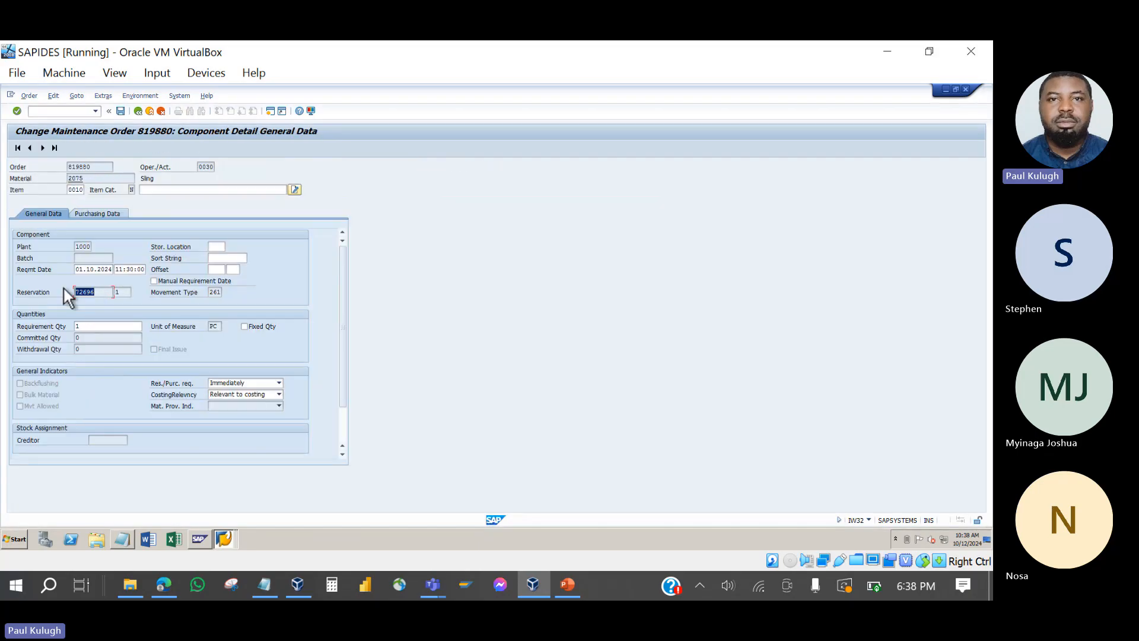
left_click(96, 292)
left_click(226, 540)
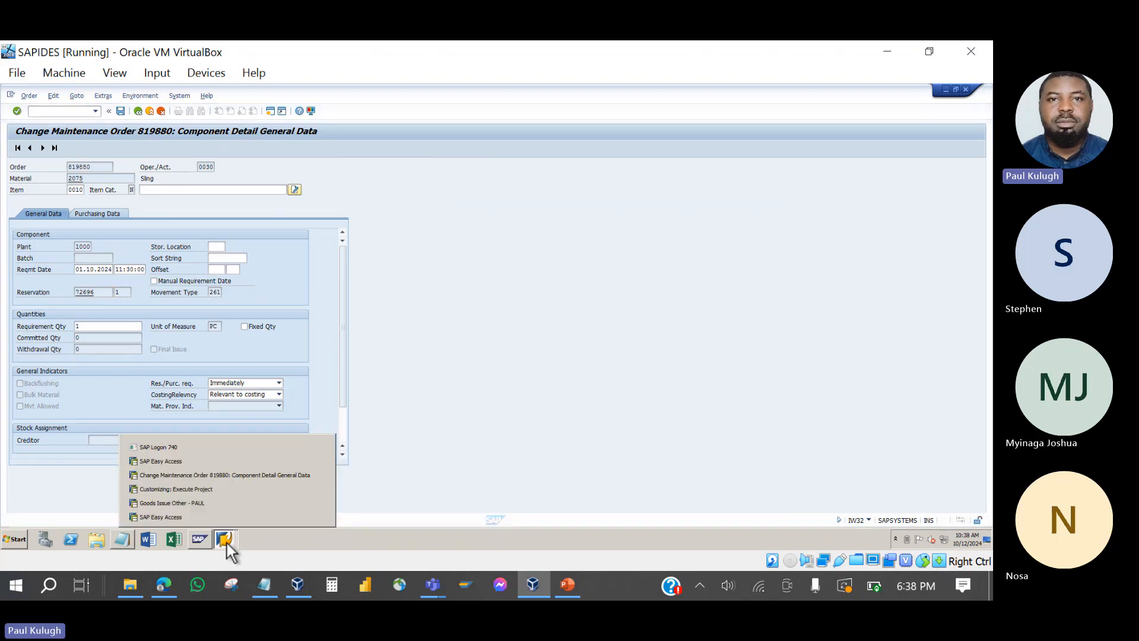
left_click(209, 475)
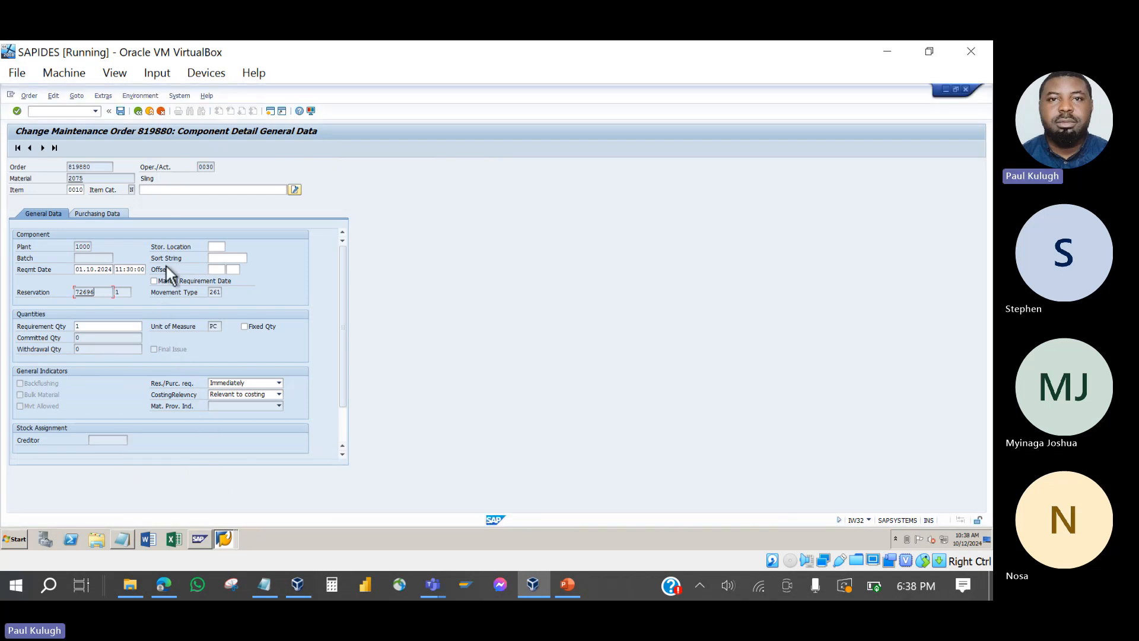
- Return to the goods issue session and set the reference document to Order
left_click(224, 539)
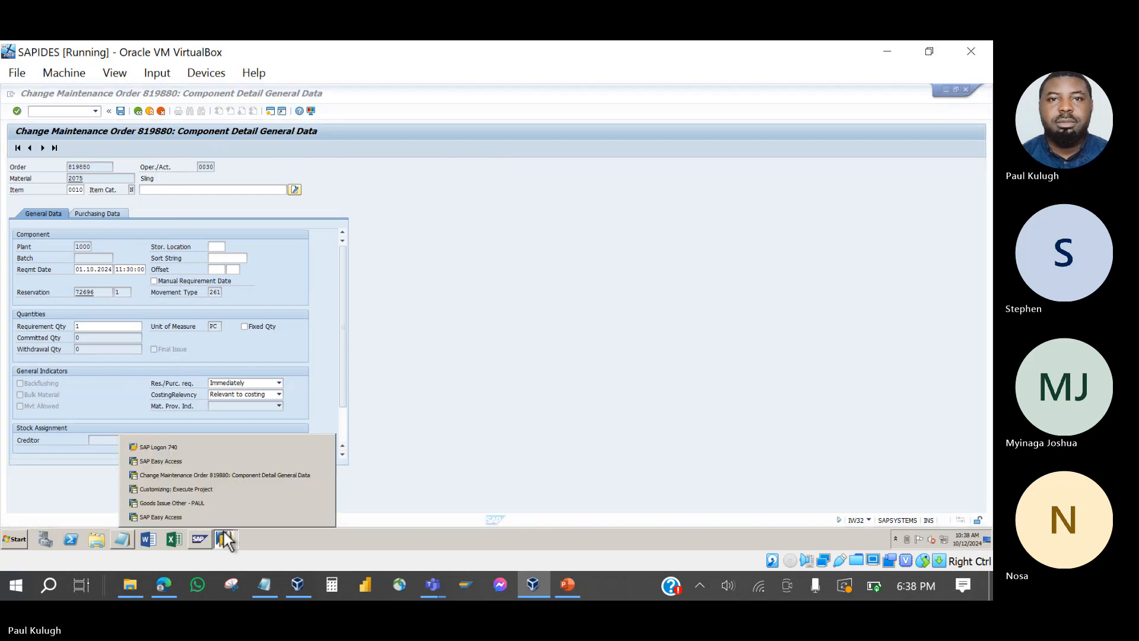
left_click(189, 502)
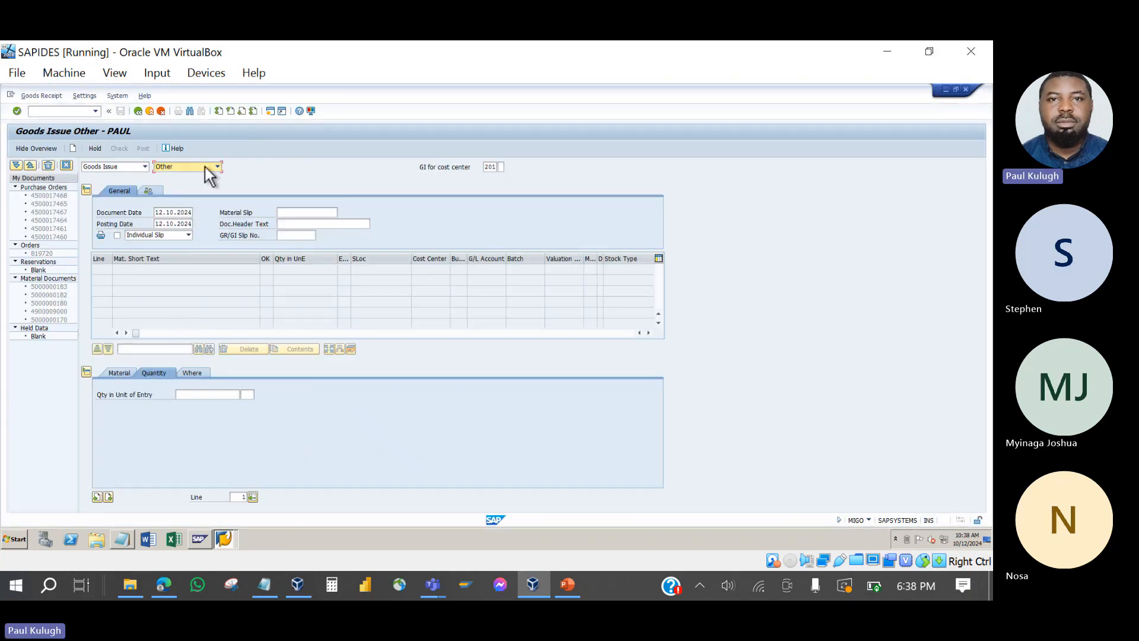
left_click(219, 167)
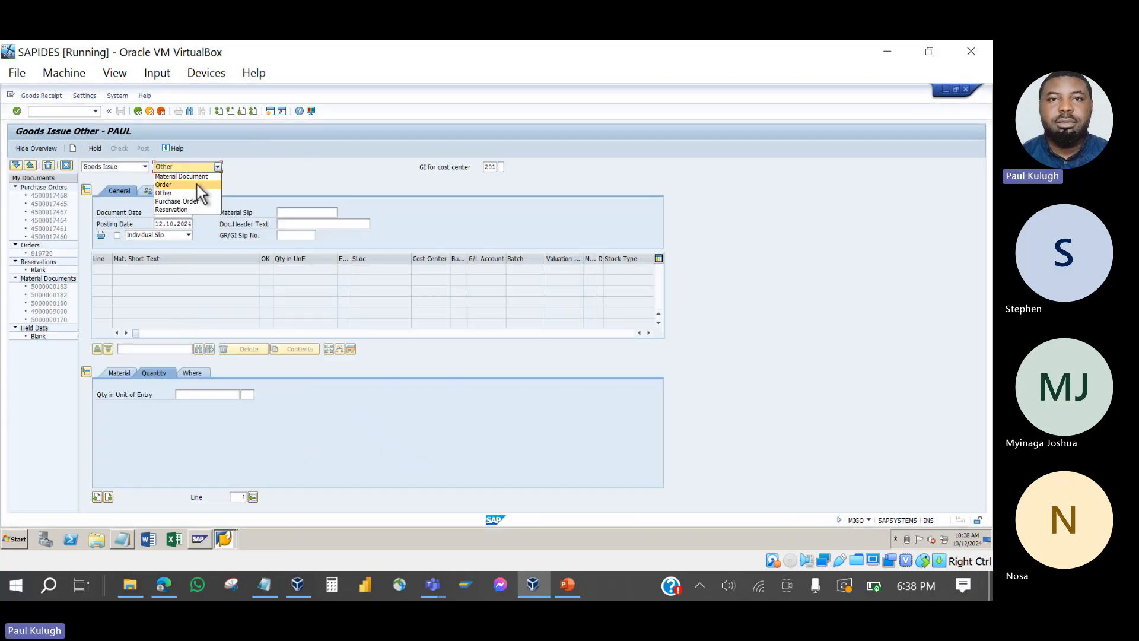
left_click(197, 184)
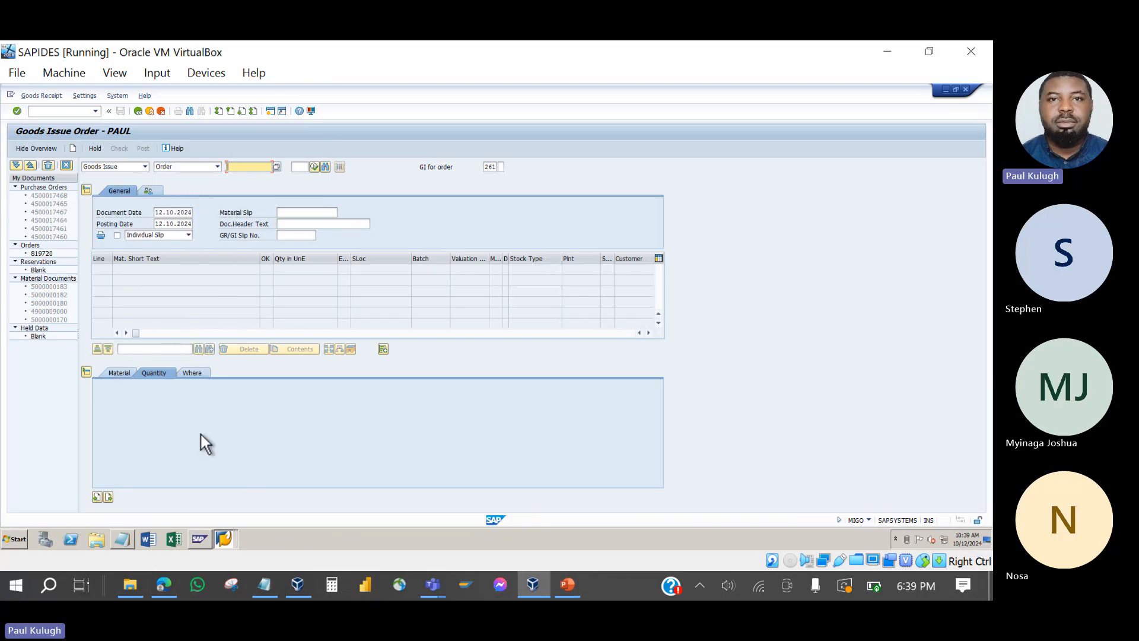
- Return to the maintenance order for the damaged water maker machine and exit it, saving the entered data
left_click(223, 538)
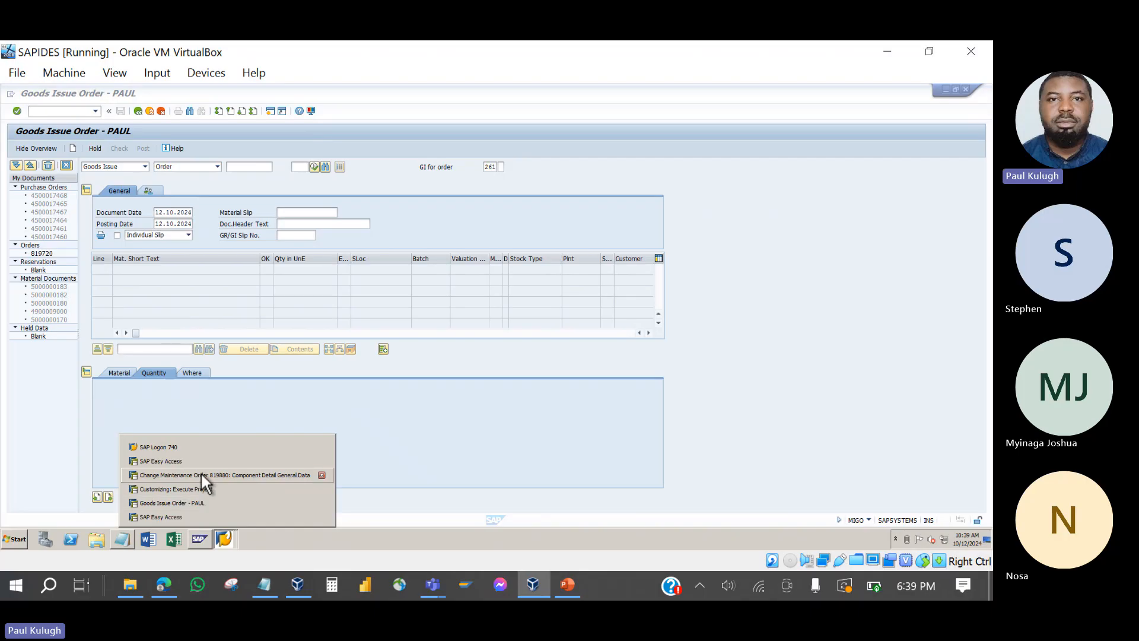
left_click(201, 472)
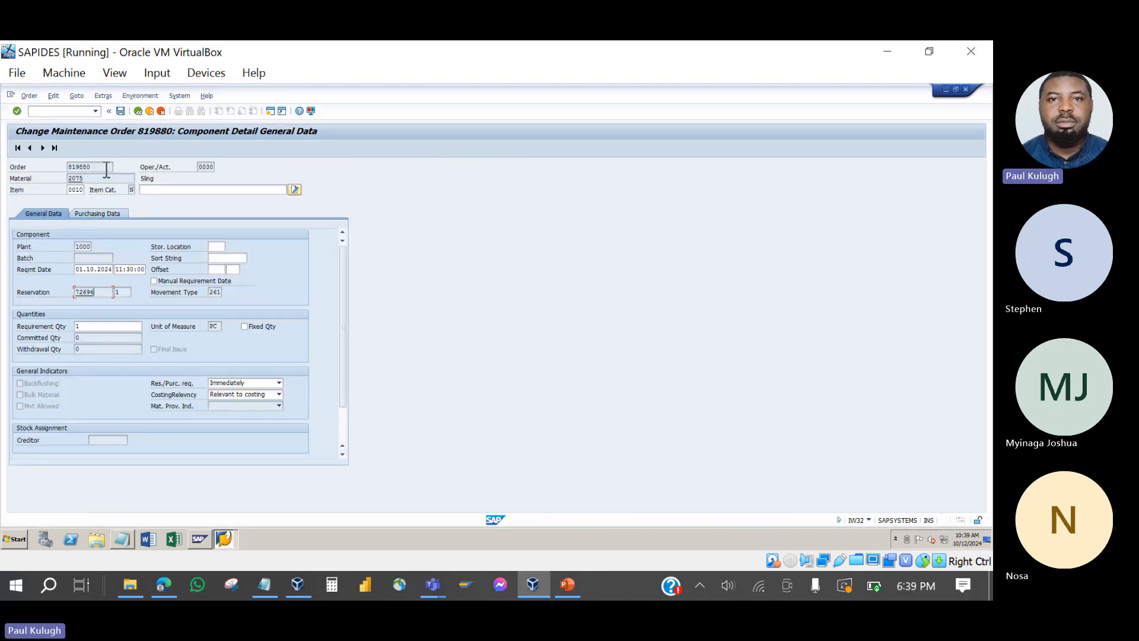
left_click_drag(106, 168, 55, 165)
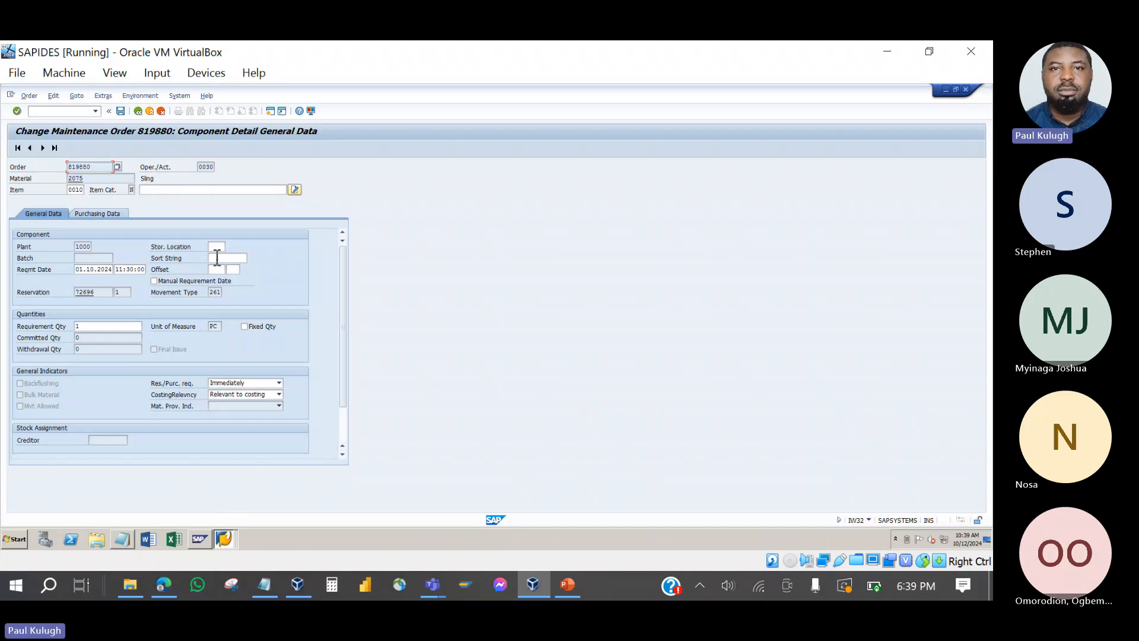
left_click(139, 112)
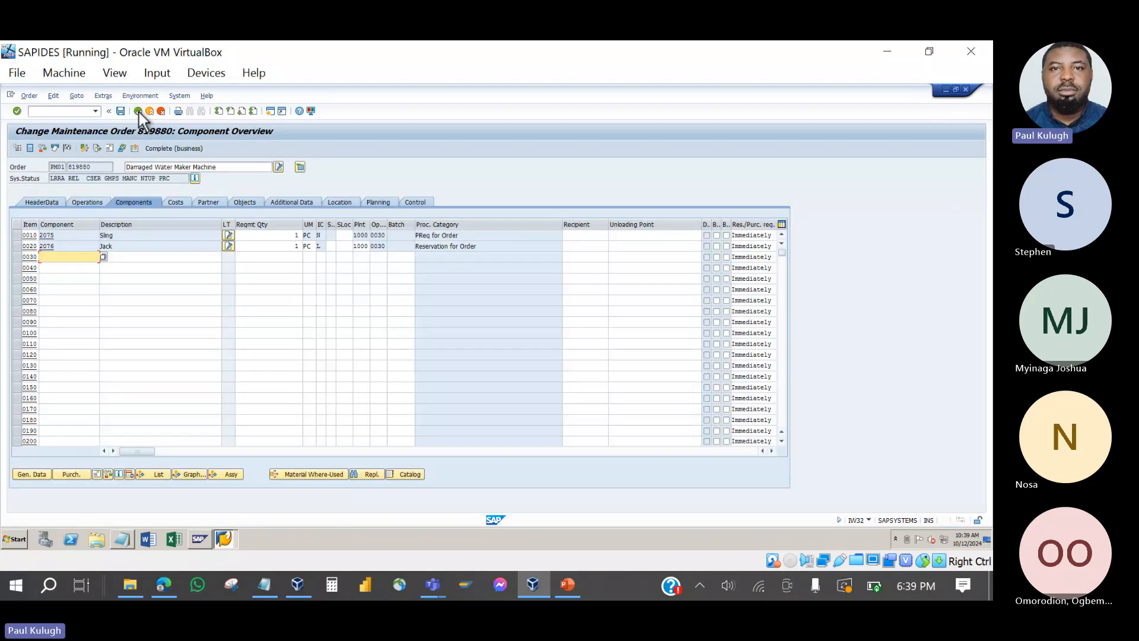
left_click(139, 112)
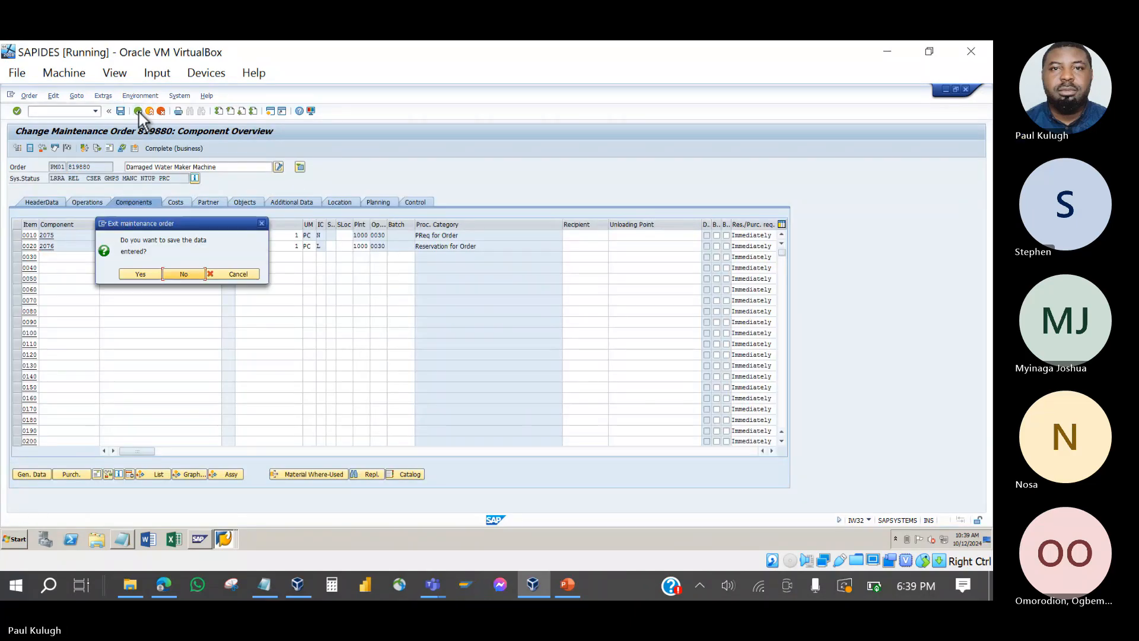
left_click(152, 277)
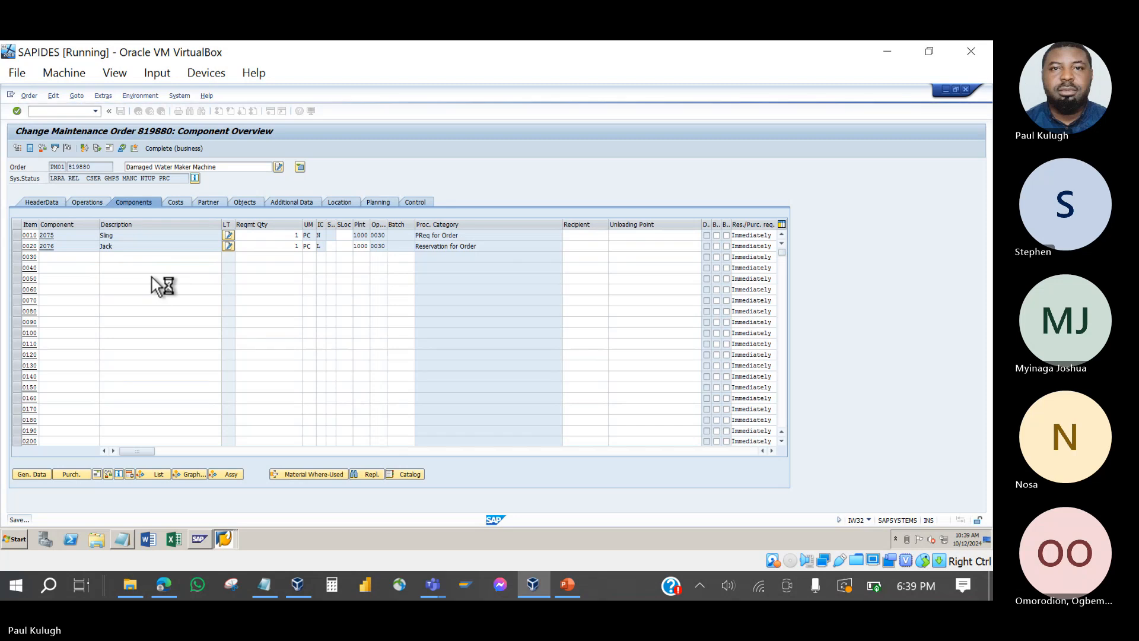
left_click(221, 539)
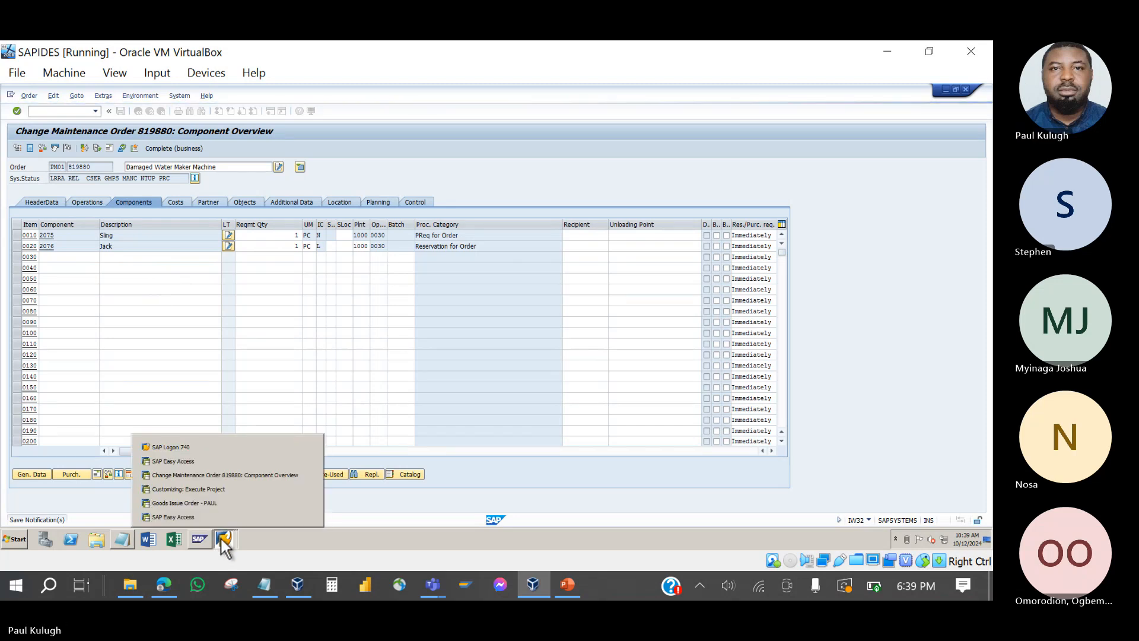
left_click(280, 251)
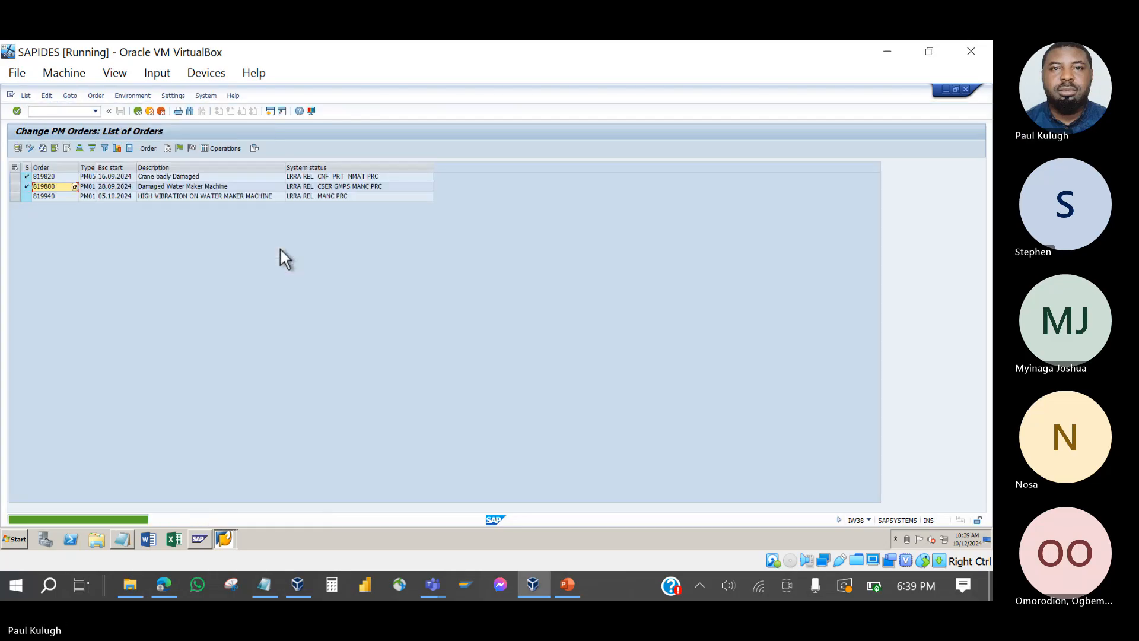
- Load the damaged water maker machine's maintenance order into the goods issue by entering its order number
left_click(225, 536)
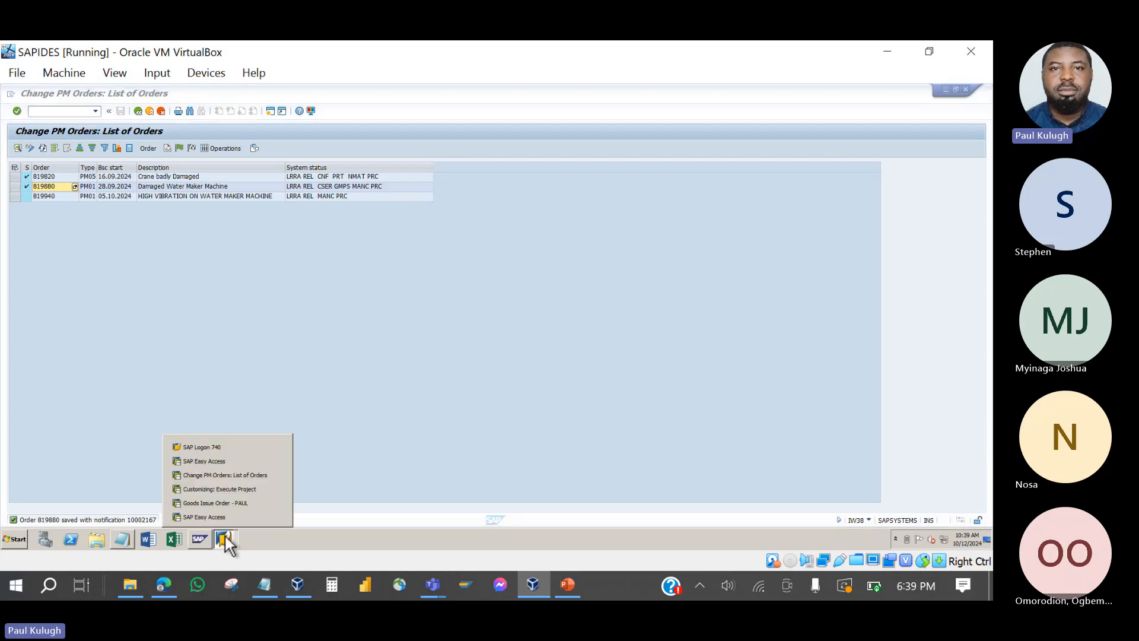
left_click(223, 502)
left_click(229, 169)
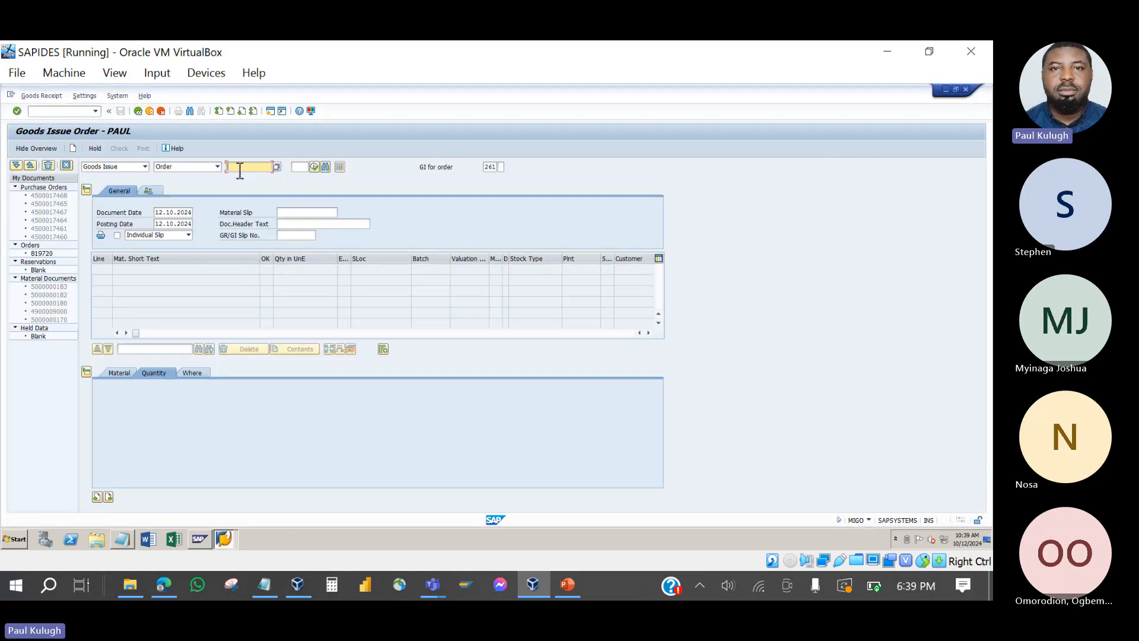
type("819880")
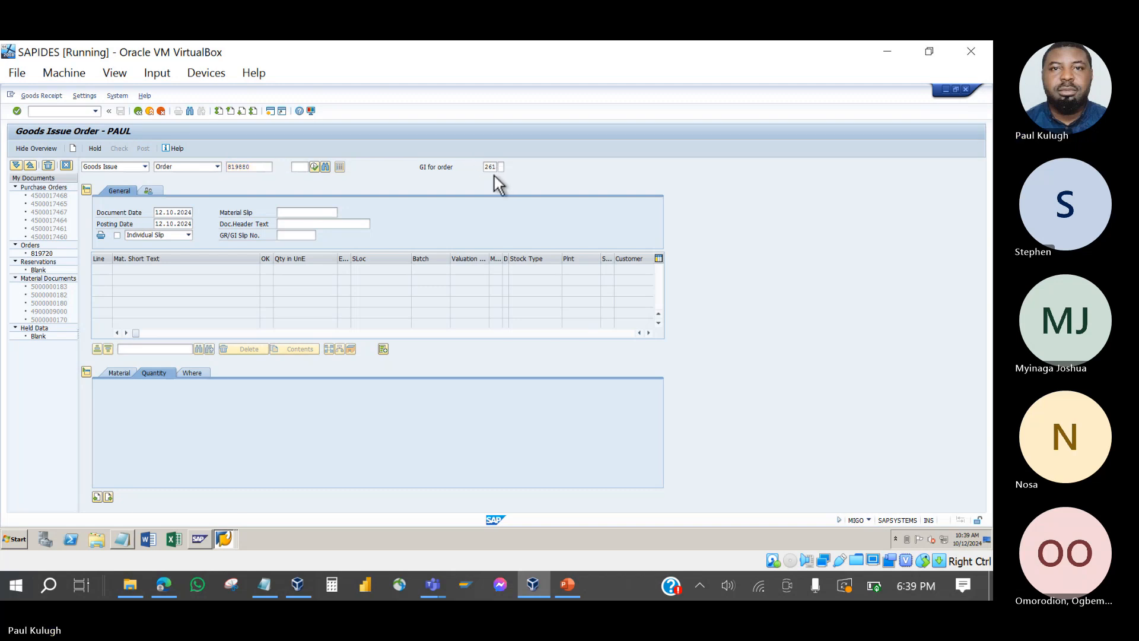
key("Return")
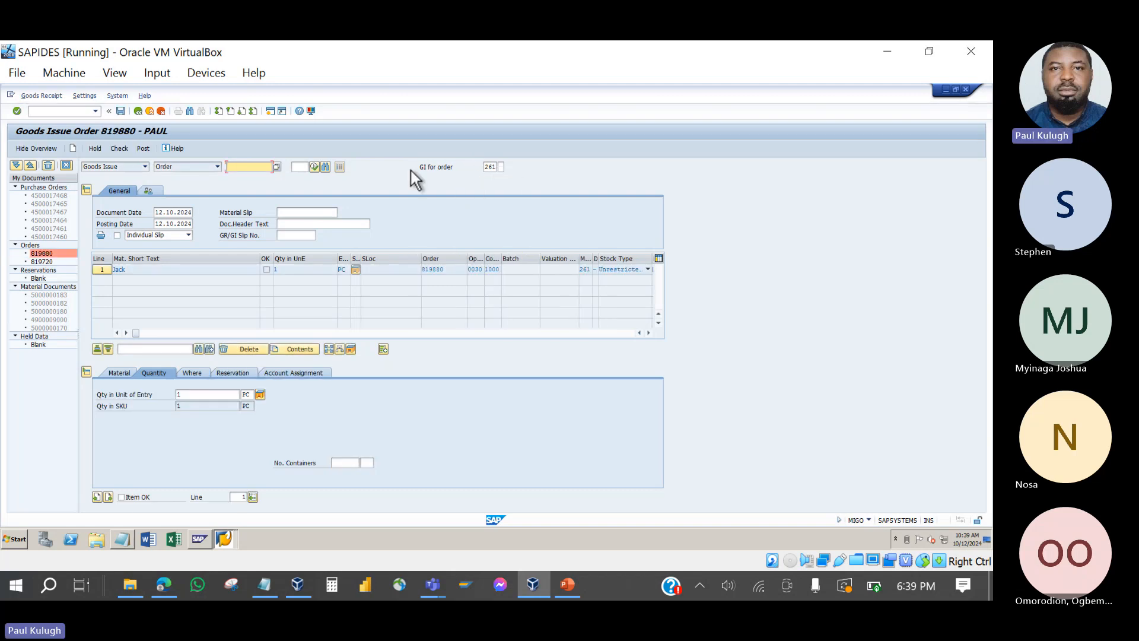
- Review the Jack item's material and quantity details, and set its storage location to 0005
left_click(149, 269)
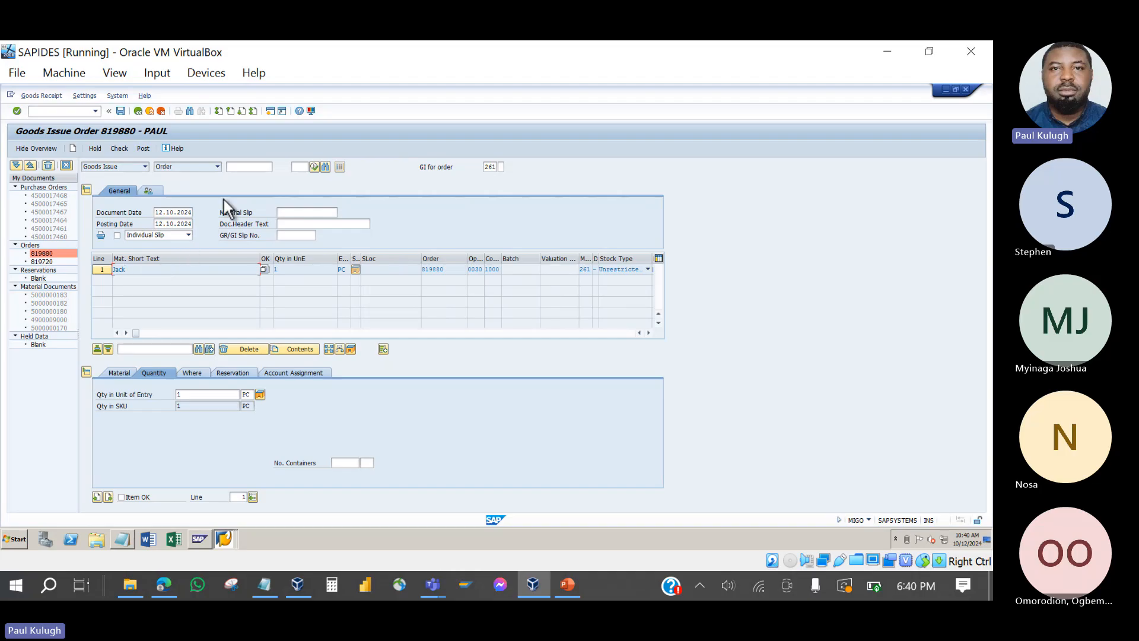
left_click(297, 271)
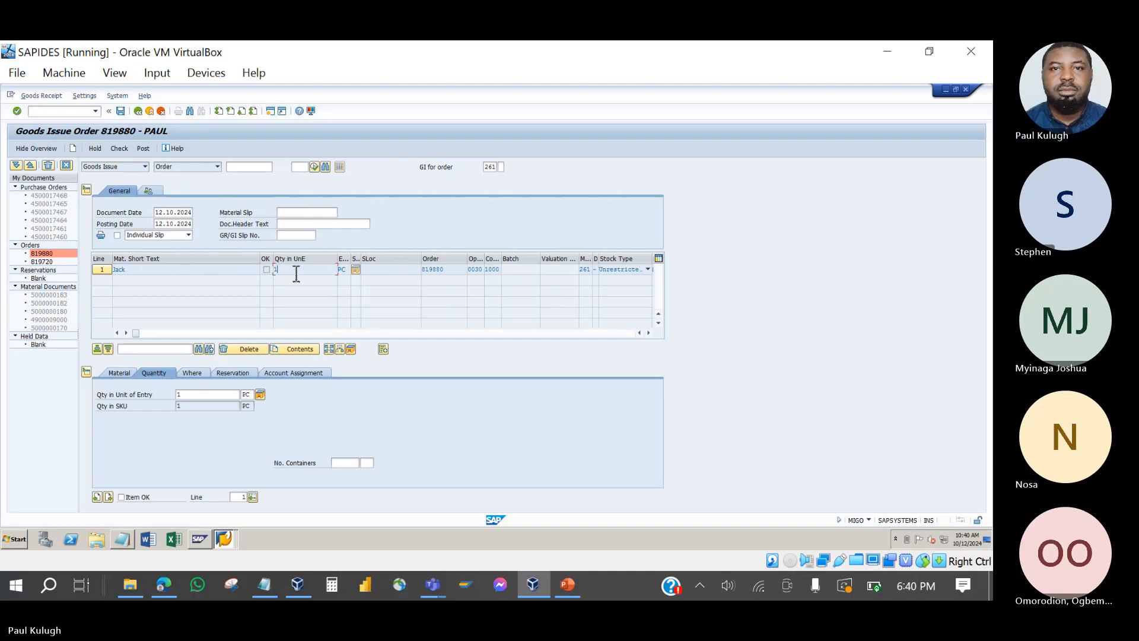
left_click(120, 373)
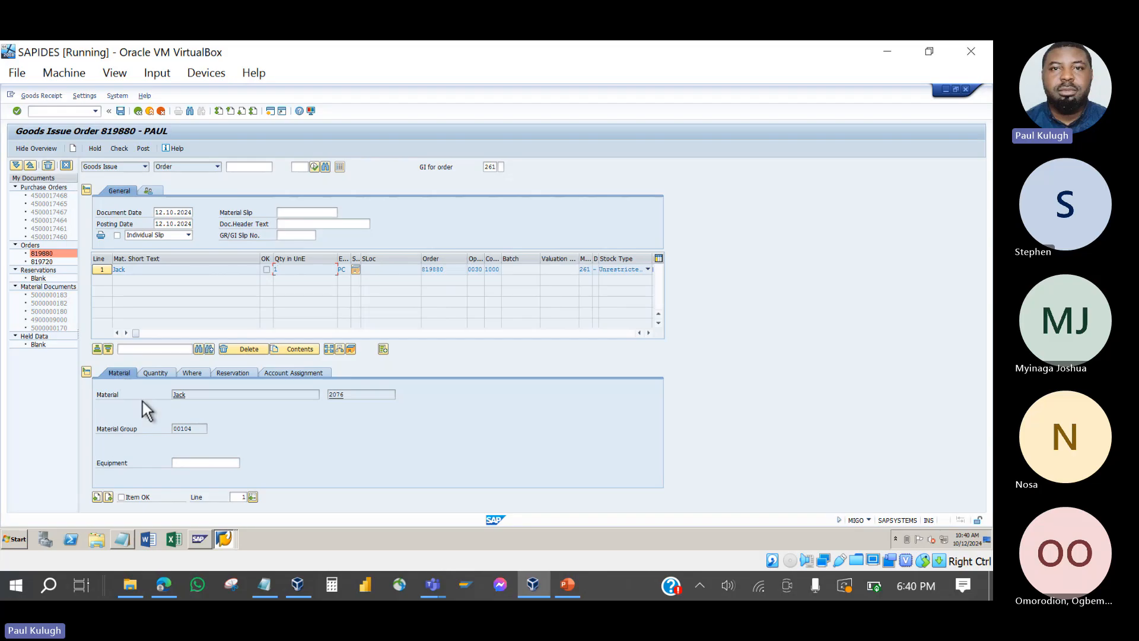
left_click(156, 372)
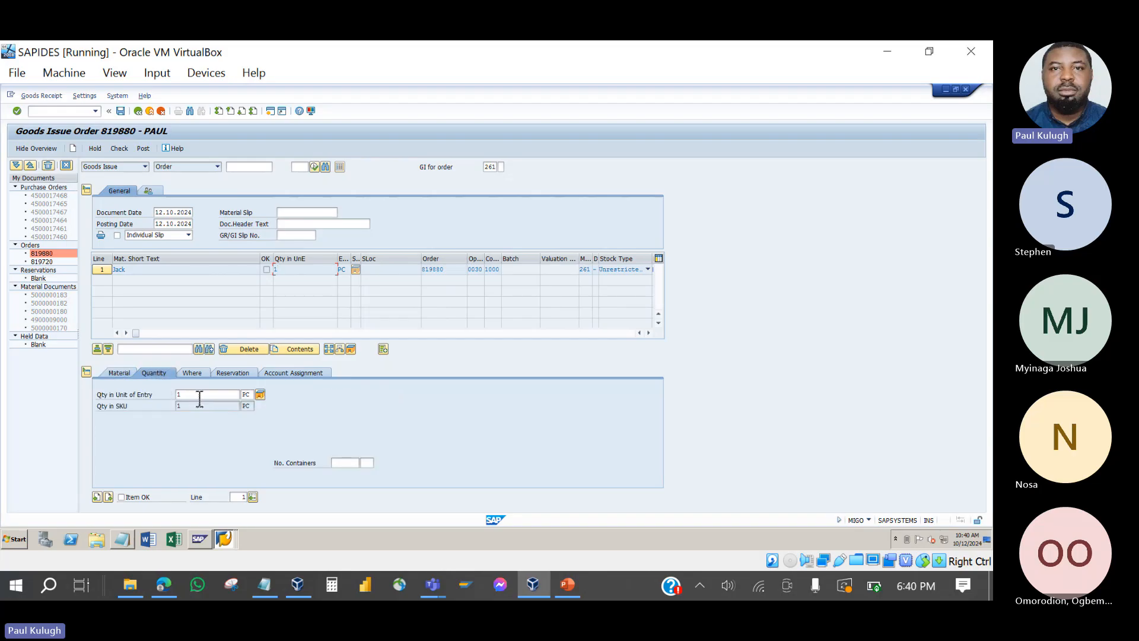
left_click(200, 397)
left_click(197, 374)
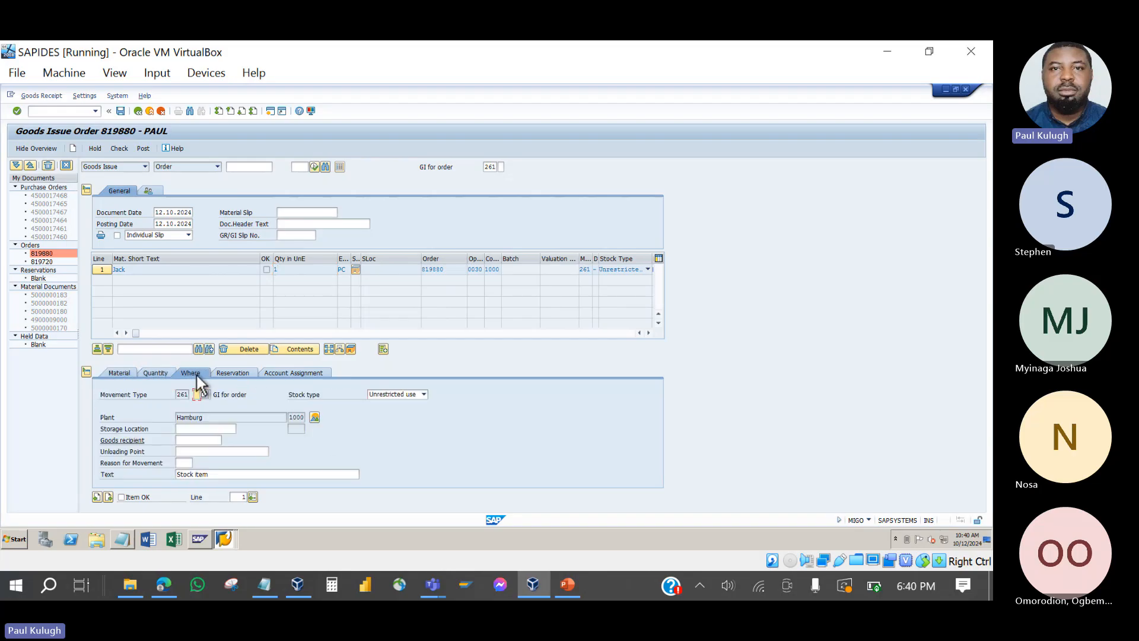
left_click(191, 430)
type("0005")
key("Return")
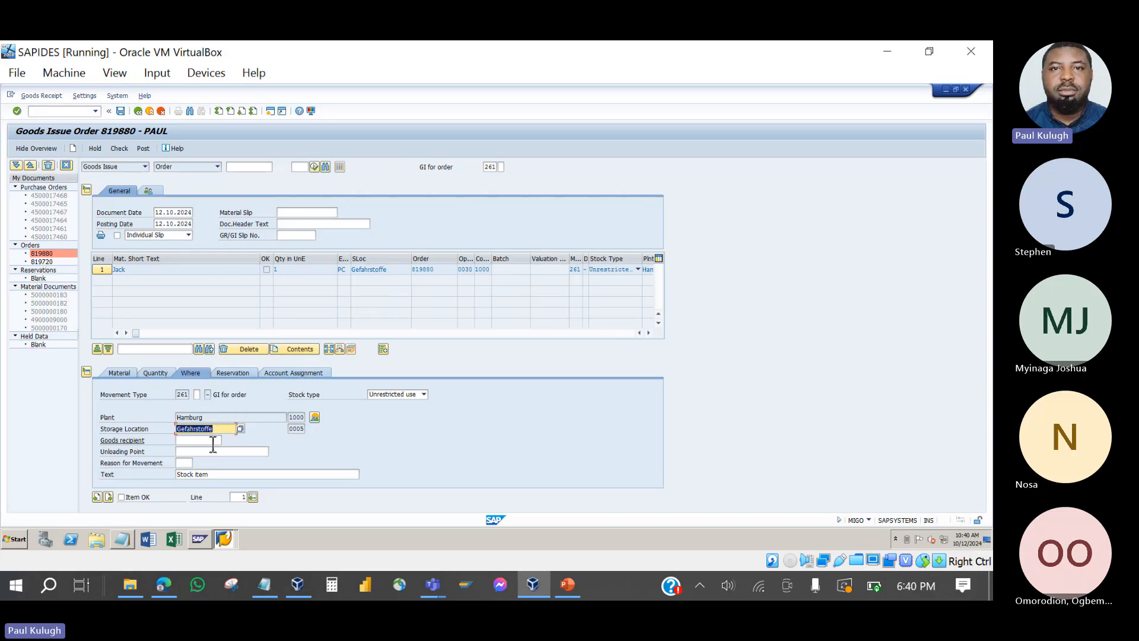
- Enter the goods recipient's name and set the unloading point to PHC for the Jack item
left_click(201, 441)
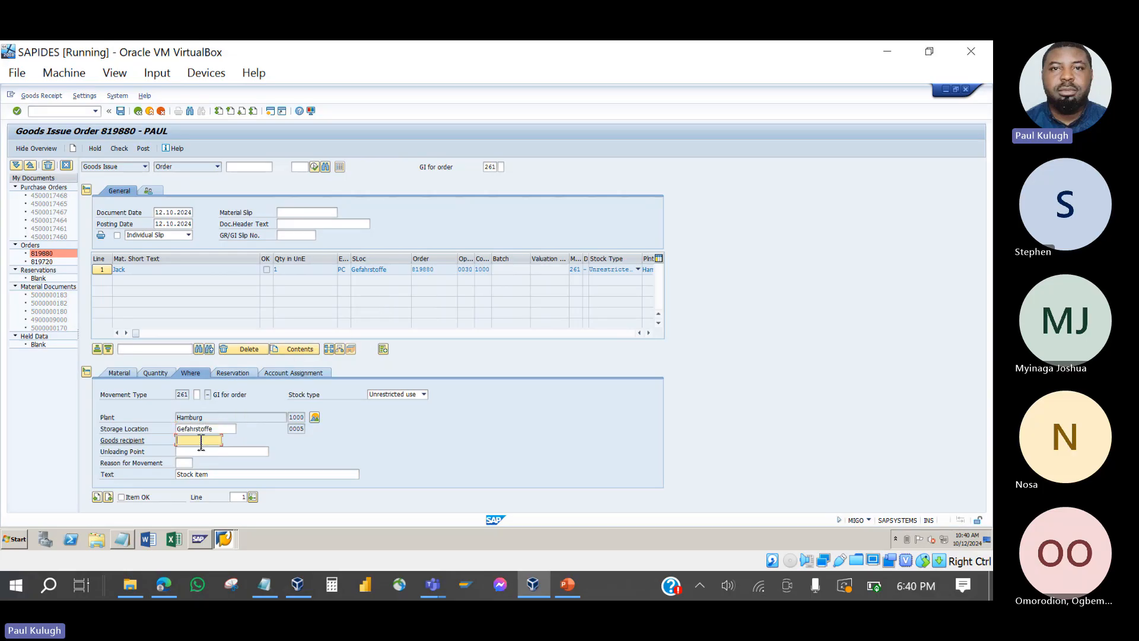
type("PAUL")
left_click(209, 452)
type("PHC")
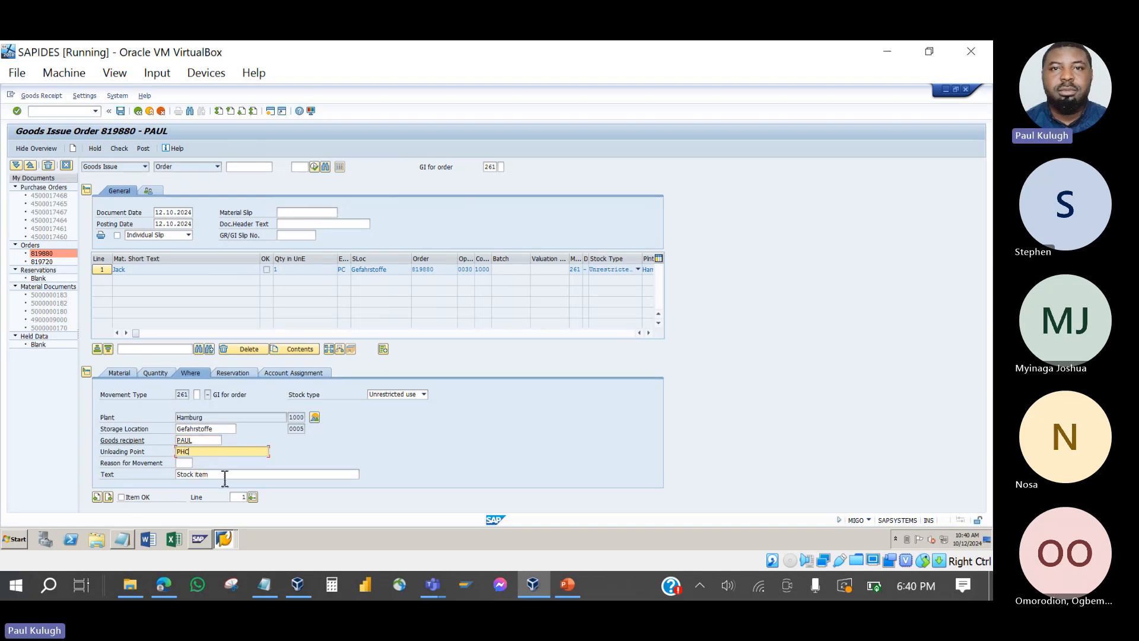
- Replace the Jack item's text with "Withdrawal for repaire of Bulldozzer"
left_click(226, 475)
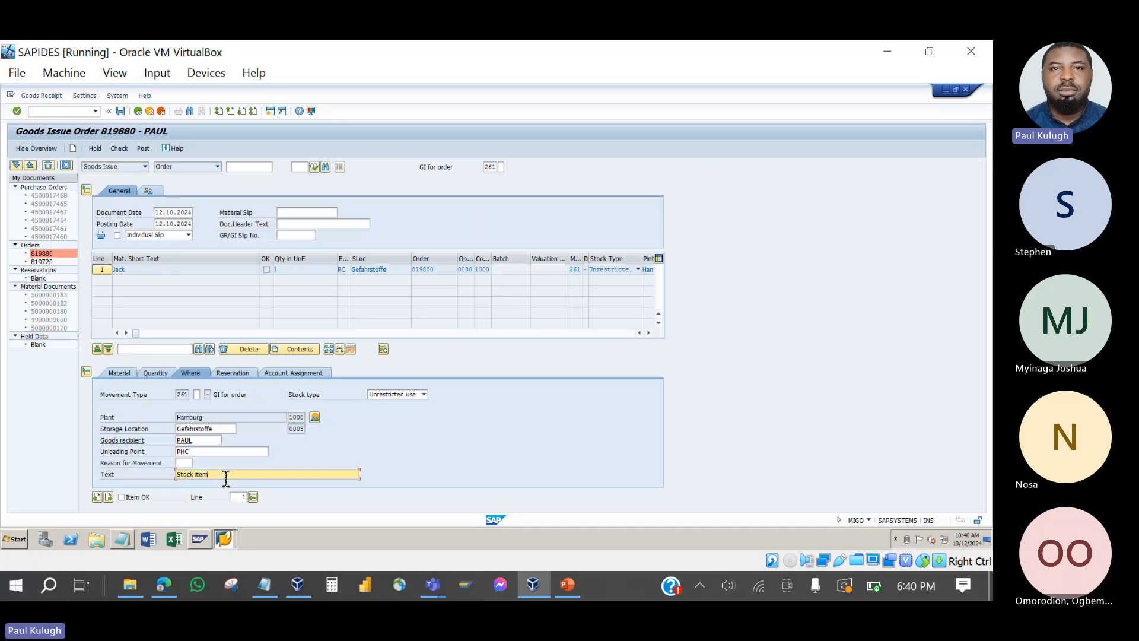
key("BackSpace")
key("BackSpace")
key("BackSpace")
key("BackSpace")
key("BackSpace")
key("BackSpace")
key("BackSpace")
key("BackSpace")
key("BackSpace")
type("wITHR")
key("BackSpace")
key("BackSpace")
key("BackSpace")
key("BackSpace")
key("BackSpace")
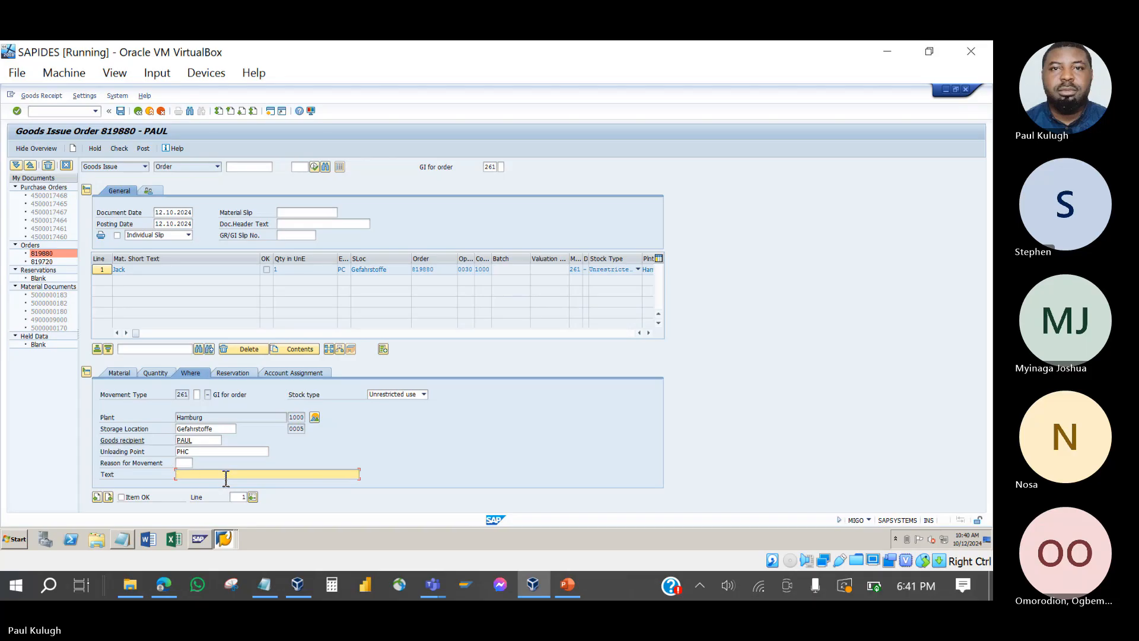
type("Withdrawal for")
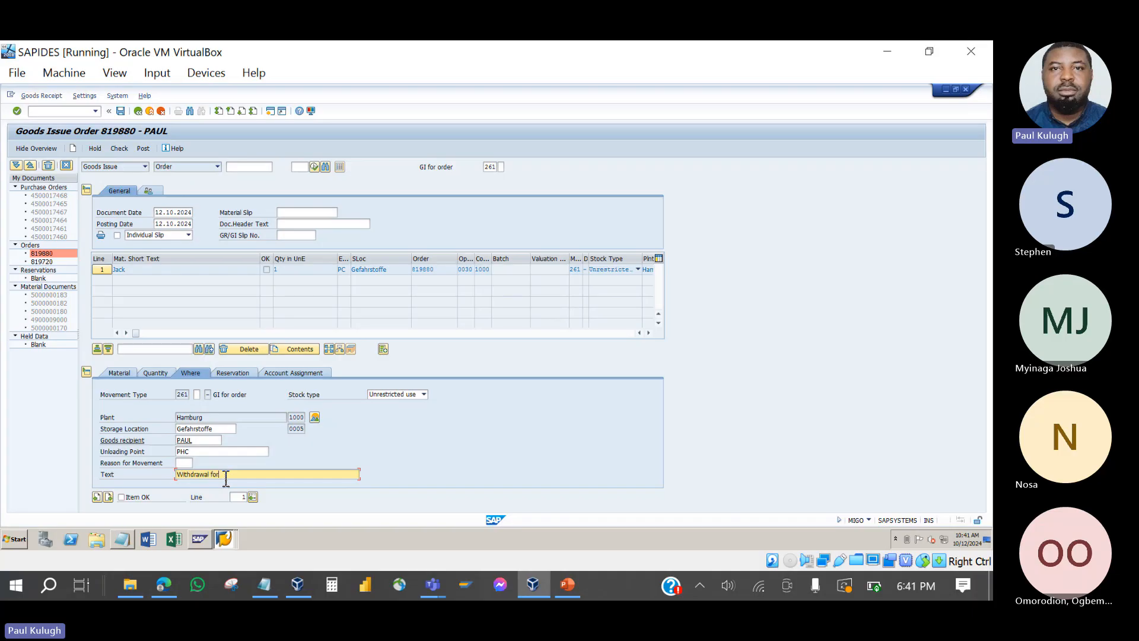
type(" repaire of B")
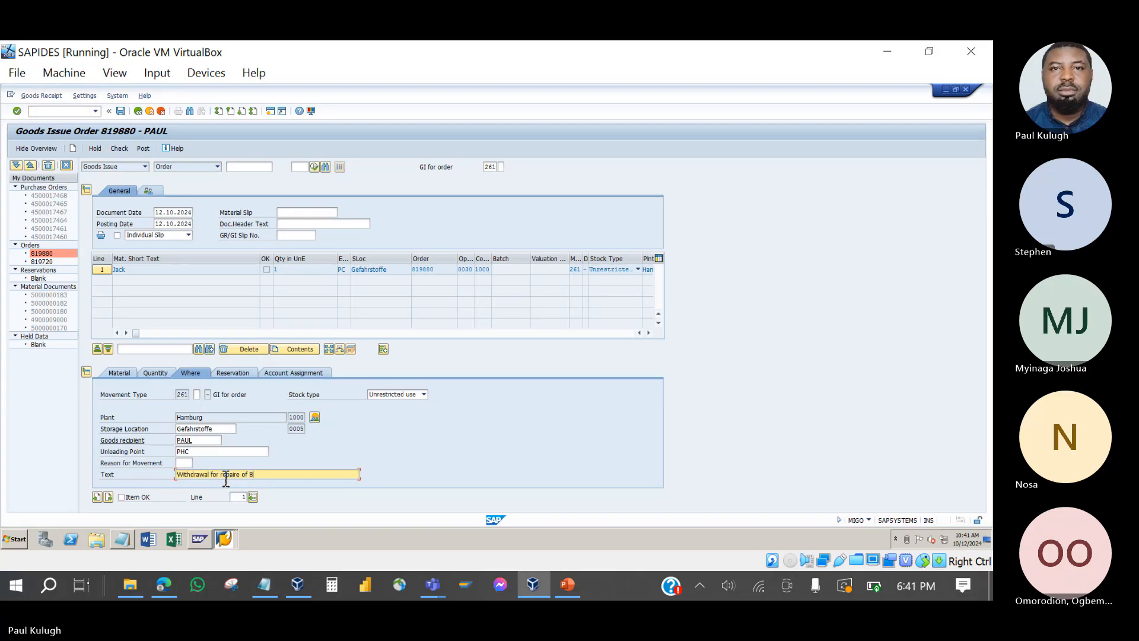
type("dozzer")
key("ctrl+a")
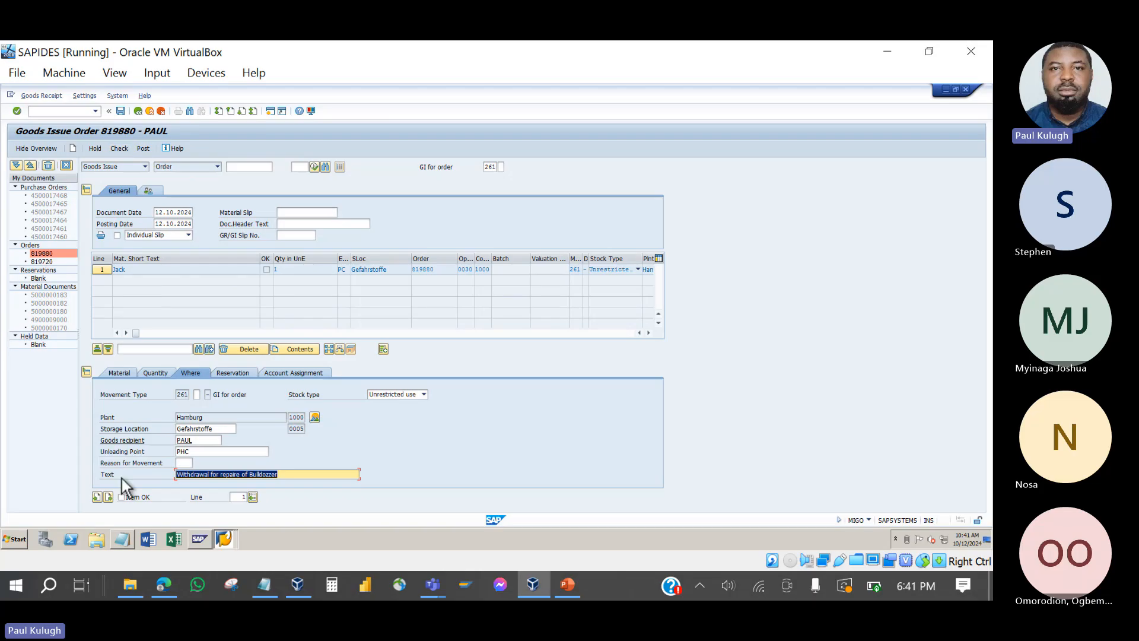
- Mark the Jack item as OK, then check and post the goods issue document
left_click(122, 498)
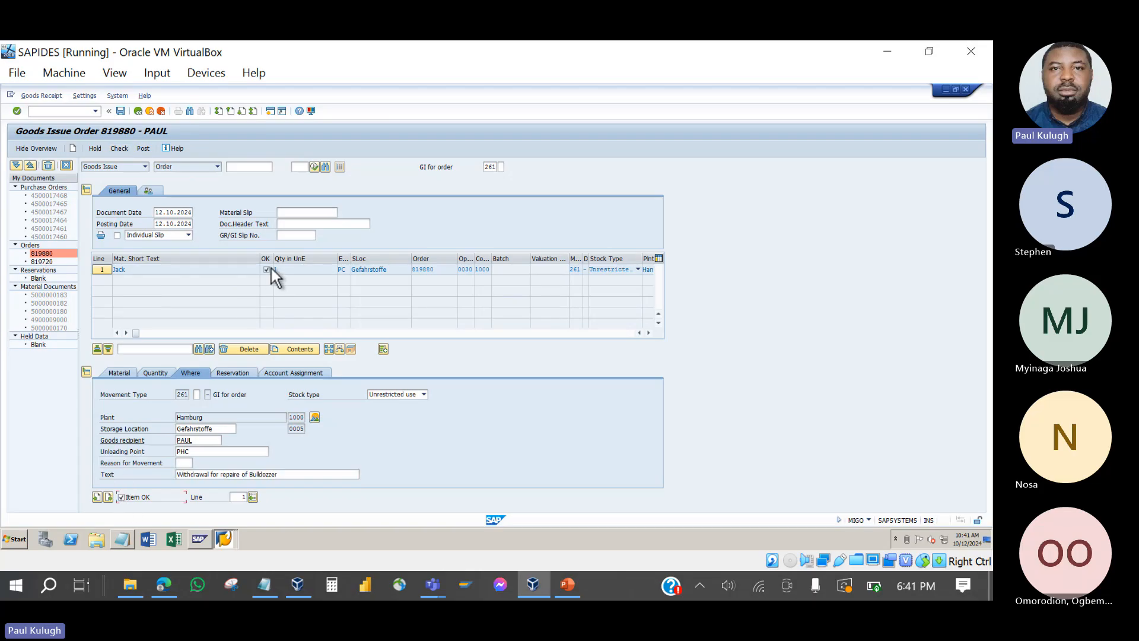
left_click(120, 149)
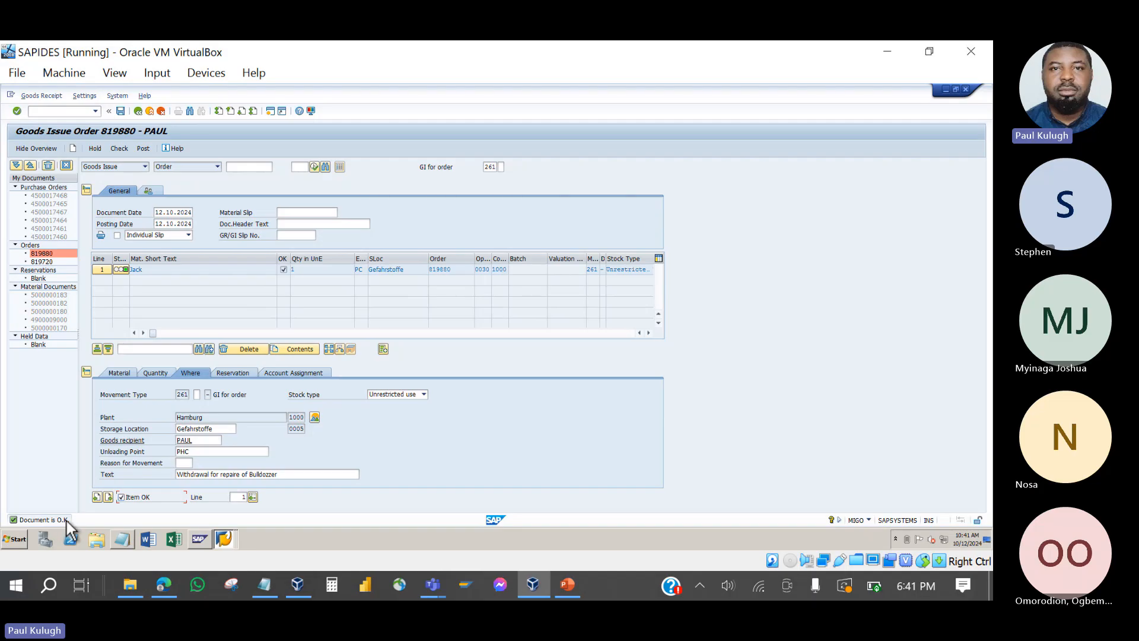
left_click(144, 148)
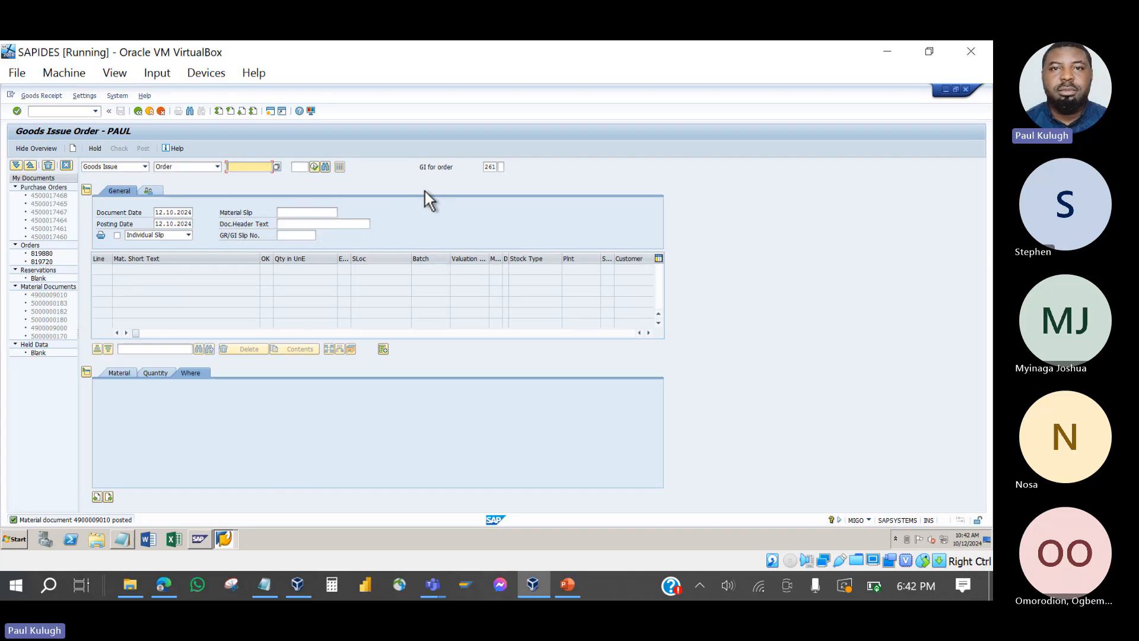
- Leave the goods issue and reopen the Damaged Water Maker Machine order from the PM orders list
left_click(138, 111)
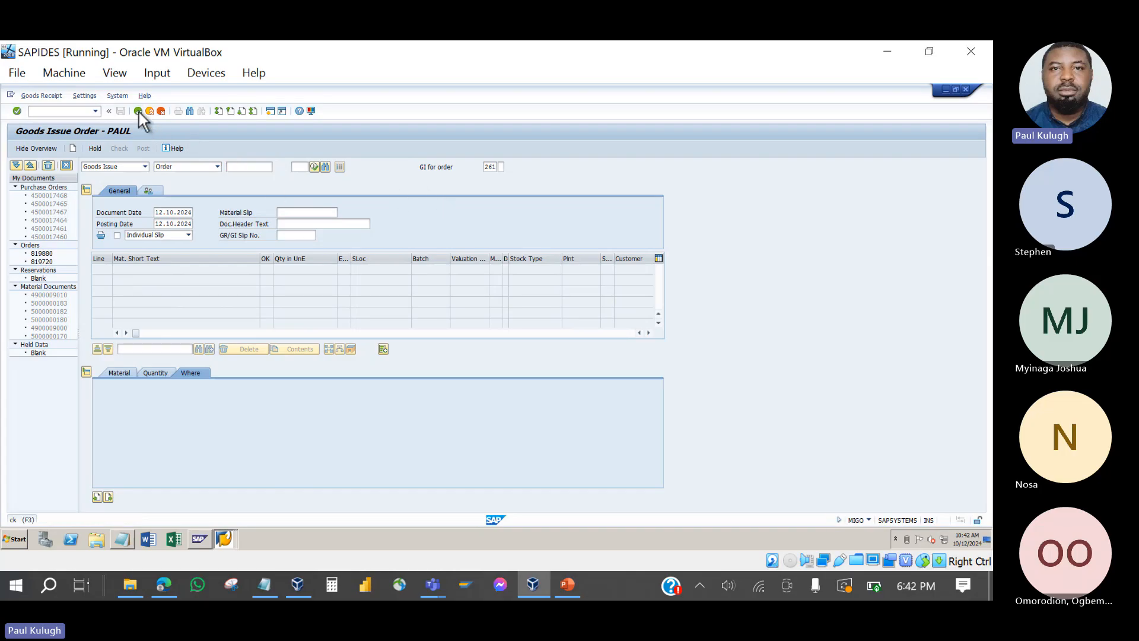
left_click(224, 538)
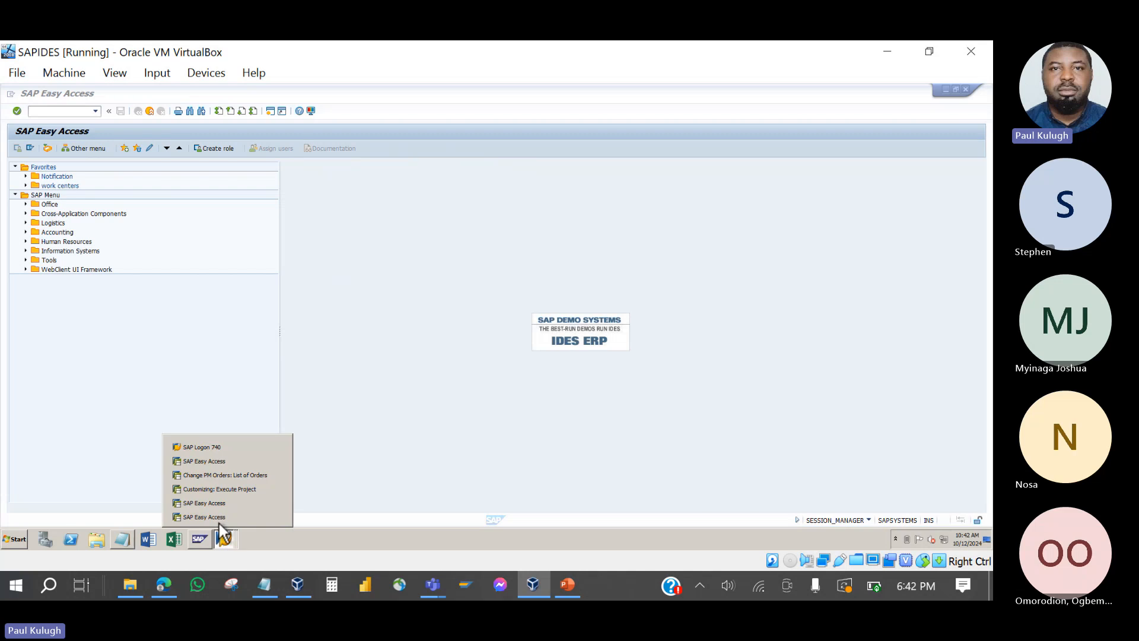
left_click(236, 475)
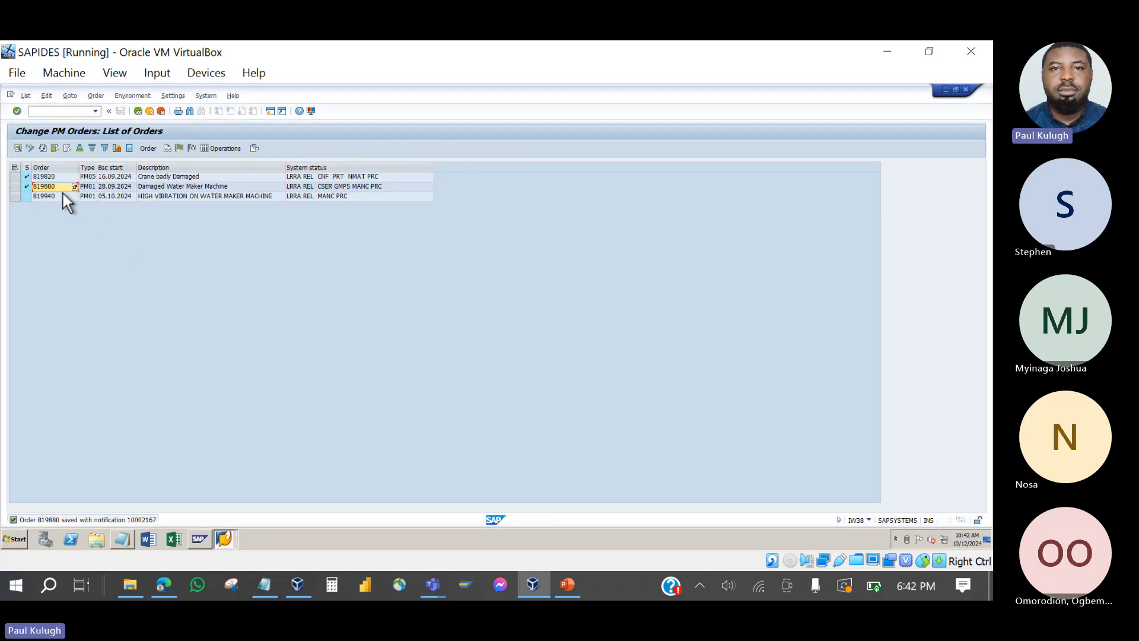
double_click(48, 185)
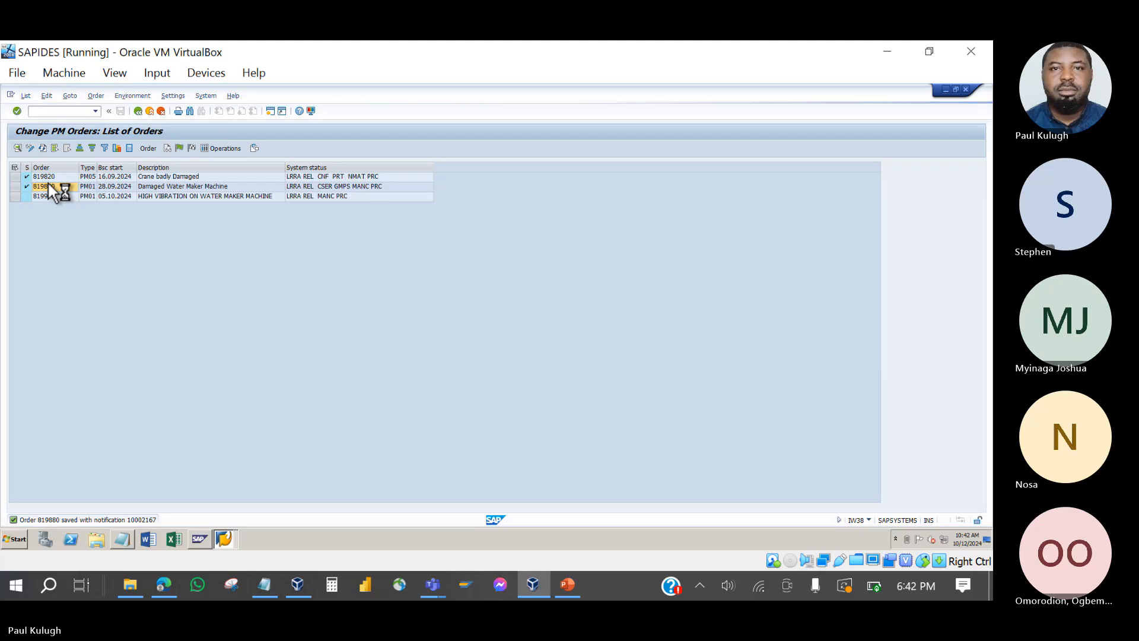
double_click(47, 184)
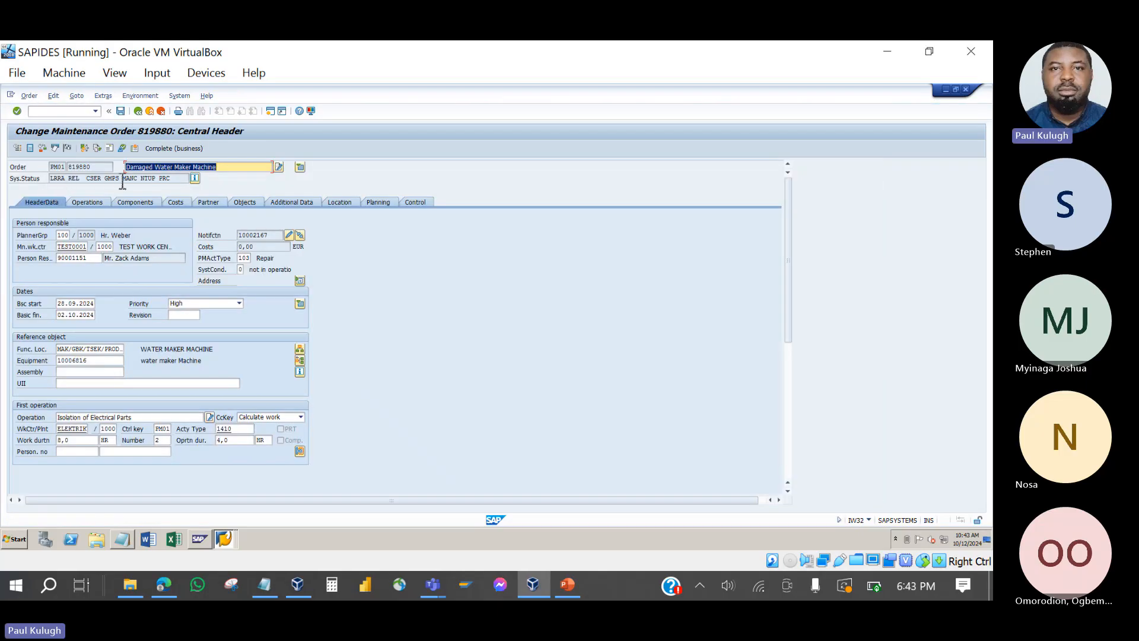
- Examine the GMPS entry in the order's system status and open the order's component overview
left_click_drag(117, 181, 102, 181)
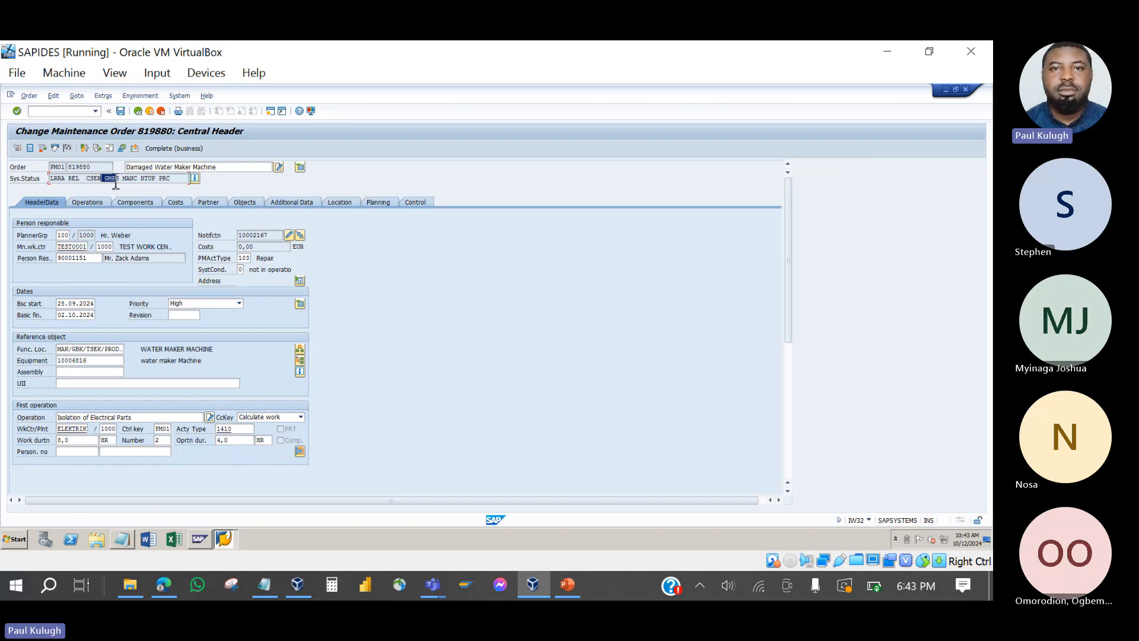
left_click(128, 184)
left_click_drag(108, 181, 115, 181)
left_click(124, 203)
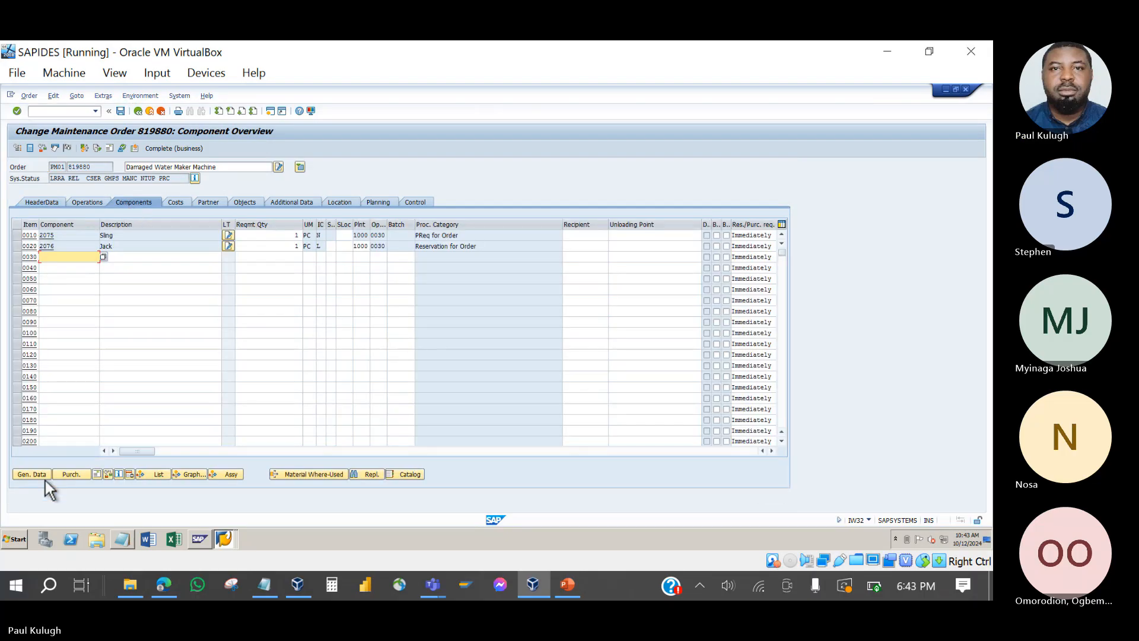
- Check the Jack component's withdrawal quantity in its general data and return to the component overview
left_click(34, 473)
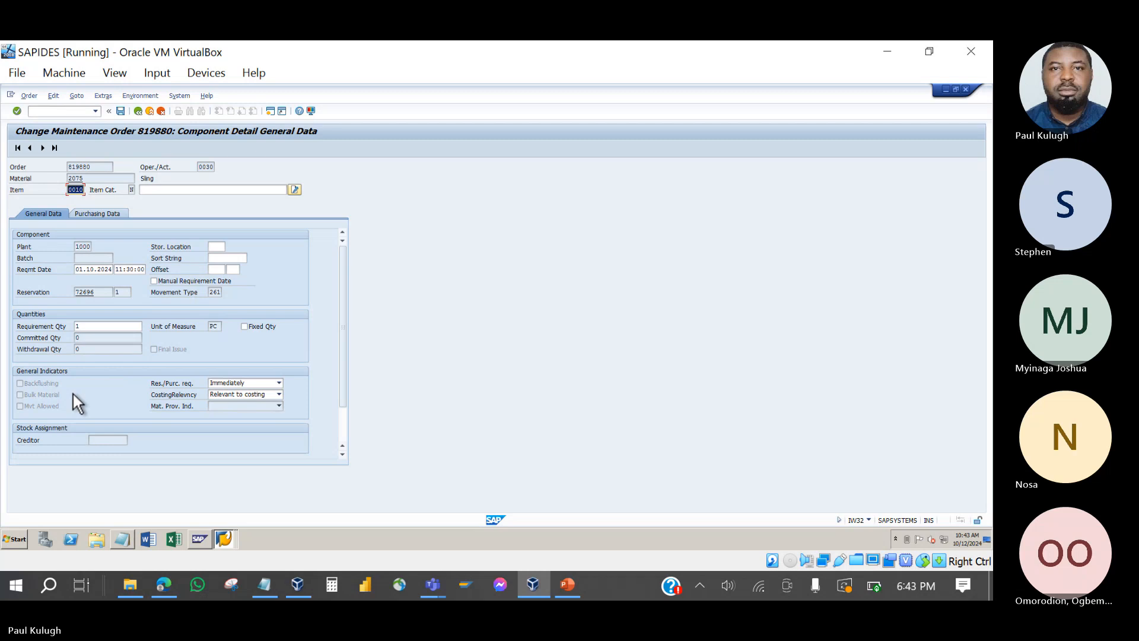
left_click(55, 148)
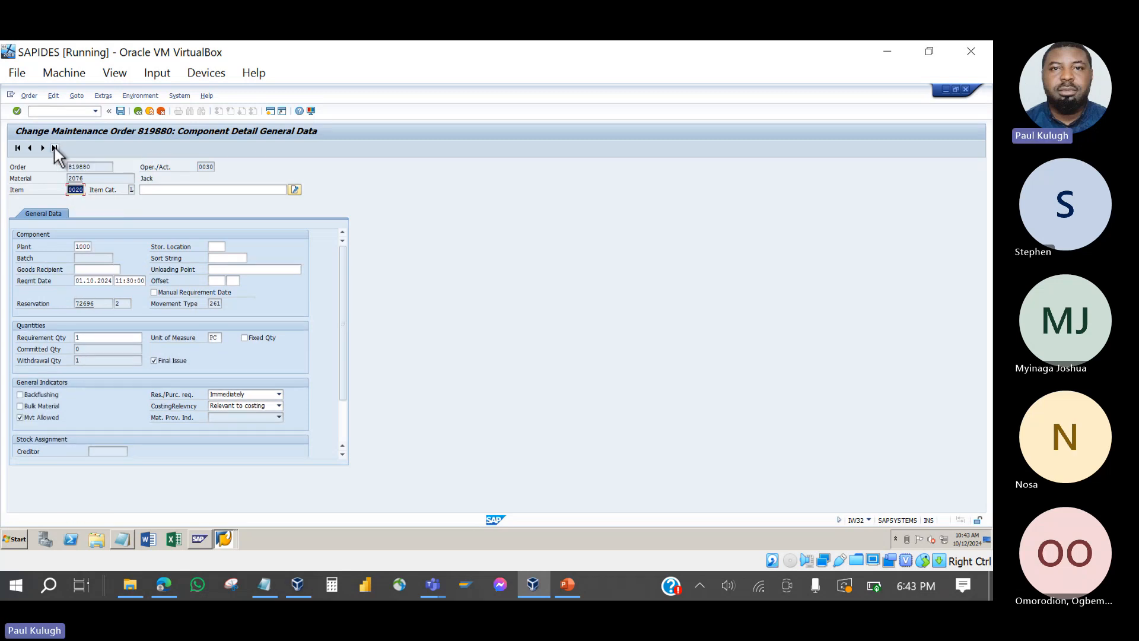
left_click(104, 180)
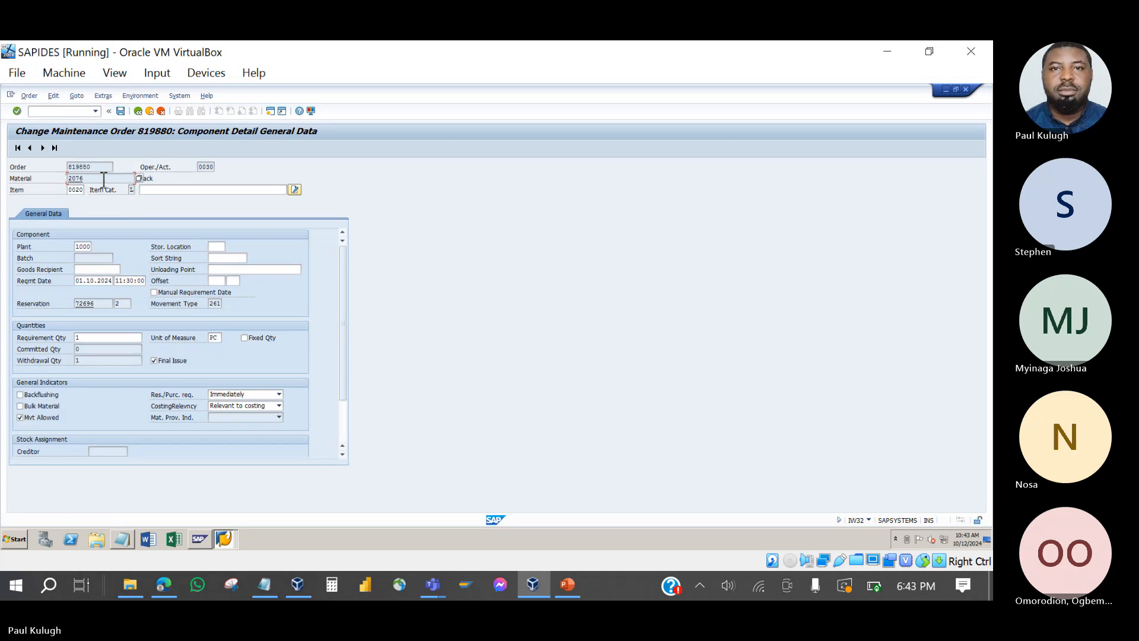
double_click(75, 361)
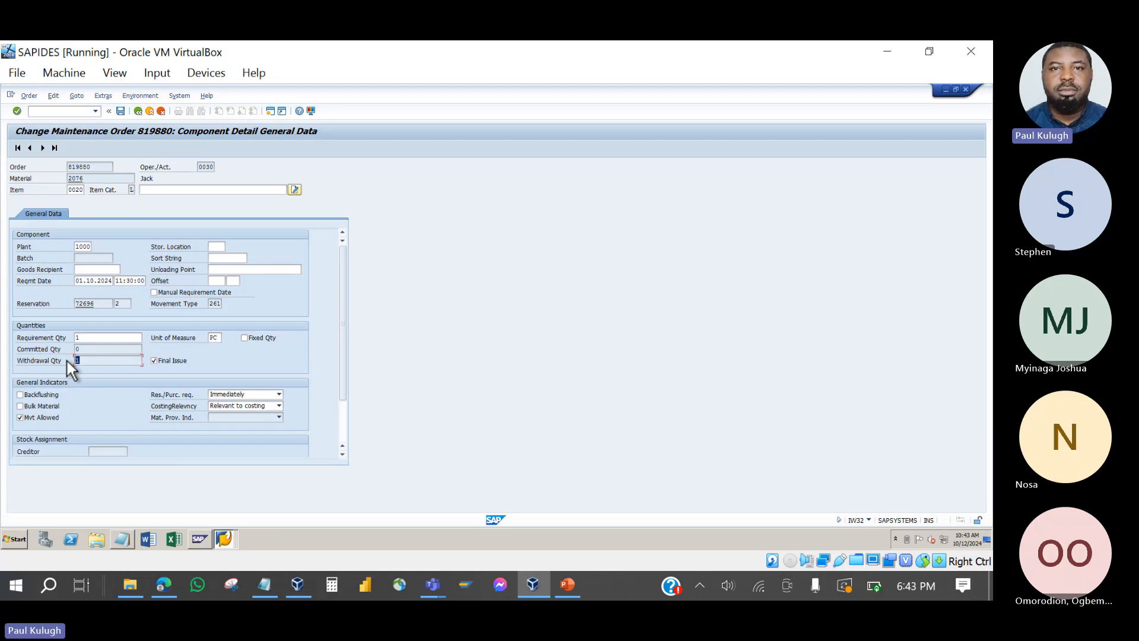
left_click(92, 367)
left_click(138, 111)
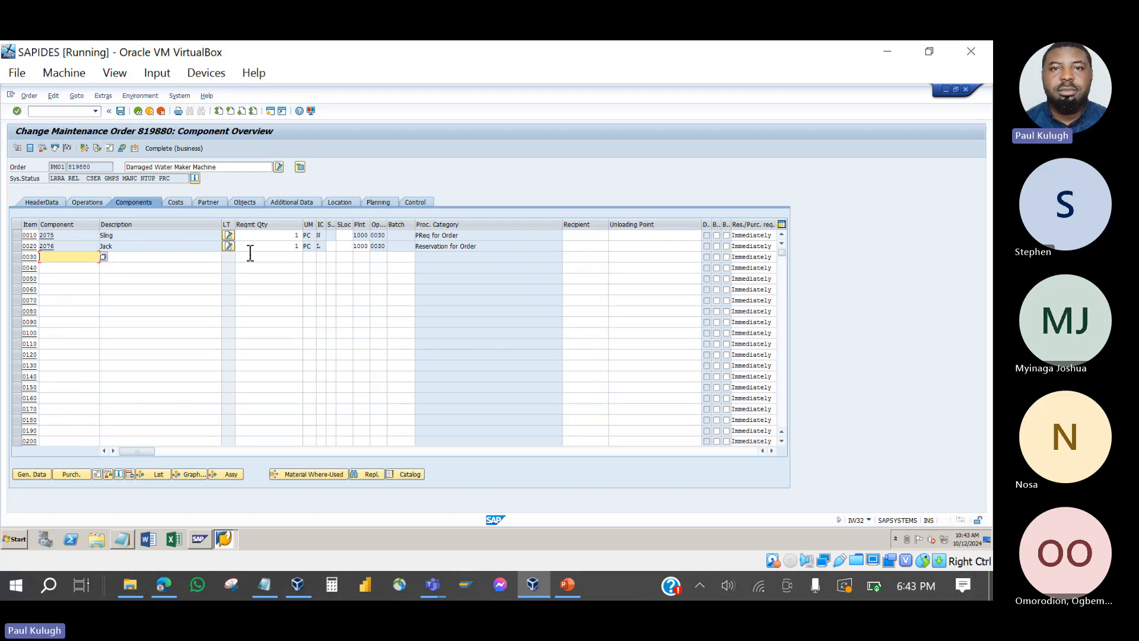
left_click(270, 247)
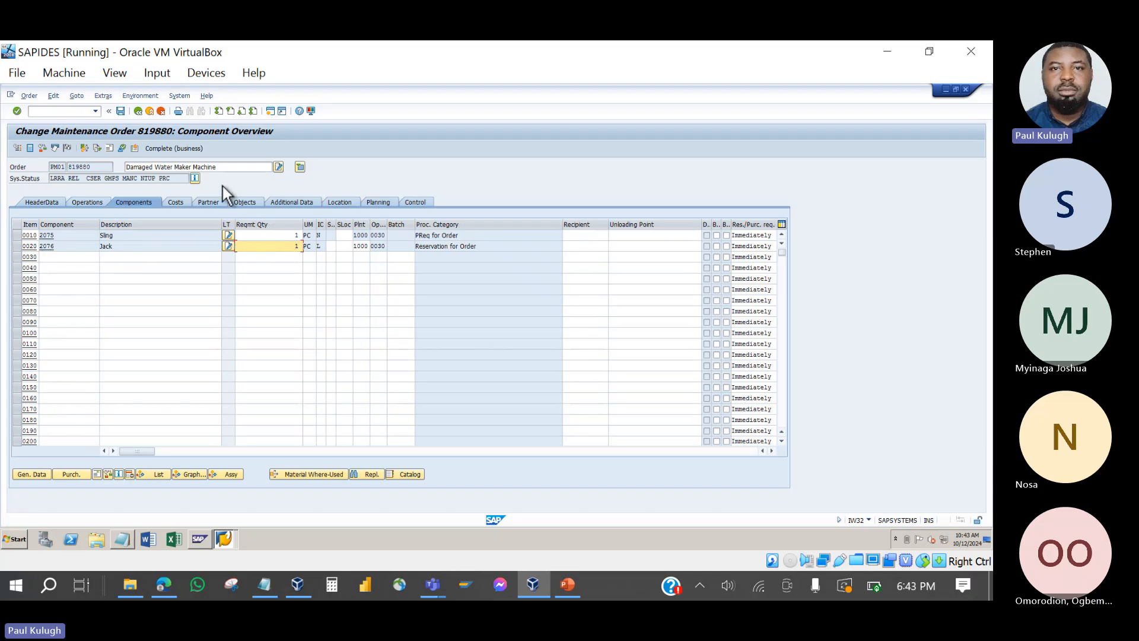
- Examine the order's document flow from the maintenance notification to the goods issue and goods receipt, and return to the component overview
left_click(97, 149)
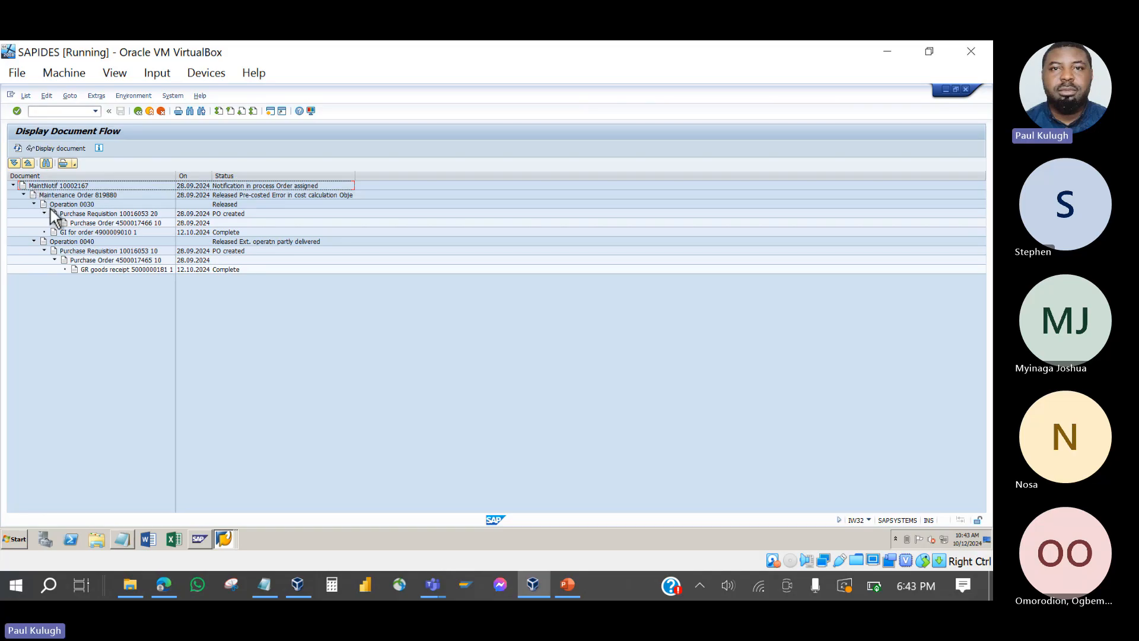
left_click(150, 270)
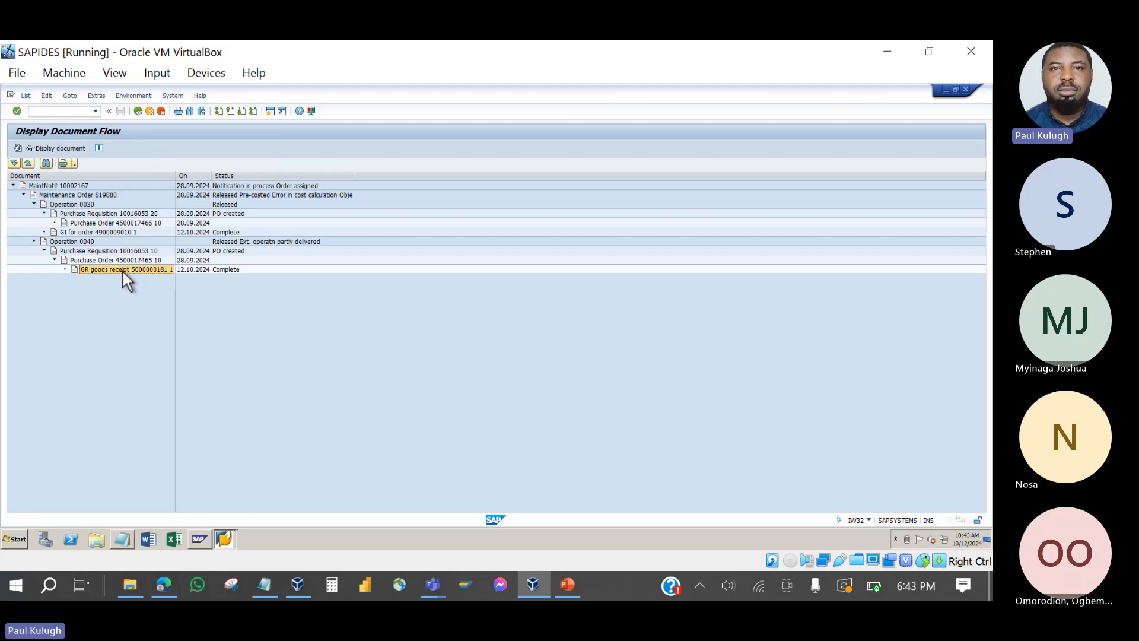
left_click(91, 259)
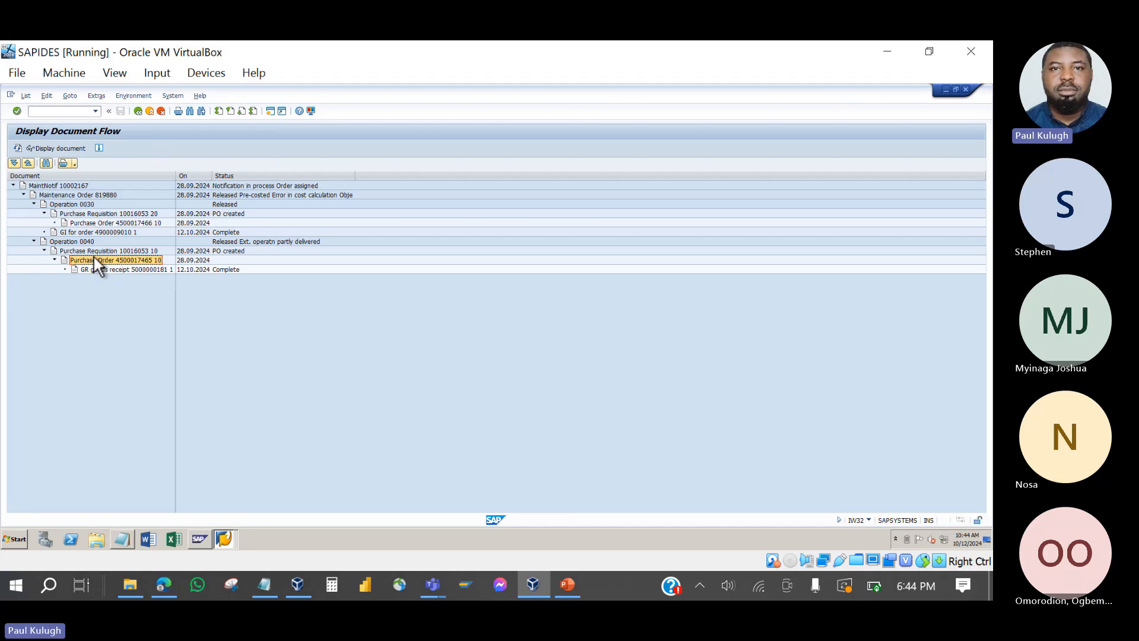
left_click(102, 251)
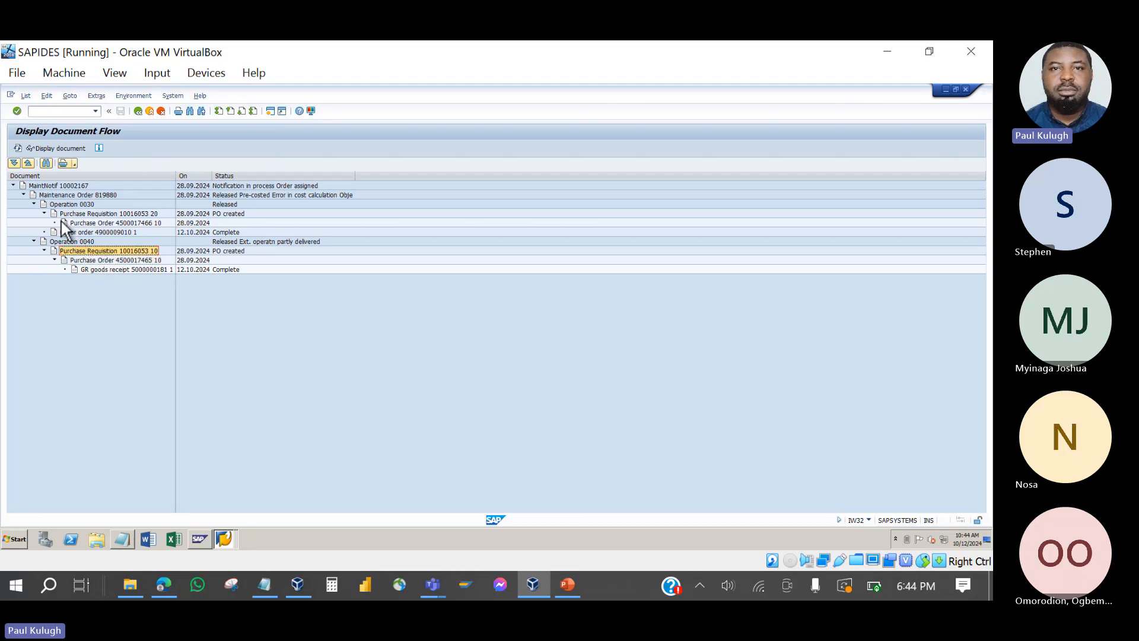
left_click(77, 259)
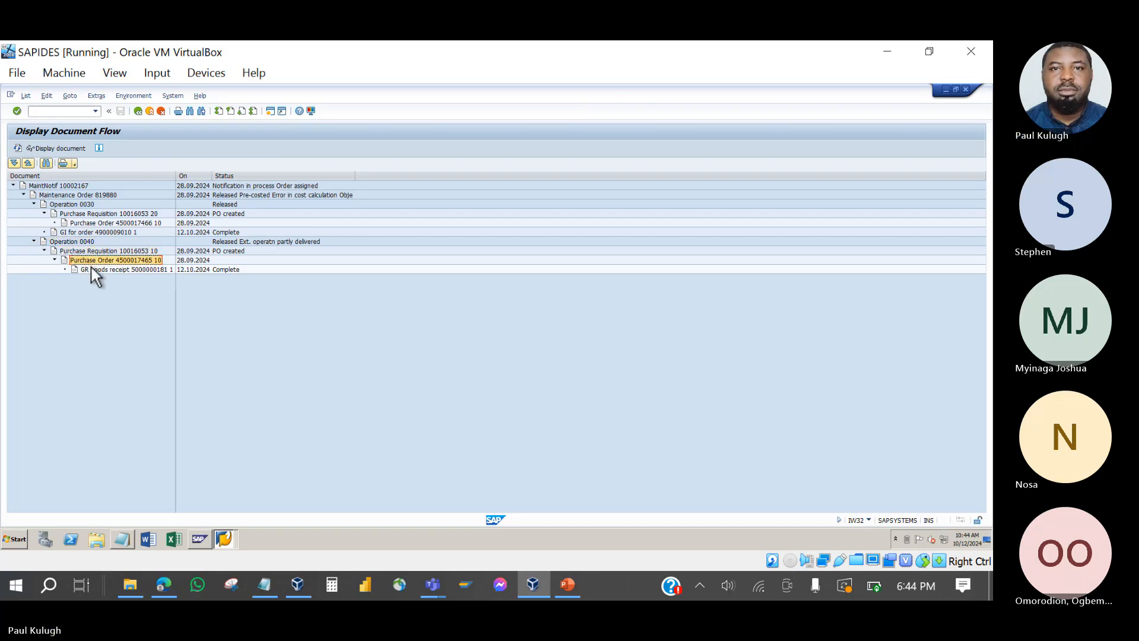
left_click(91, 268)
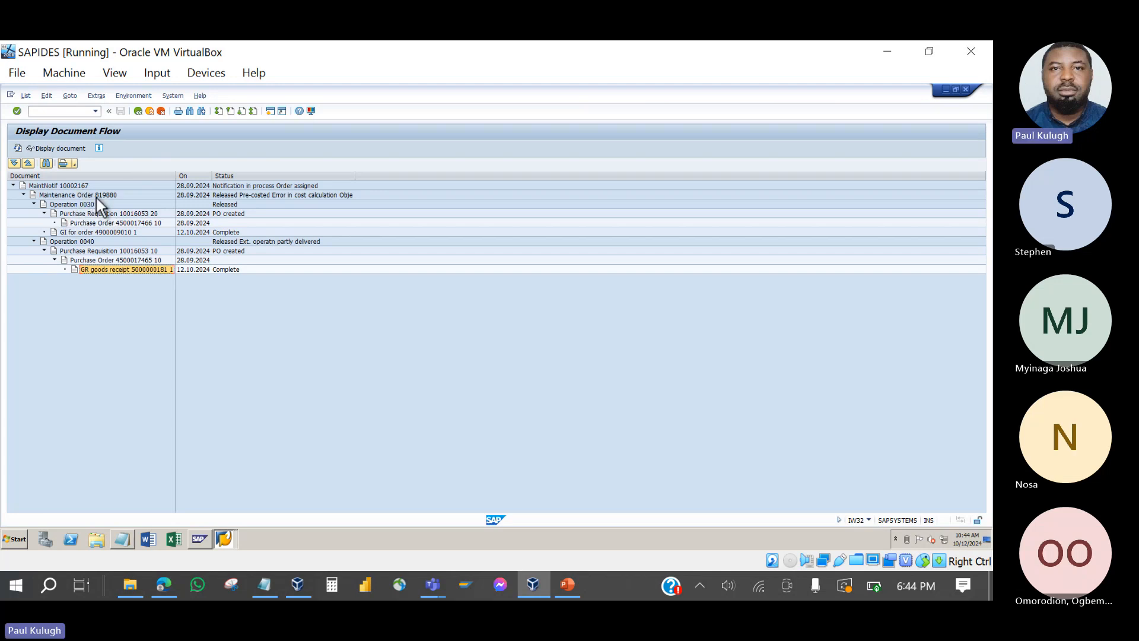
left_click(72, 184)
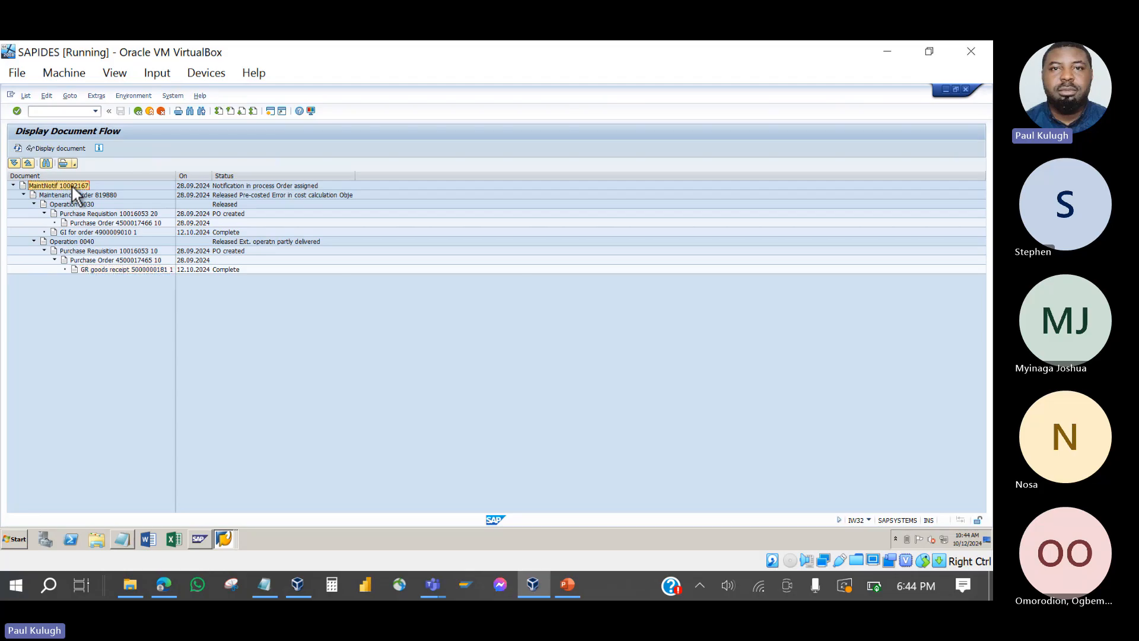
left_click(84, 195)
left_click(91, 213)
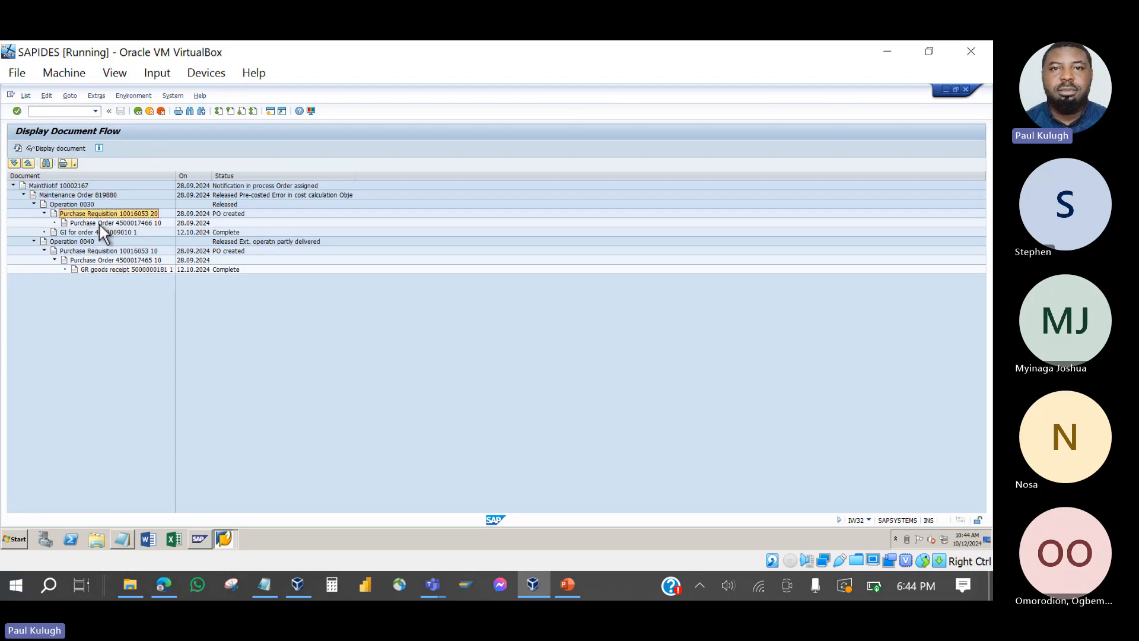
left_click(101, 223)
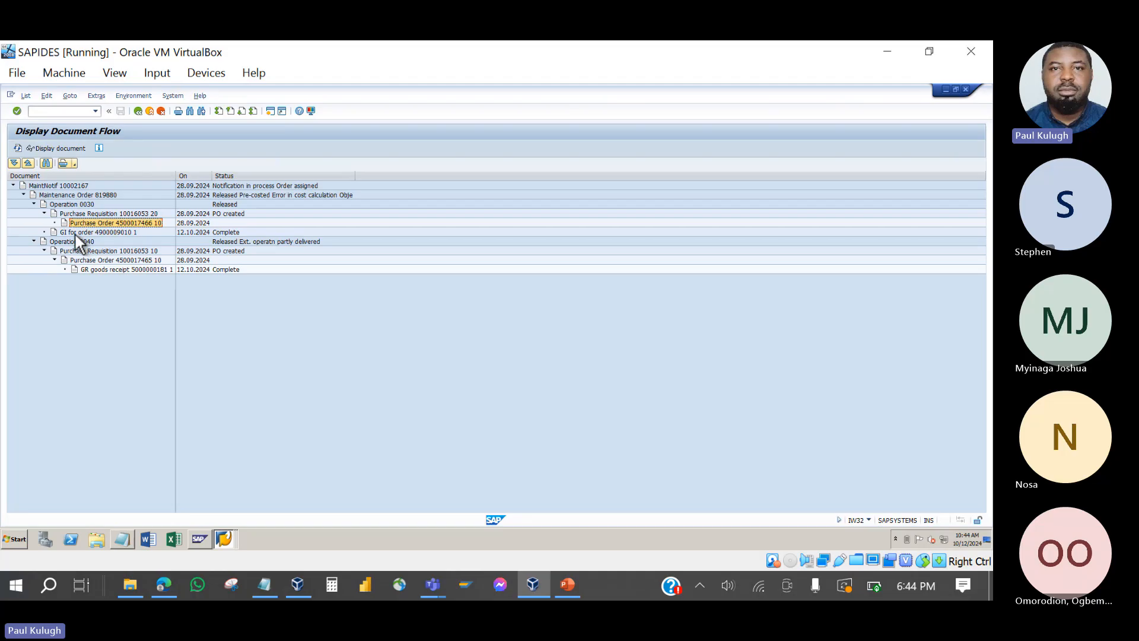
left_click(77, 233)
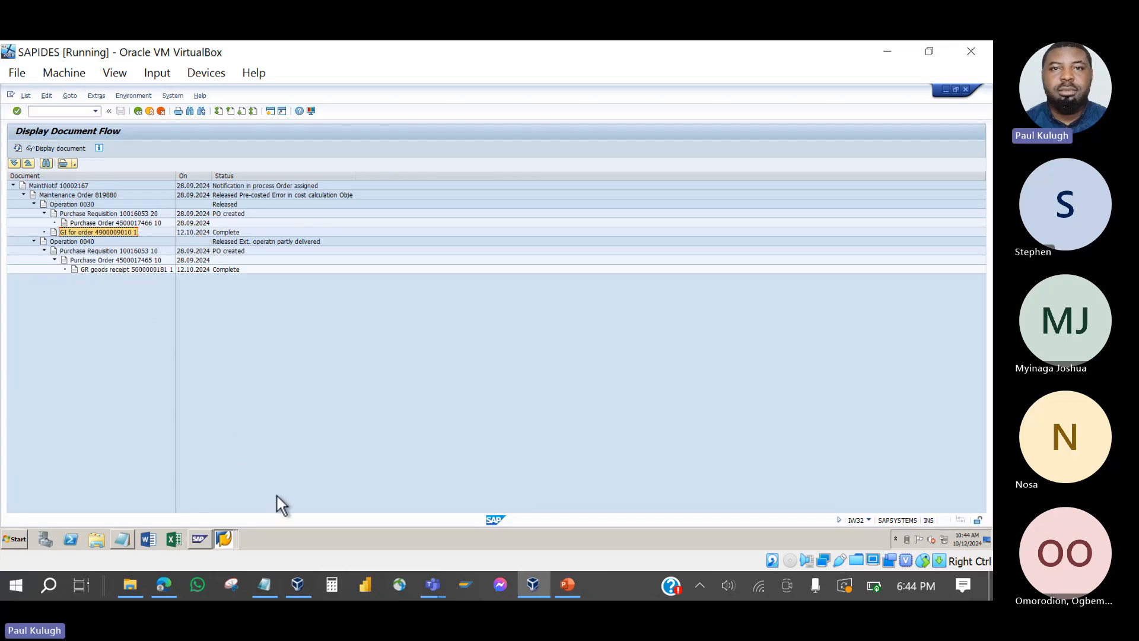
left_click(138, 112)
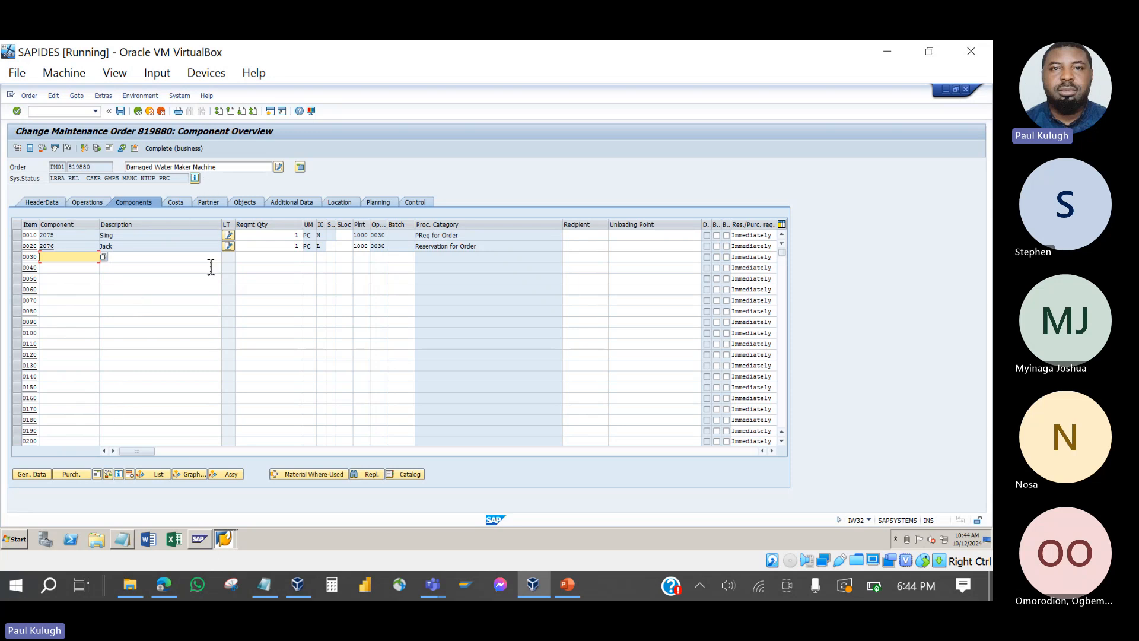
- In another SAP session, run the MMBE stock overview for material 2076 in plant 1000, storage location 0005, and check its unrestricted-use stock
left_click(223, 538)
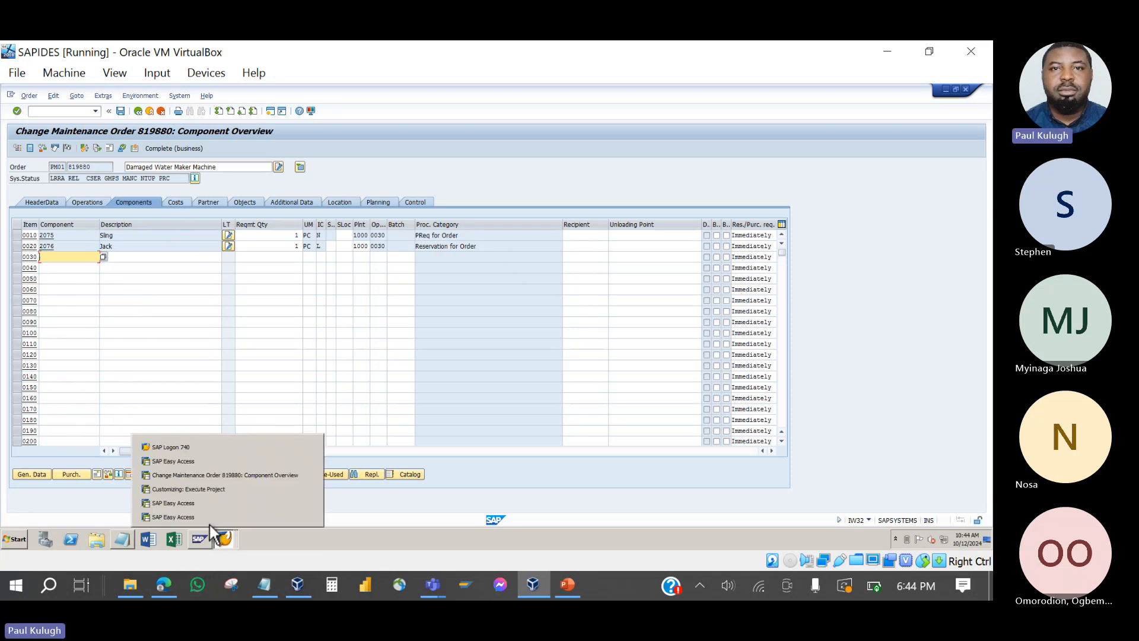
left_click(186, 502)
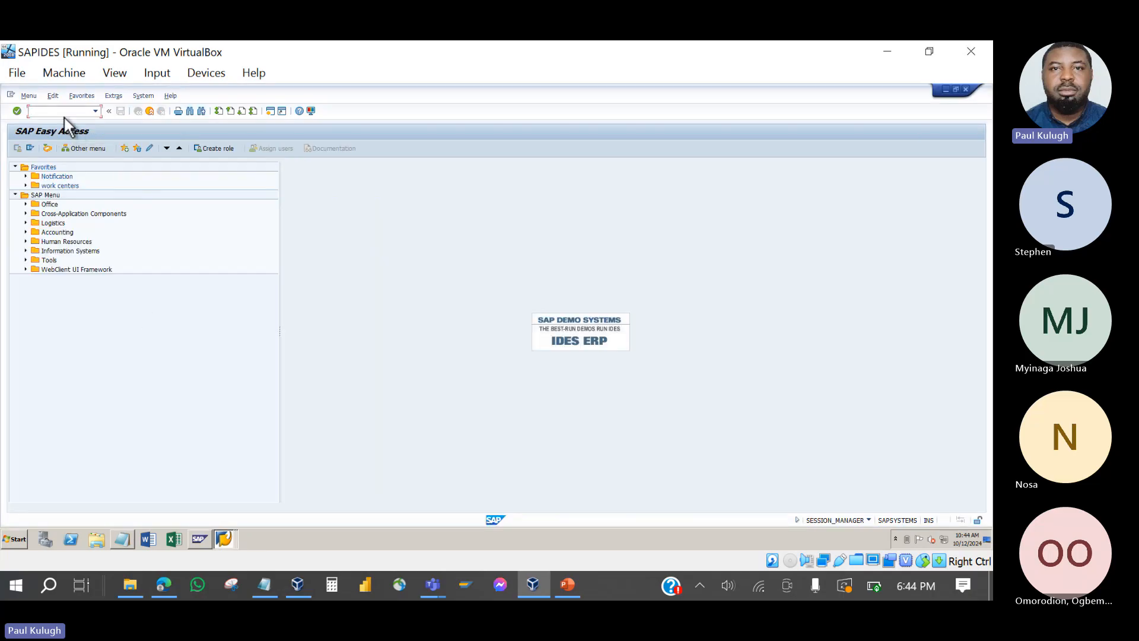
type("mmbe")
key("Return")
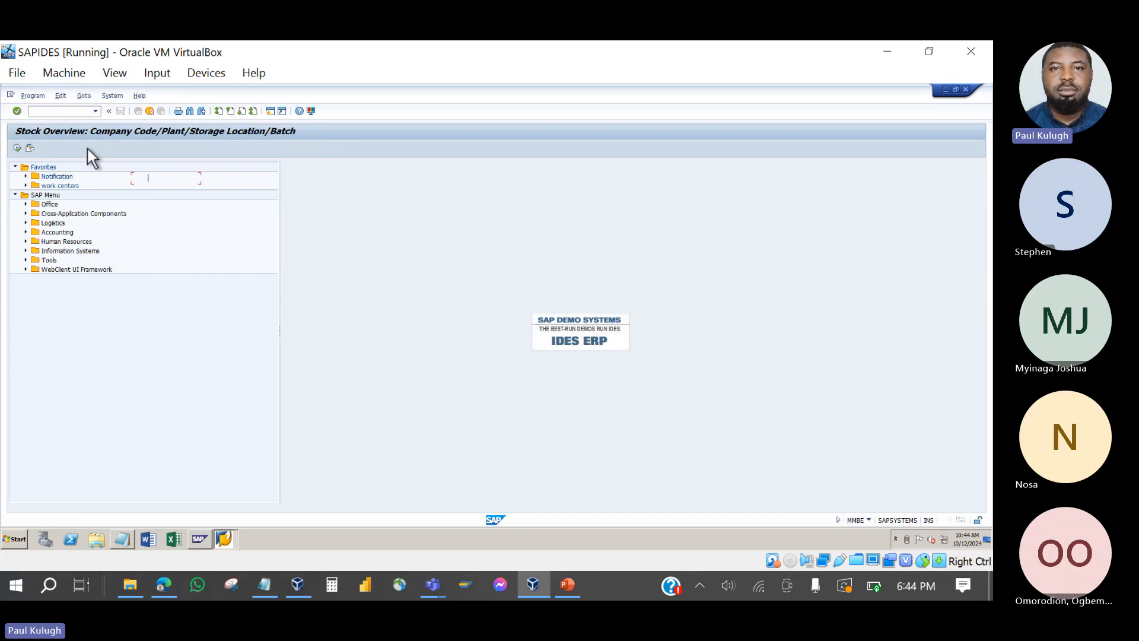
left_click(160, 181)
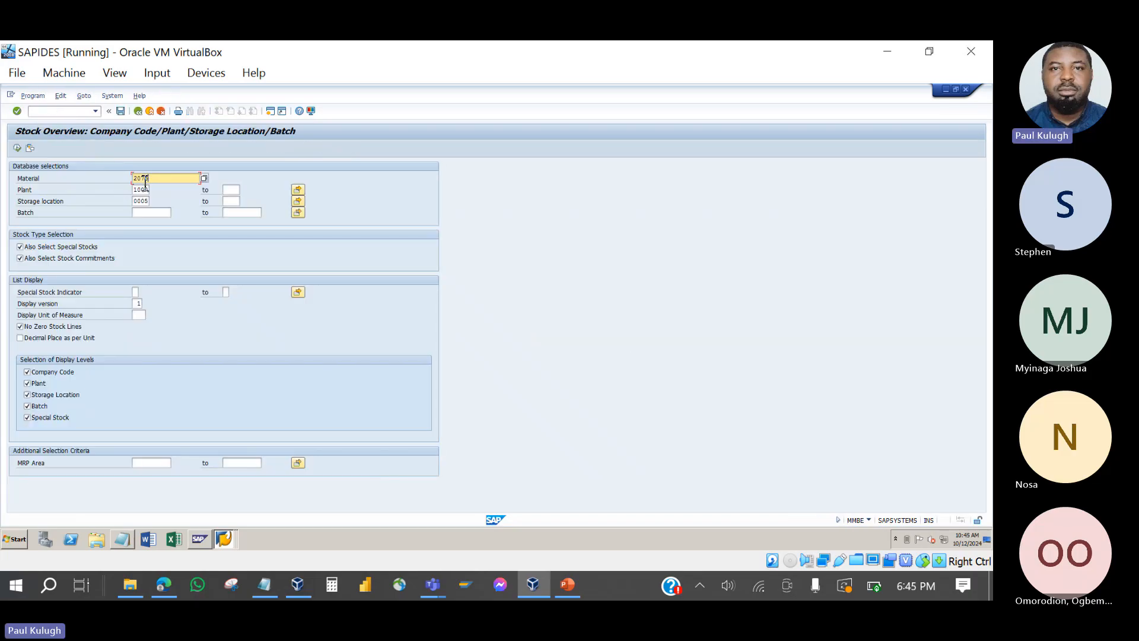
left_click(17, 147)
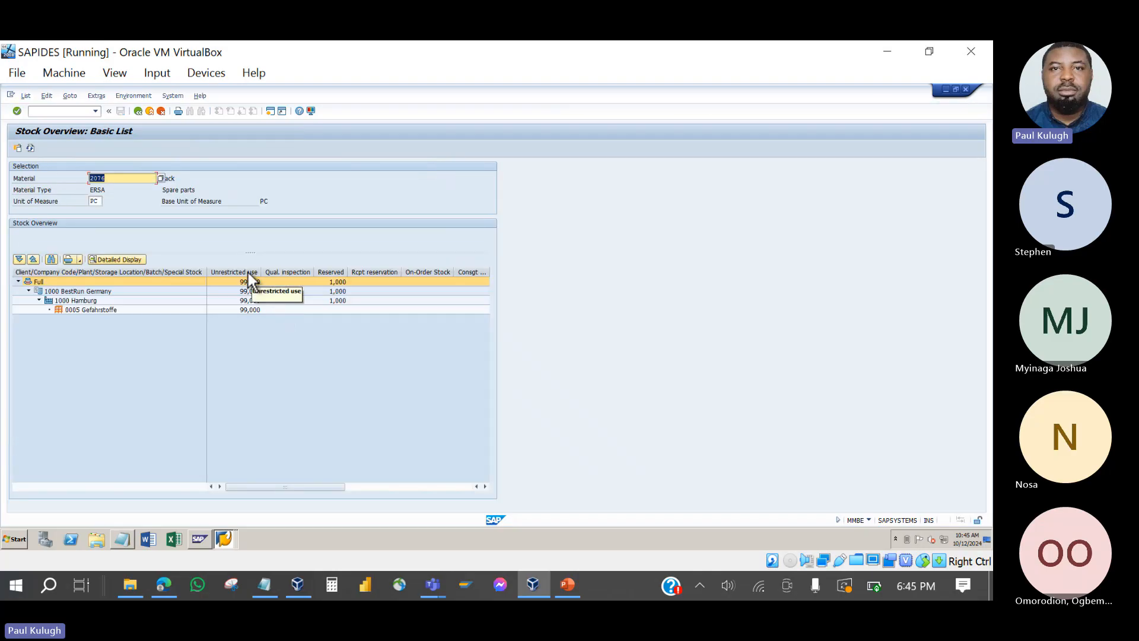
left_click_drag(252, 281, 247, 314)
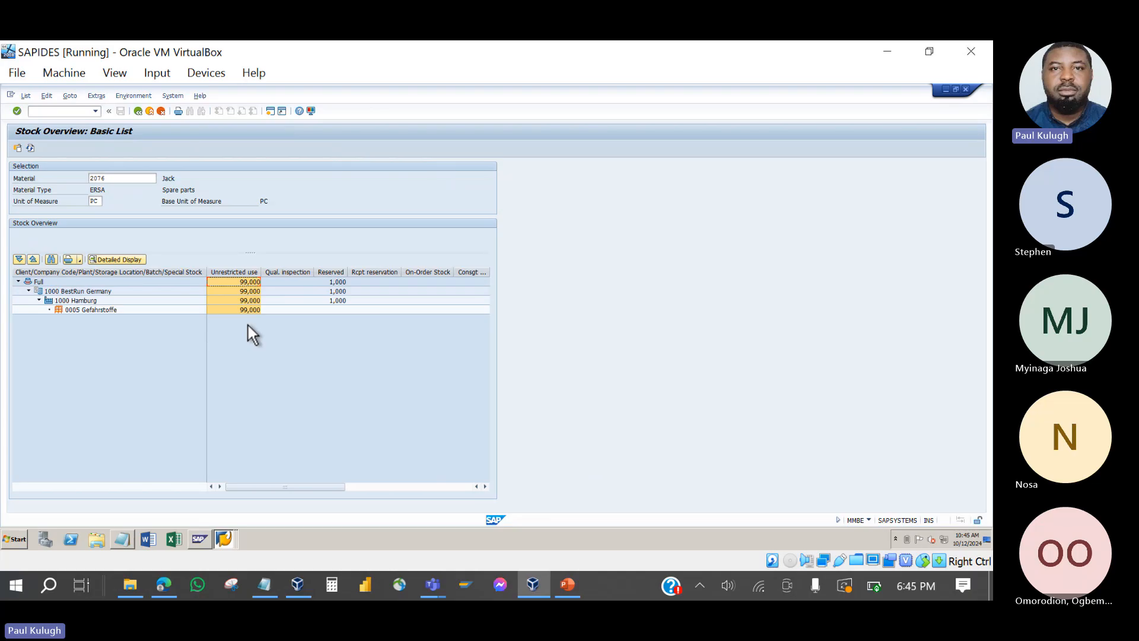
left_click(138, 112)
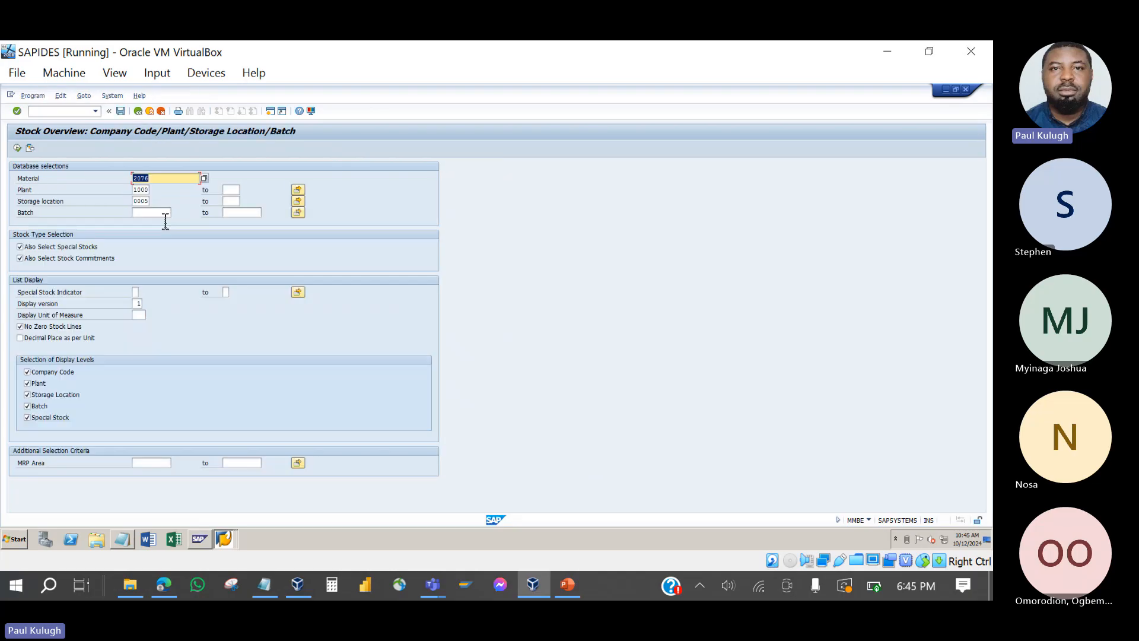
- Switch back to the maintenance order to review the Jack item's requirement quantity, and briefly view the Material Withdrawal slide in PowerPoint
left_click(224, 540)
left_click(223, 503)
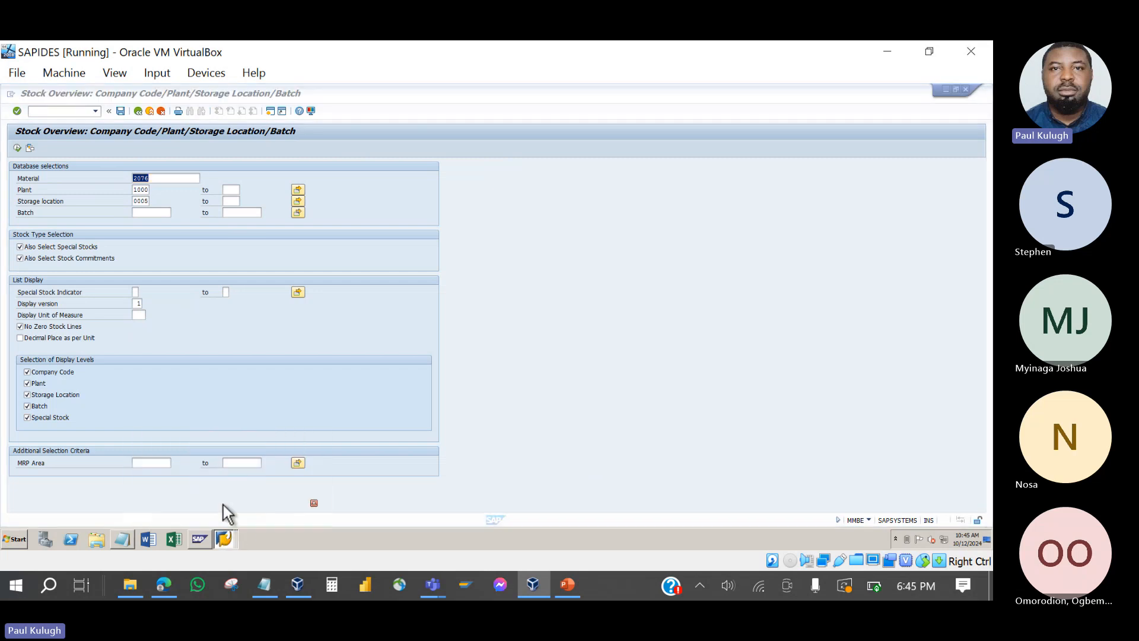
left_click(224, 540)
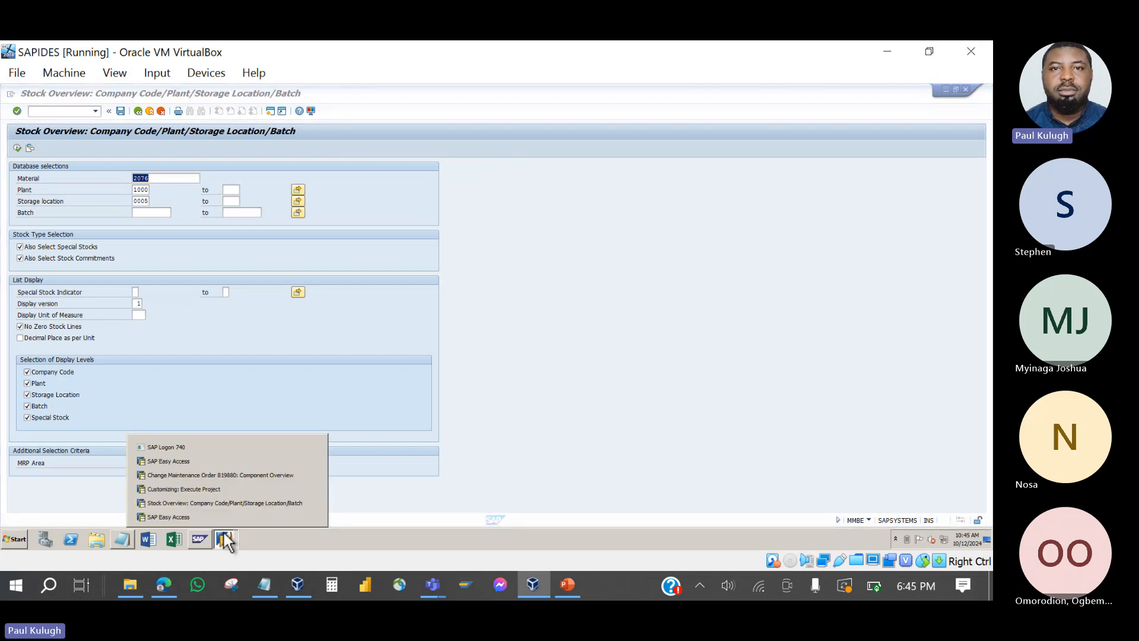
left_click(219, 475)
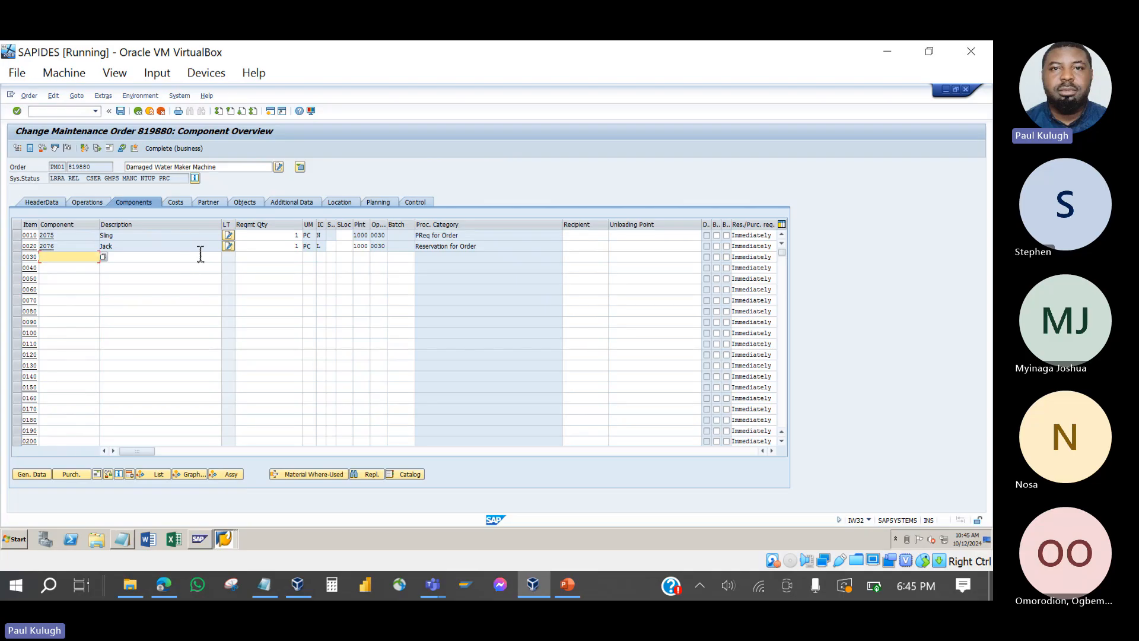
left_click(272, 247)
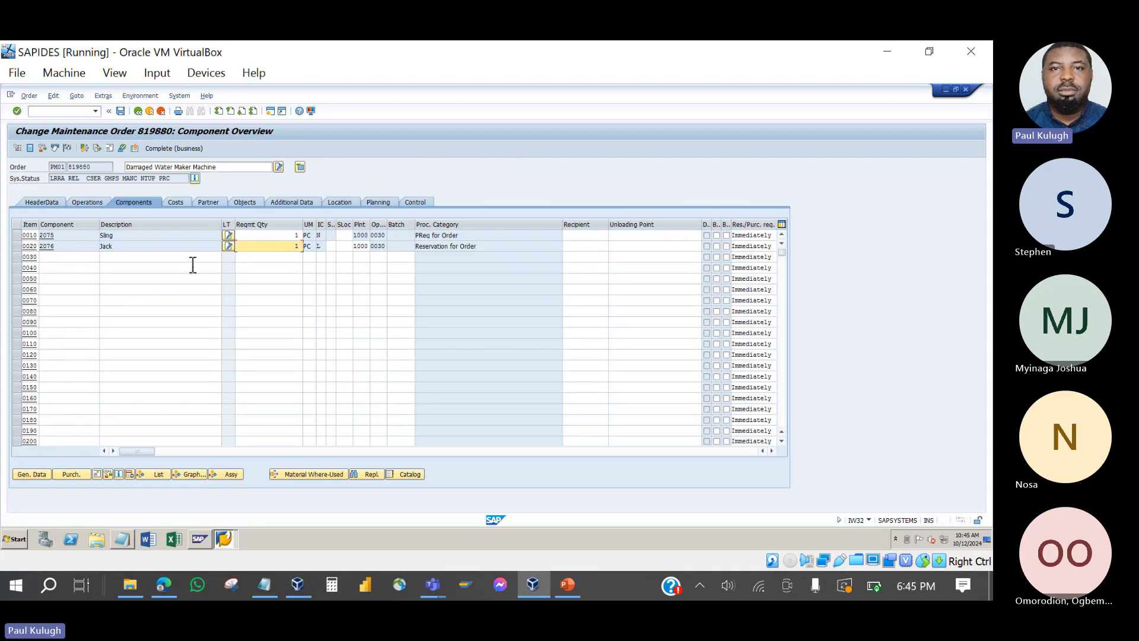
left_click(159, 246)
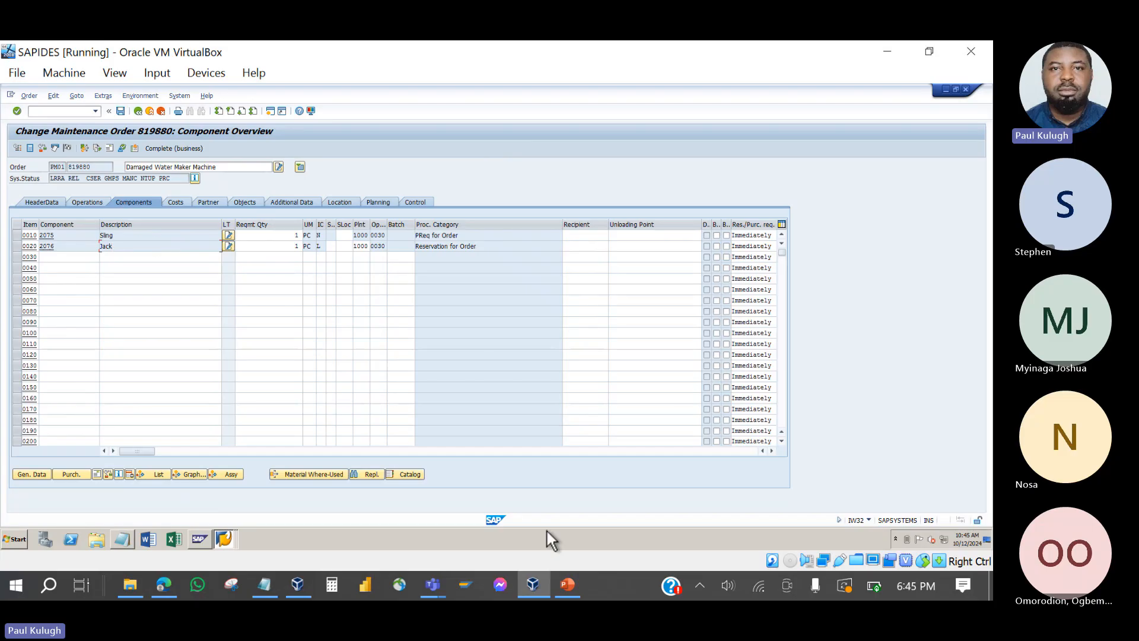
left_click(569, 595)
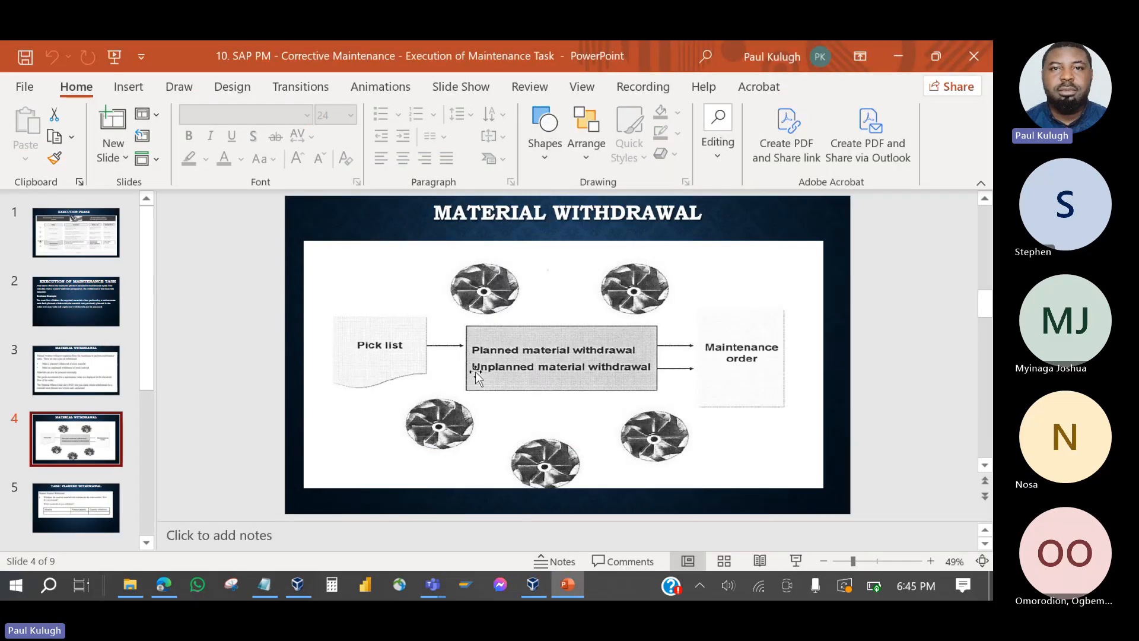
left_click(574, 587)
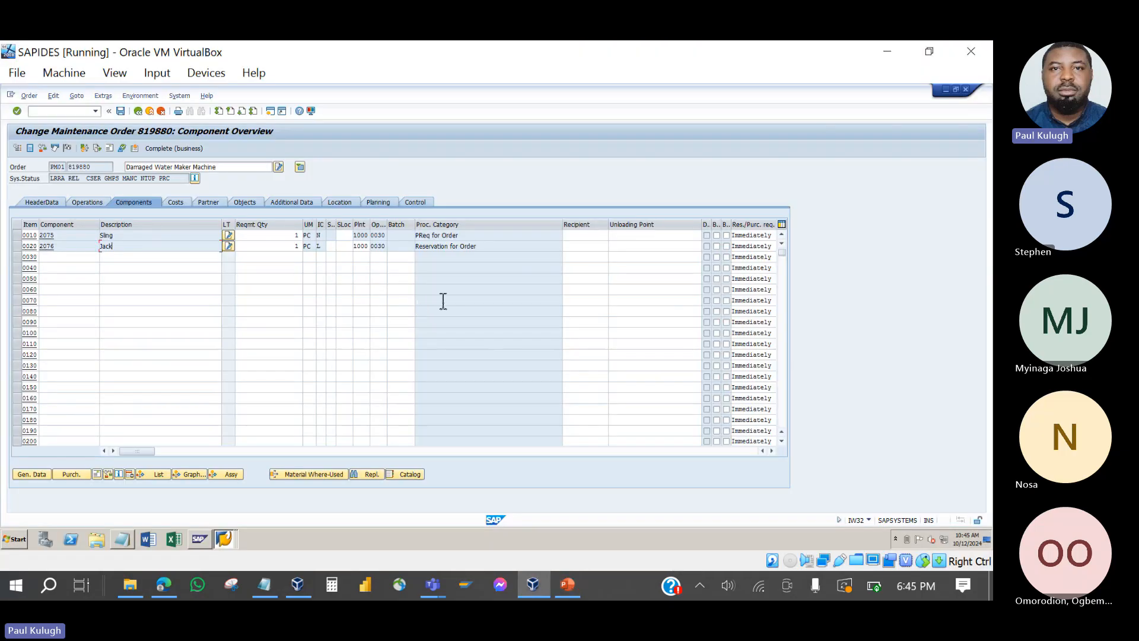
- Leave the maintenance order for the PM orders list and exit the stock overview session to SAP Easy Access
left_click(140, 112)
left_click(181, 274)
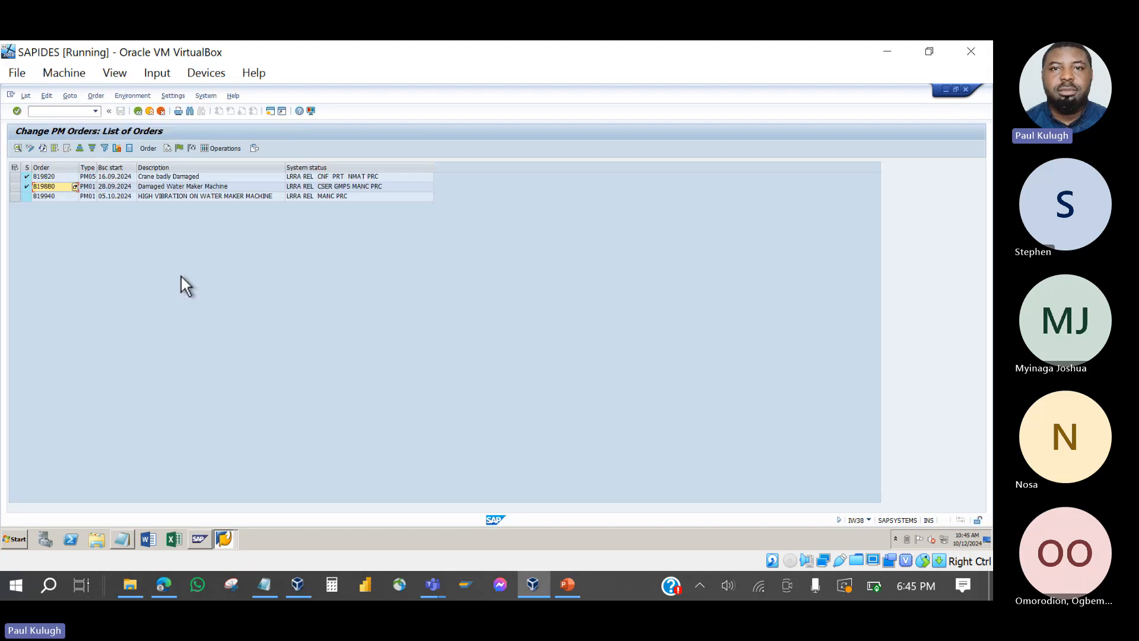
left_click(222, 542)
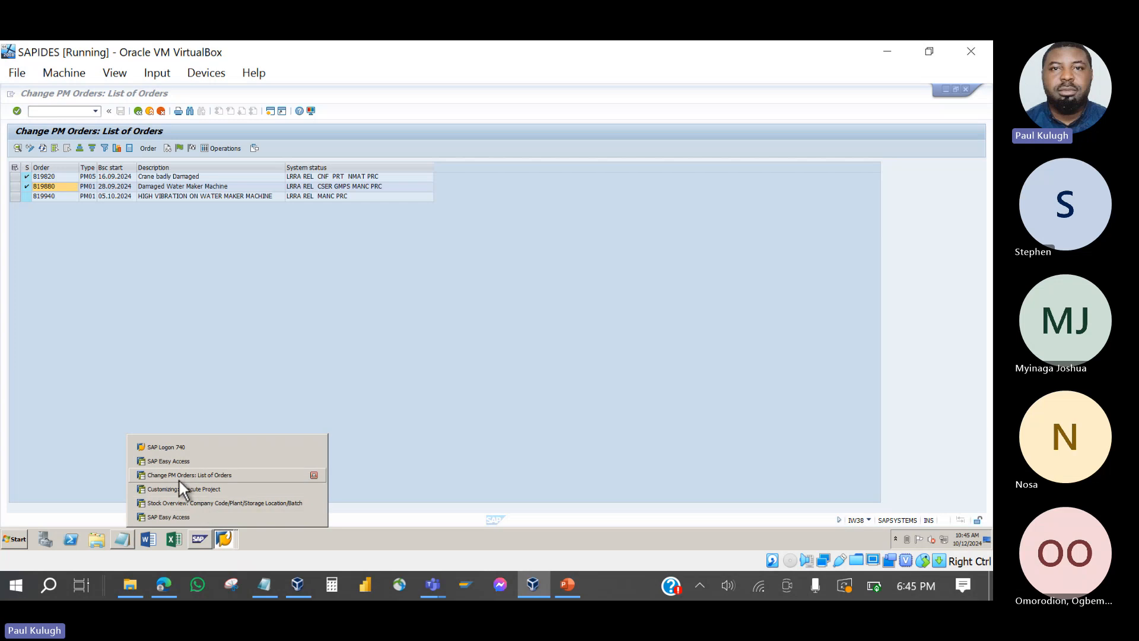
left_click(197, 501)
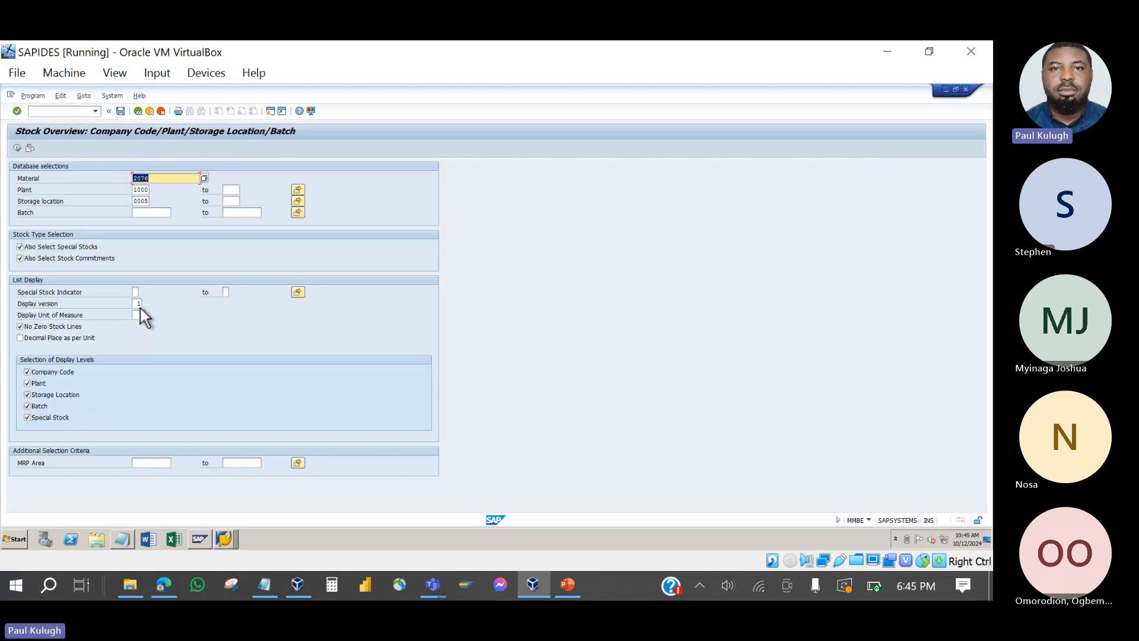
left_click(138, 111)
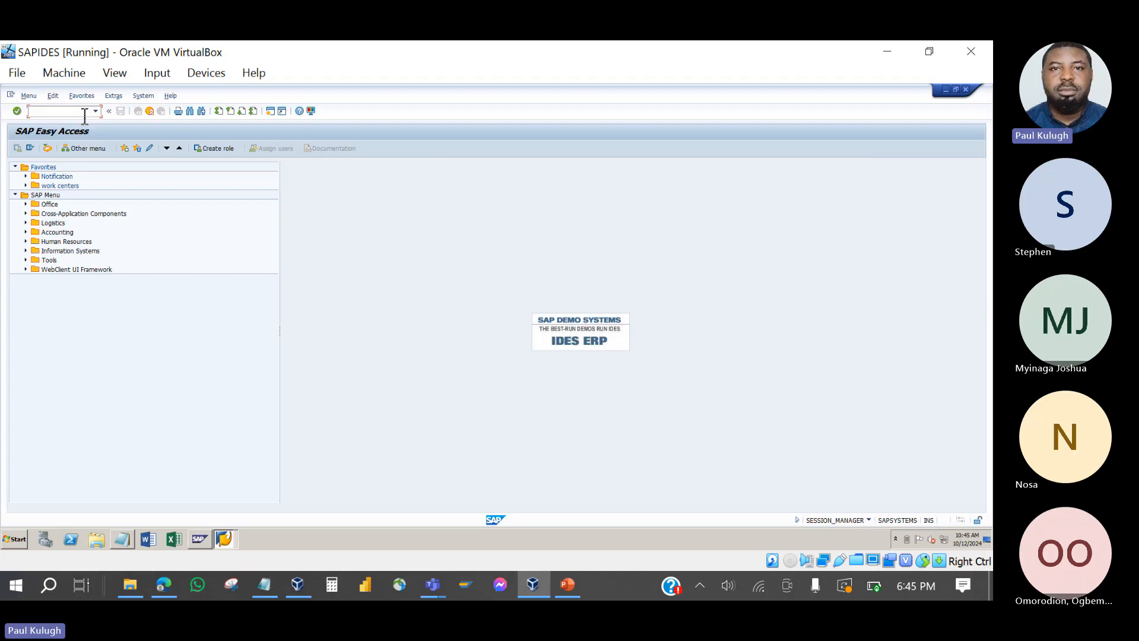
- Start the MIGO transaction and set the goods issue reference to Other
type("migo")
key("Return")
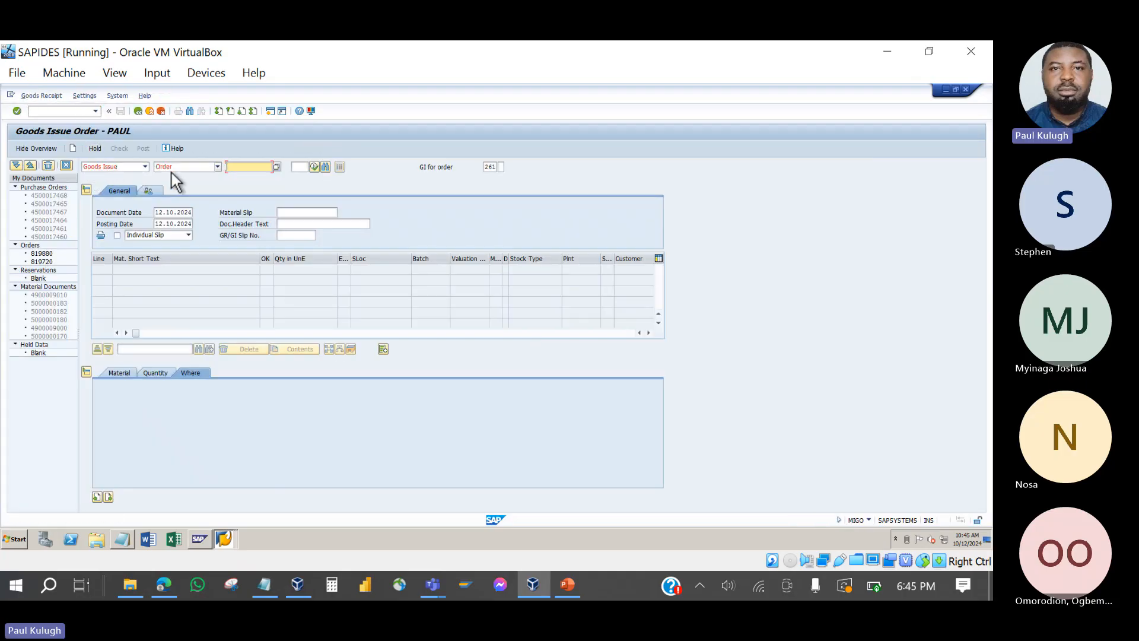
left_click(203, 166)
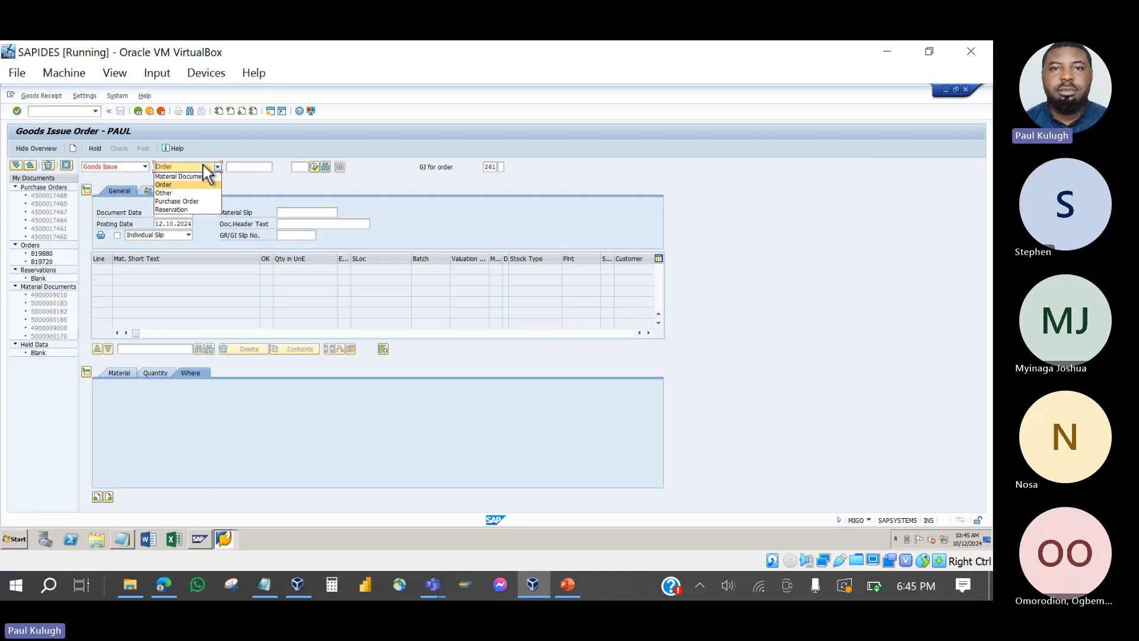
left_click(178, 194)
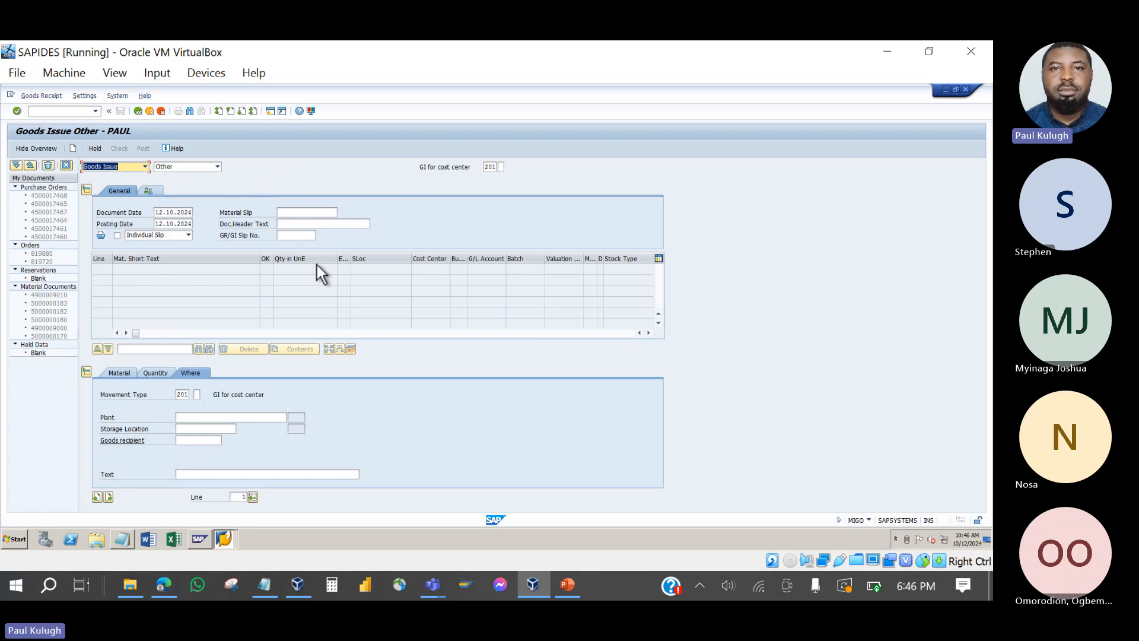
- Enter material 2076 as the goods issue item and set its quantity to 50
left_click(119, 371)
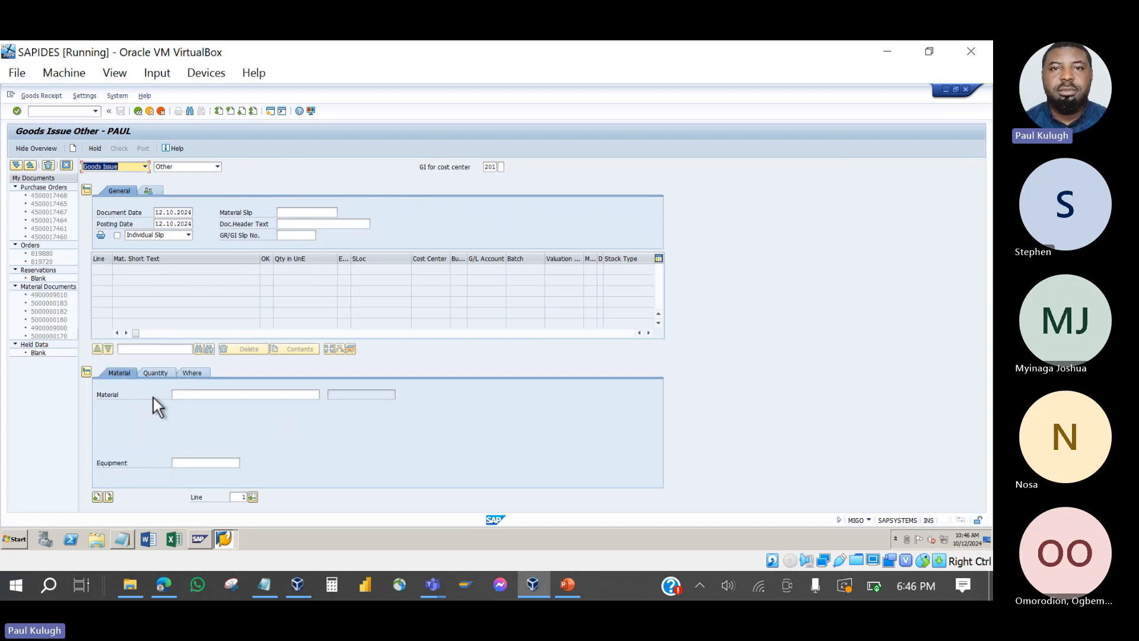
left_click(195, 394)
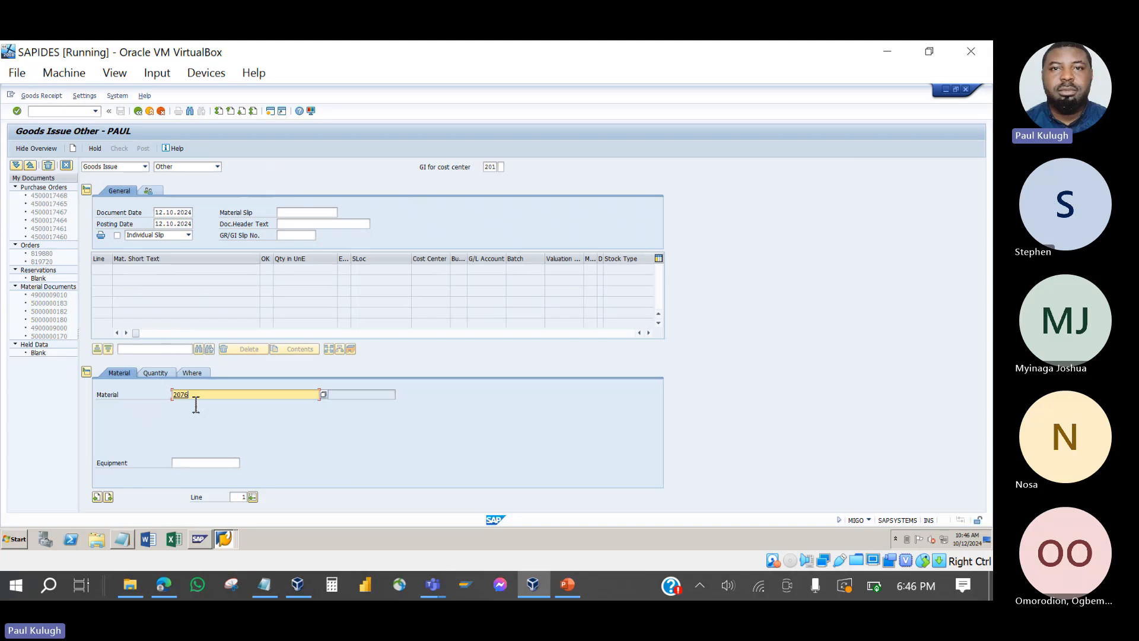
key("Return")
left_click(353, 397)
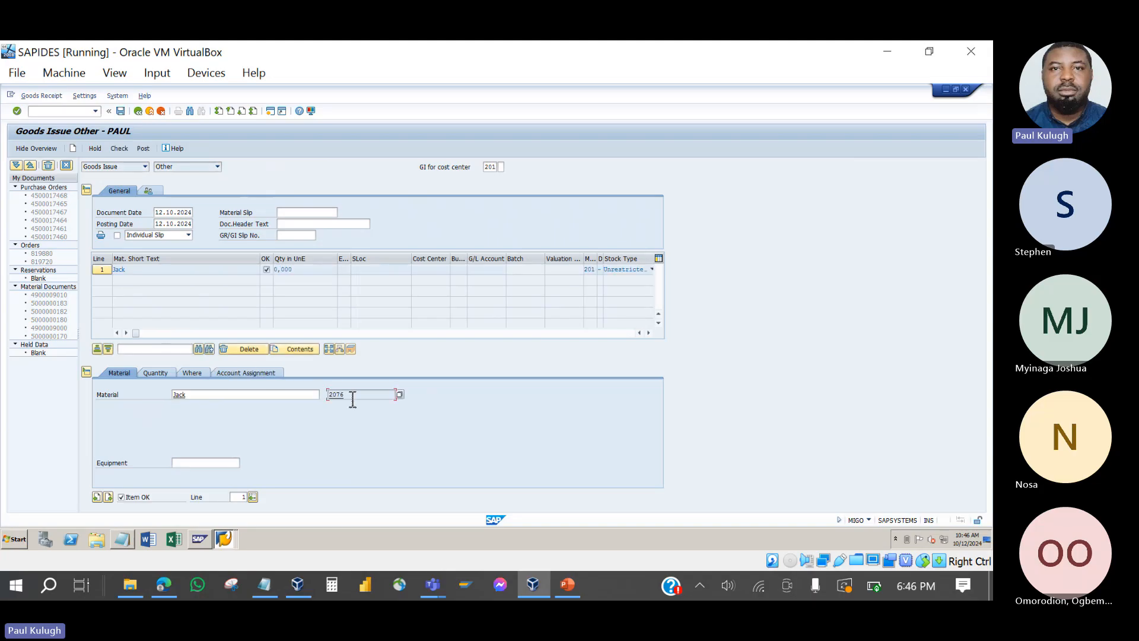
left_click(156, 373)
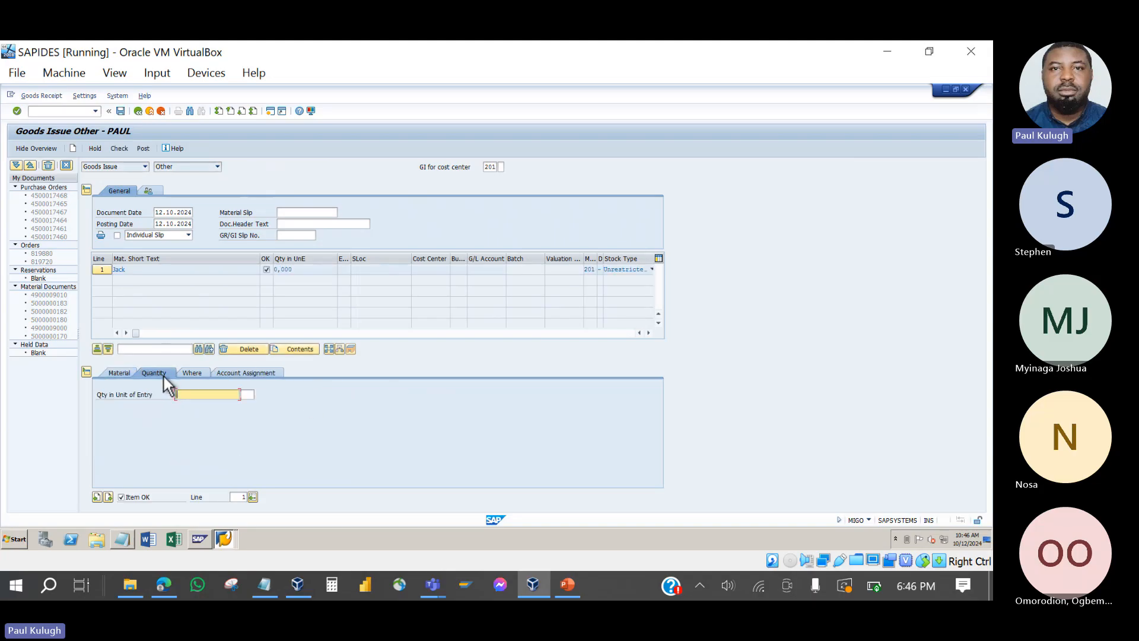
type("50")
left_click(247, 396)
key("Return")
- Set the Jack item's withdrawal location to plant 1000 and storage location 0005
left_click(194, 373)
left_click(195, 418)
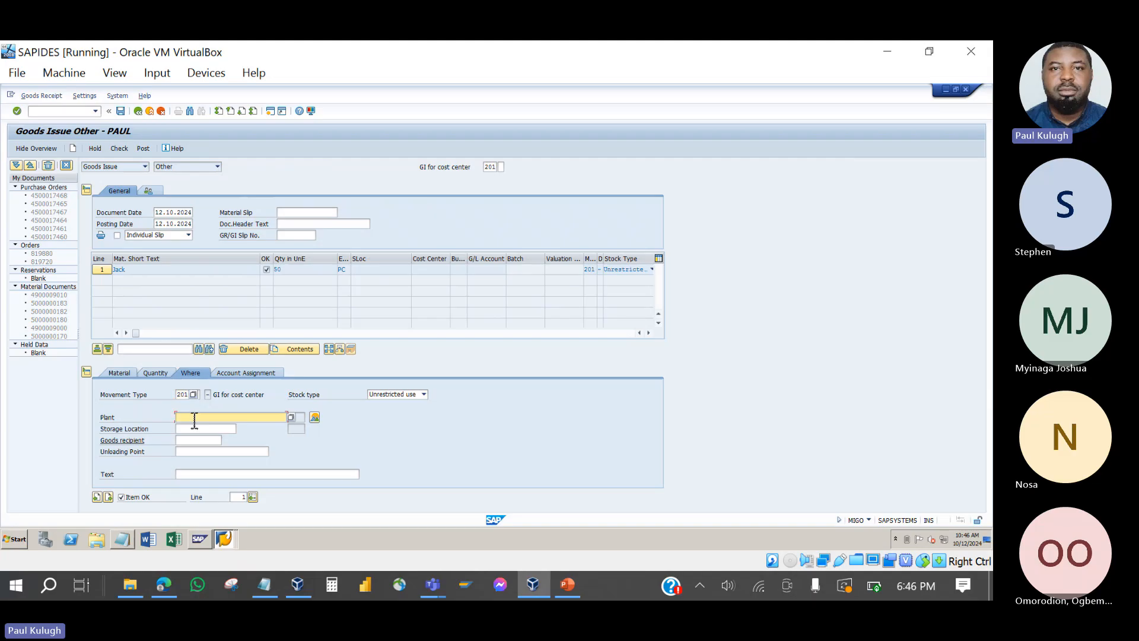
type("1000")
left_click(191, 429)
type("000")
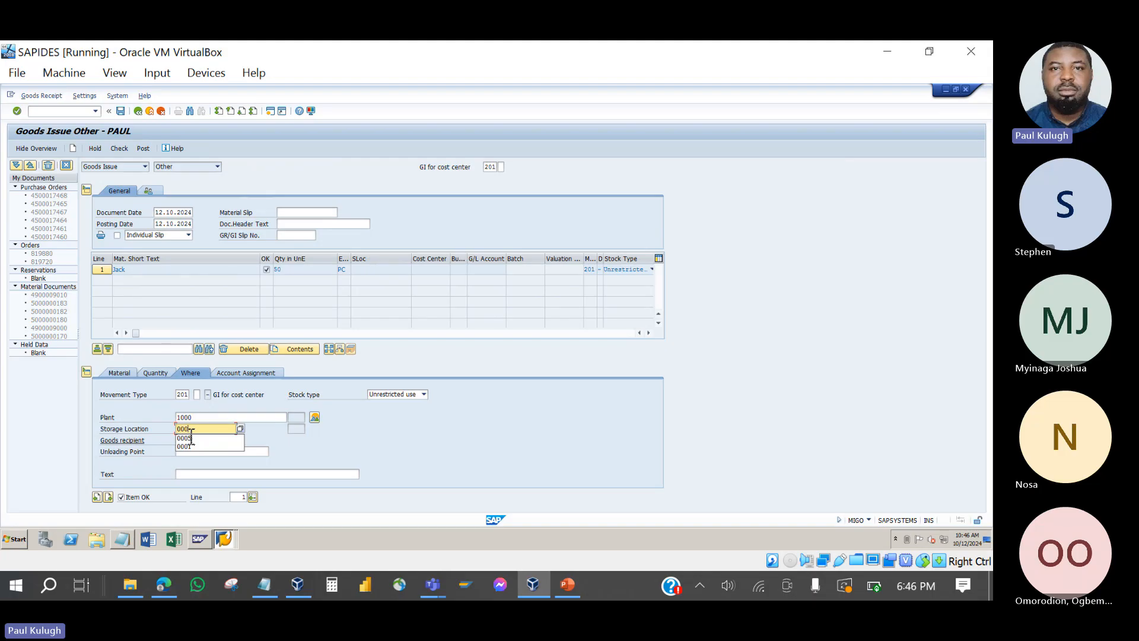
left_click(191, 439)
key("Return")
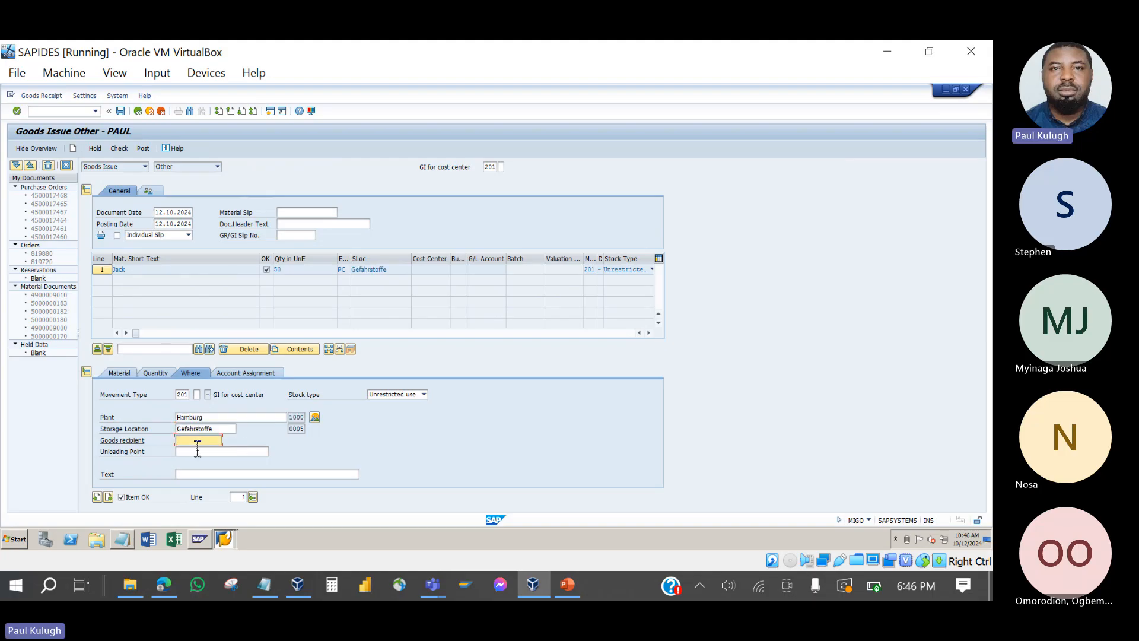
- Enter the goods recipient's name, unloading point PHC and the item text "unplanned withdrawl"
type("PAUL")
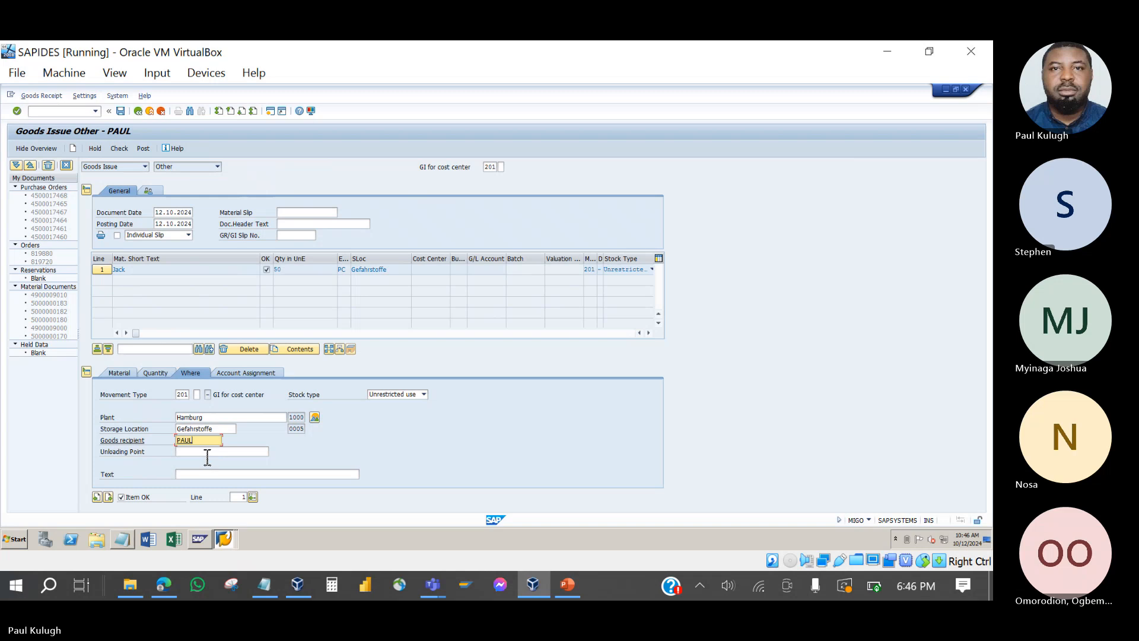
left_click(207, 456)
type("phc")
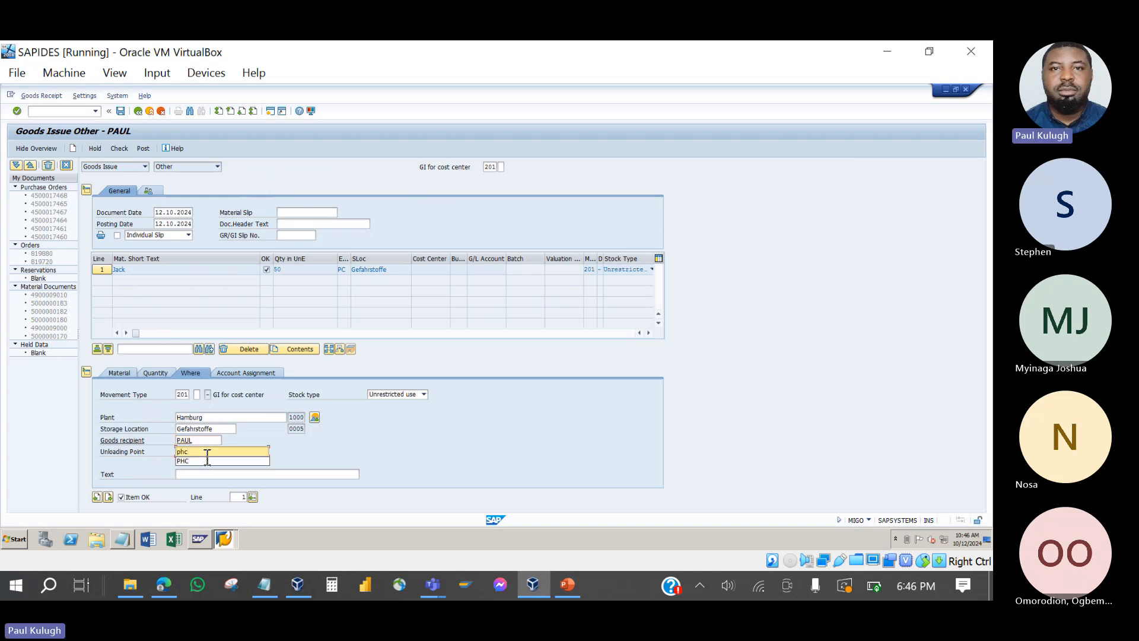
left_click(201, 462)
left_click(207, 475)
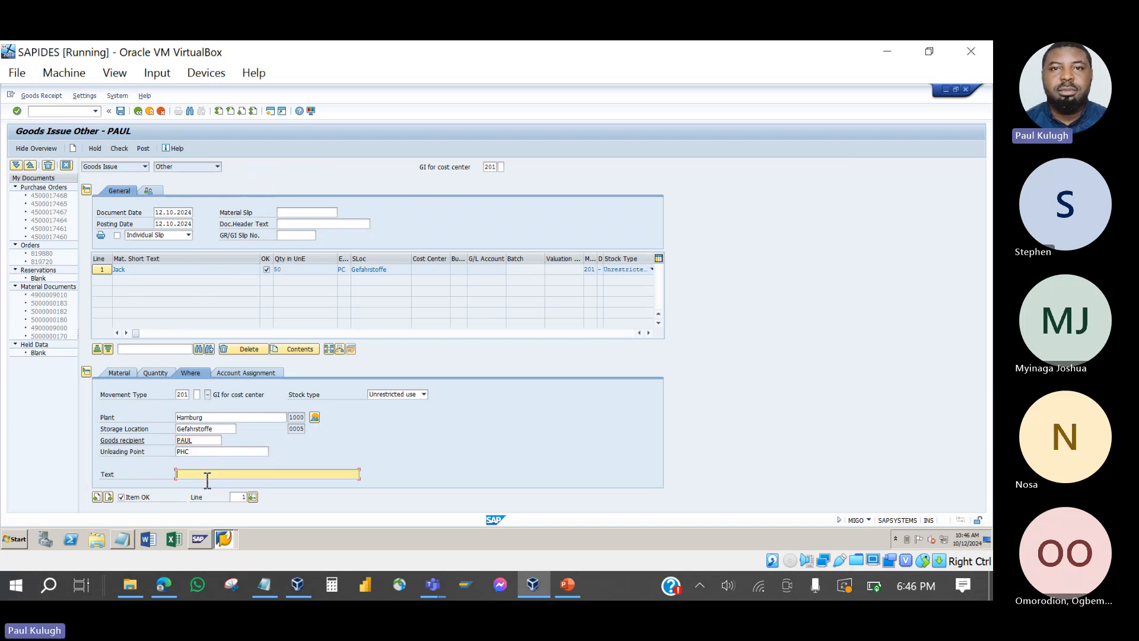
type("unplanned with")
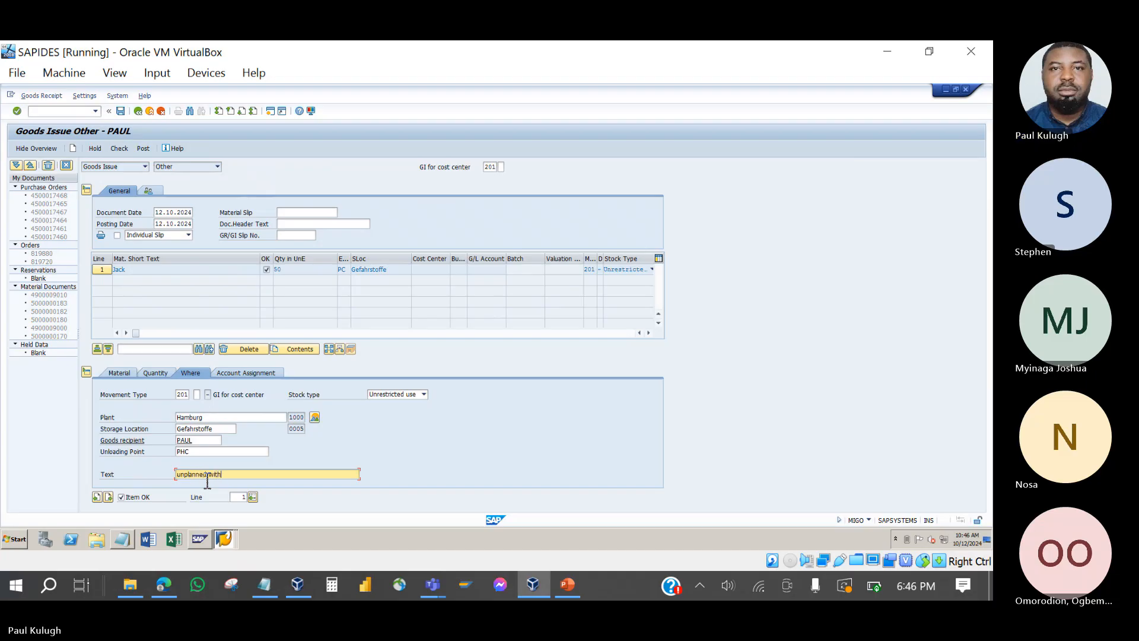
type("draw")
key("Return")
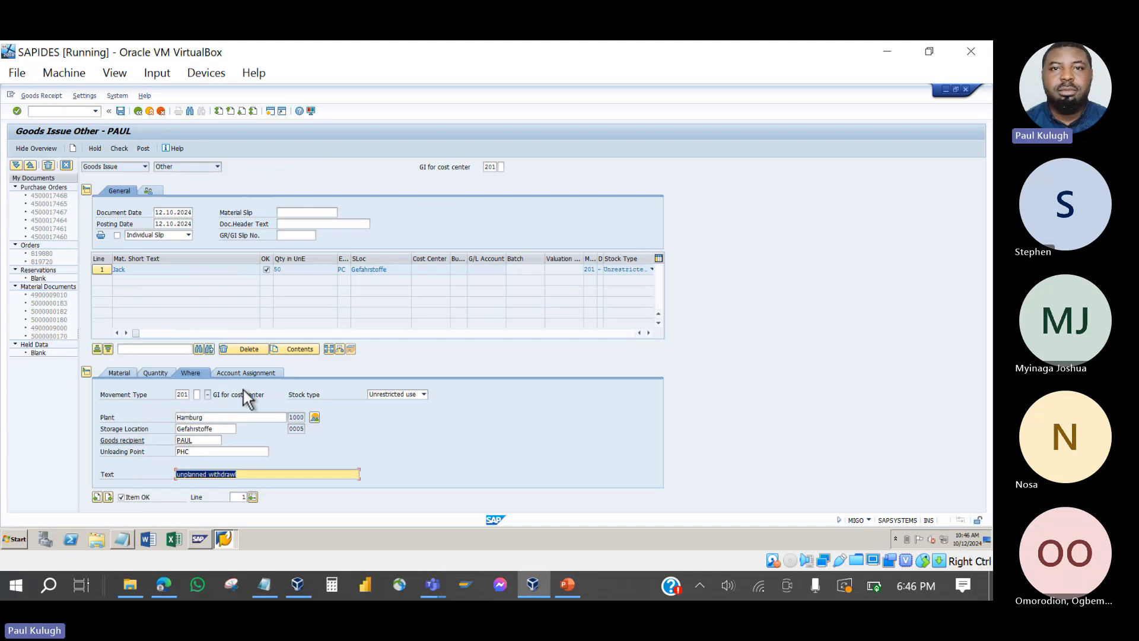
left_click(212, 395)
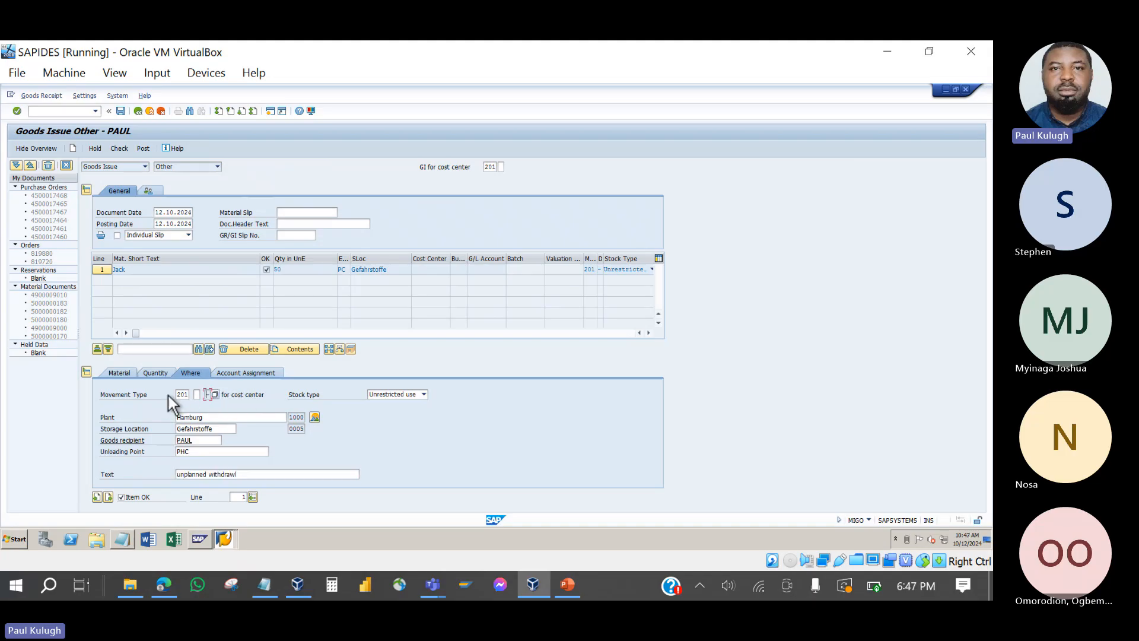
left_click(258, 398)
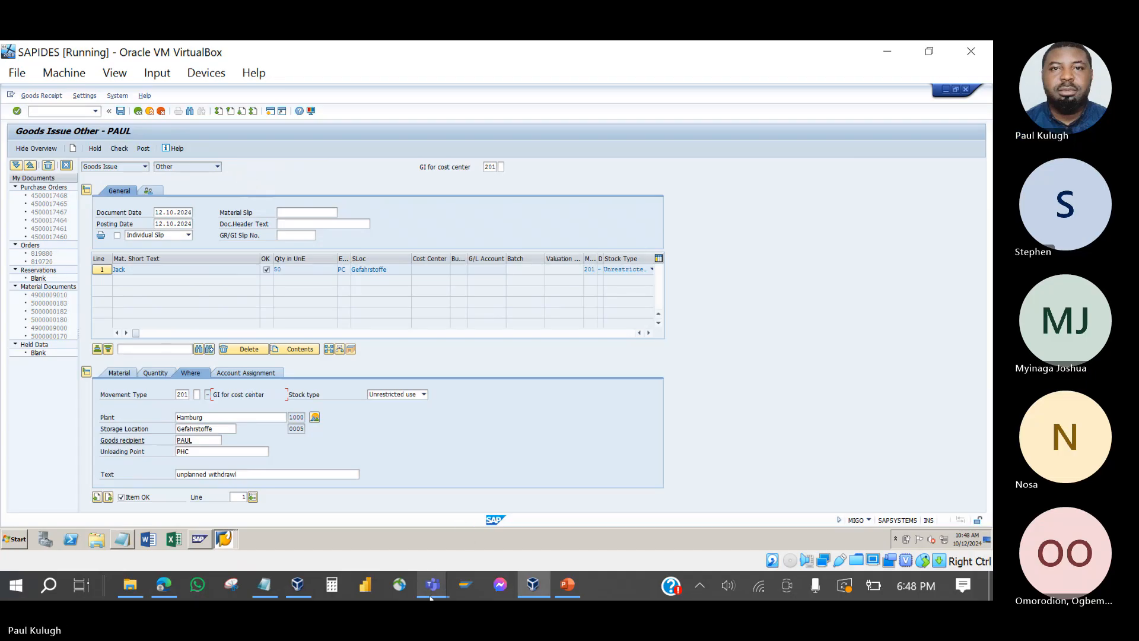
- Switch to the PM orders list session, open the Damaged Water Maker Machine order and review its actual costs
mouse_move(433, 584)
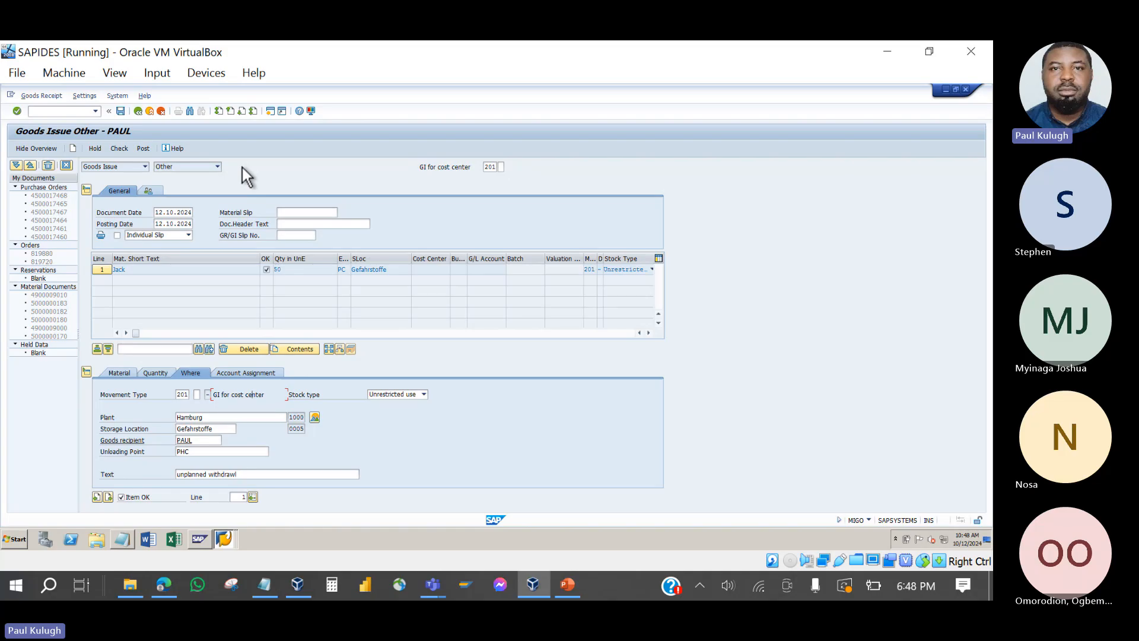
left_click(224, 539)
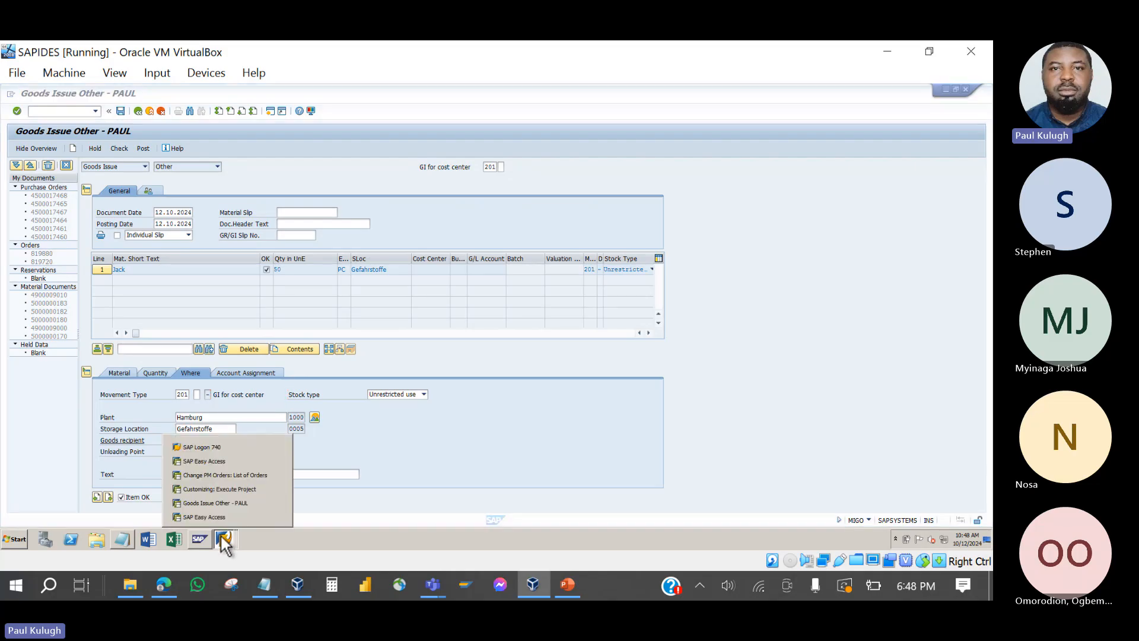
left_click(223, 475)
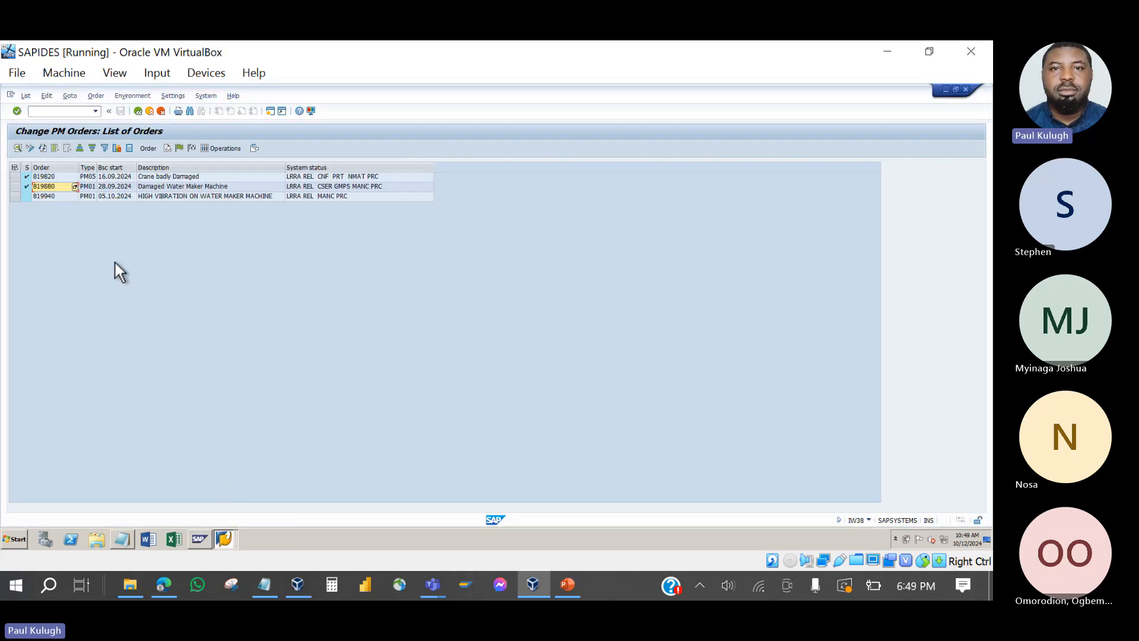
double_click(63, 186)
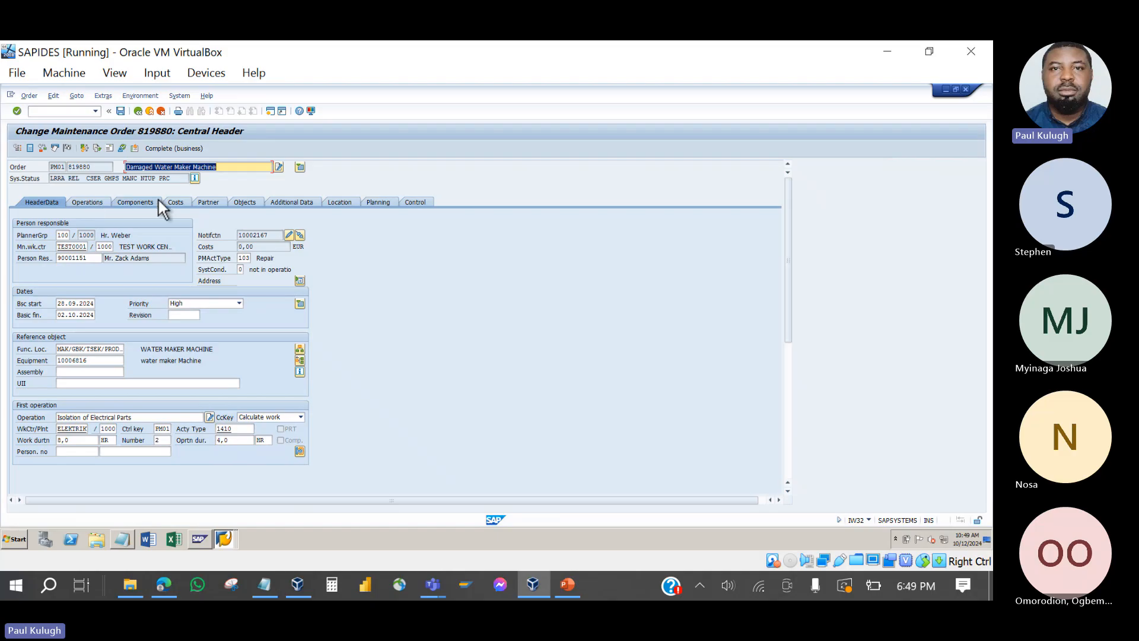
left_click(175, 202)
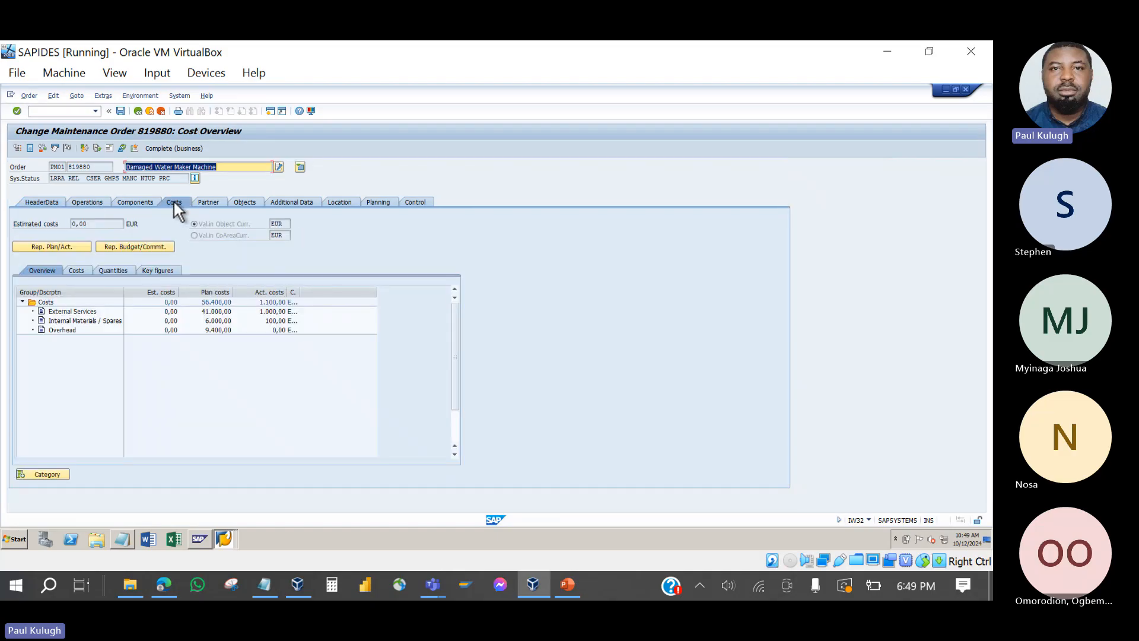
left_click(265, 290)
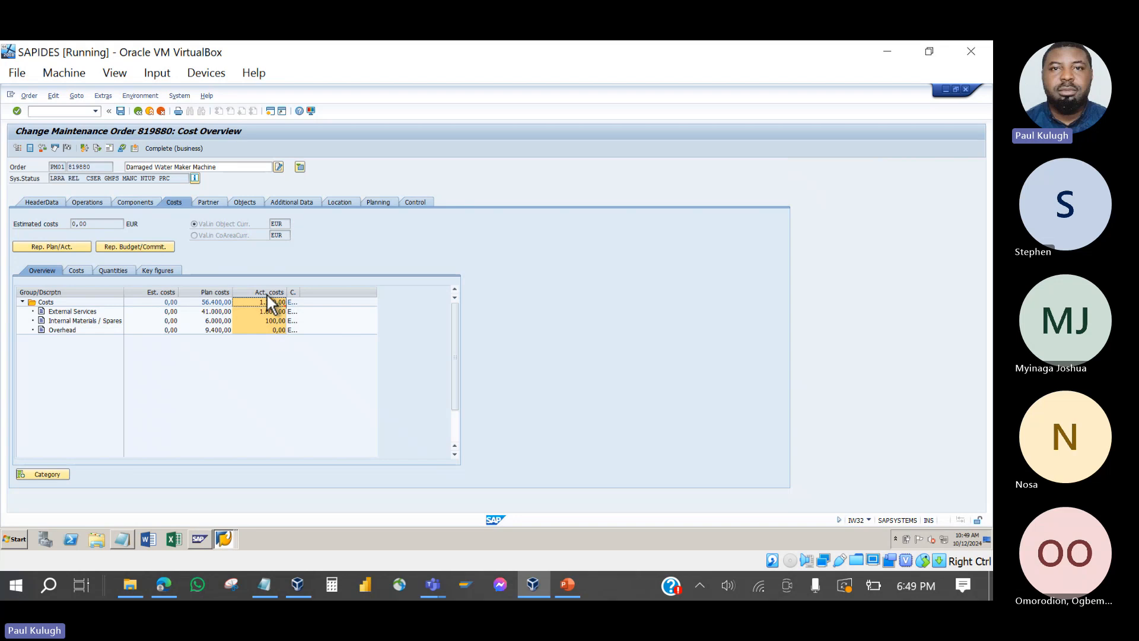
left_click(226, 540)
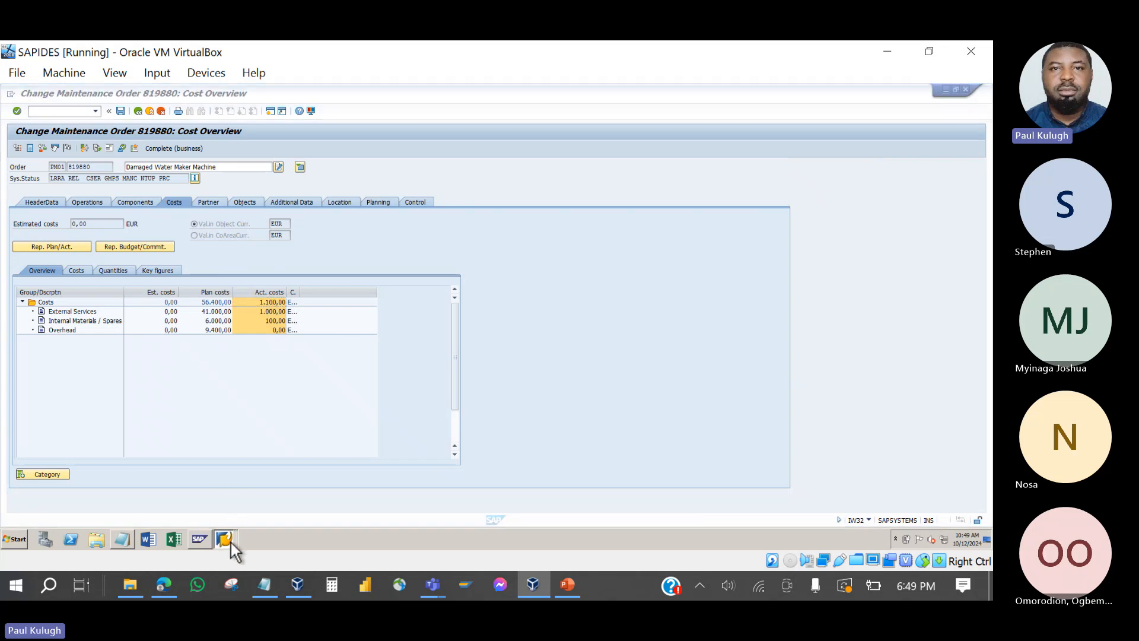
left_click(204, 475)
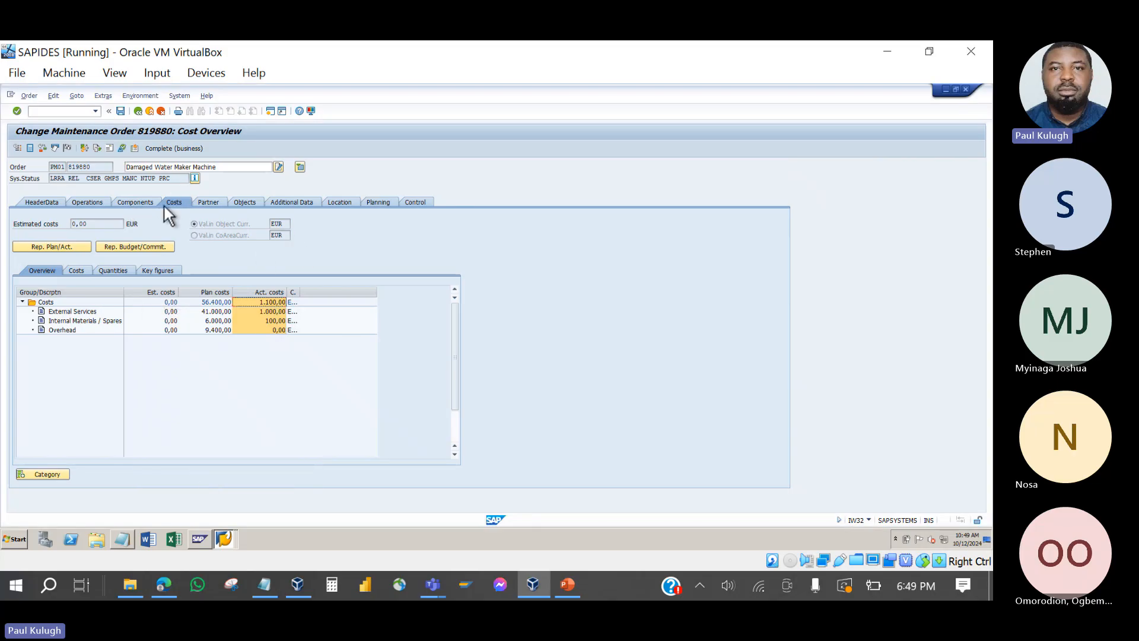
- Display the order's document flow and examine the details of the goods issue for the order
left_click(99, 148)
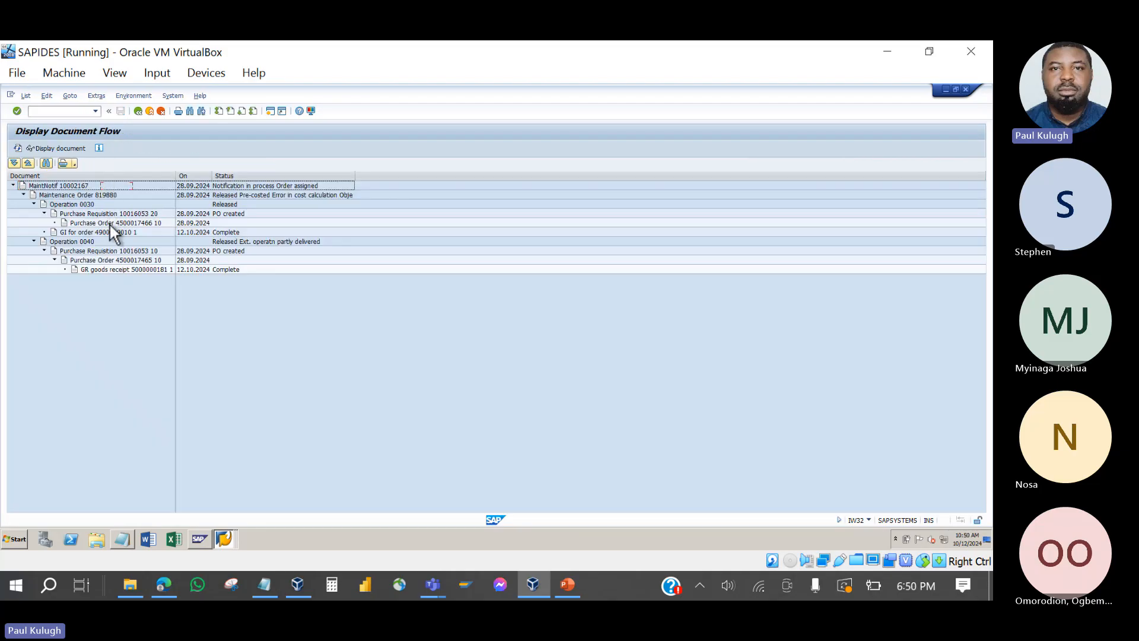
left_click(99, 226)
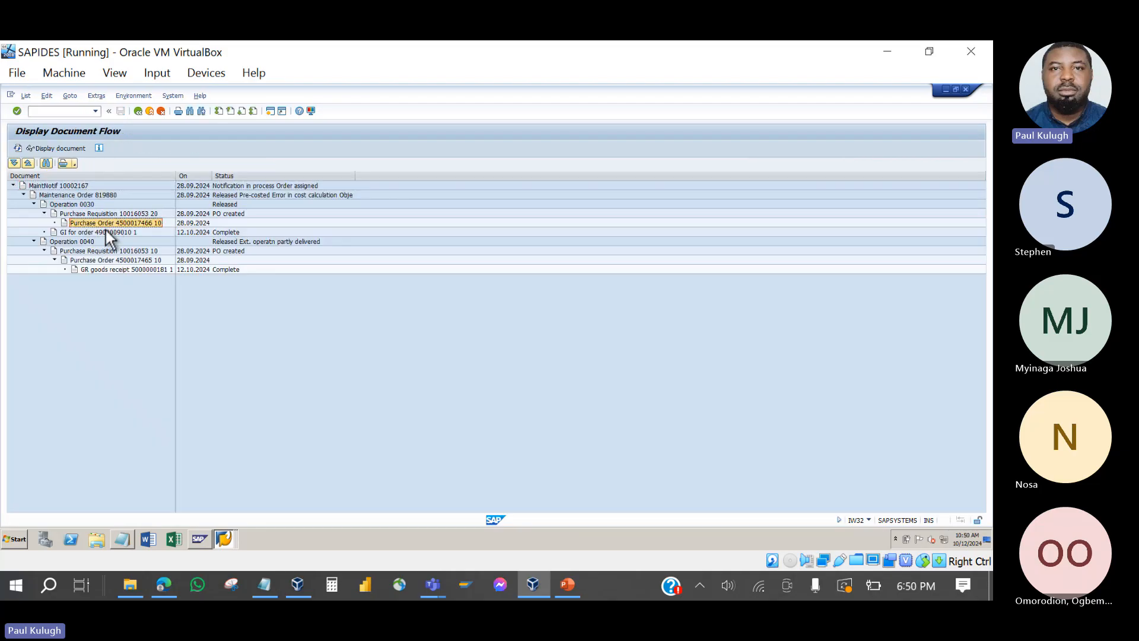
left_click(106, 230)
double_click(99, 232)
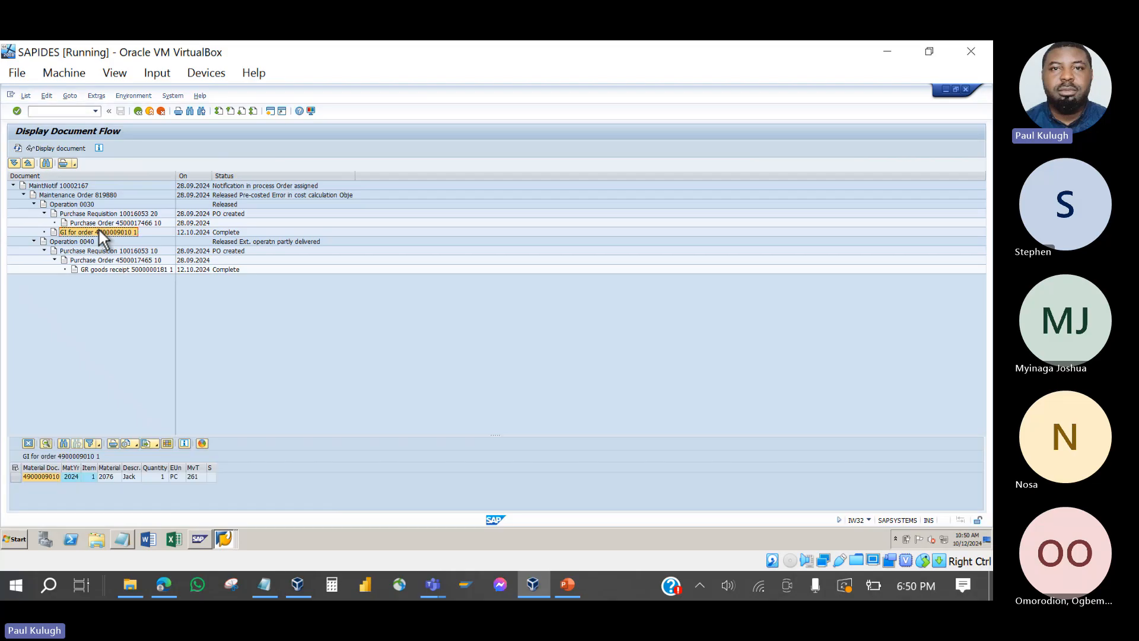
left_click(47, 479)
- In a new SAP session, run the MB51 material document list for material 2076, plant 1000, storage location 0005
left_click(272, 114)
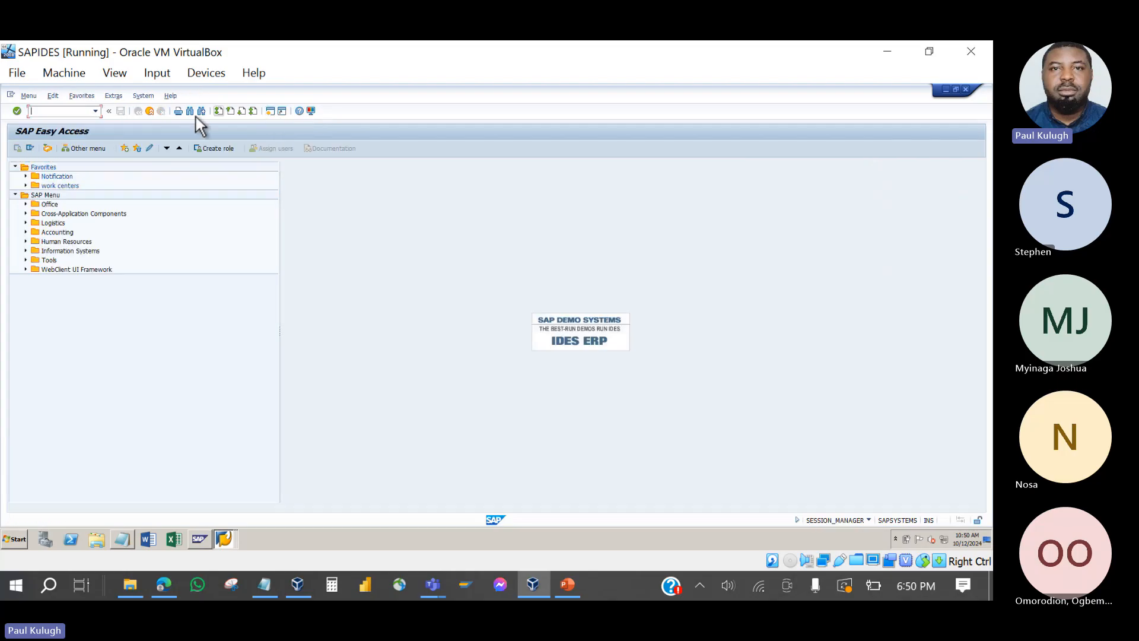
type("mb51")
key("Return")
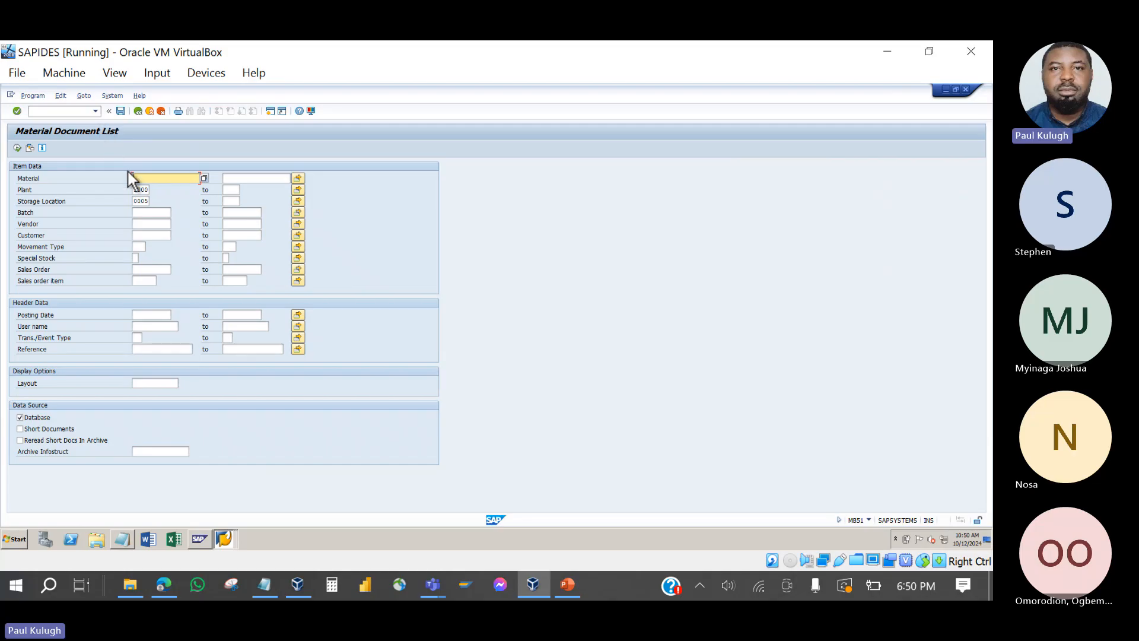
left_click(147, 180)
left_click(149, 188)
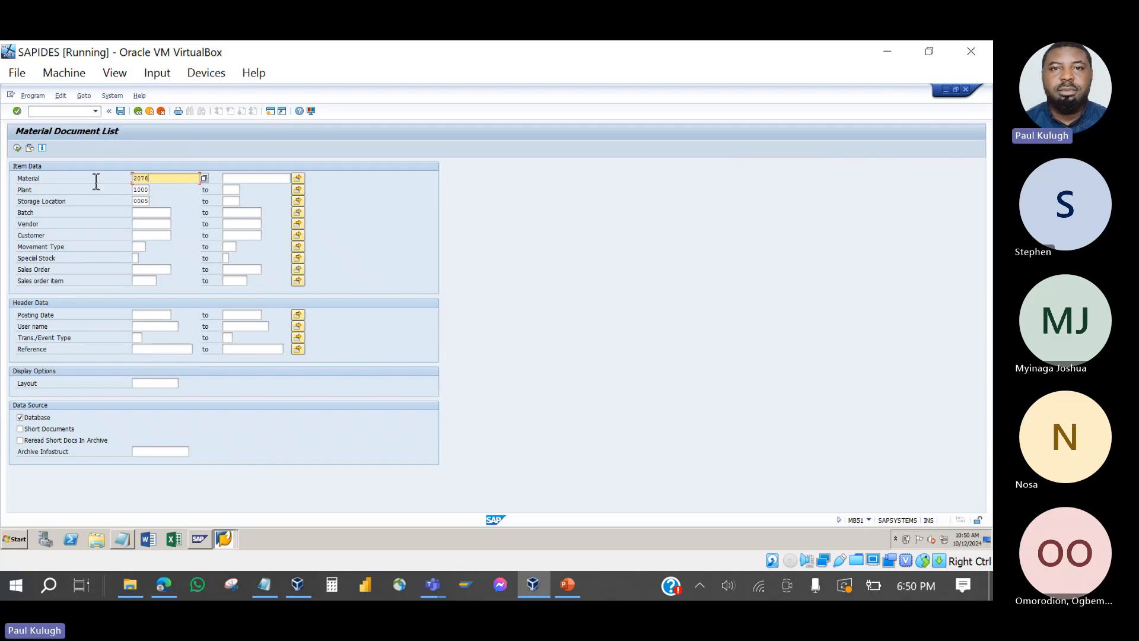
left_click(17, 149)
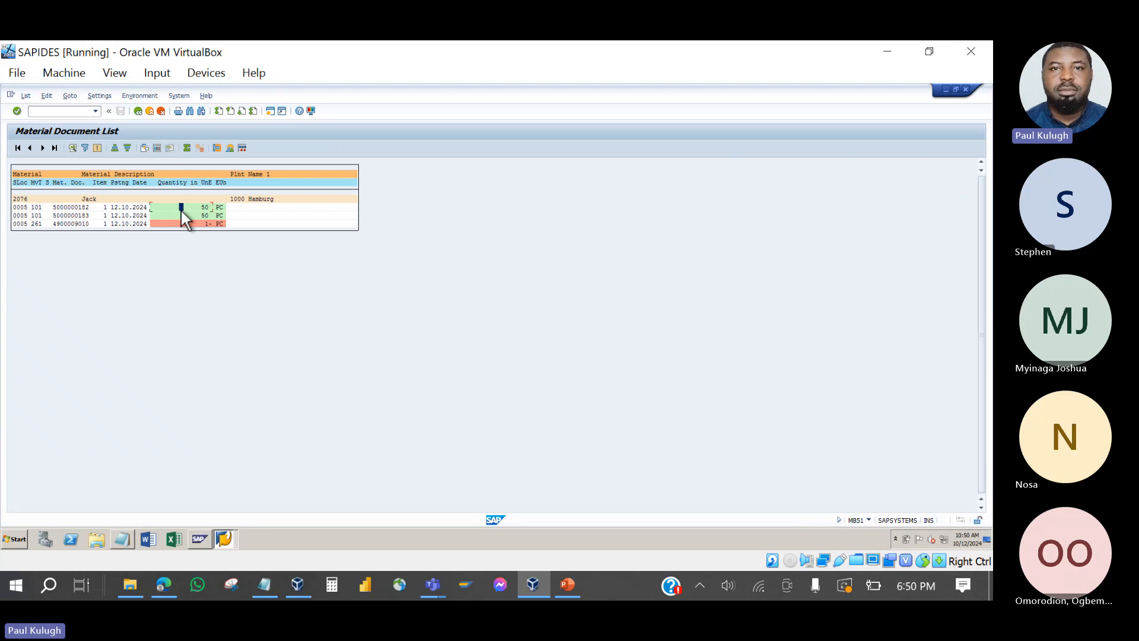
- Review the Jack material's listed movements and open the material document for movement type 261
left_click(185, 215)
left_click(80, 224)
double_click(80, 224)
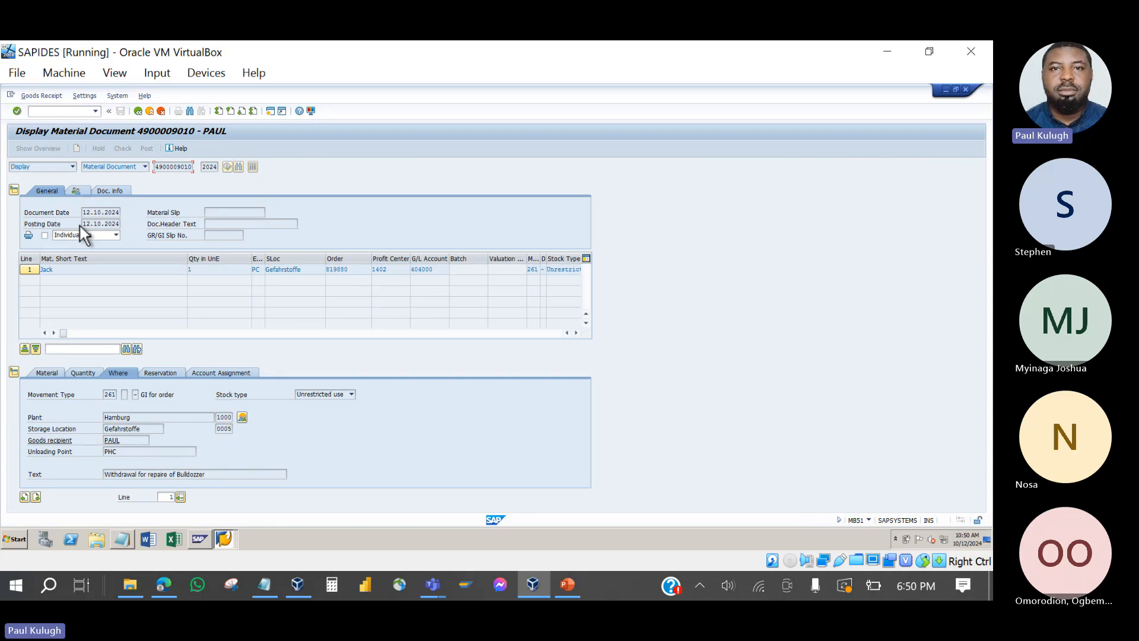
left_click(139, 113)
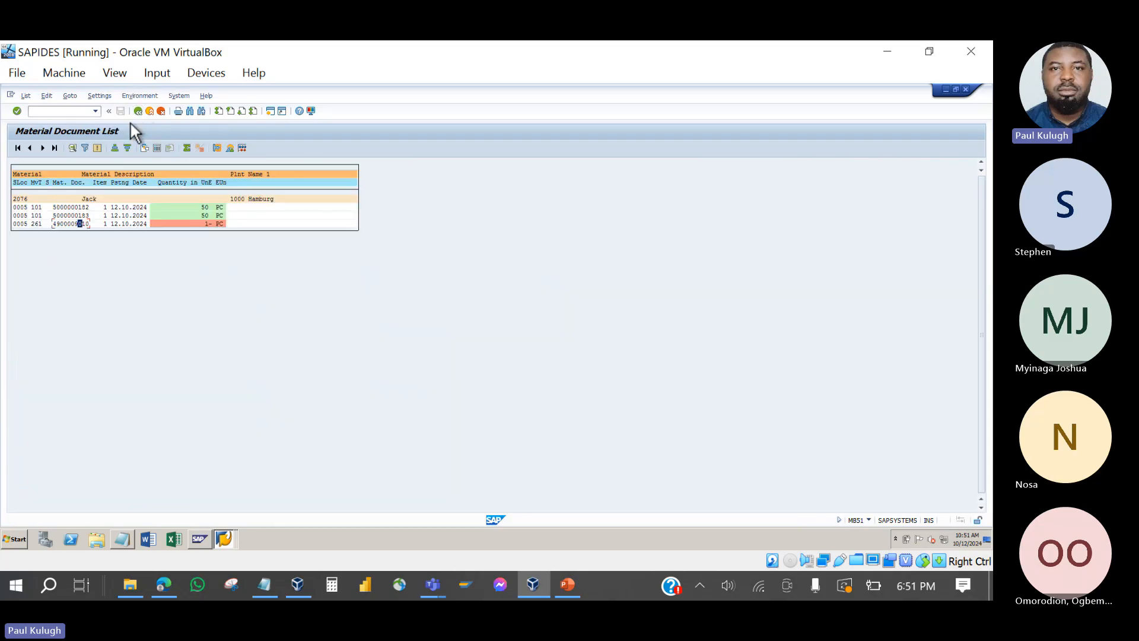
double_click(80, 224)
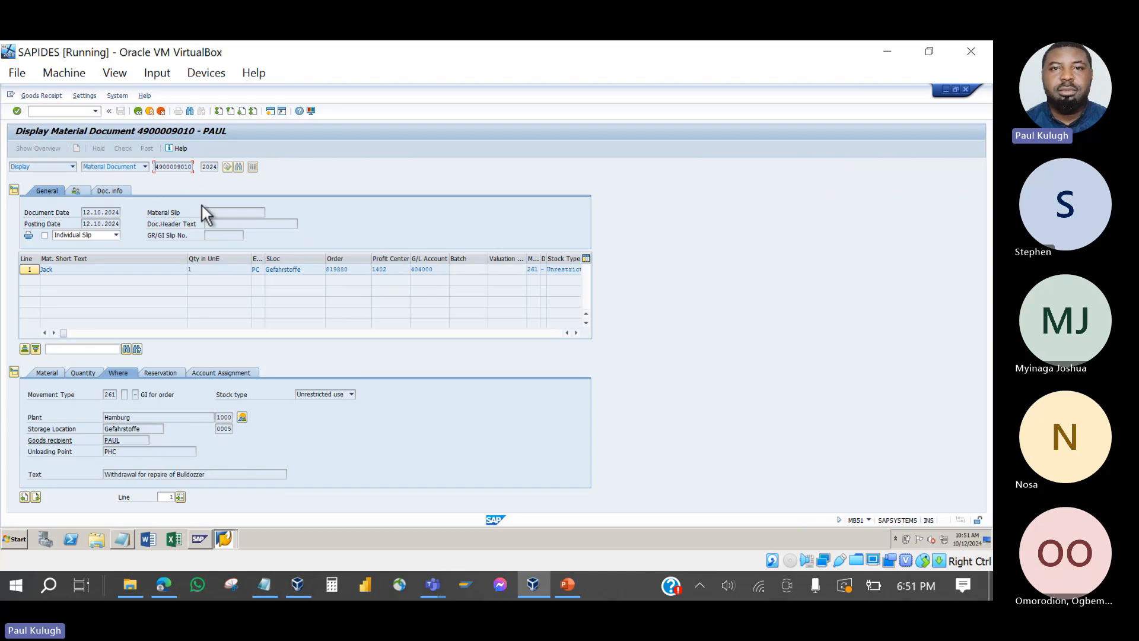
- Review the goods issue material document's document info and its related accounting documents, and return to the material document list selection
left_click(114, 191)
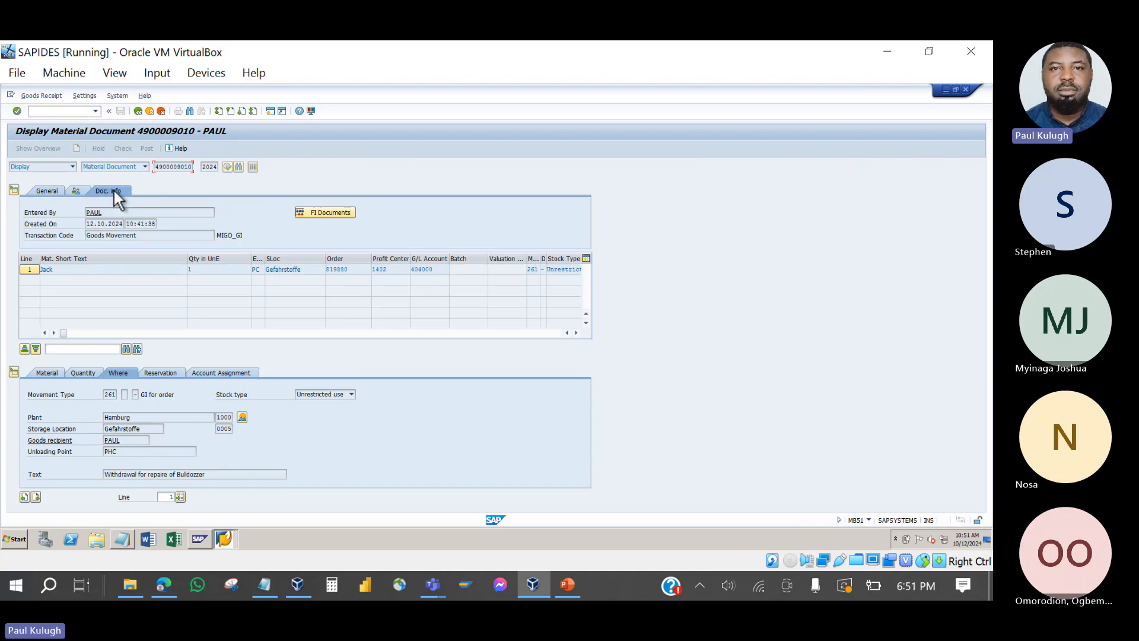
double_click(90, 212)
left_click(326, 212)
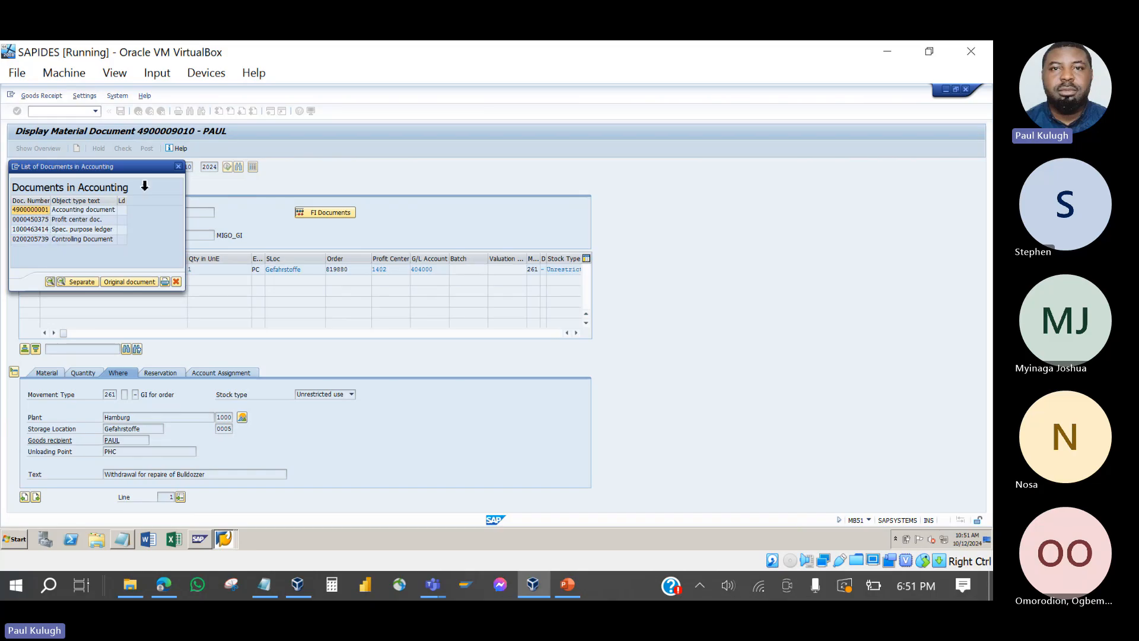
left_click(179, 165)
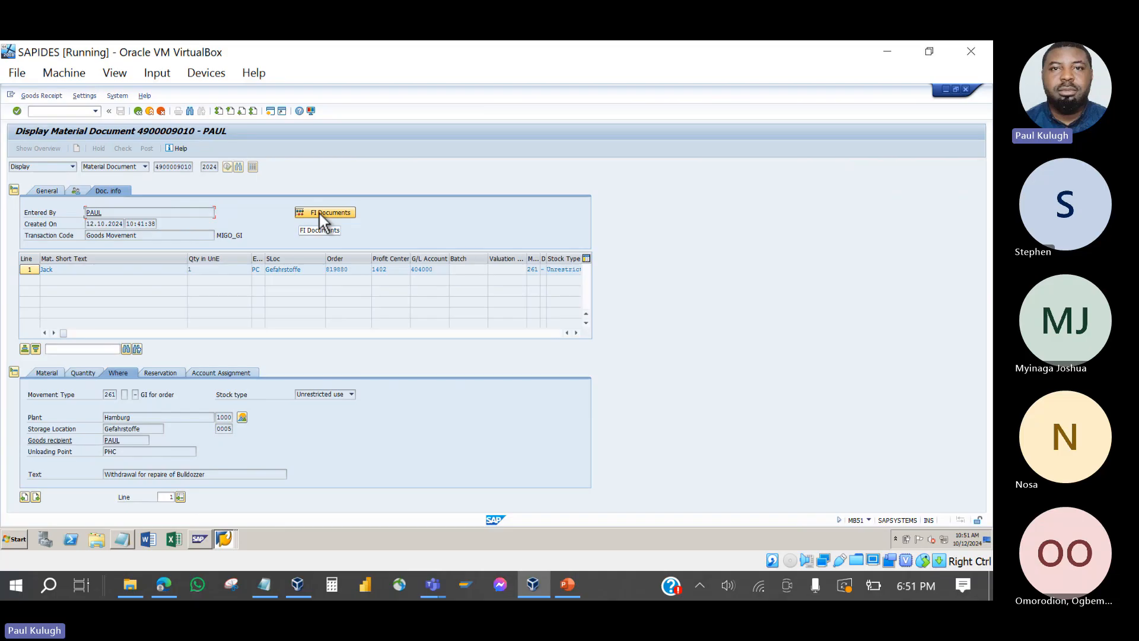
left_click(138, 111)
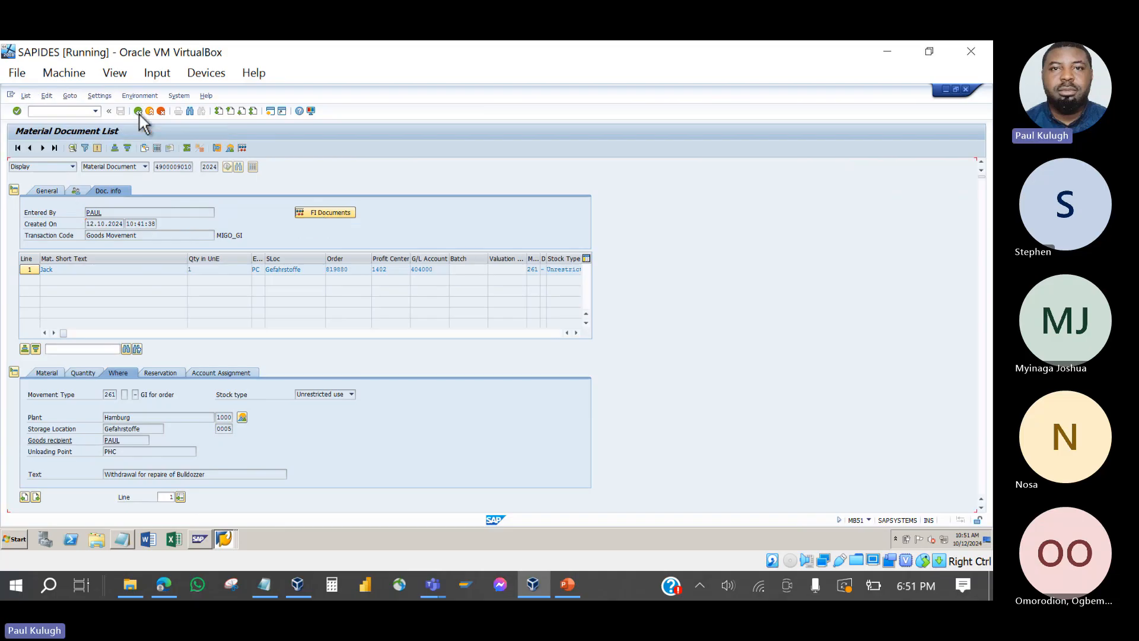
left_click(139, 113)
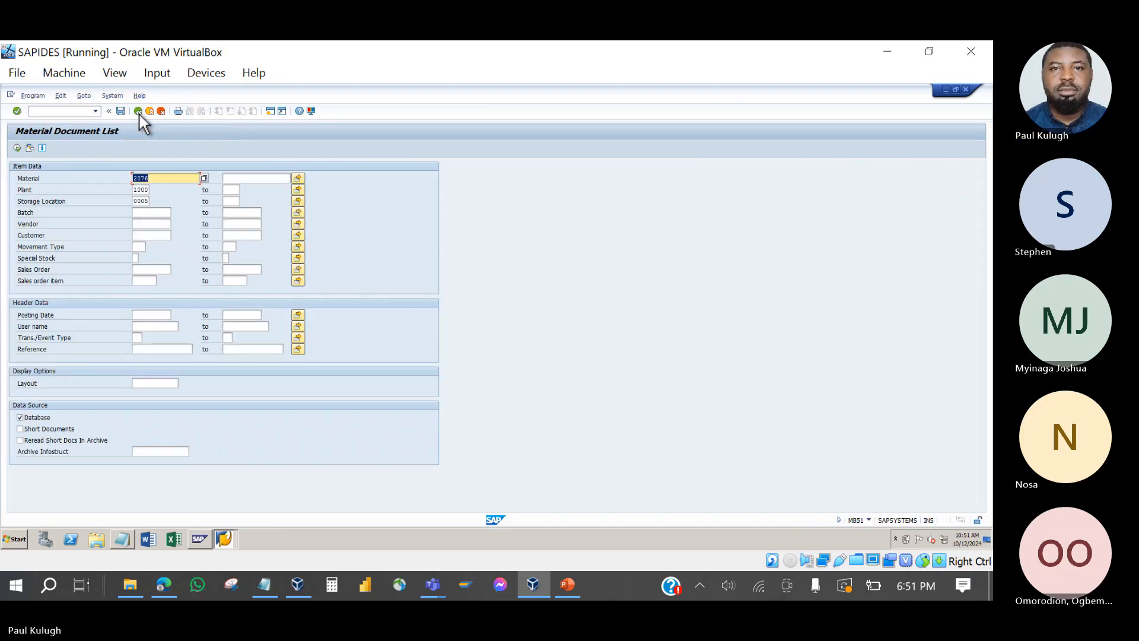
- Switch to the document flow session and go back to the Damaged Water Maker Machine order's header data
left_click(225, 538)
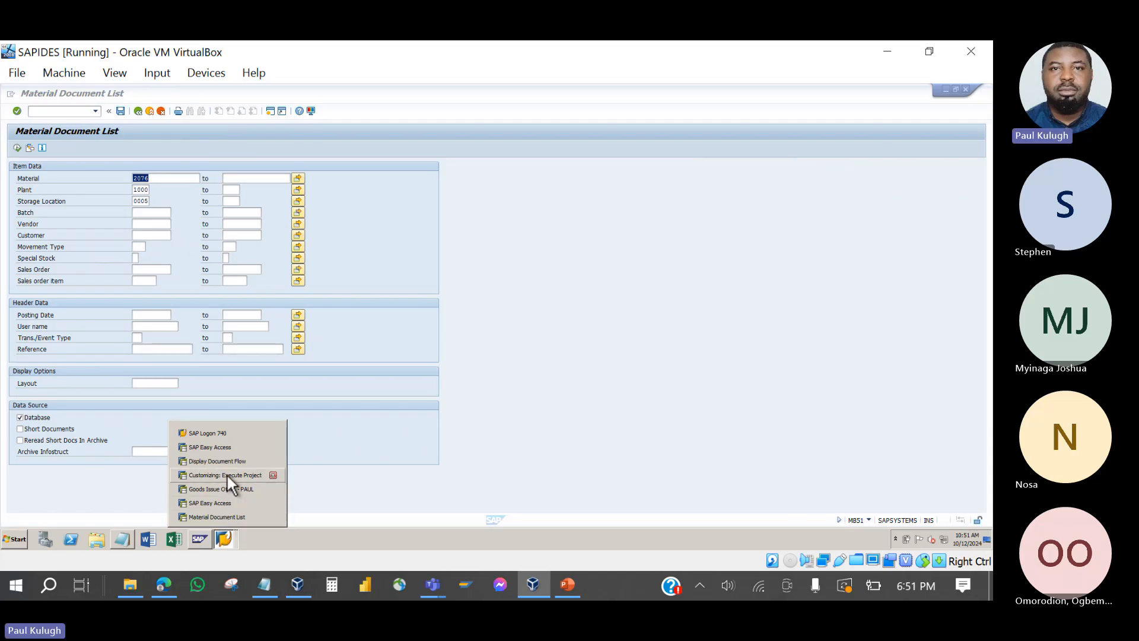
left_click(226, 475)
left_click(225, 541)
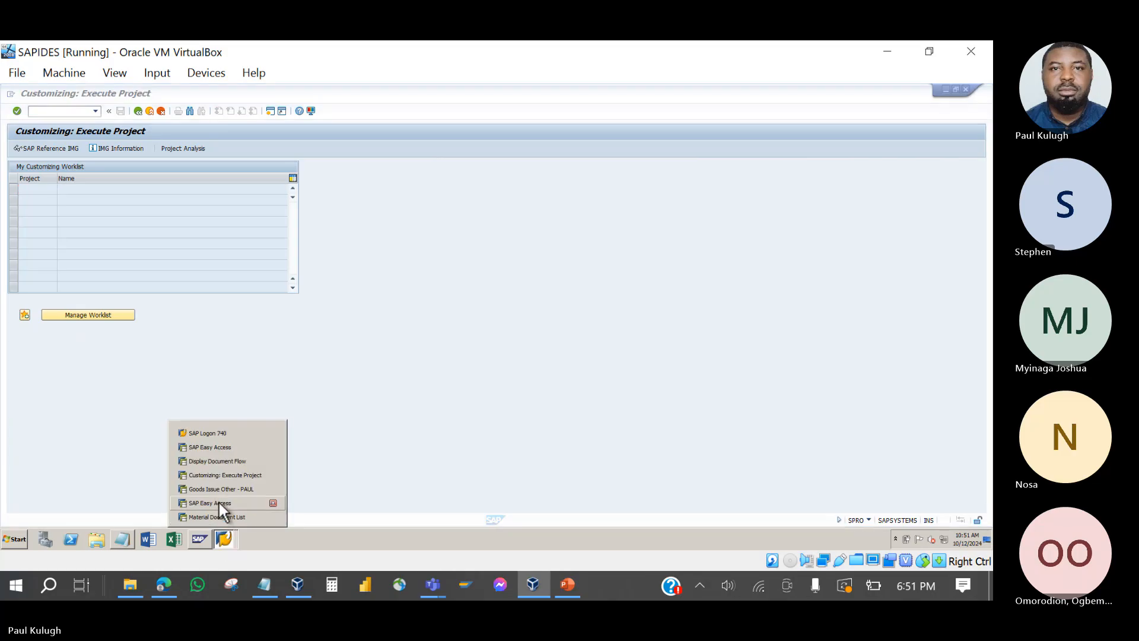
left_click(217, 461)
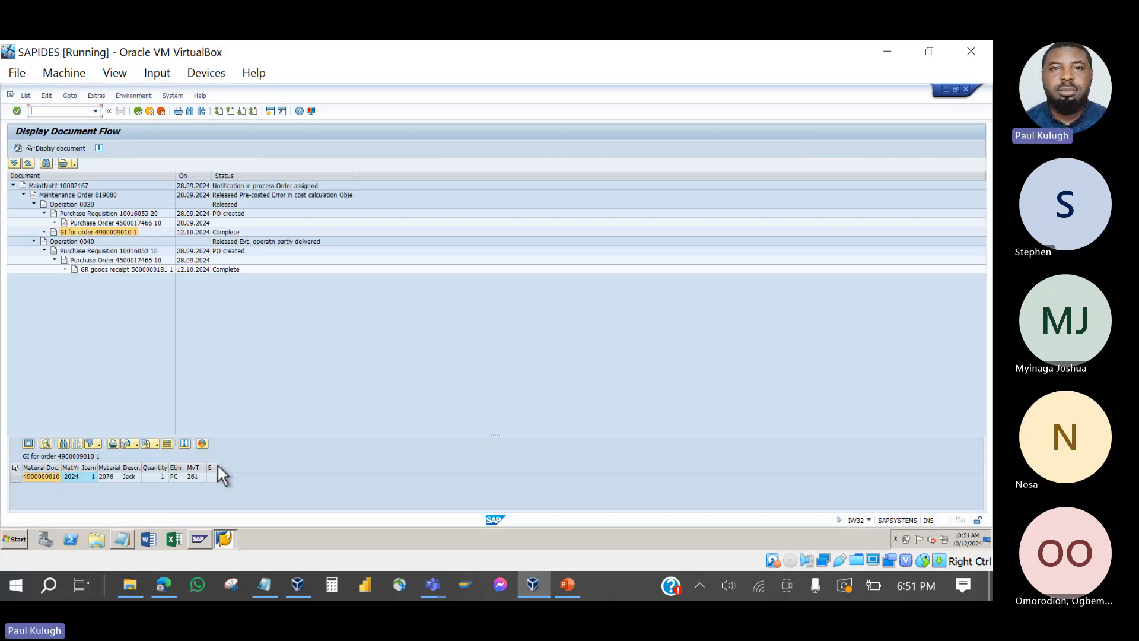
left_click(138, 111)
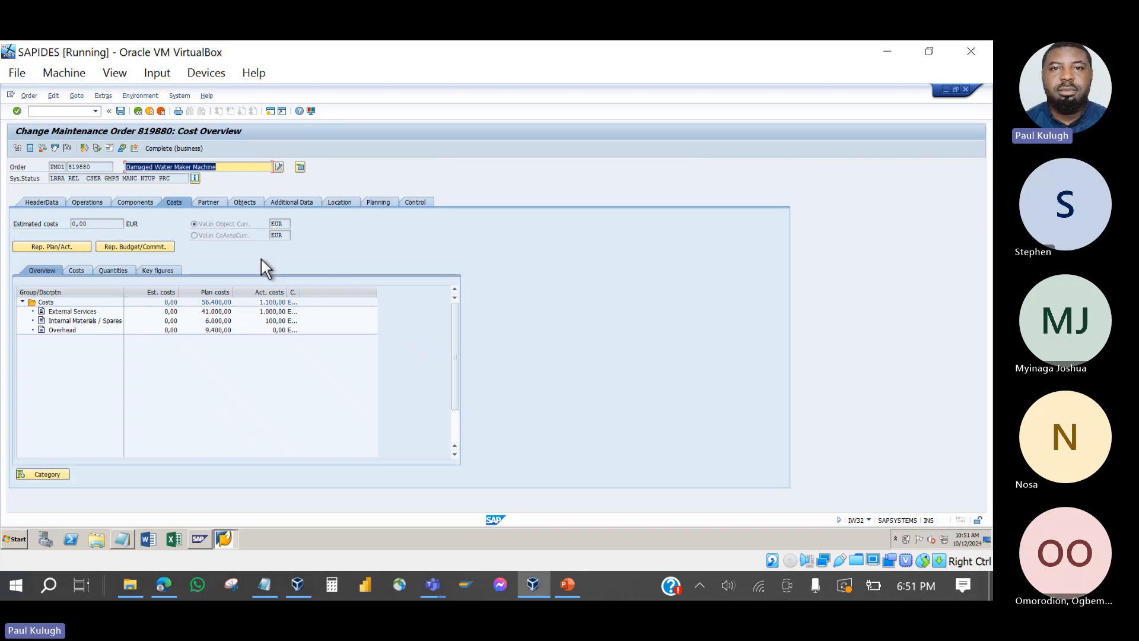
left_click(48, 201)
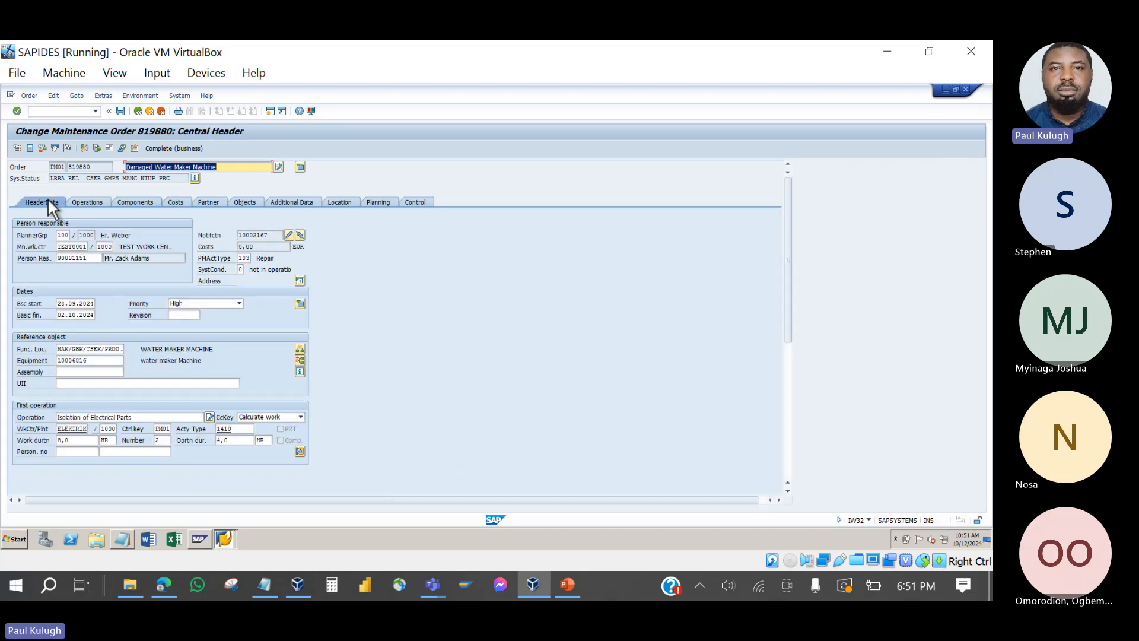
- Switch to the Goods Issue Other session and display the Jack item's account assignment
left_click(219, 530)
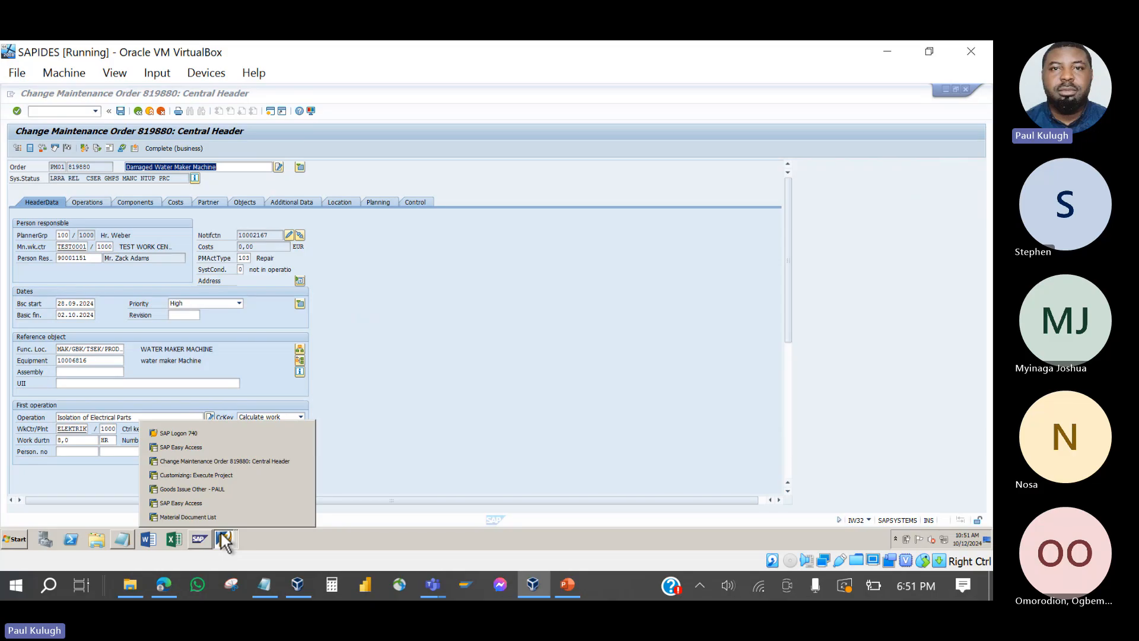
left_click(208, 489)
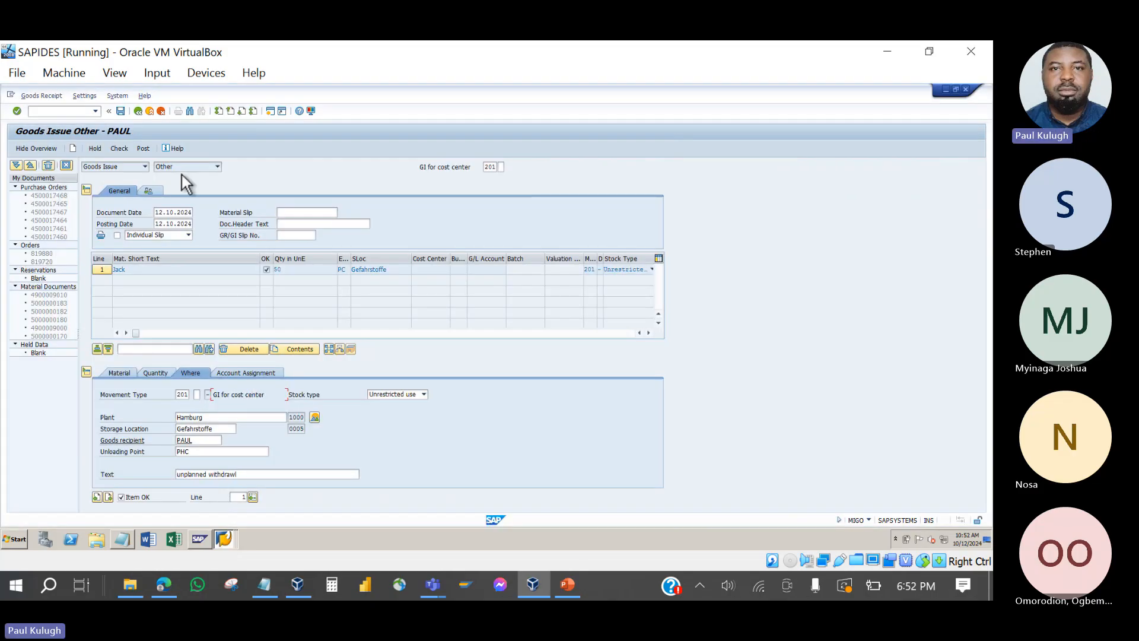
left_click(252, 375)
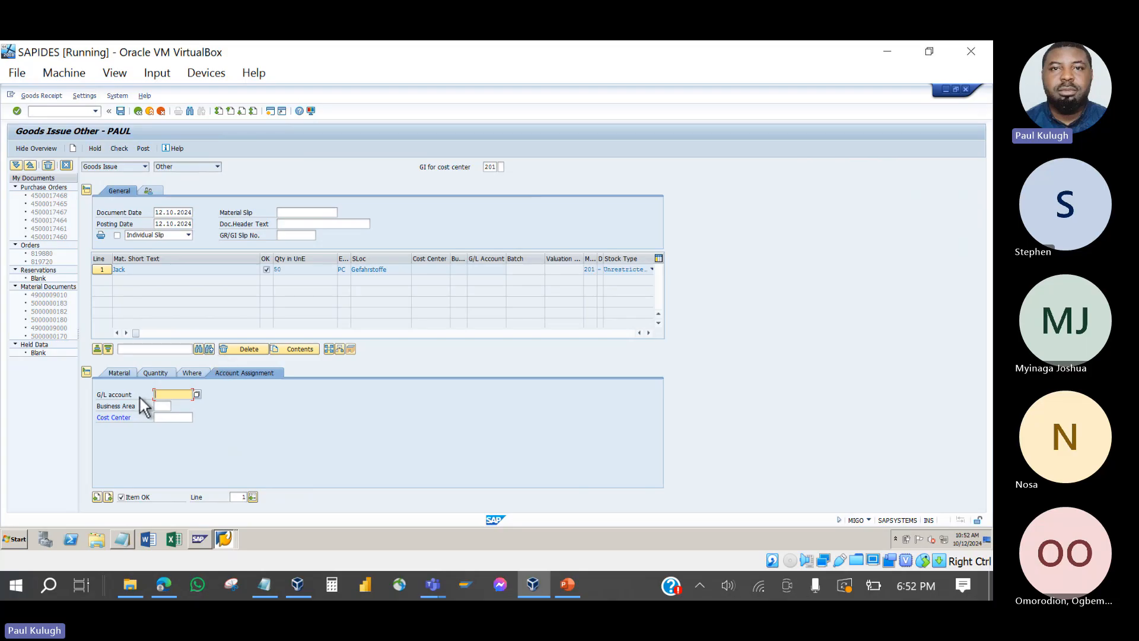
- Return to the maintenance order session and check the cost center in the order's location and account assignment data
left_click(224, 540)
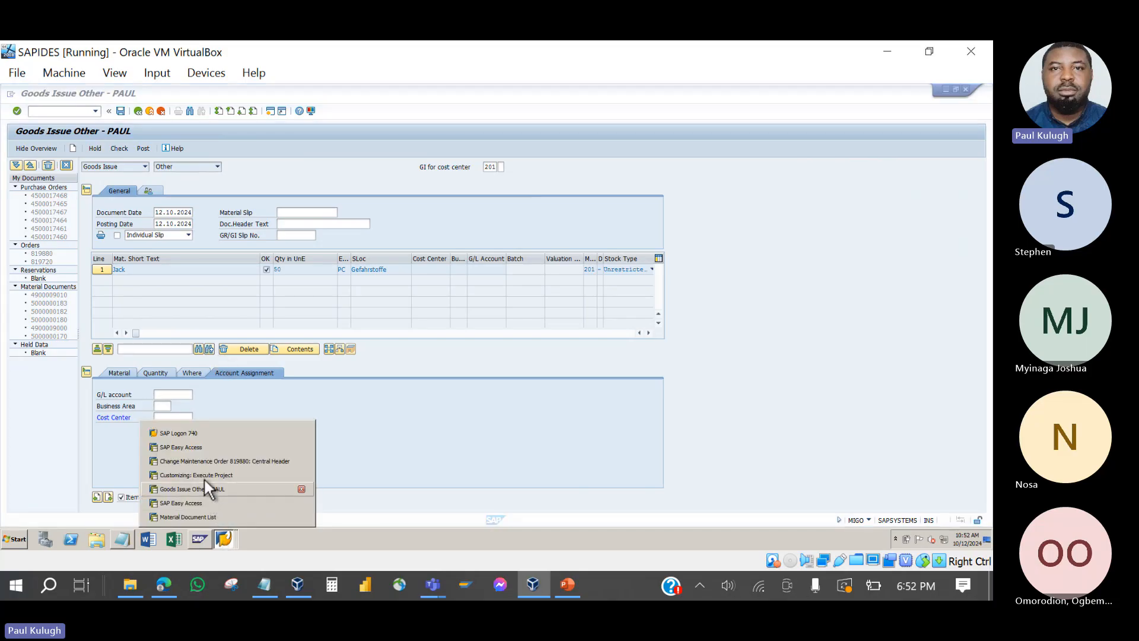
left_click(226, 460)
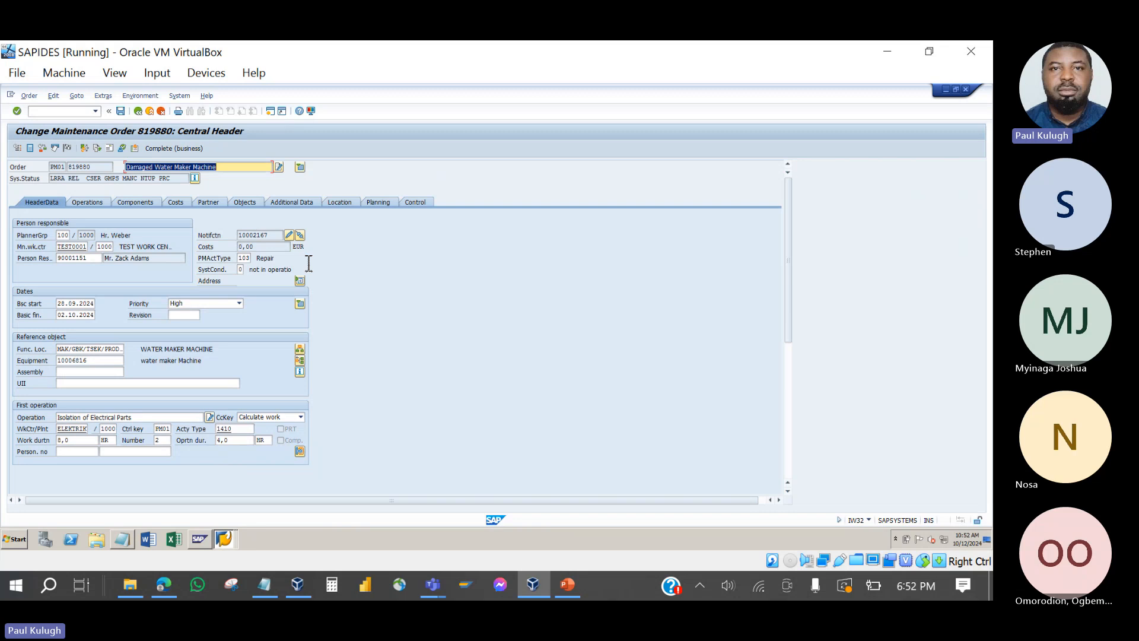
left_click(345, 200)
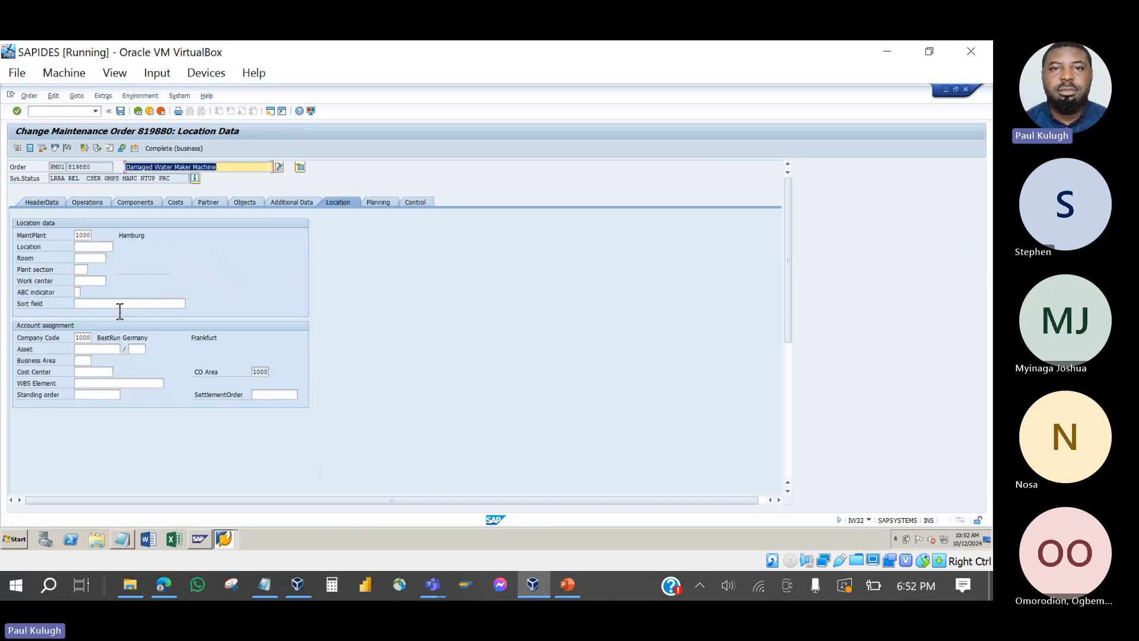
left_click(95, 372)
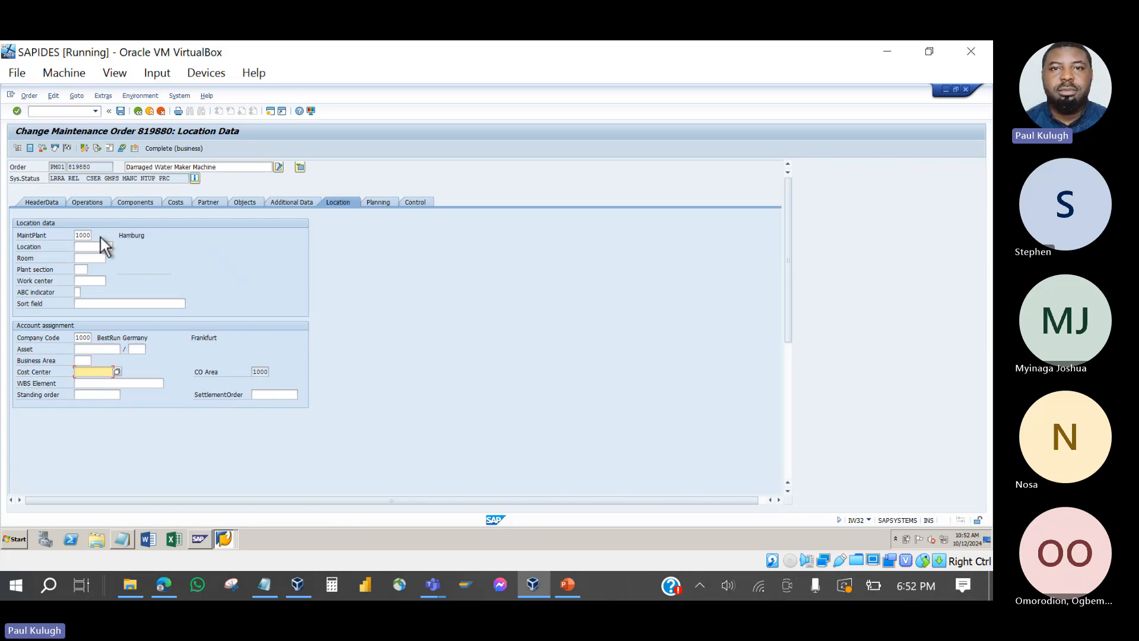
left_click_drag(100, 170, 66, 169)
left_click(94, 373)
- Review the order's cost overview and planning data, and recheck the cost center field in its location data
left_click(174, 202)
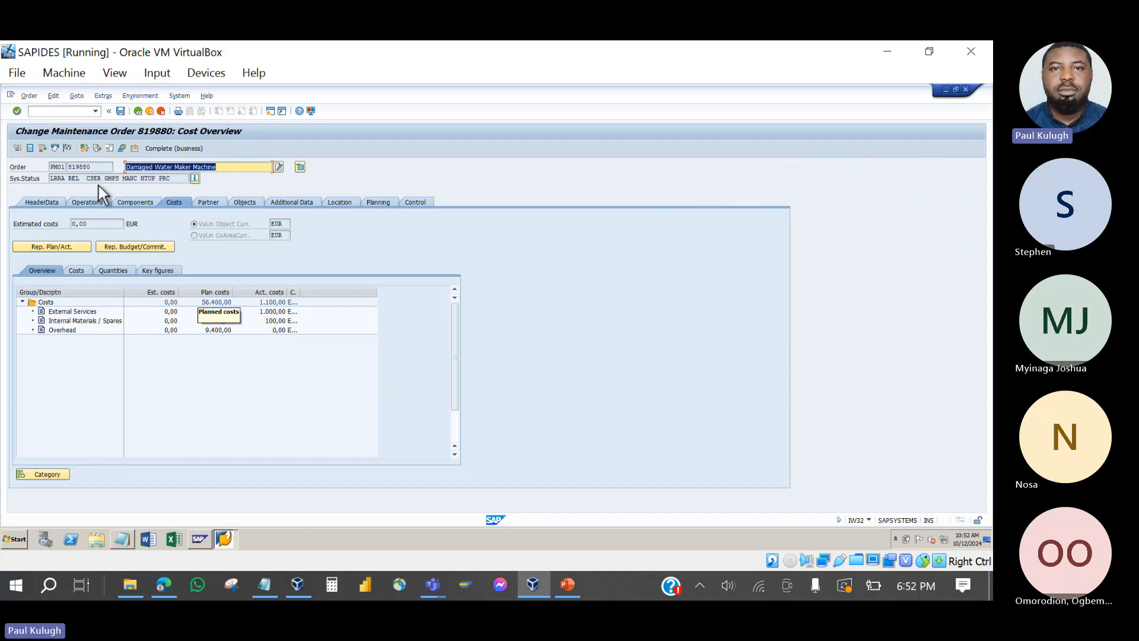
left_click(97, 169)
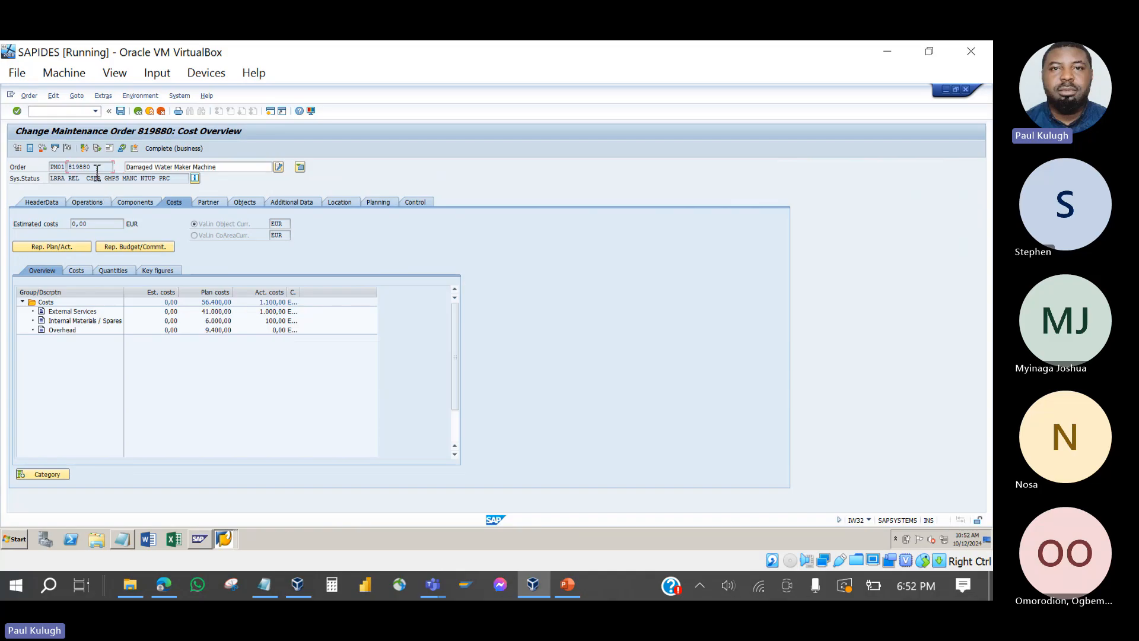
left_click(378, 207)
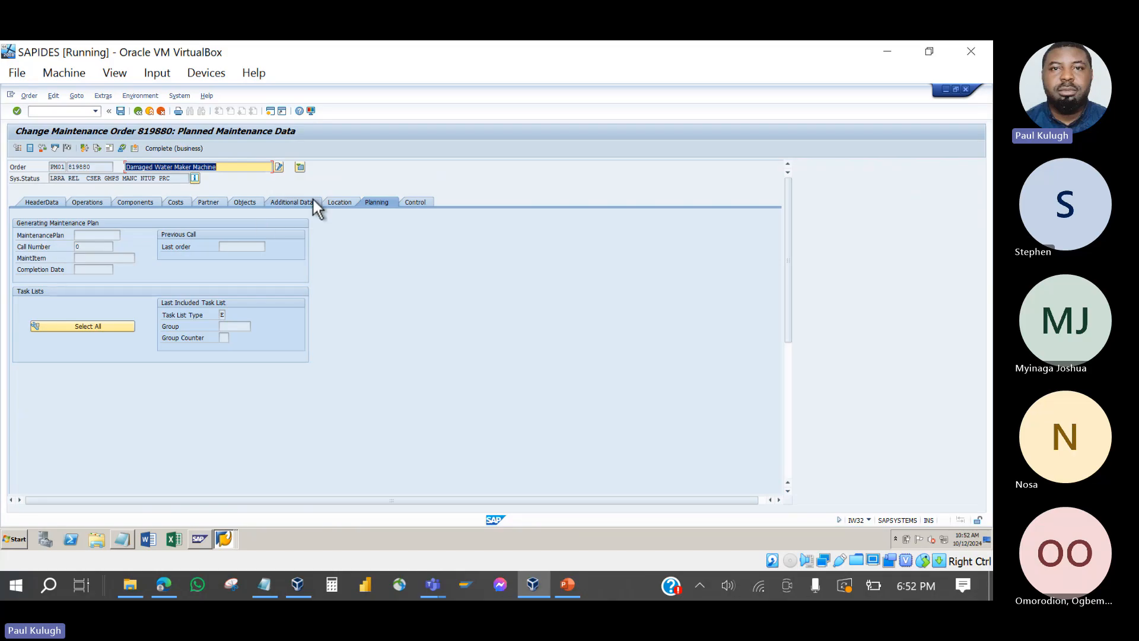
left_click(334, 202)
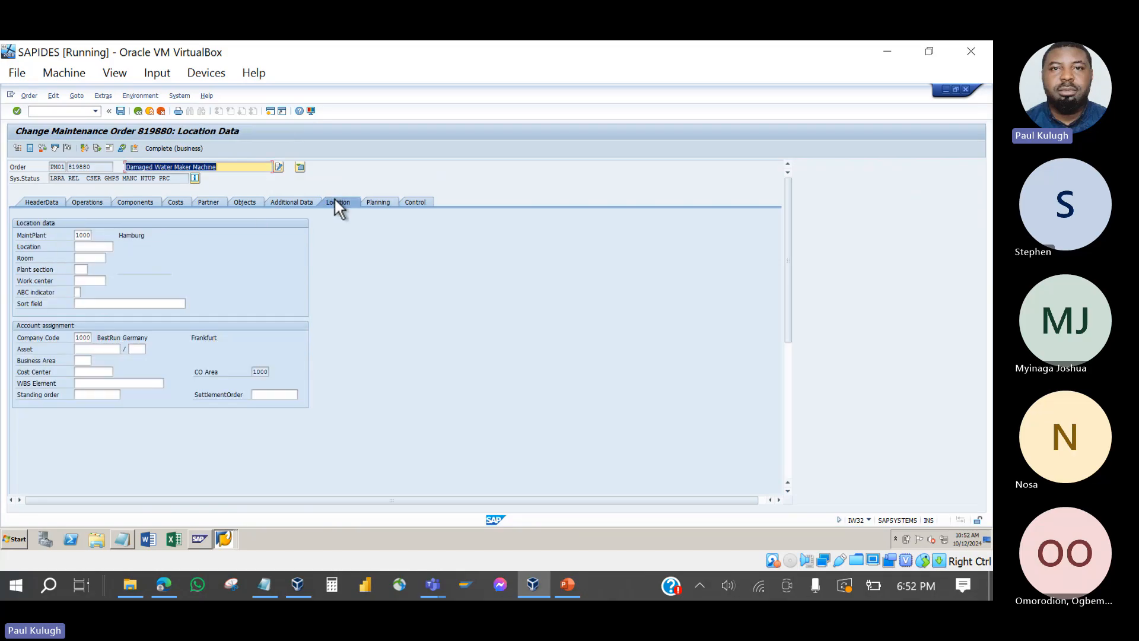
left_click(83, 369)
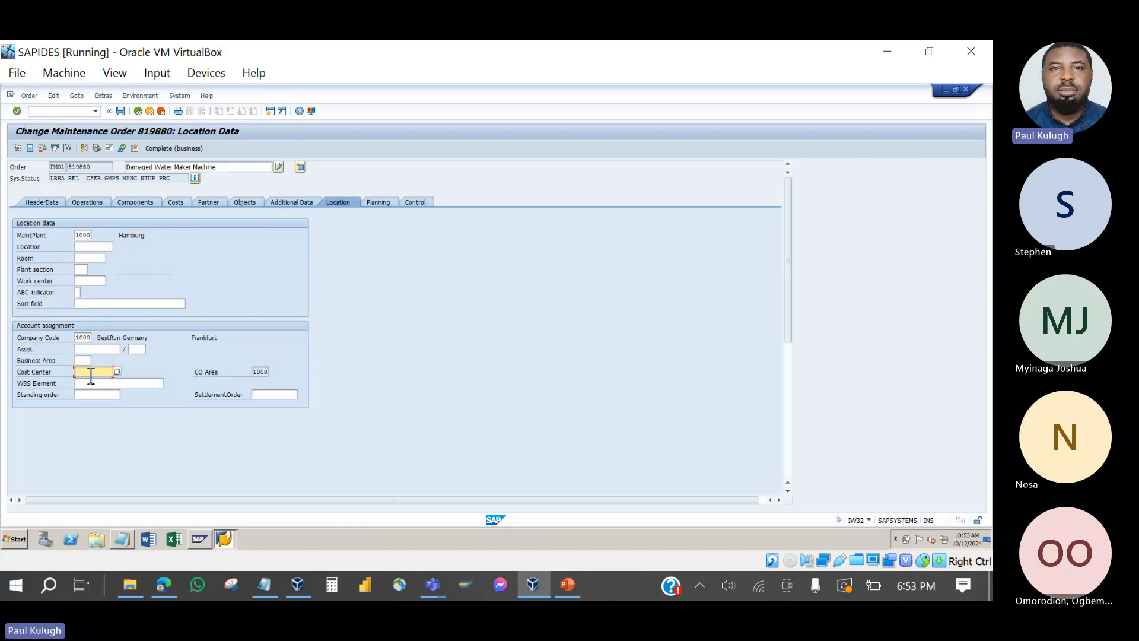
- Open the order's functional location, check its location data and organization cost center, and return to the order
left_click(47, 202)
left_click(91, 349)
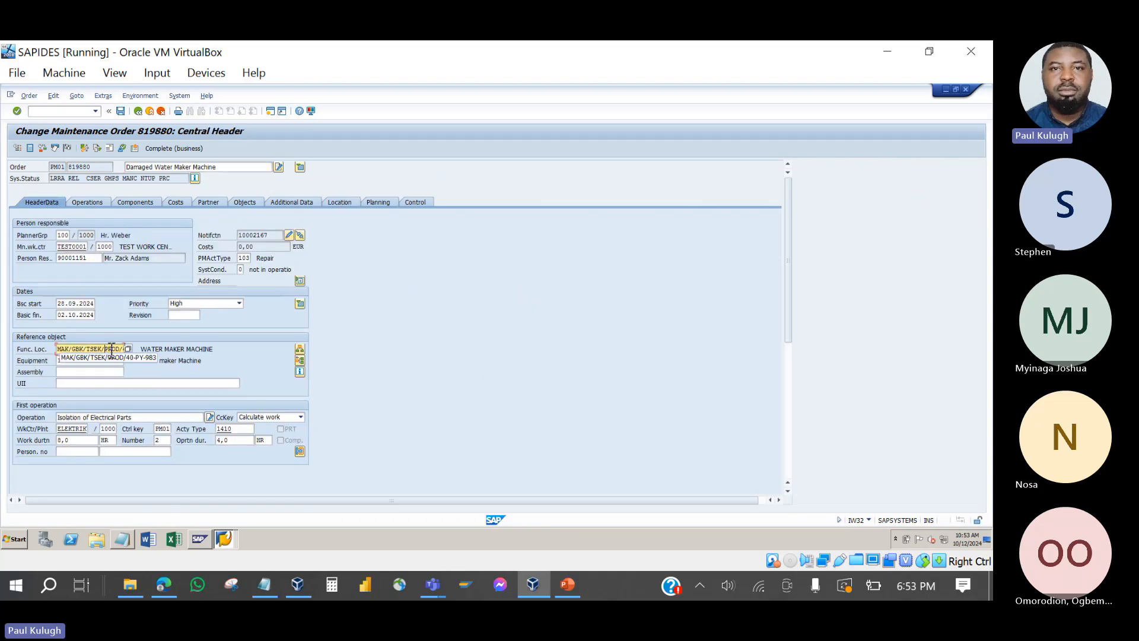
double_click(113, 350)
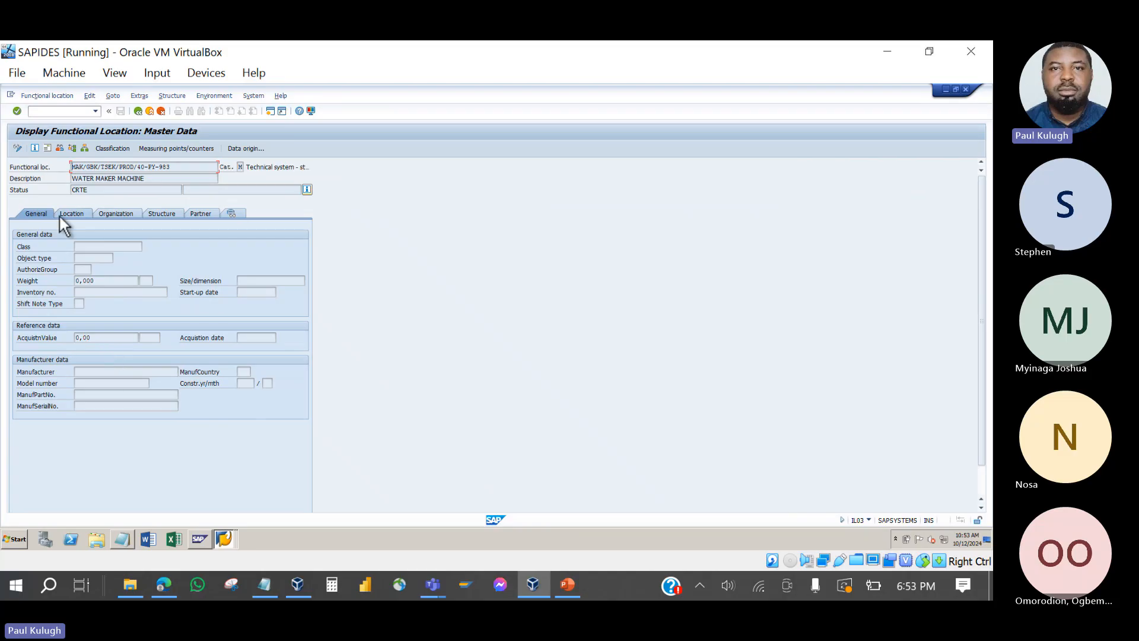
left_click(71, 212)
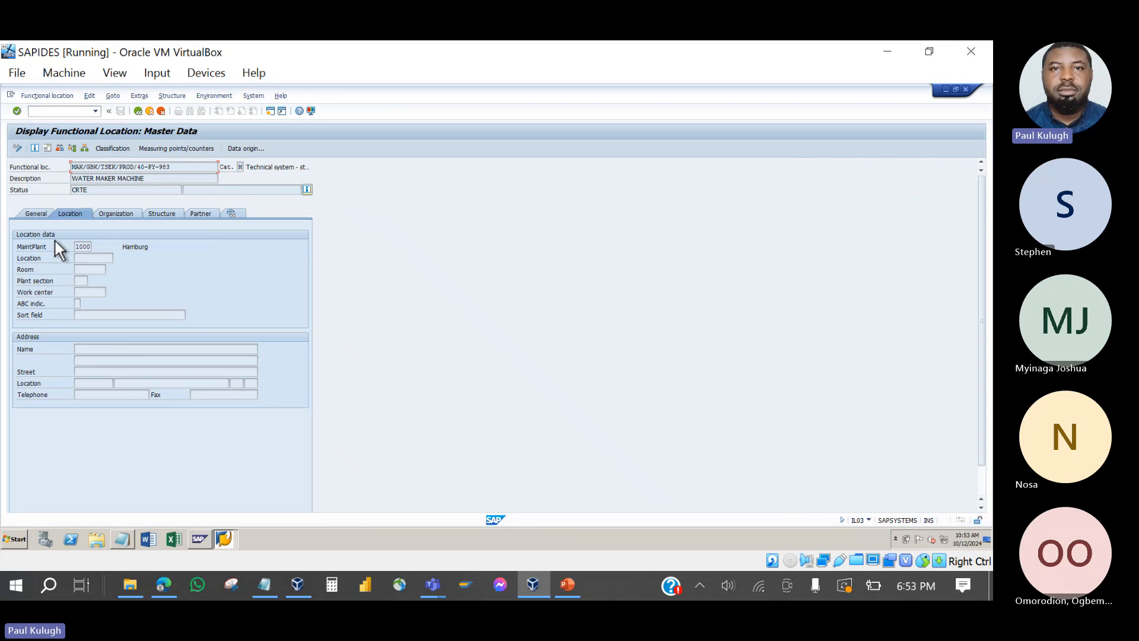
left_click(114, 214)
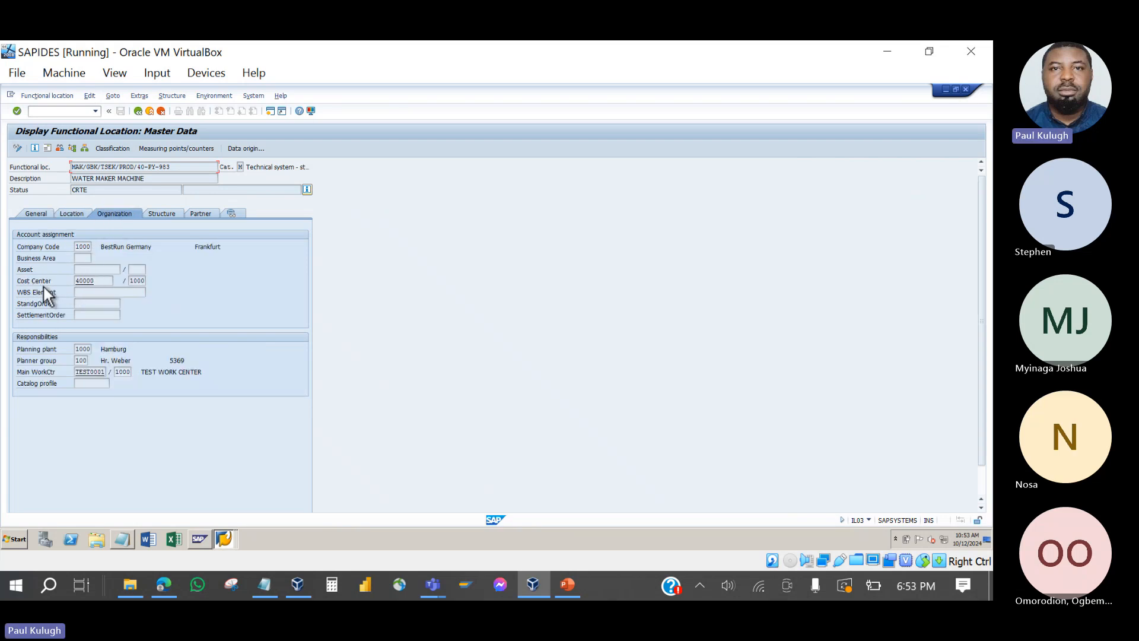
left_click(102, 282)
left_click(138, 111)
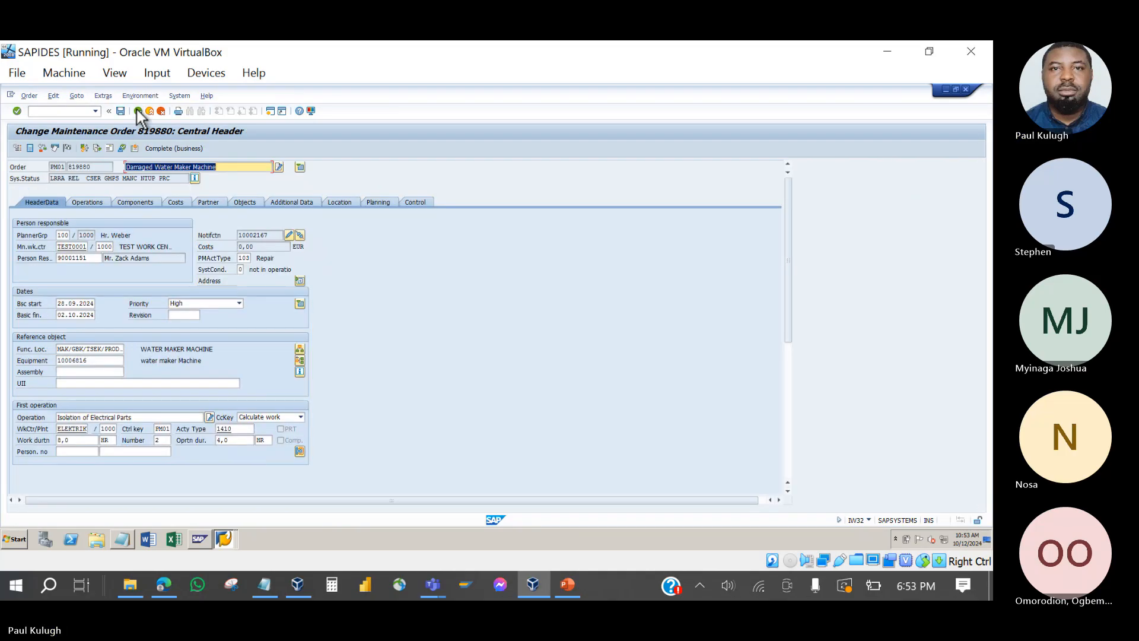
- Check the order's account assignment cost center once more and view its component list
left_click(329, 207)
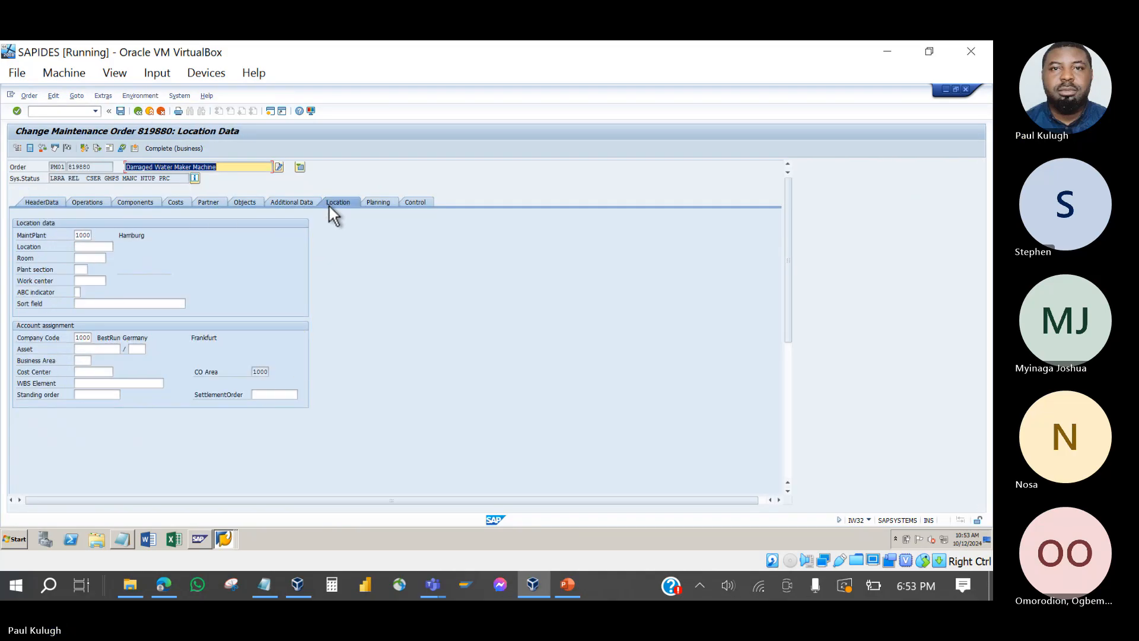
left_click(89, 372)
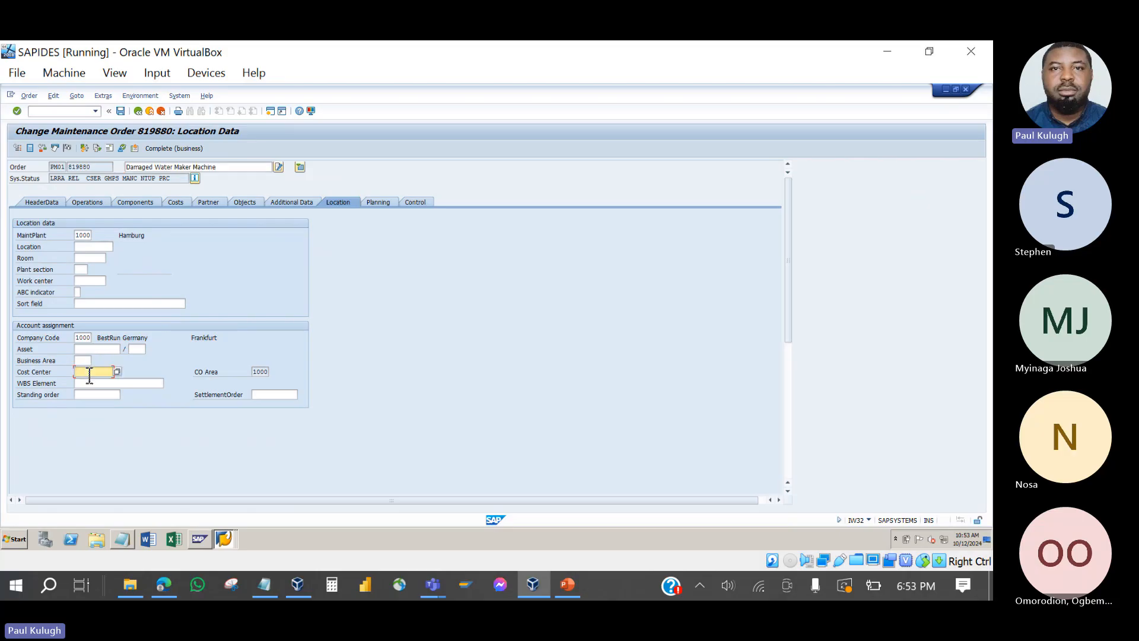
left_click(135, 201)
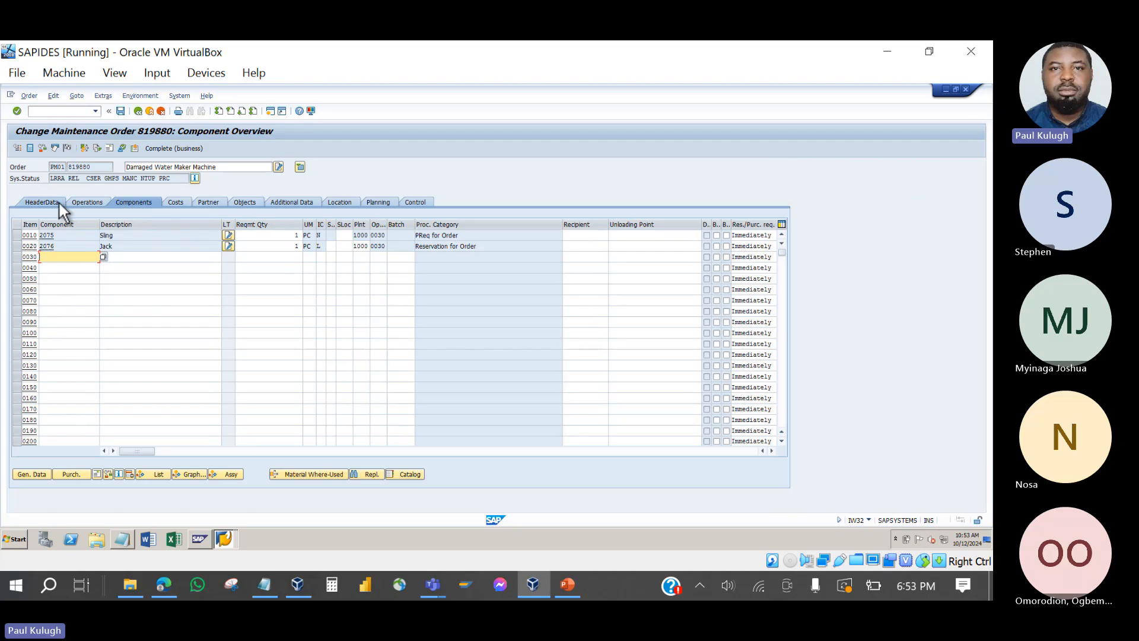
- Open the water maker Machine equipment from the order header, check its organization cost center, and return to the order
left_click(51, 203)
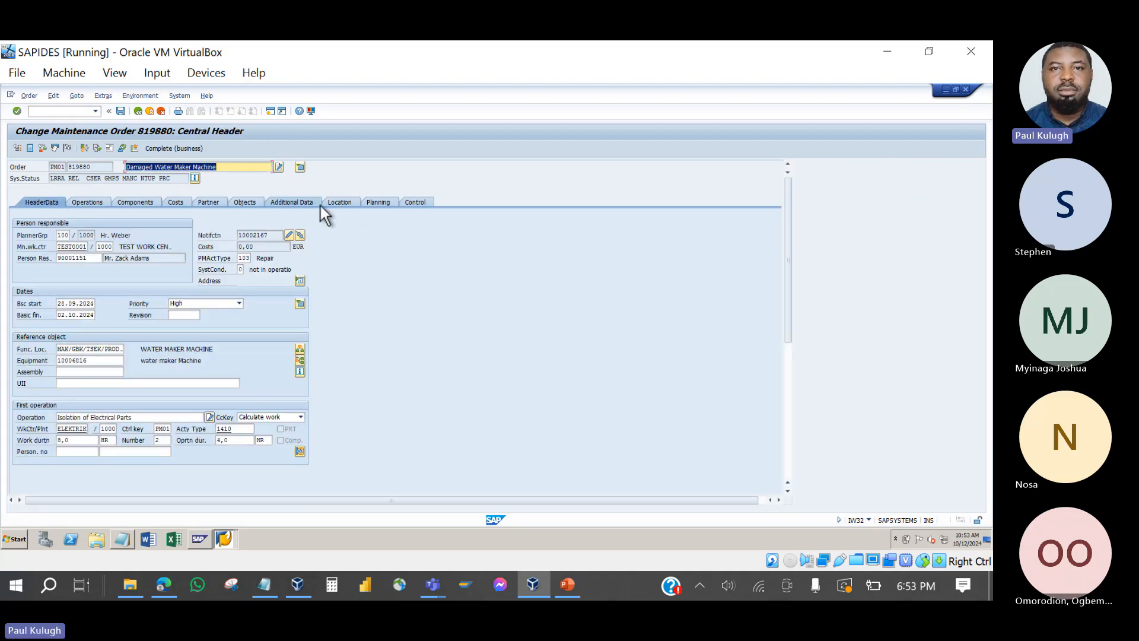
double_click(76, 360)
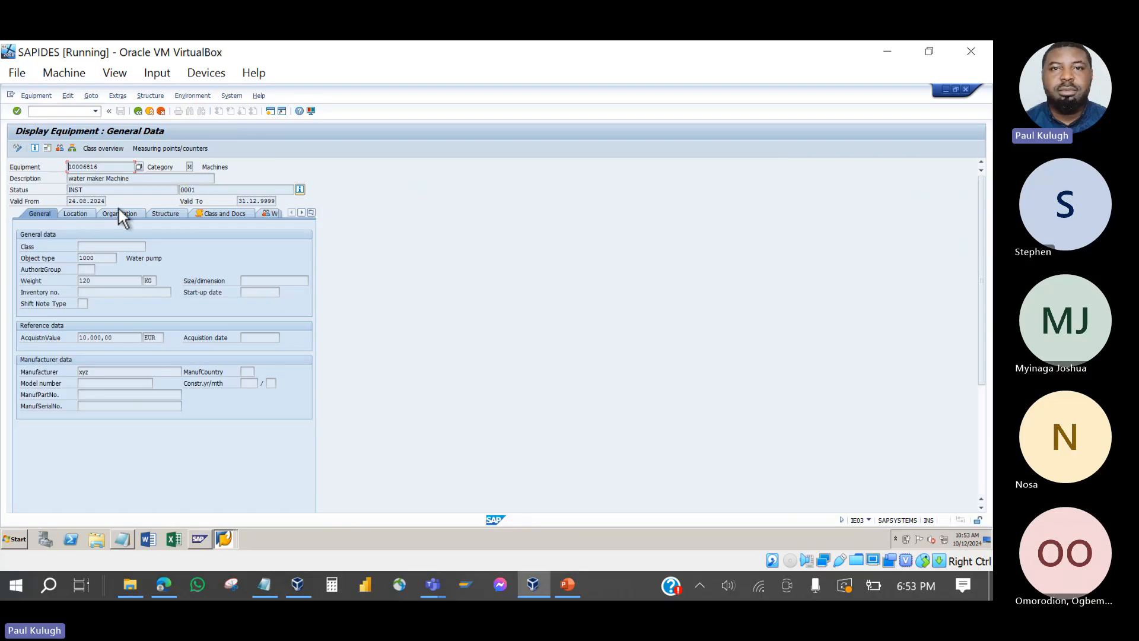
left_click(118, 216)
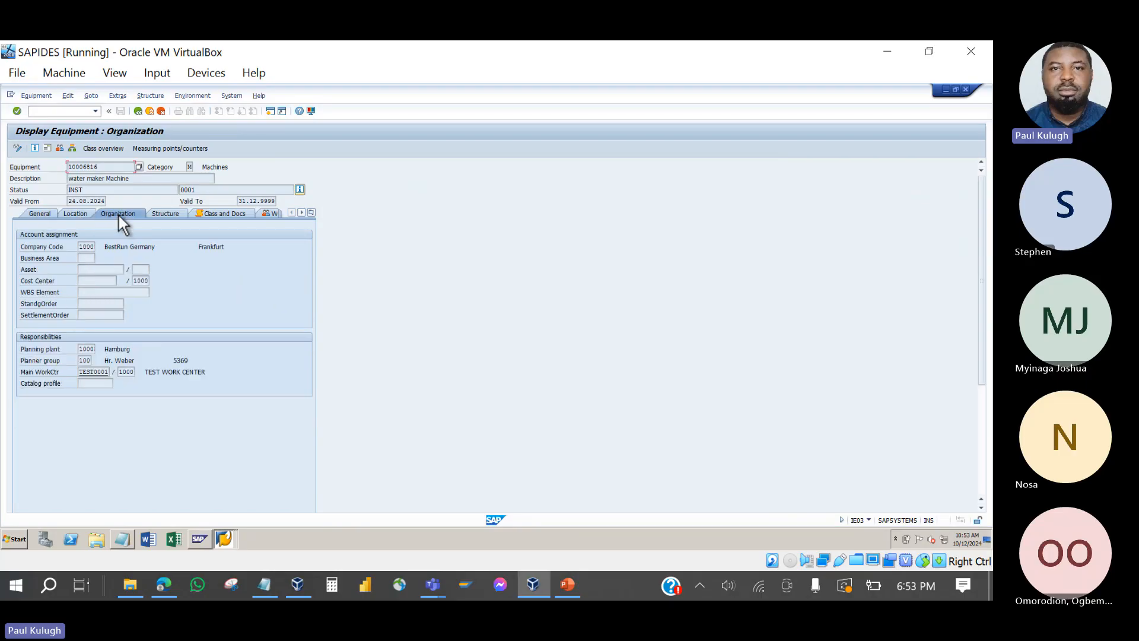
left_click(88, 279)
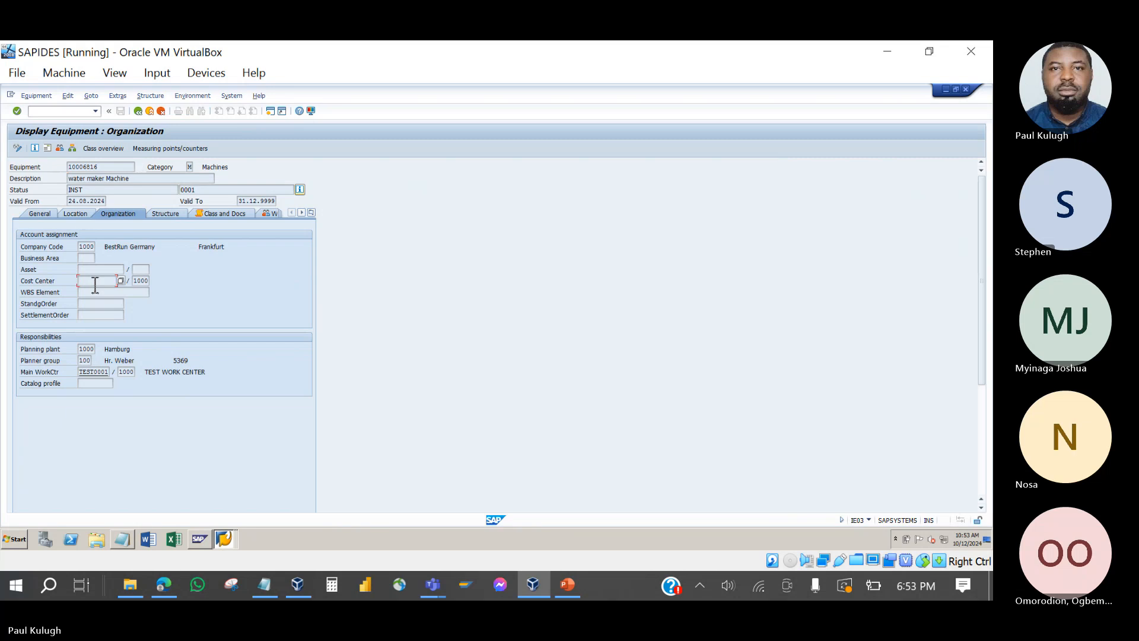
left_click(137, 112)
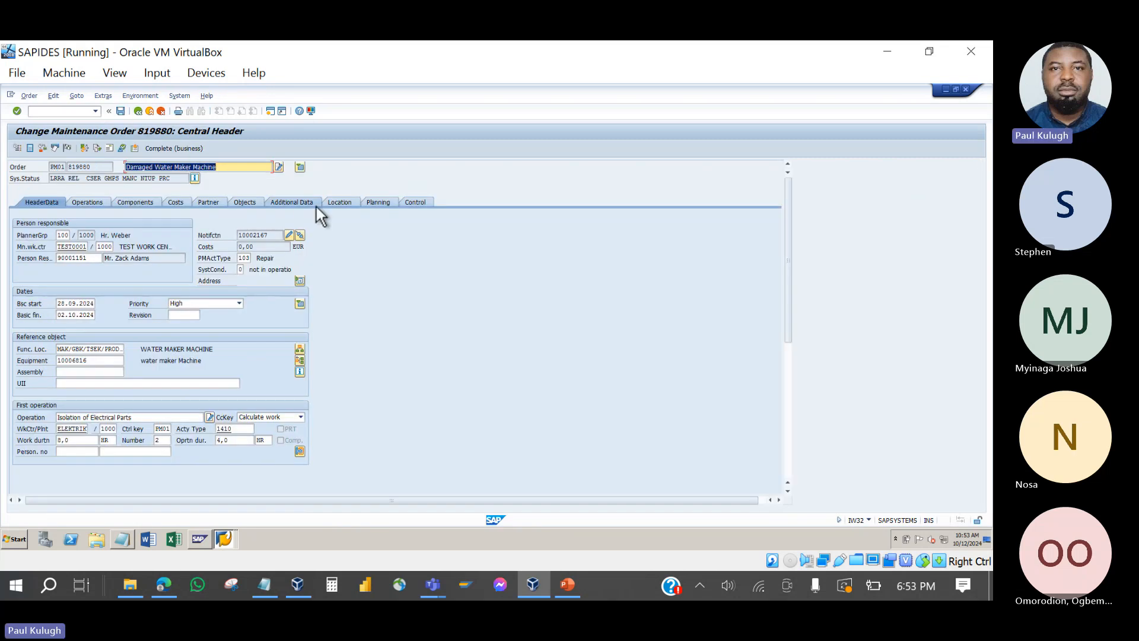
- Switch to the Jack goods issue for cost center and browse the available G/L accounts for its account assignment
left_click(225, 539)
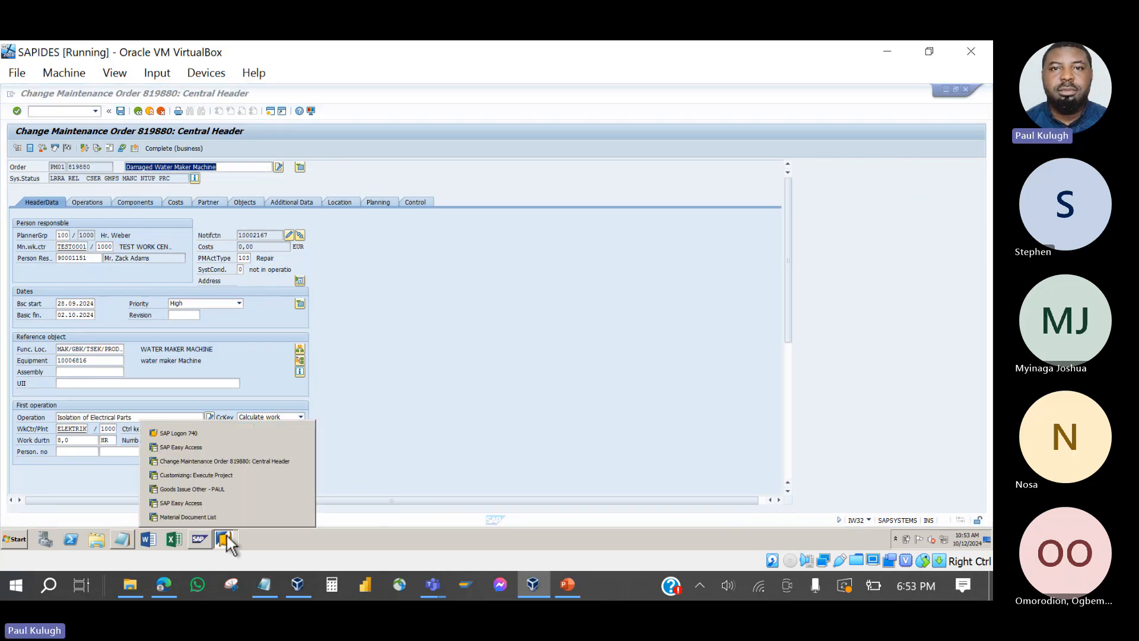
left_click(213, 489)
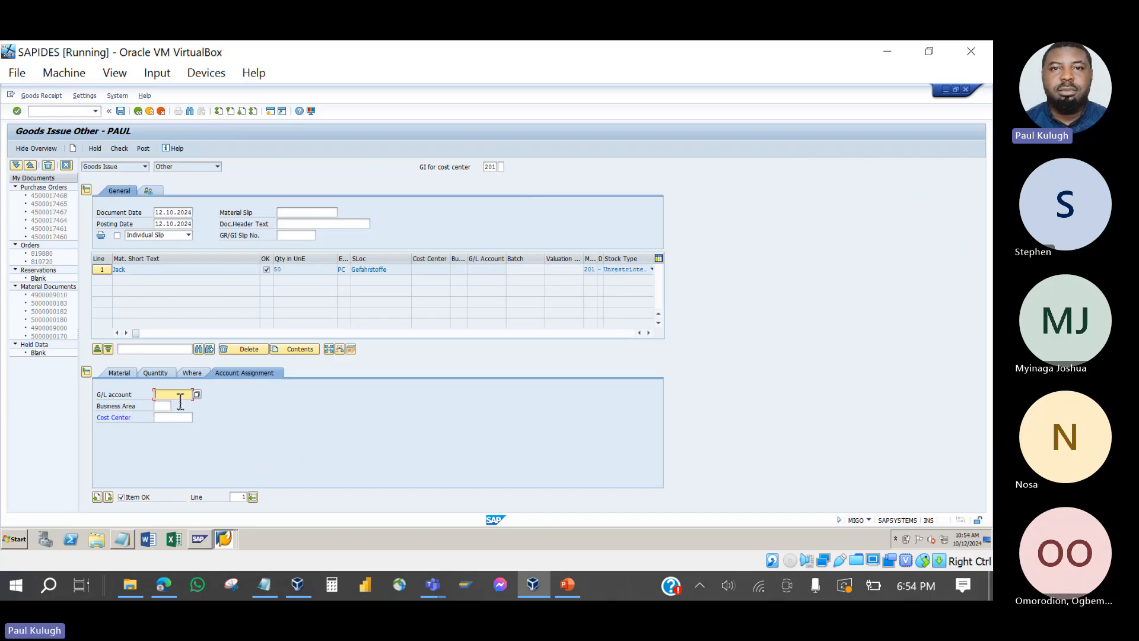
left_click(197, 394)
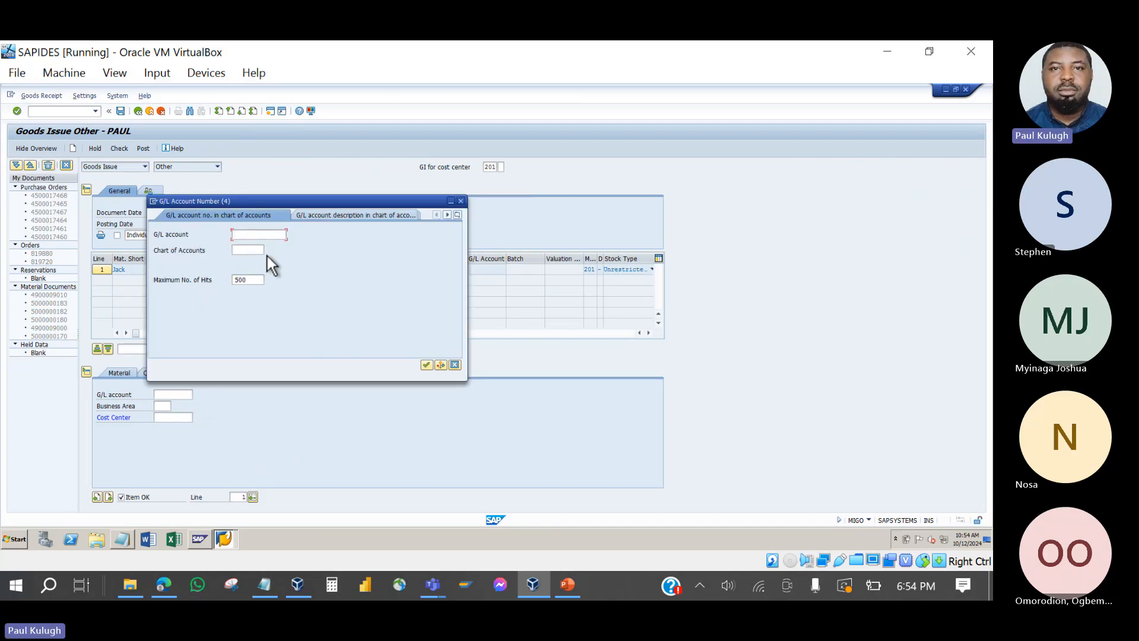
key("Return")
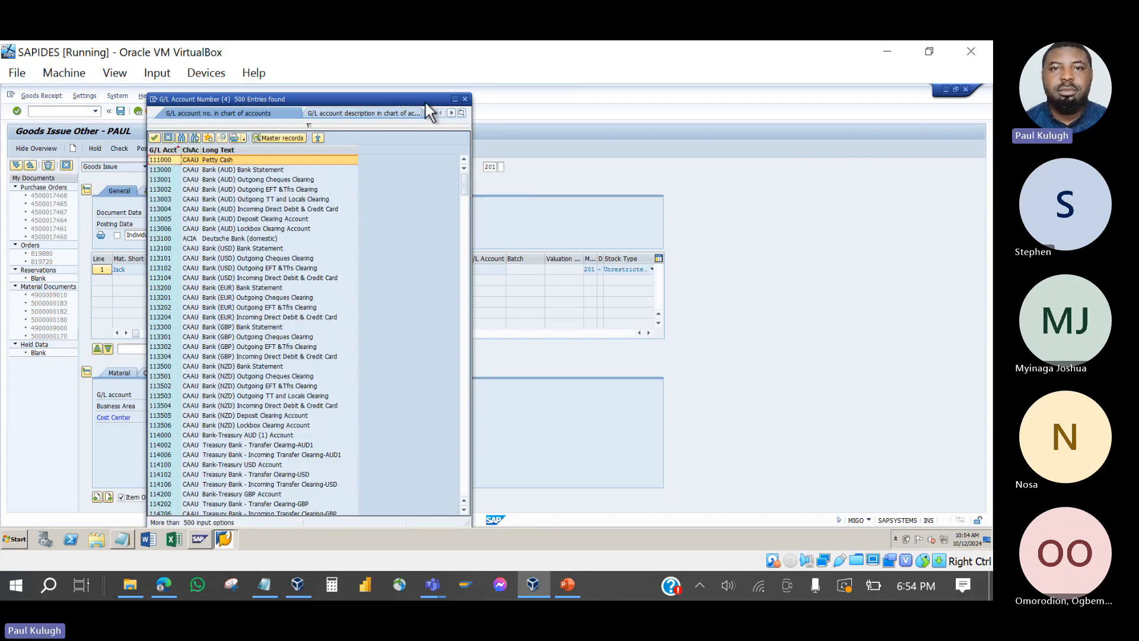
left_click(466, 98)
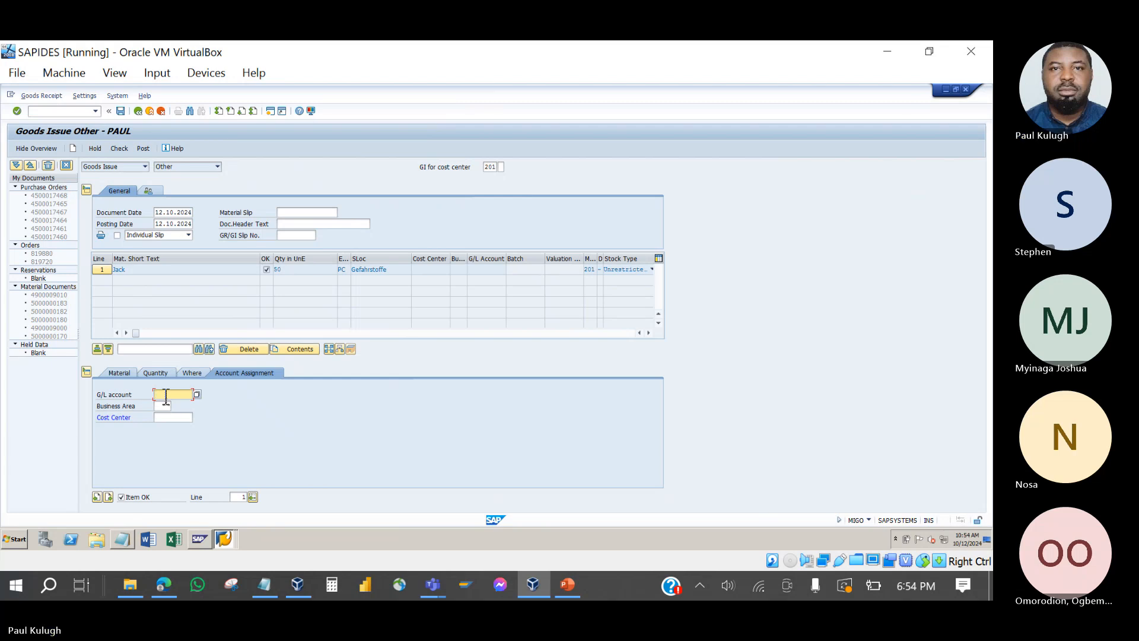
- Assign the Jack item to G/L account 40000 and cost center 41000
type("g")
type("400000")
key("Return")
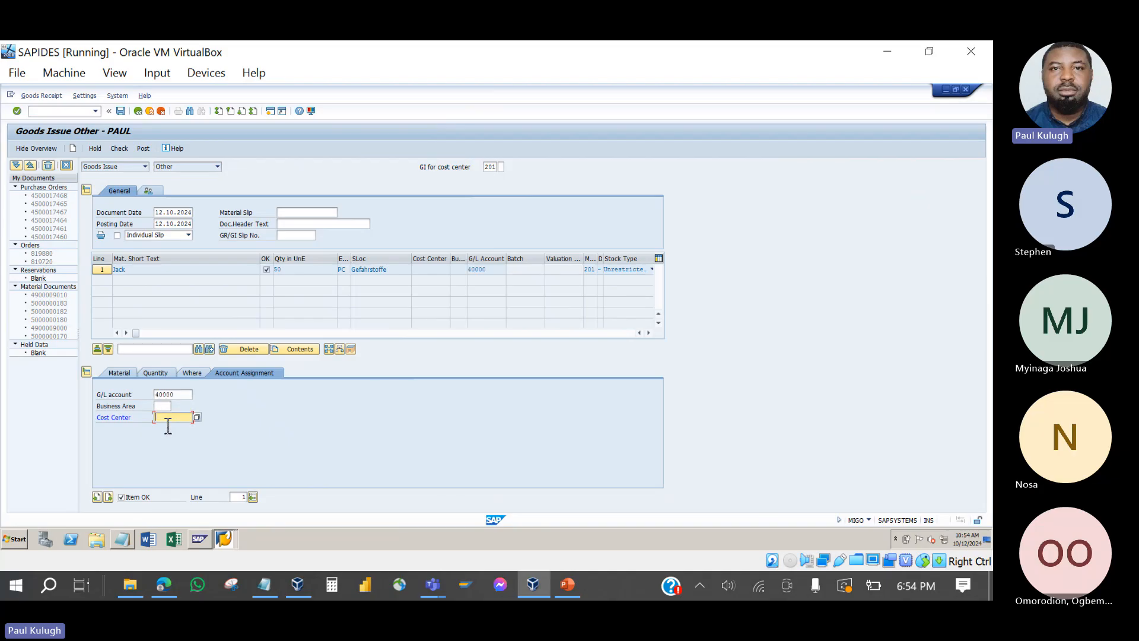
type("41000")
key("Return")
- Look through the chart of accounts entries for the Jack item's G/L account and close the list without choosing one
left_click(182, 396)
left_click(196, 395)
key("Return")
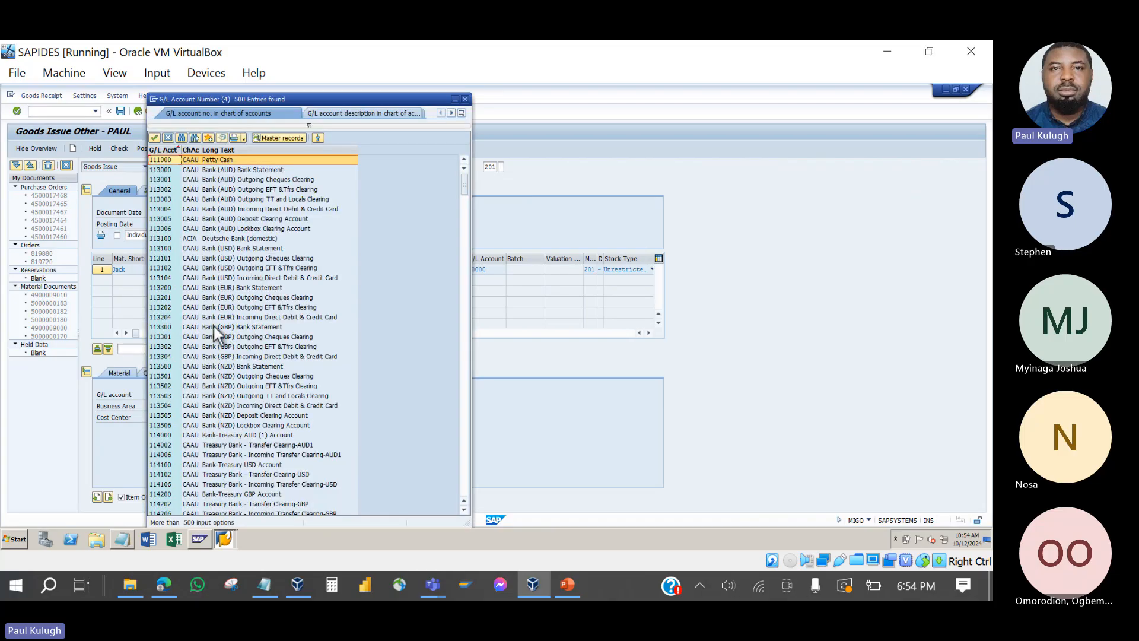
scroll(269, 454, "down", 20)
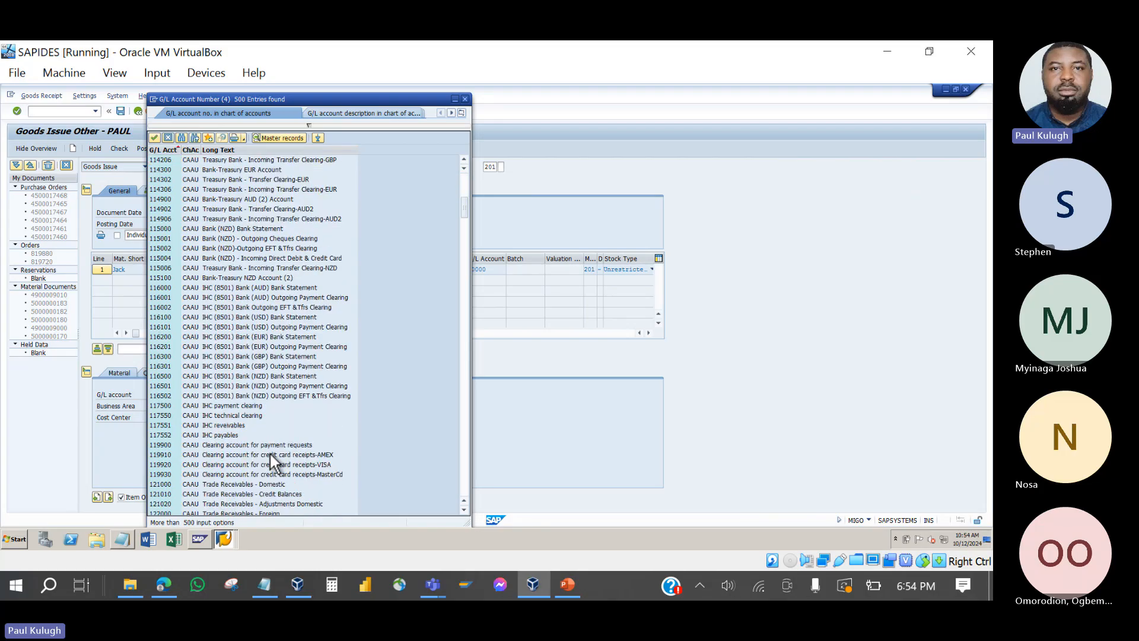
scroll(269, 454, "down", 20)
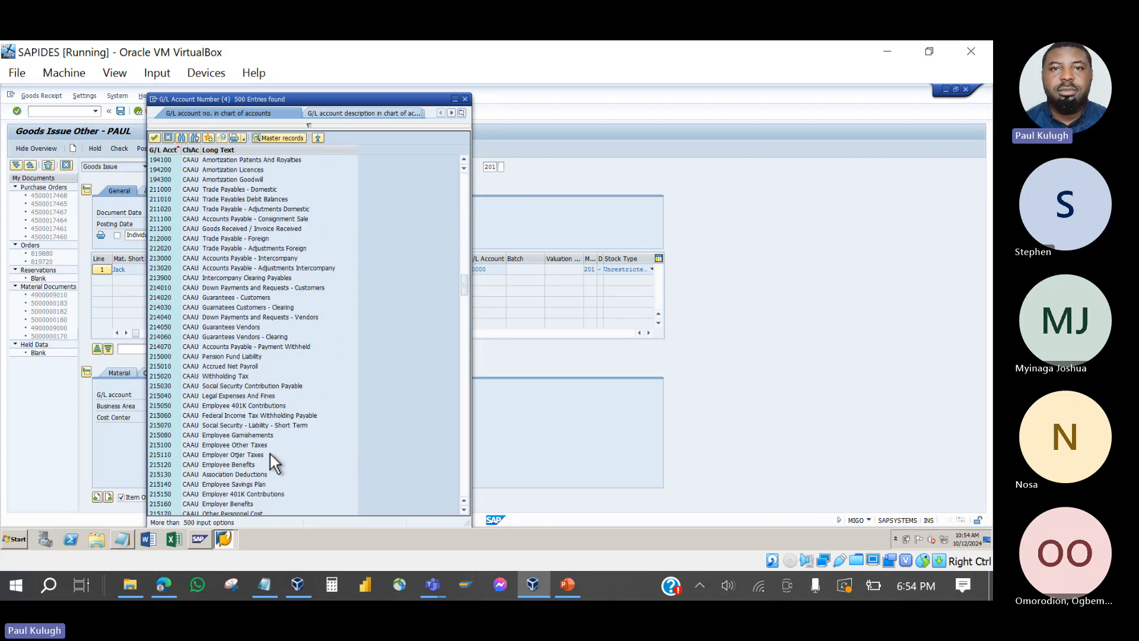
scroll(269, 458, "down", 20)
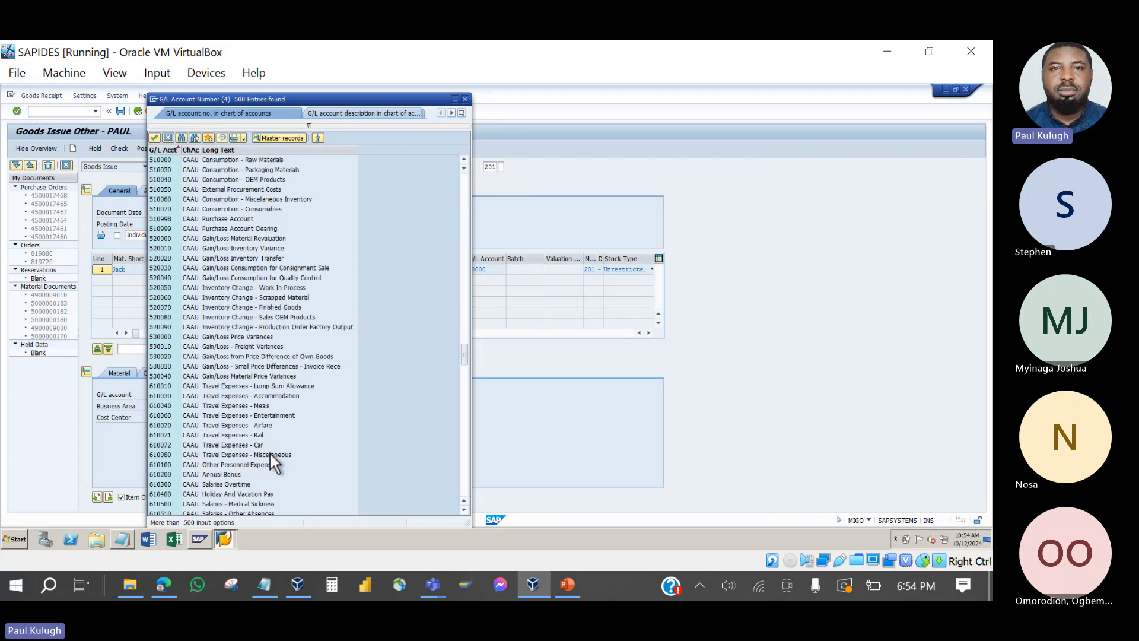
scroll(270, 452, "down", 1)
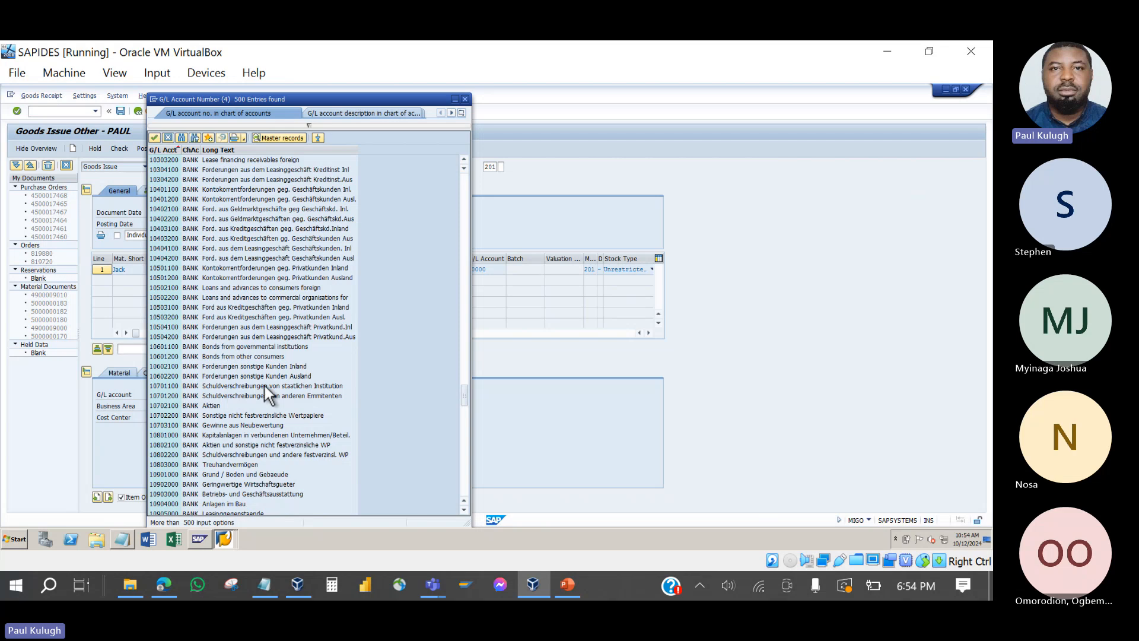
left_click(464, 99)
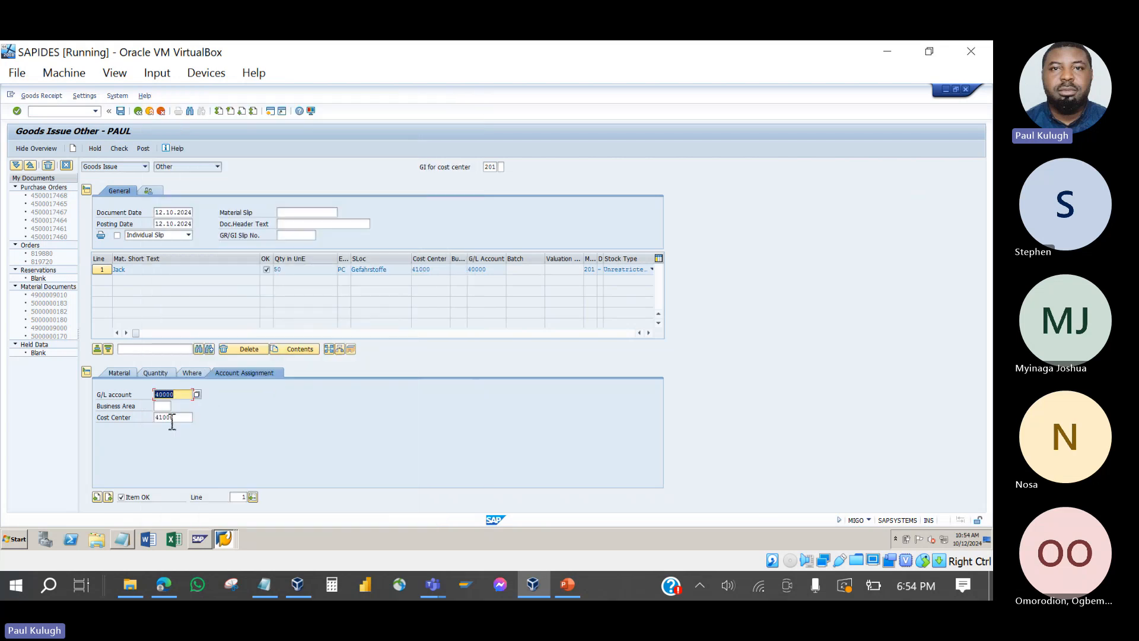
- Set the Jack item's cost center to 2300, Procurement 1, from the cost center list and check the document
left_click(173, 417)
left_click(197, 417)
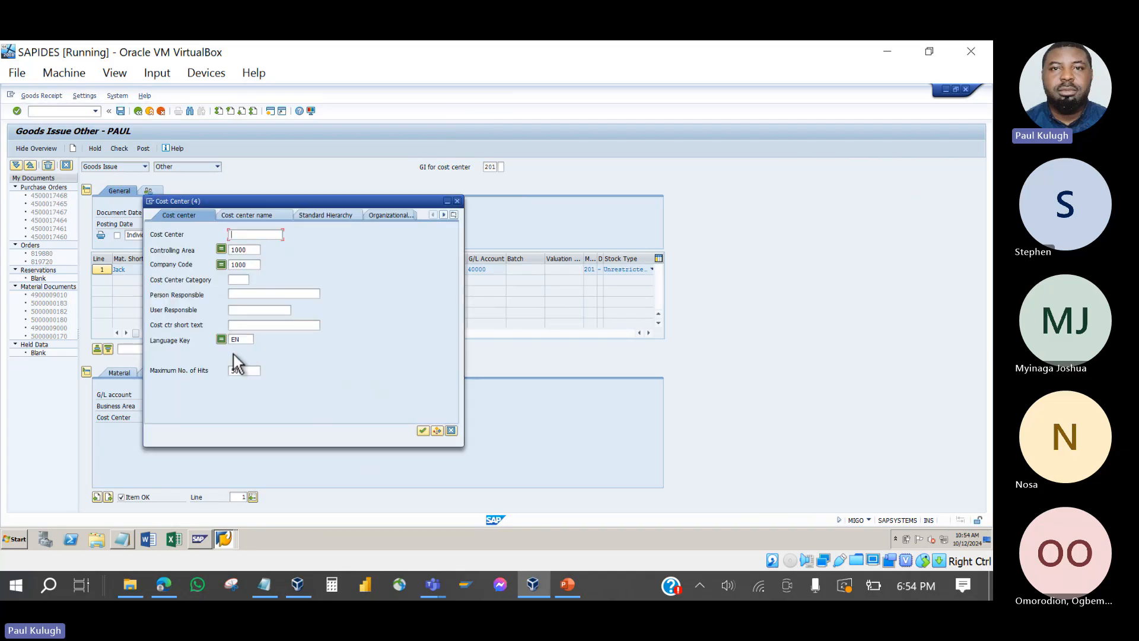
key("Return")
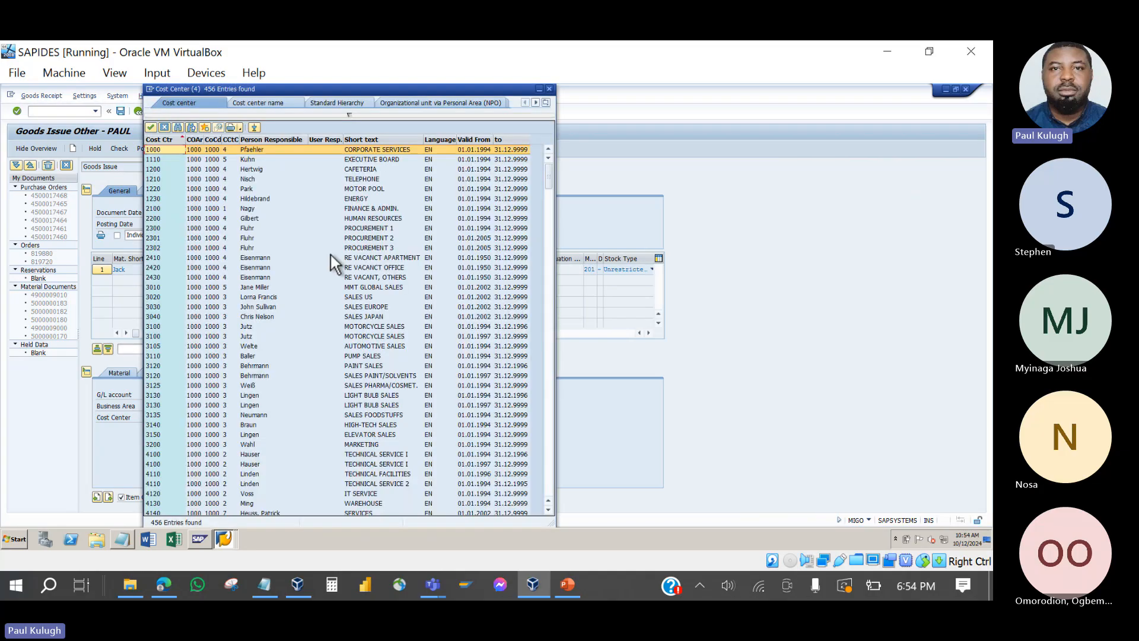
left_click(360, 245)
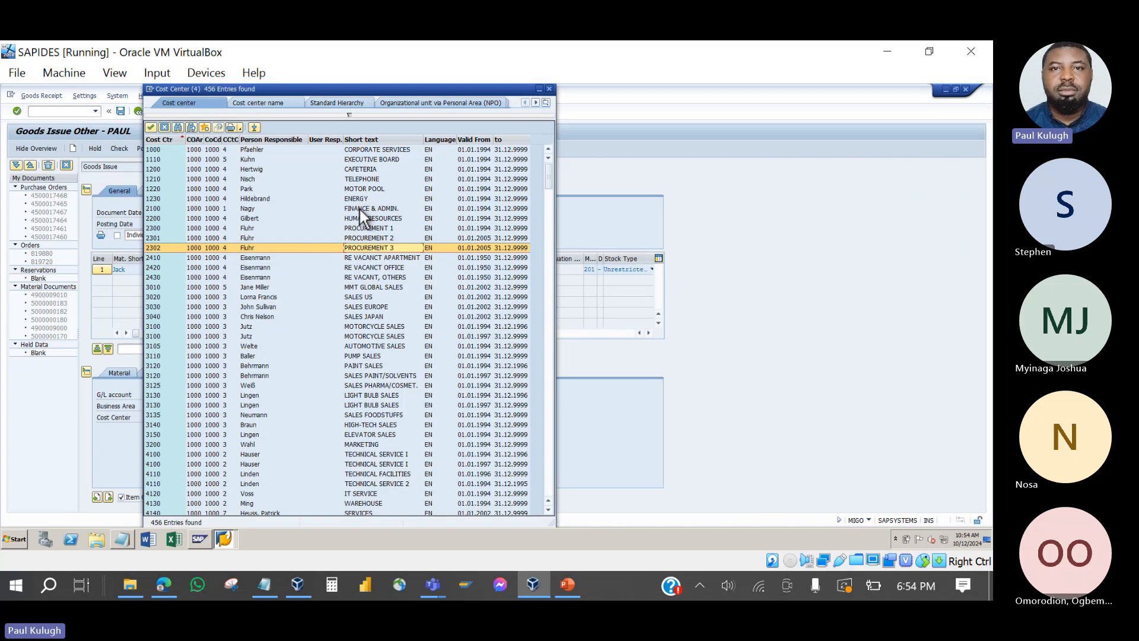
left_click(359, 209)
left_click(361, 219)
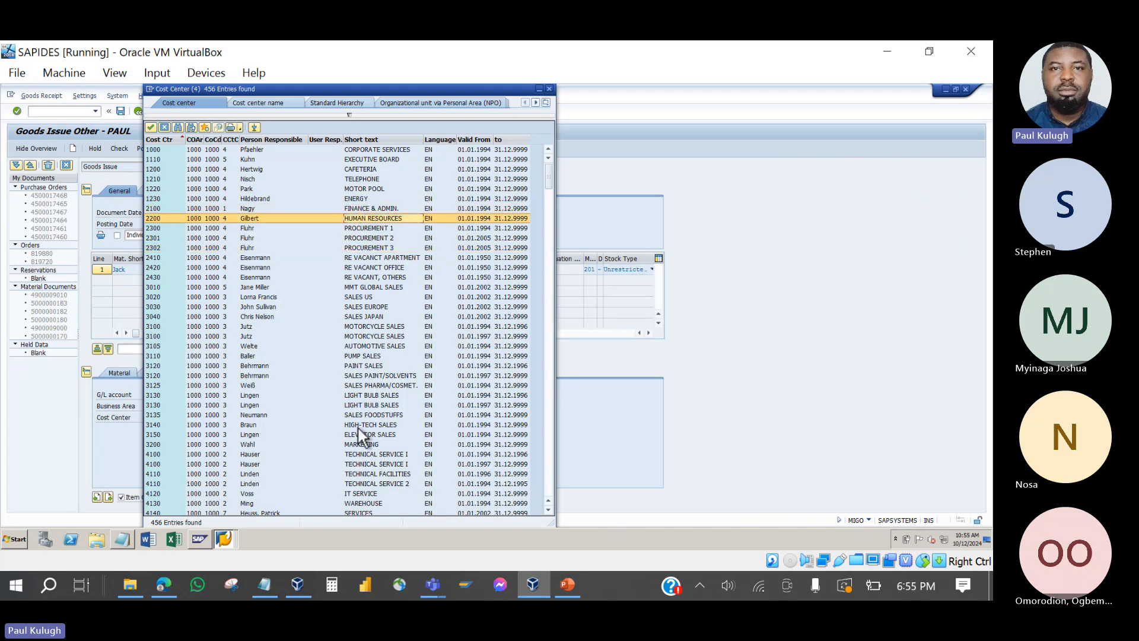
scroll(358, 428, "down", 3)
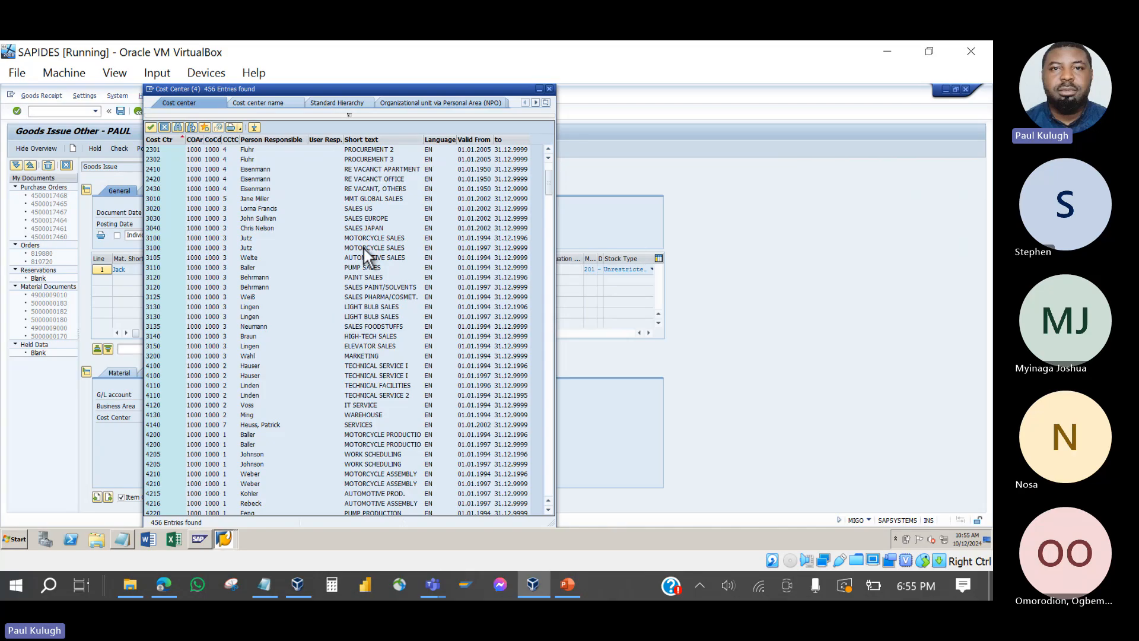
scroll(365, 248, "up", 3)
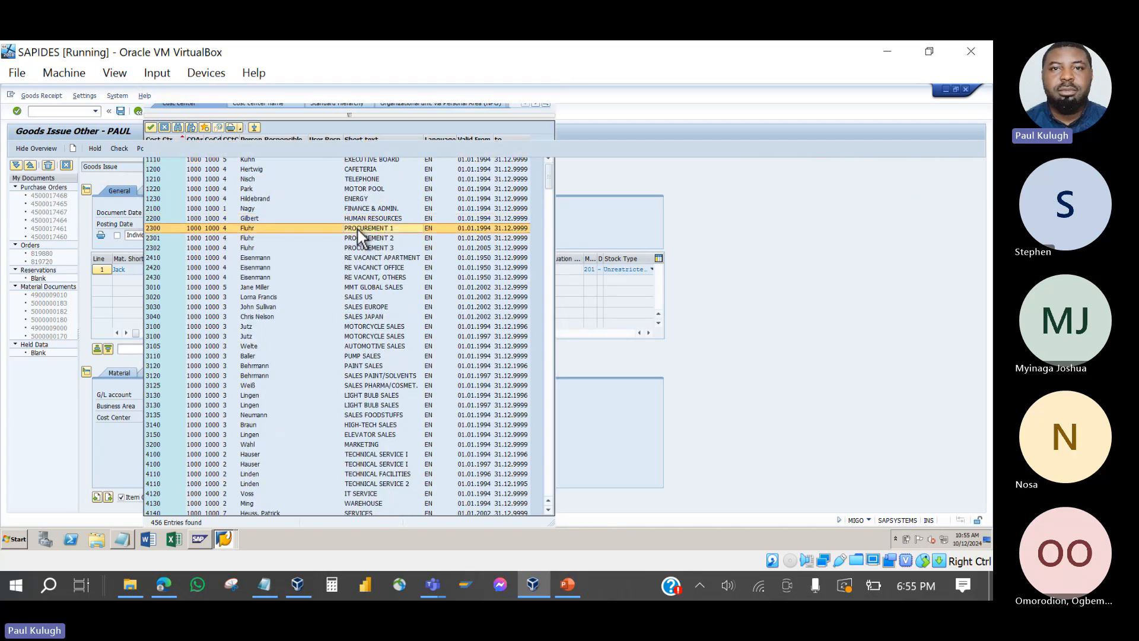
double_click(358, 230)
key("Return")
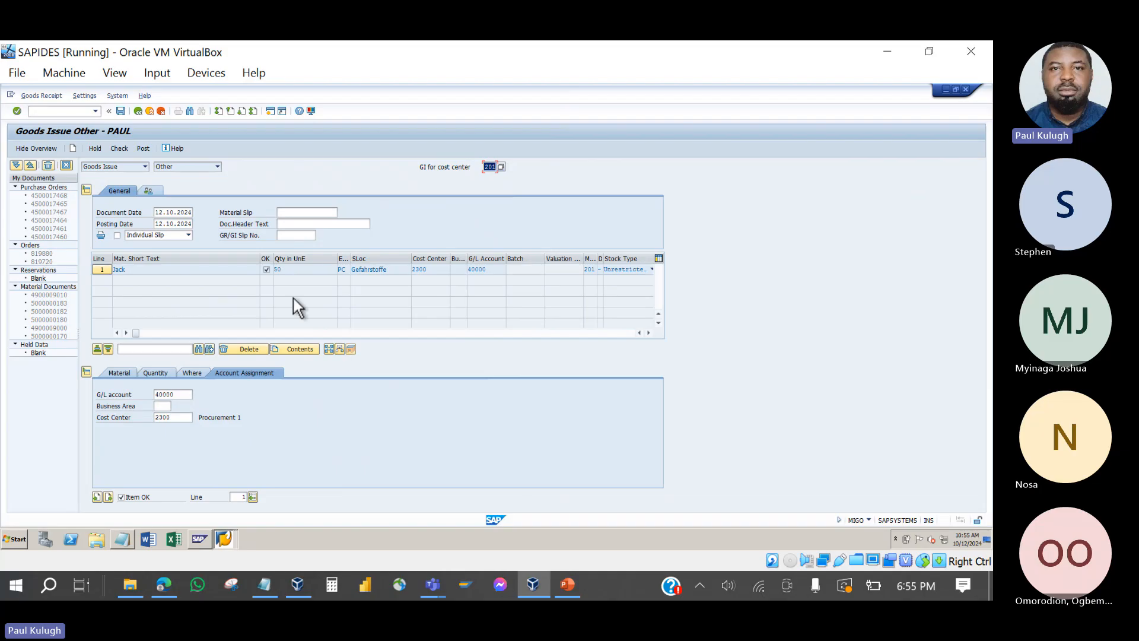
left_click(117, 149)
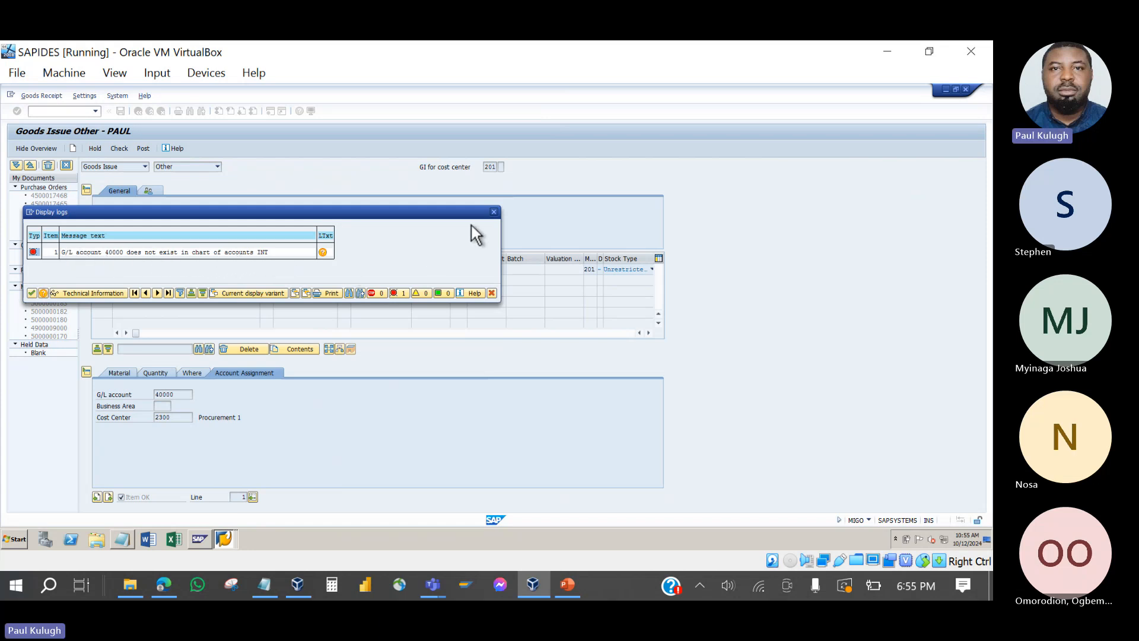
left_click(494, 214)
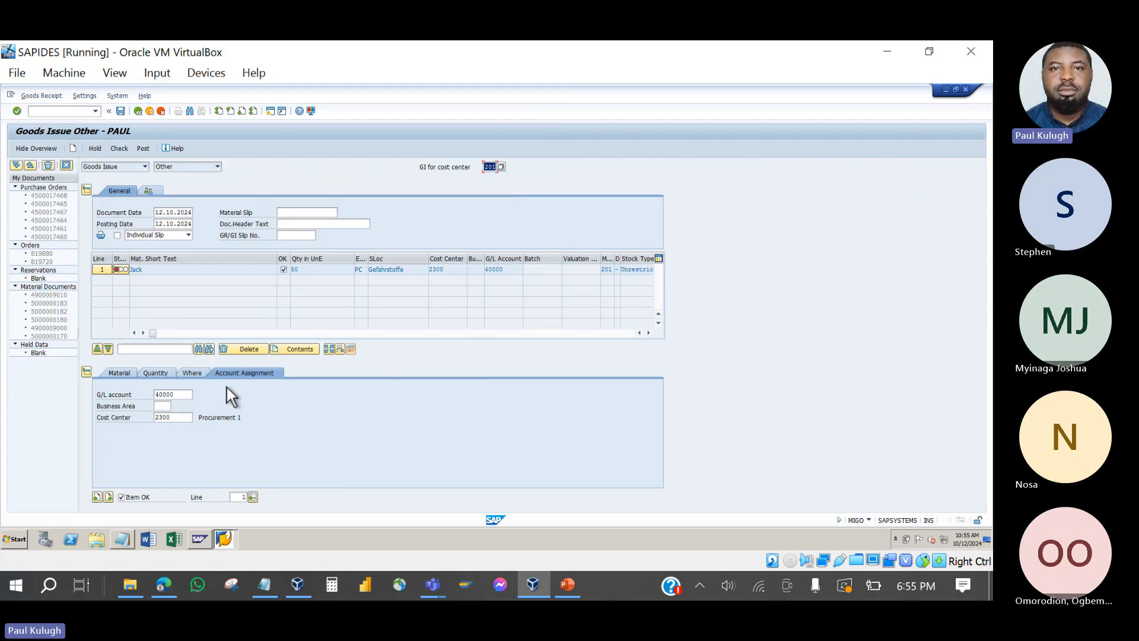
- Replace the Jack item's G/L account with 160020, Machinery + Equipment, from the chart of accounts entries
left_click(183, 396)
key("BackSpace")
left_click(196, 395)
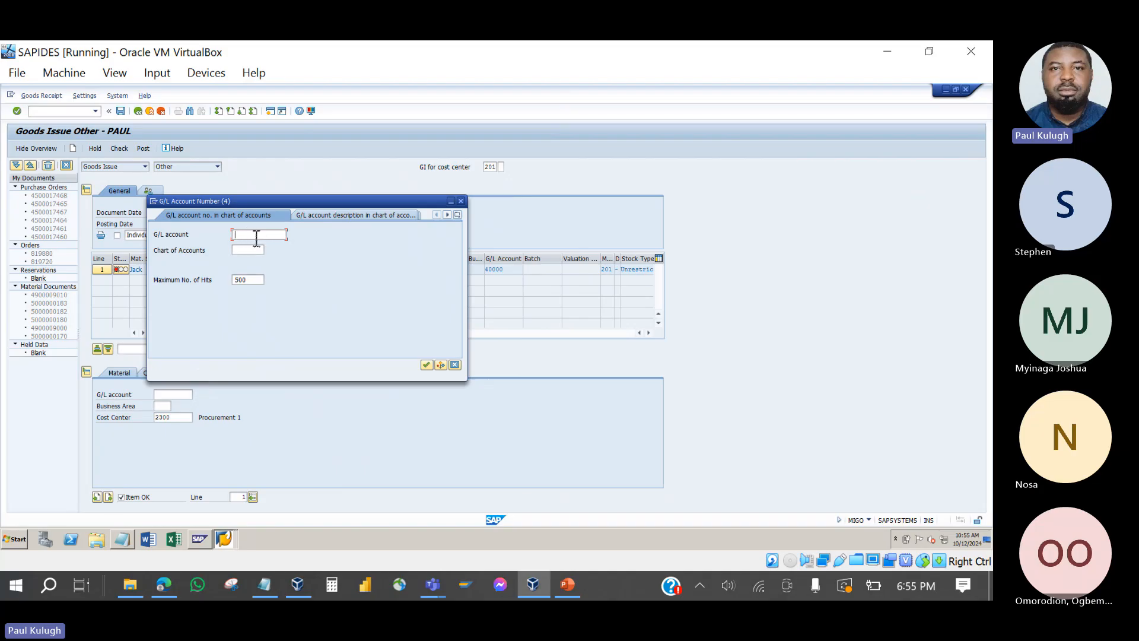
left_click(426, 364)
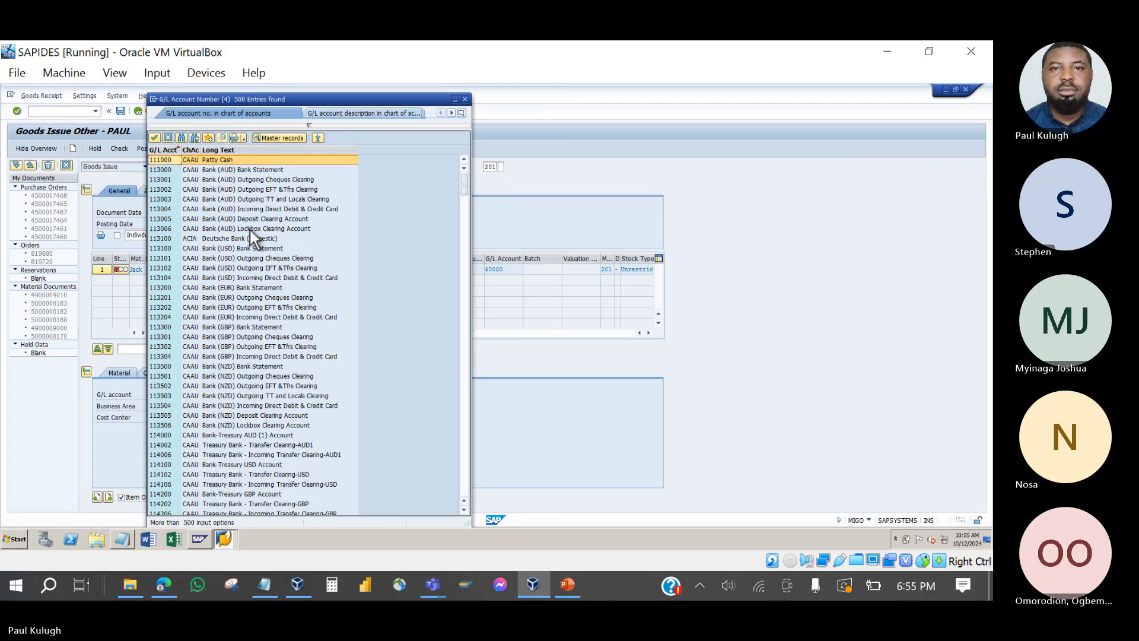
scroll(250, 229, "down", 5)
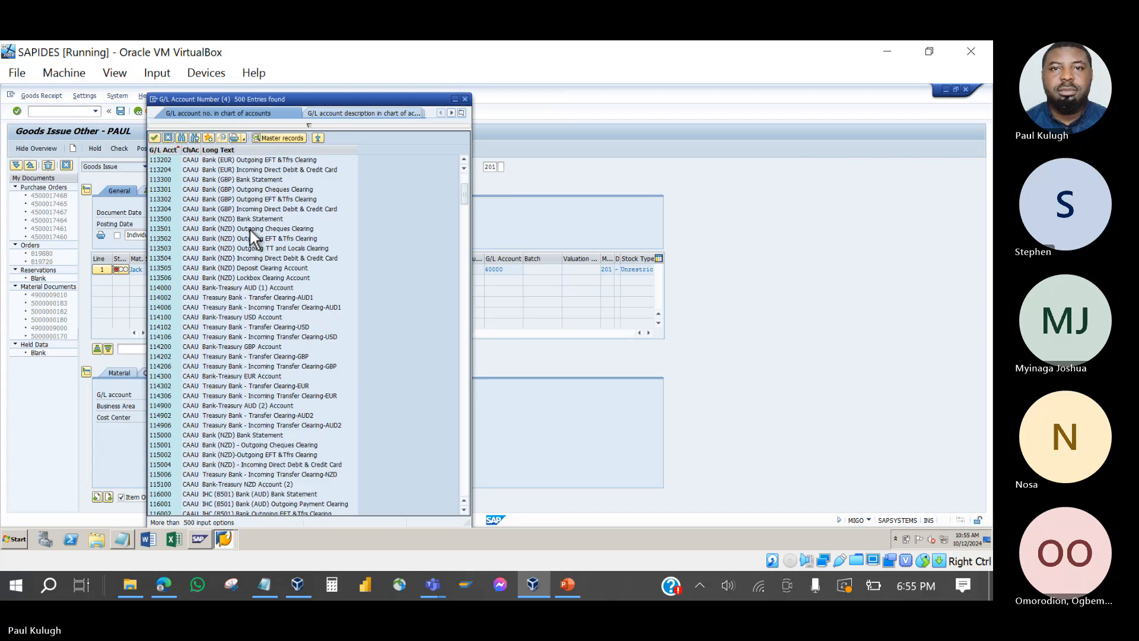
scroll(250, 229, "down", 15)
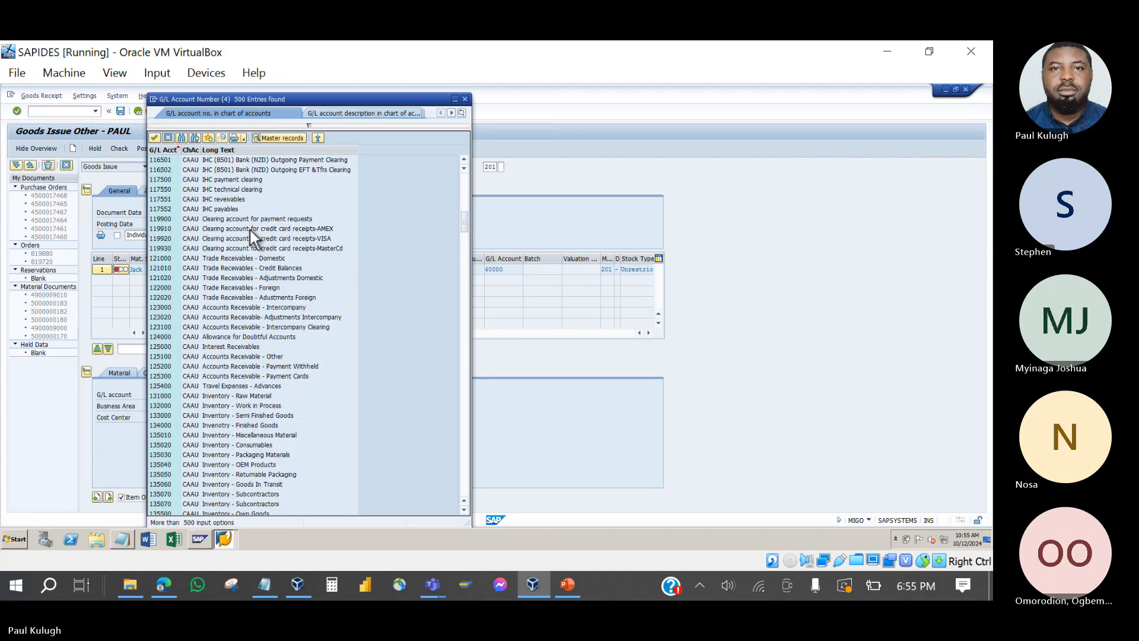
scroll(250, 229, "down", 20)
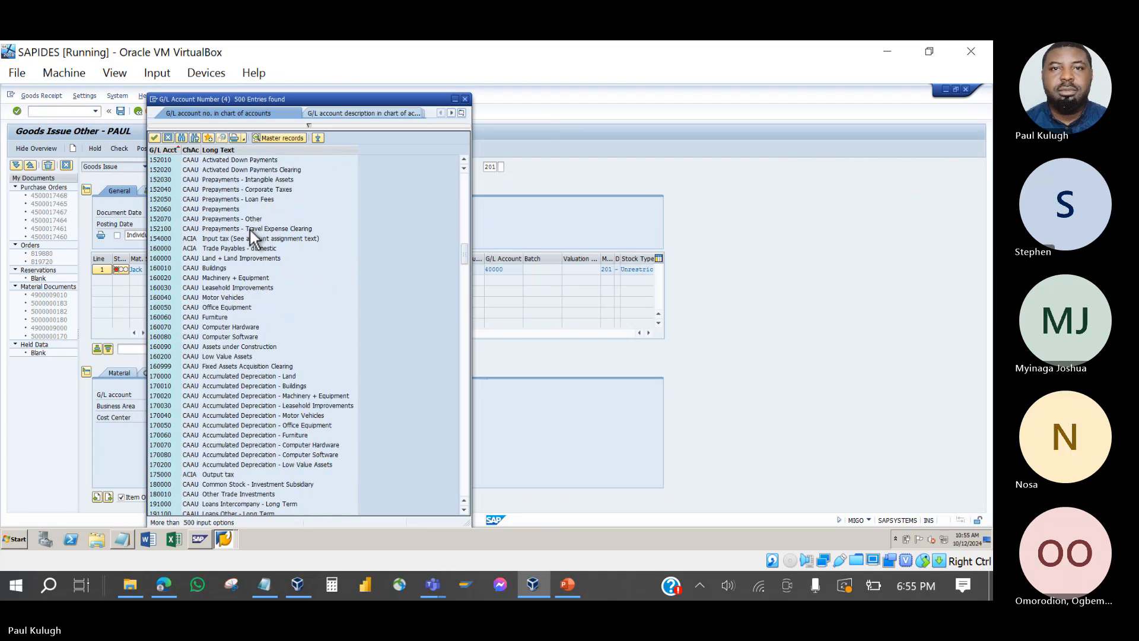
double_click(240, 276)
key("Return")
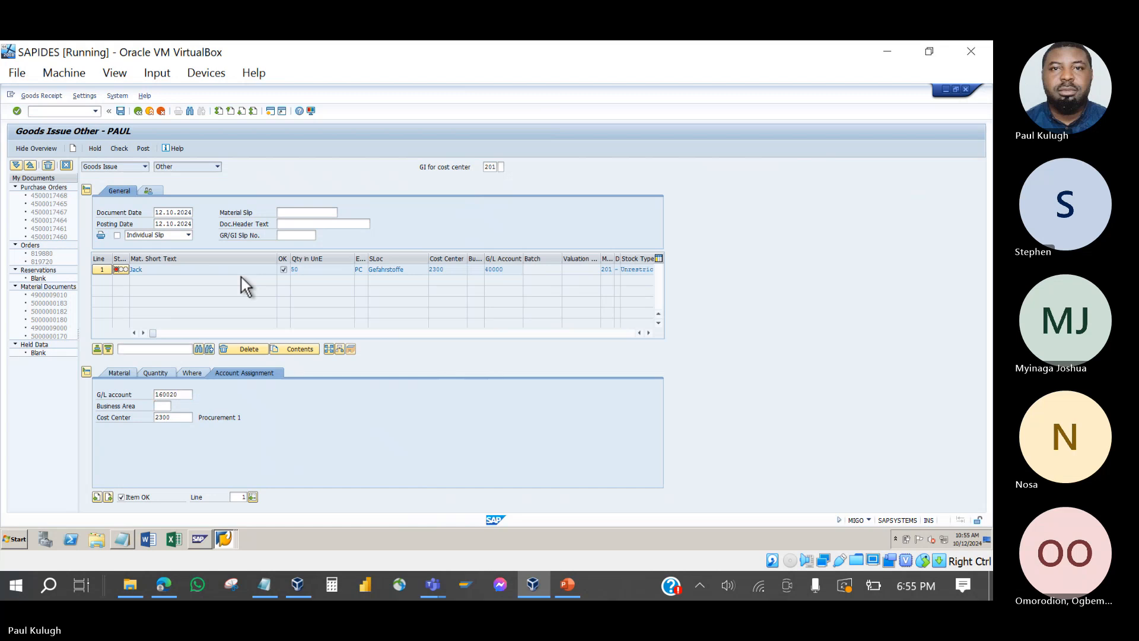
- Check the unplanned Jack goods issue again, post it, and leave the transaction
left_click(127, 149)
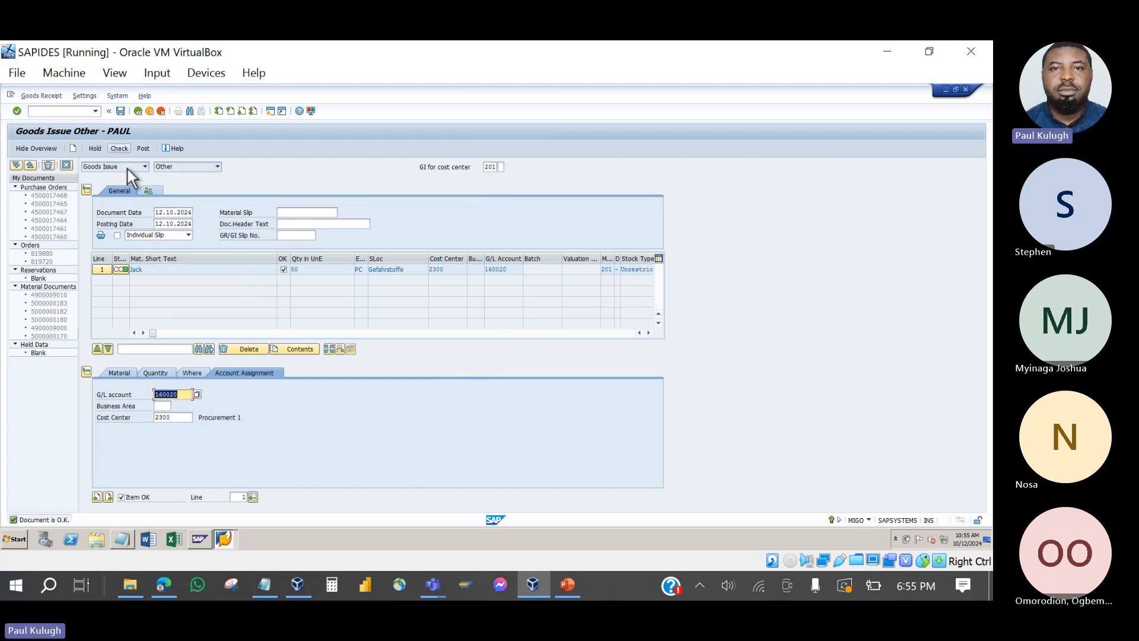
left_click(121, 112)
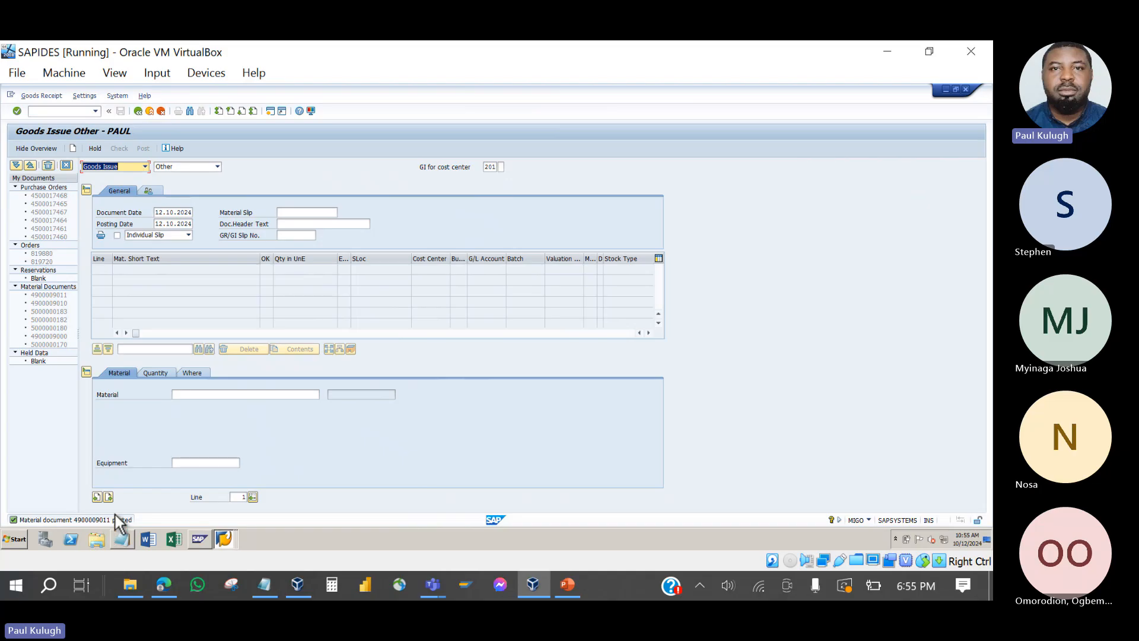
left_click(136, 111)
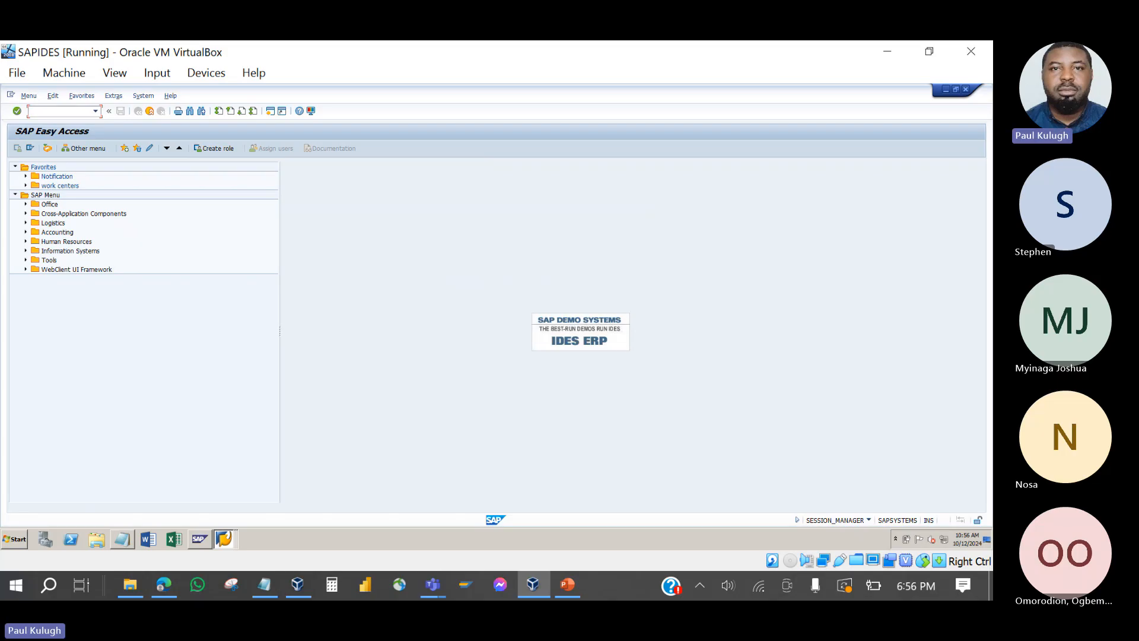
- Run transaction MB51 to list the material documents for Jack, material 2076, in plant 1000 and storage location 0005
type("mb51")
key("Return")
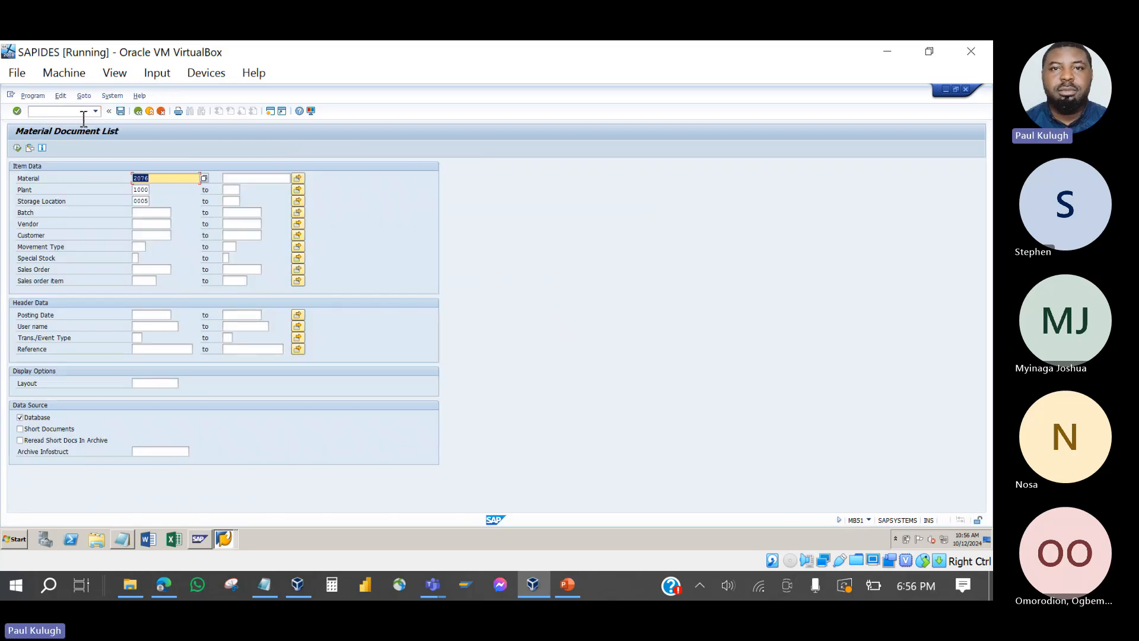
left_click(17, 147)
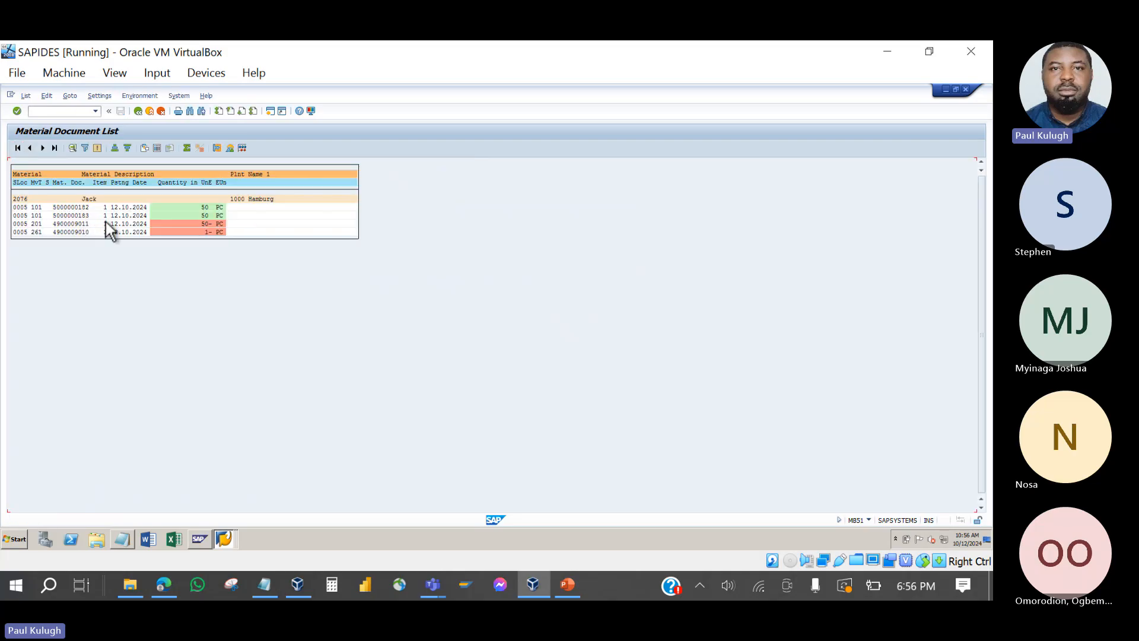
- Compare the movement types and quantities of Jack's receipts and planned and unplanned issues, and exit the document list
left_click(36, 207)
left_click(202, 208)
left_click(37, 215)
left_click(197, 215)
left_click(37, 223)
left_click(170, 231)
left_click(34, 233)
left_click(199, 223)
left_click(135, 113)
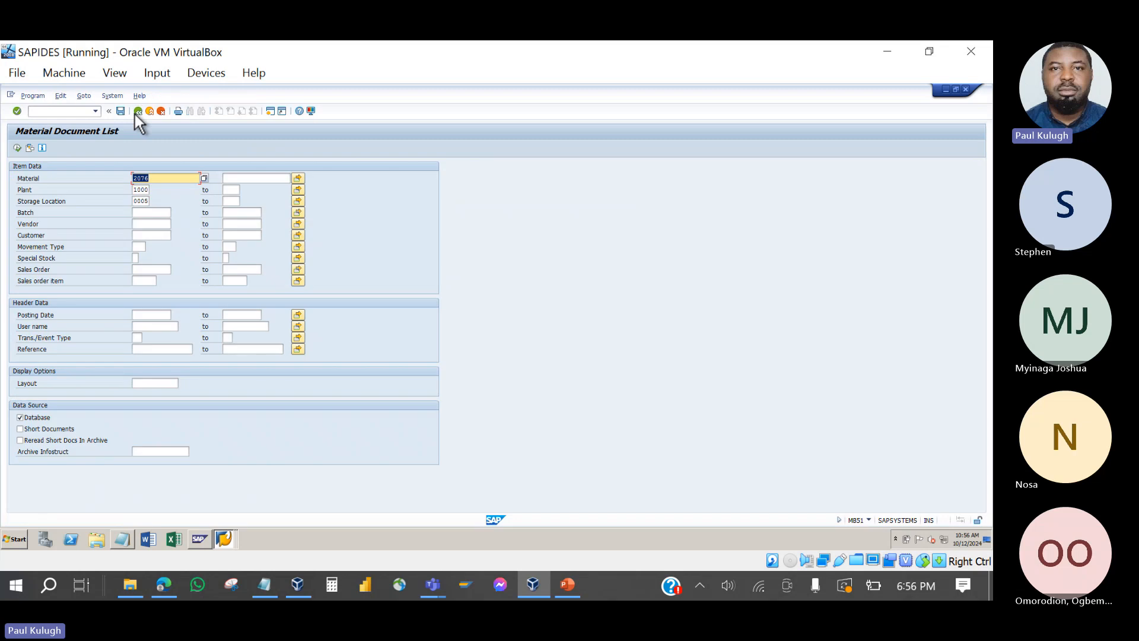
left_click(135, 113)
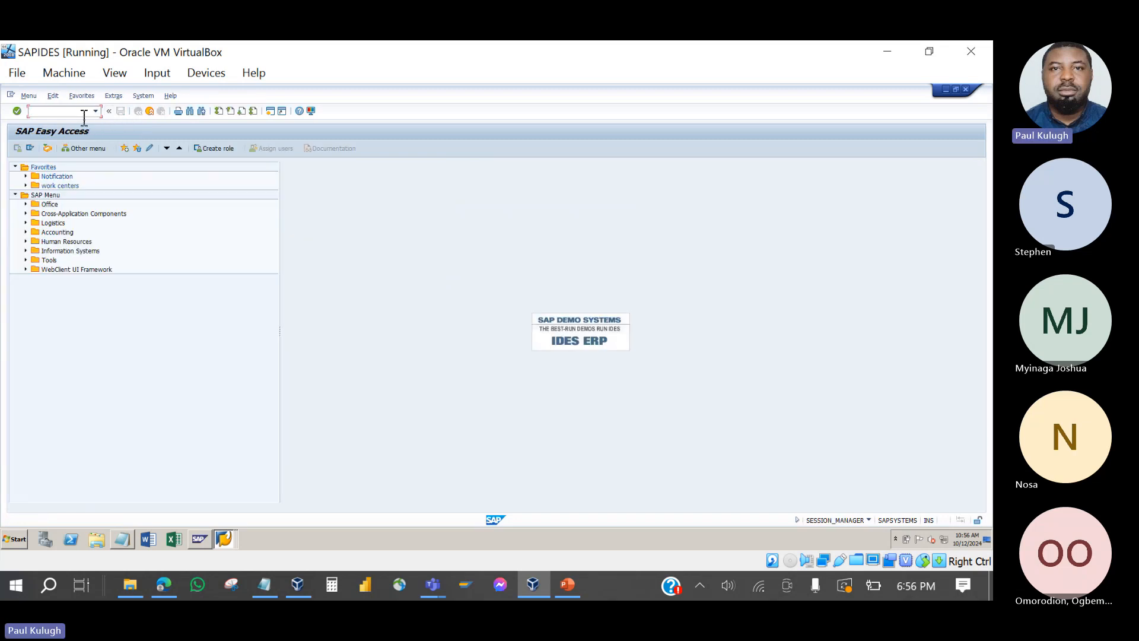
- Run transaction MMBE to view the stock of Jack, material 2076, in plant 1000 and storage location 0005, and exit the overview
type("mmbe")
key("Return")
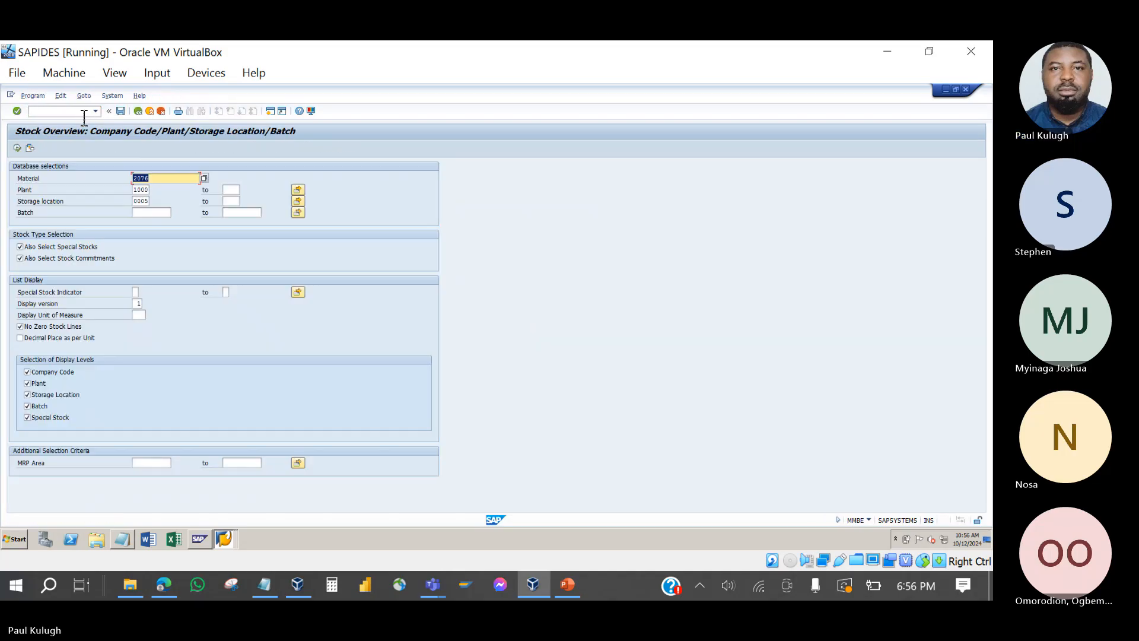
left_click(17, 148)
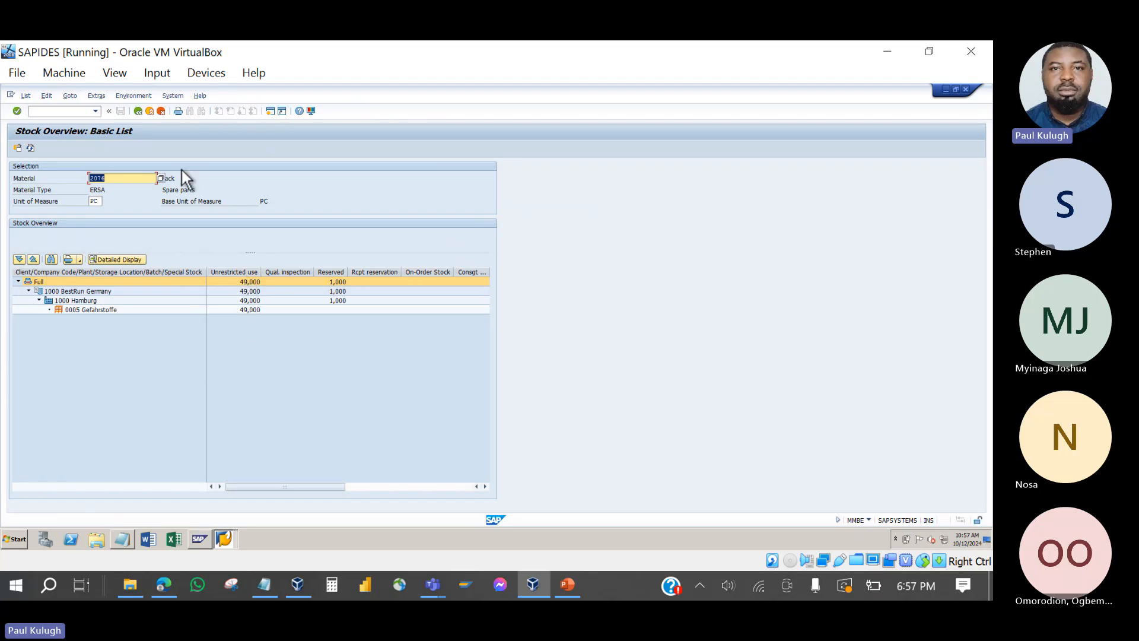
left_click(138, 111)
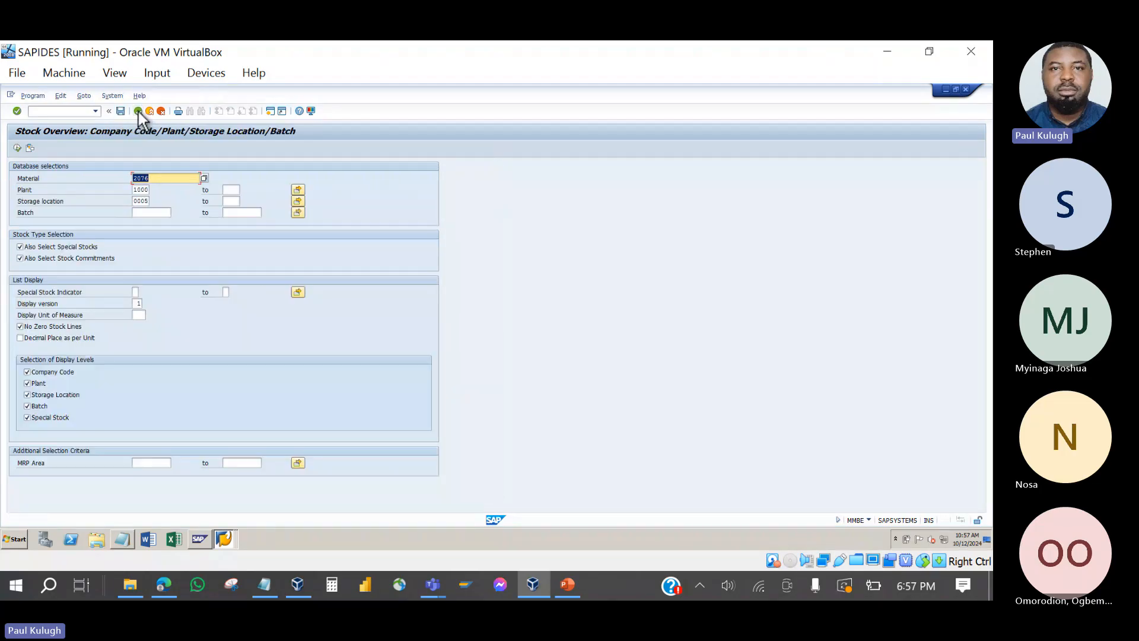
left_click(138, 112)
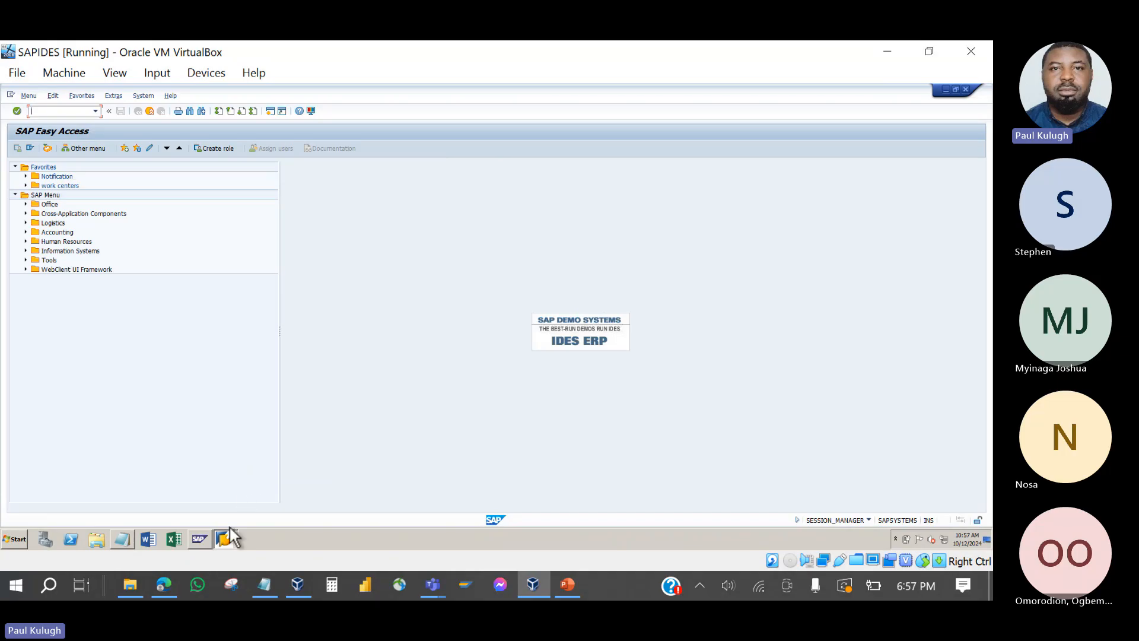
- Switch to the SAP session showing the Damaged Water Maker Machine maintenance order
left_click(228, 537)
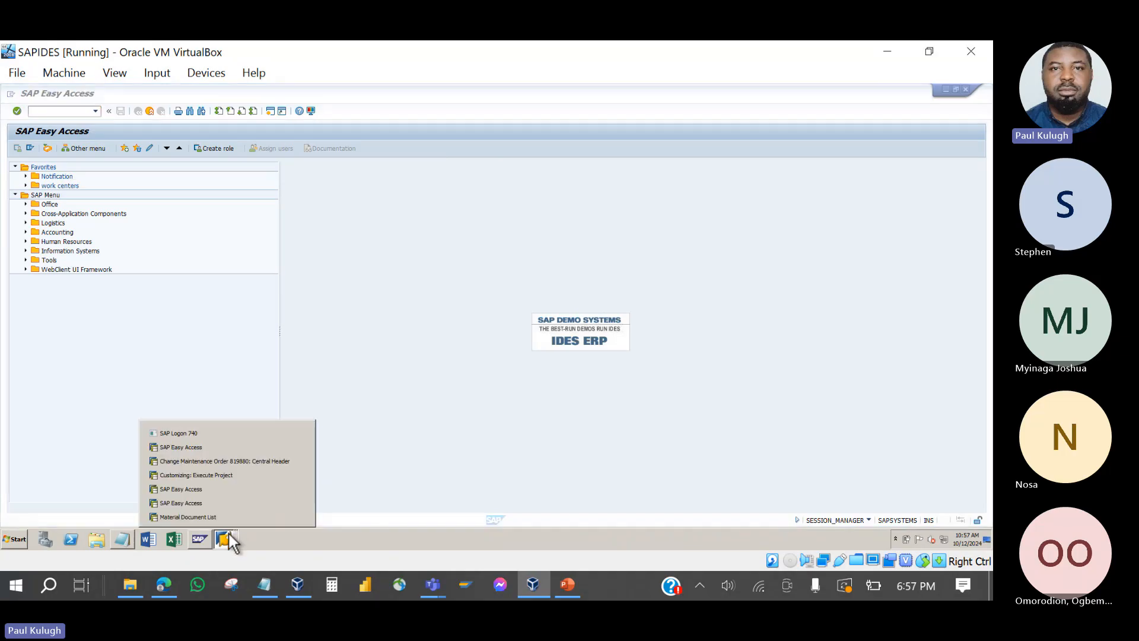
left_click(219, 461)
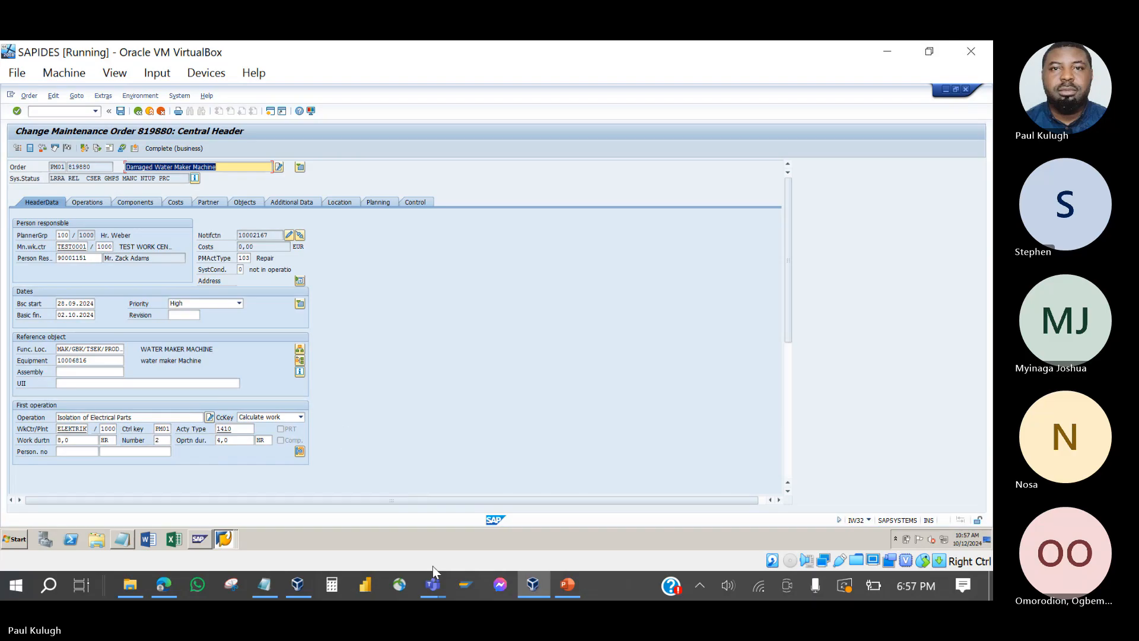
- Look at the Teams meeting window and the Material Withdrawal slide in PowerPoint, and return to the SAPIDES virtual machine
left_click(433, 586)
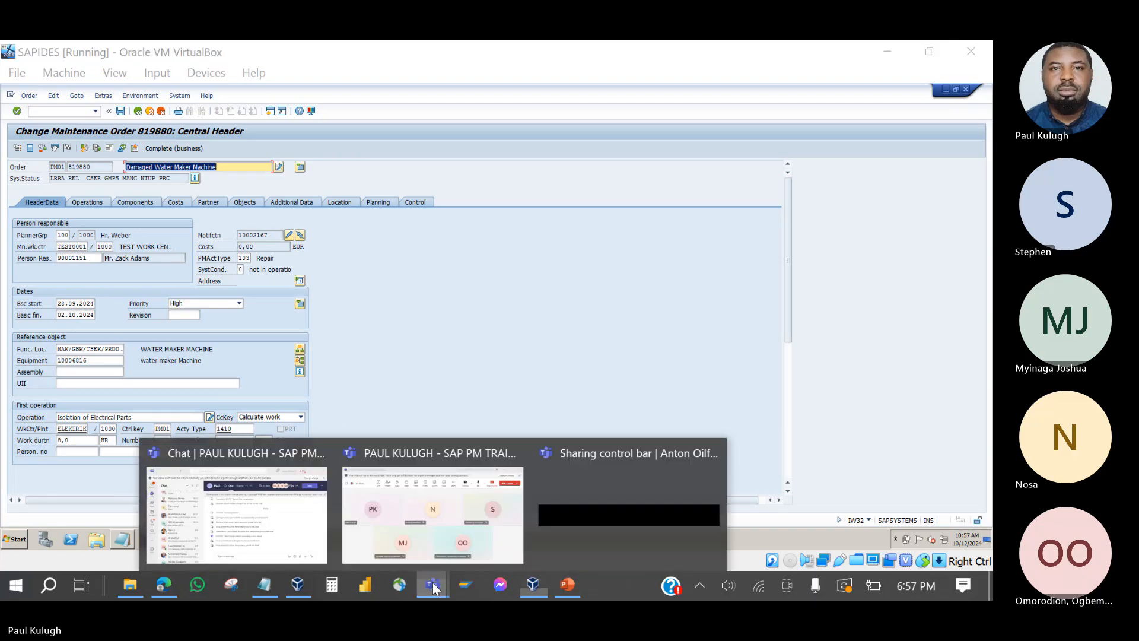
left_click(428, 535)
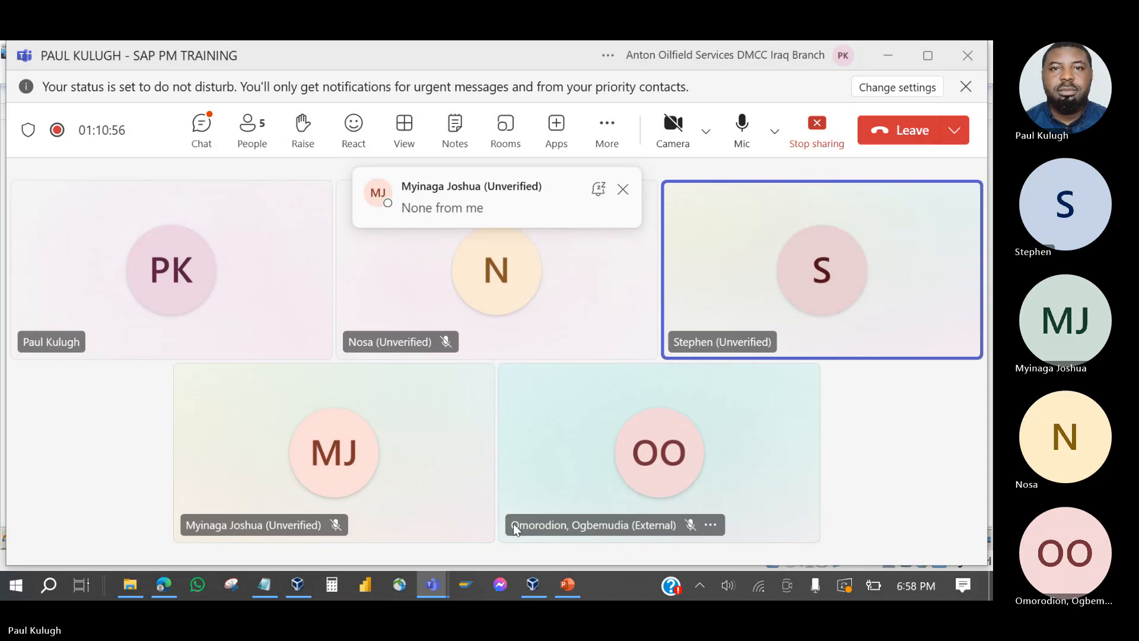
left_click(571, 590)
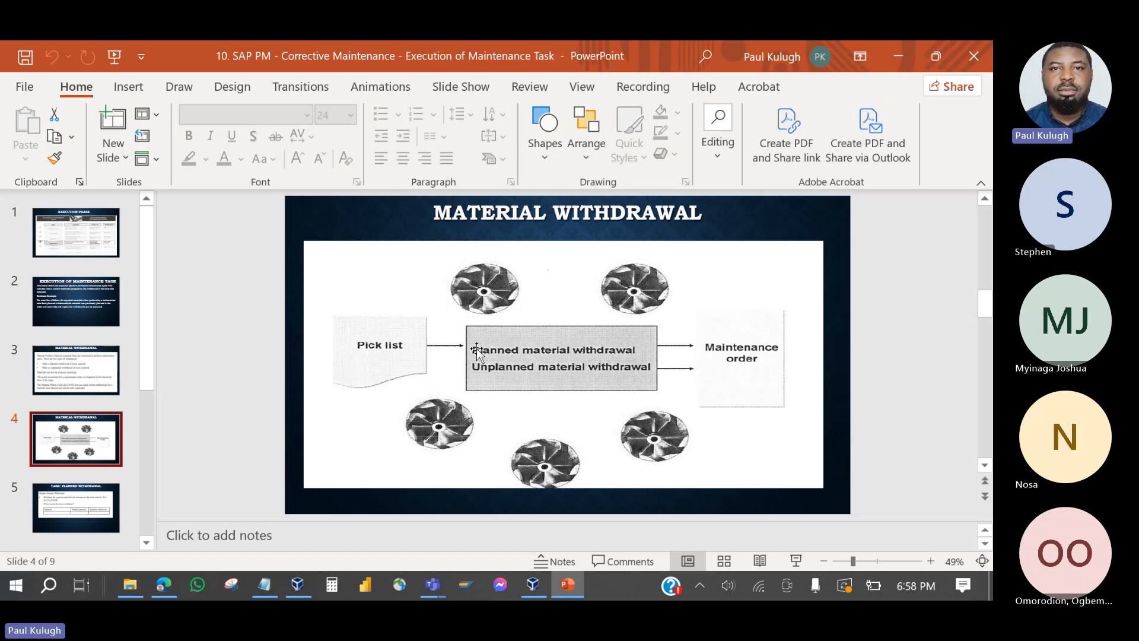
left_click(298, 584)
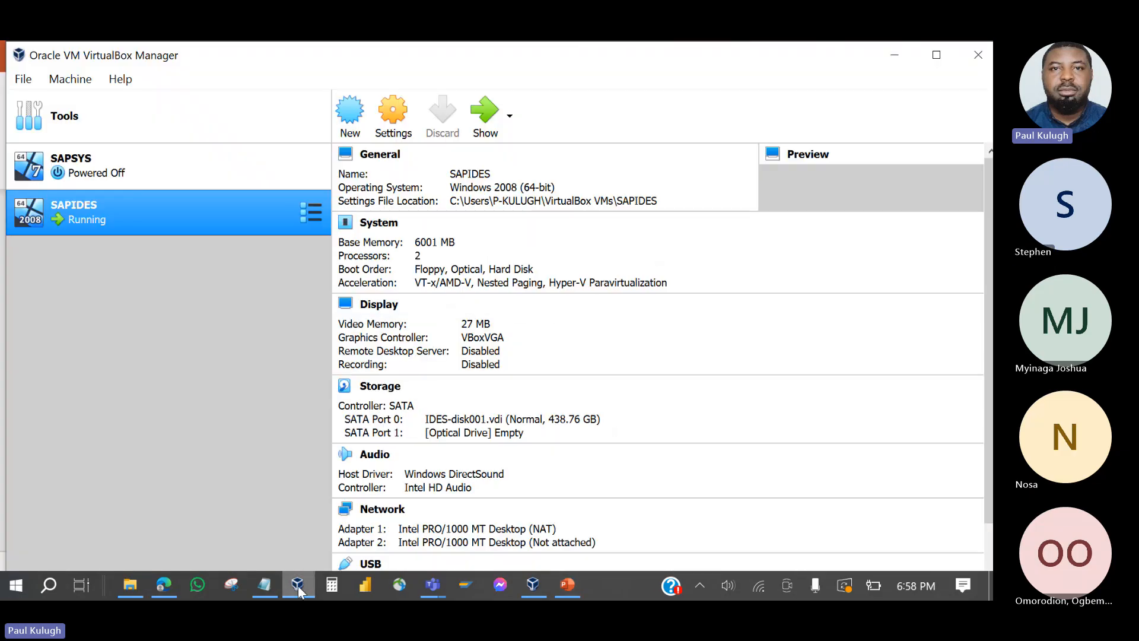
left_click(477, 135)
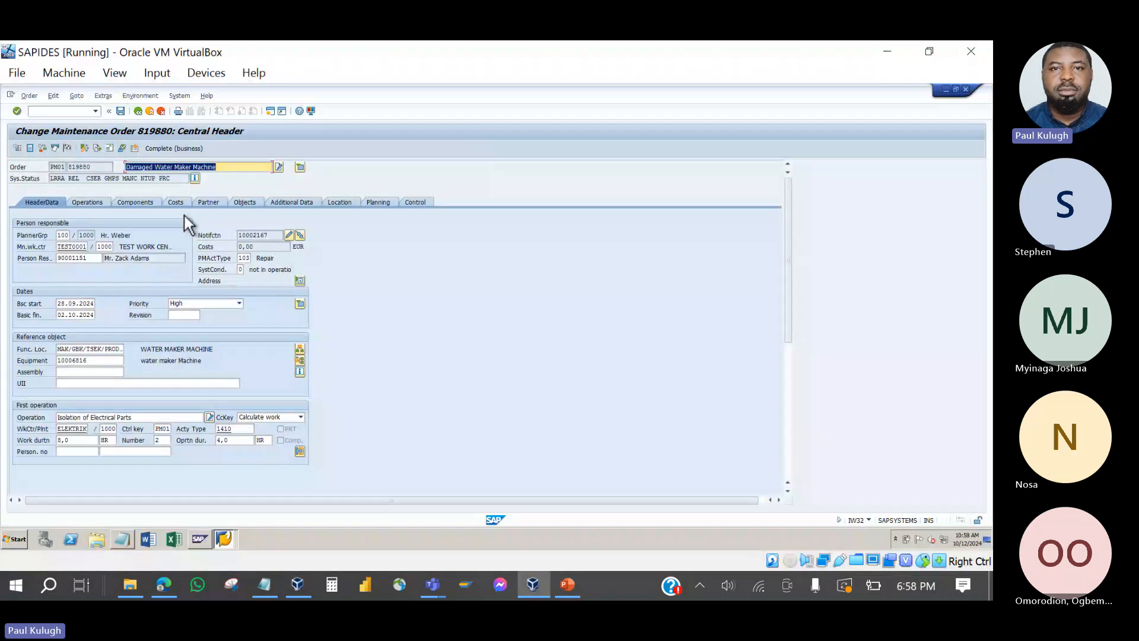
- Open the general data of the Damaged Water Maker Machine order's components and go to the last component, Jack
left_click(95, 203)
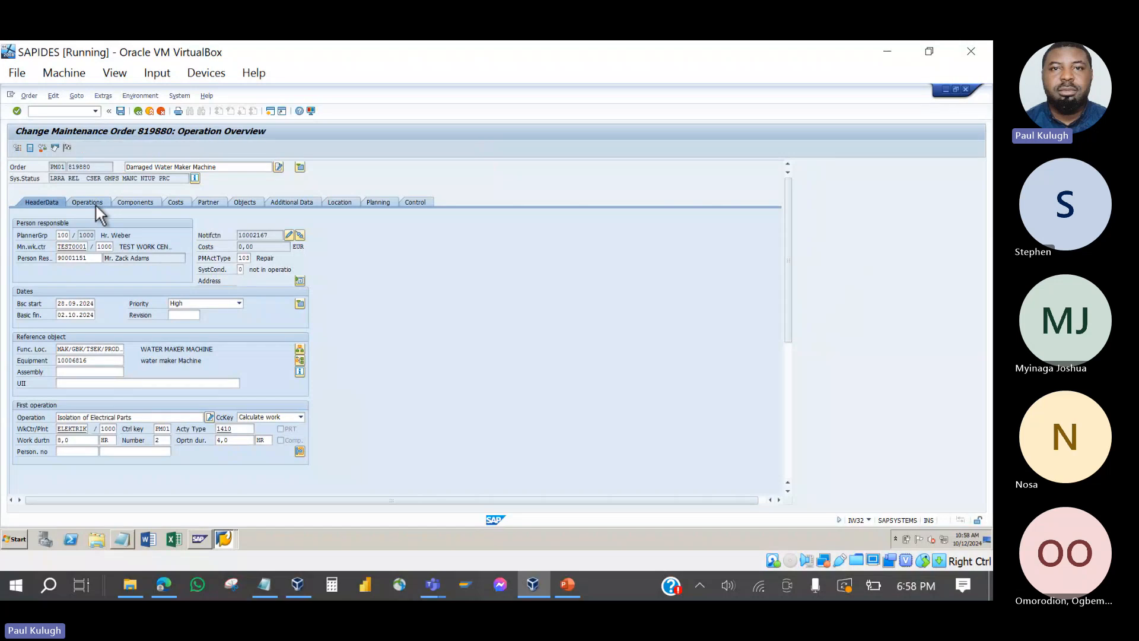
left_click(130, 201)
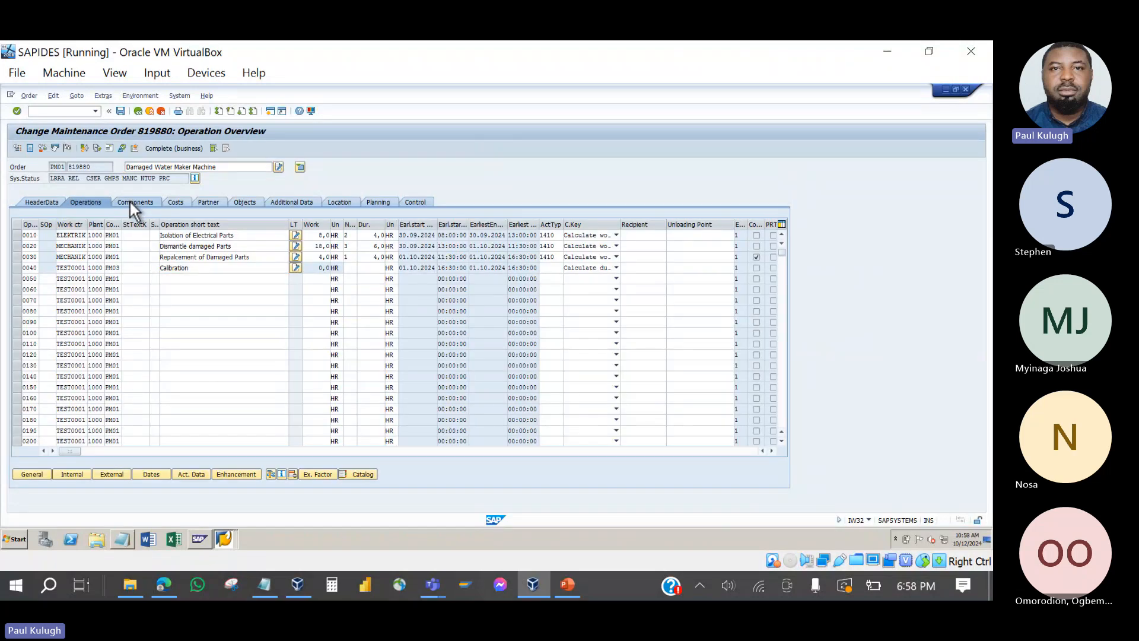
left_click(39, 475)
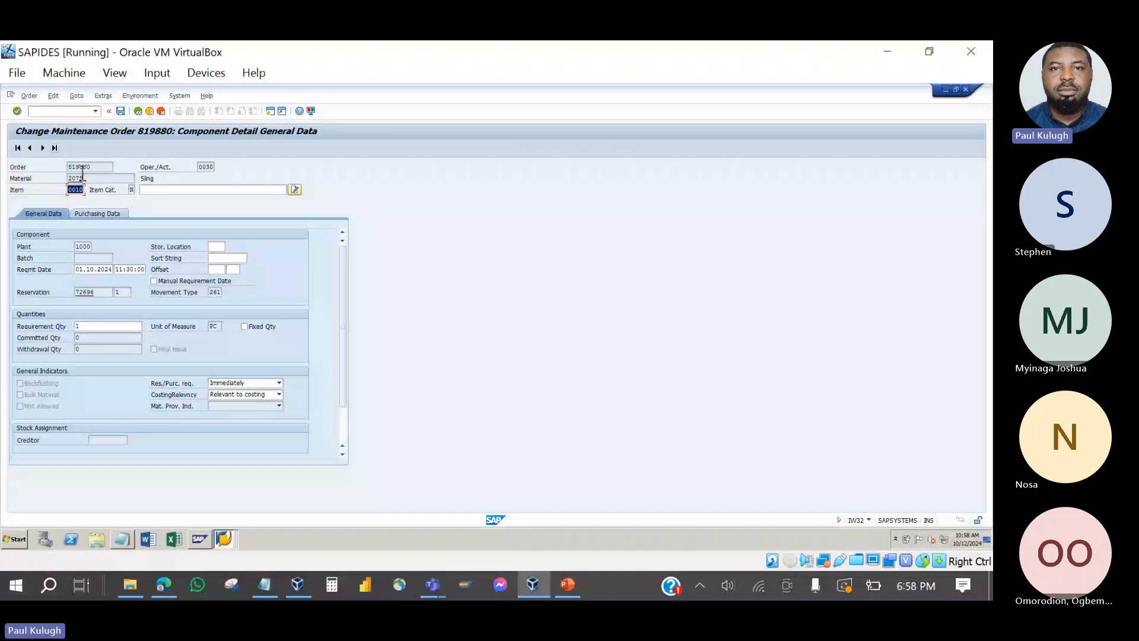
left_click(98, 180)
left_click(131, 189)
left_click(54, 148)
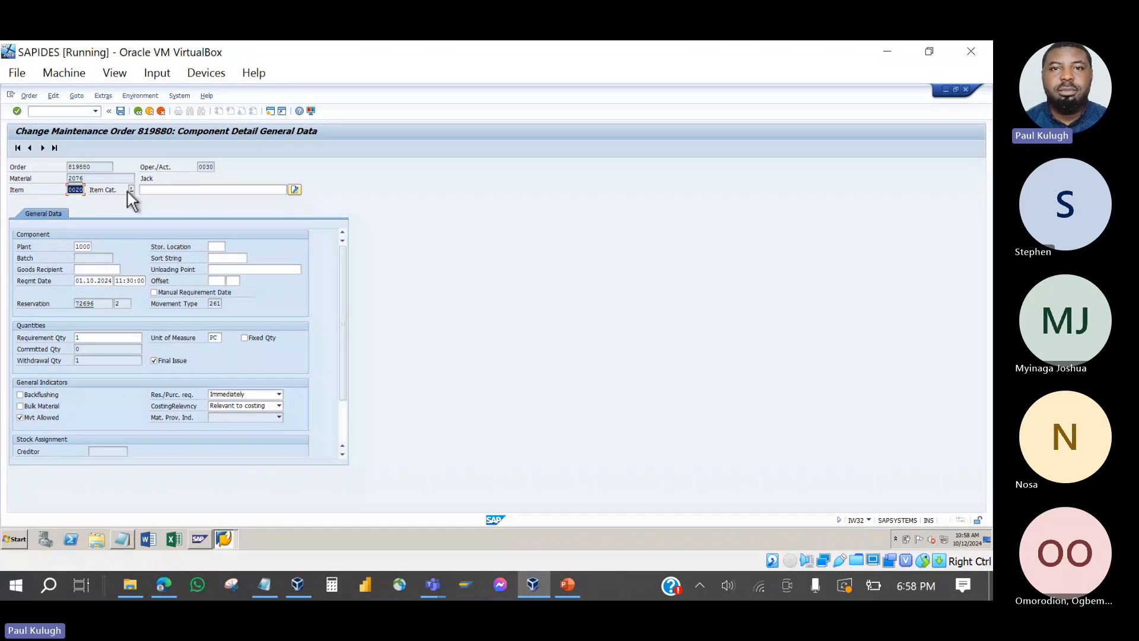
- Check Jack's withdrawal quantity, reservation and order reference in the component details, and return to the component overview
left_click(99, 362)
double_click(78, 362)
left_click_drag(105, 305, 71, 304)
left_click_drag(99, 168, 47, 169)
left_click(137, 113)
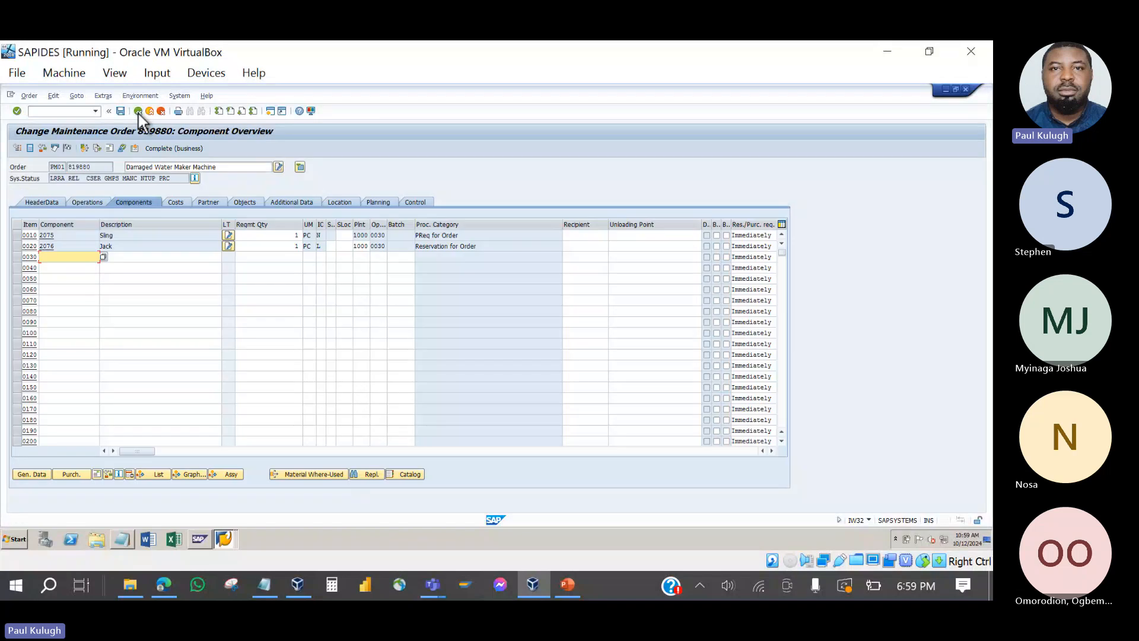
- Display the maintenance order's document flow and examine the purchase order and goods issue under operation 0030
left_click(97, 149)
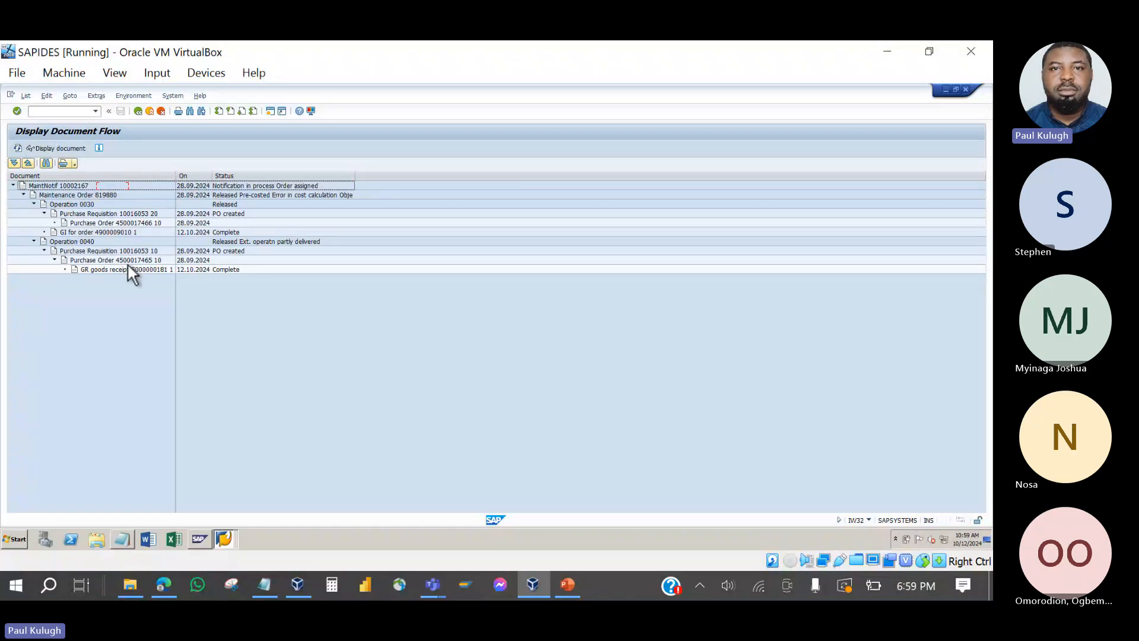
left_click(71, 216)
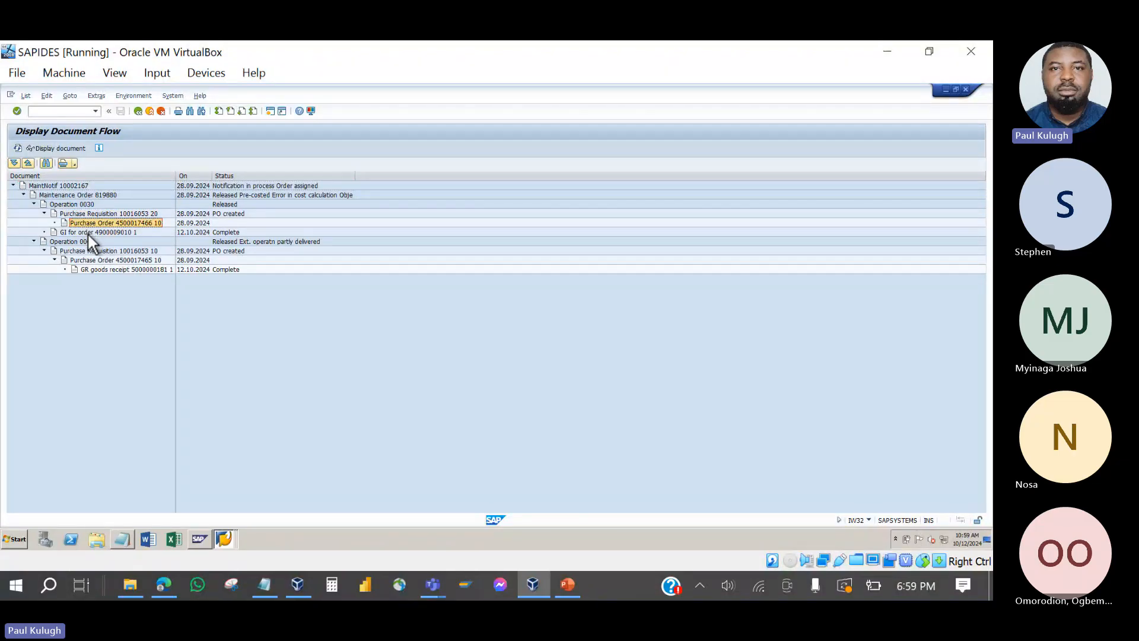
left_click(88, 233)
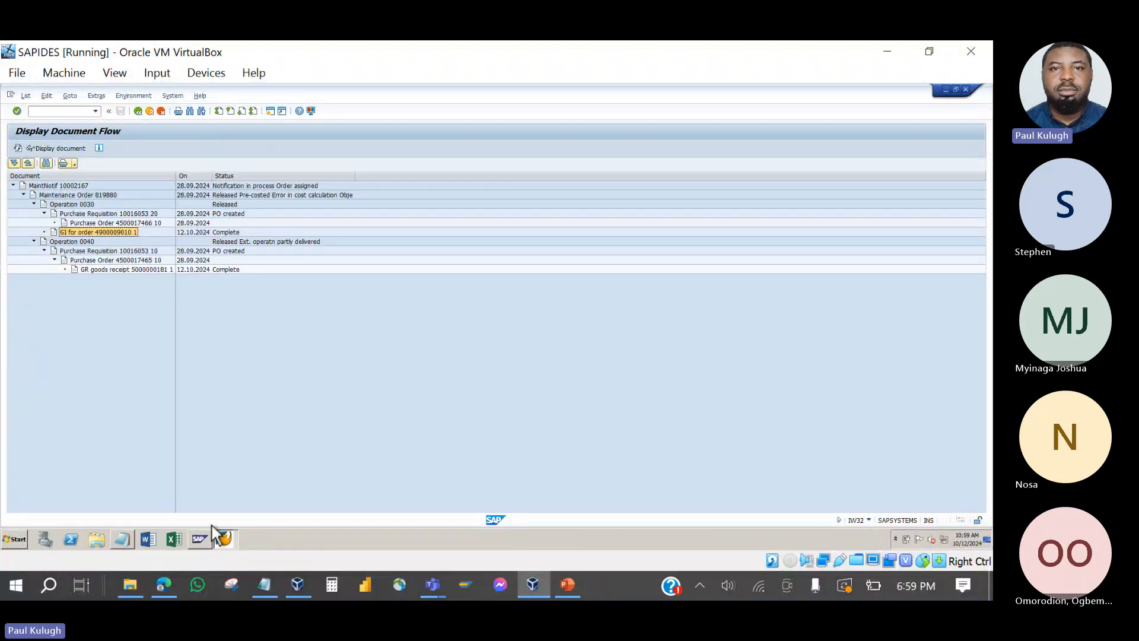
- Switch to the MB51 session, list Jack's material documents again, and locate the goods issue with movement type 261
left_click(226, 539)
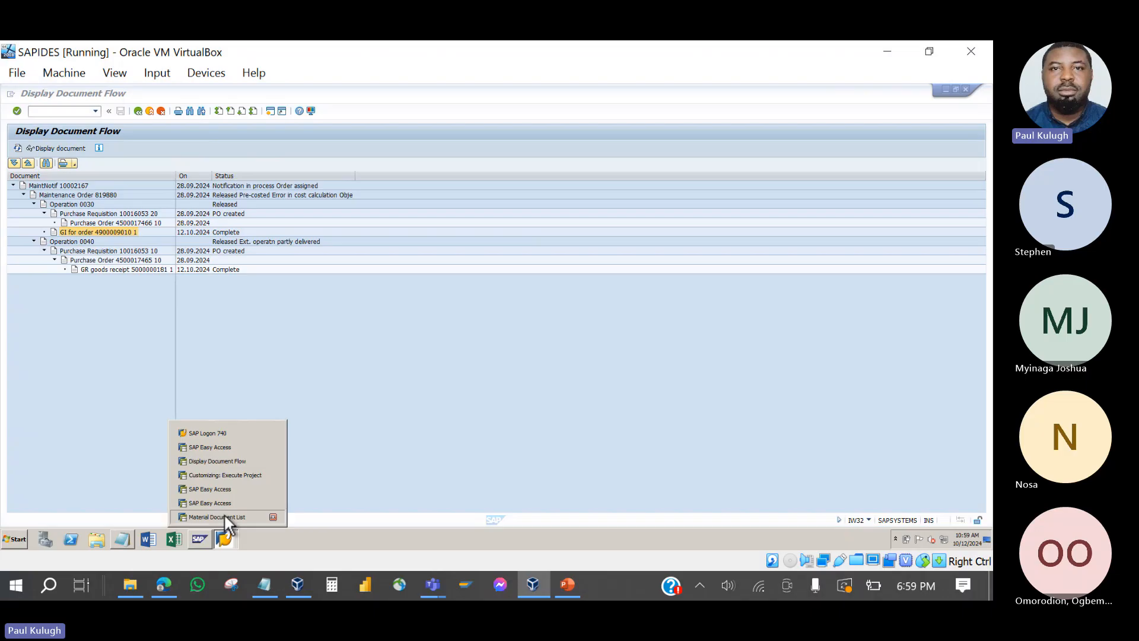
left_click(226, 518)
left_click(19, 148)
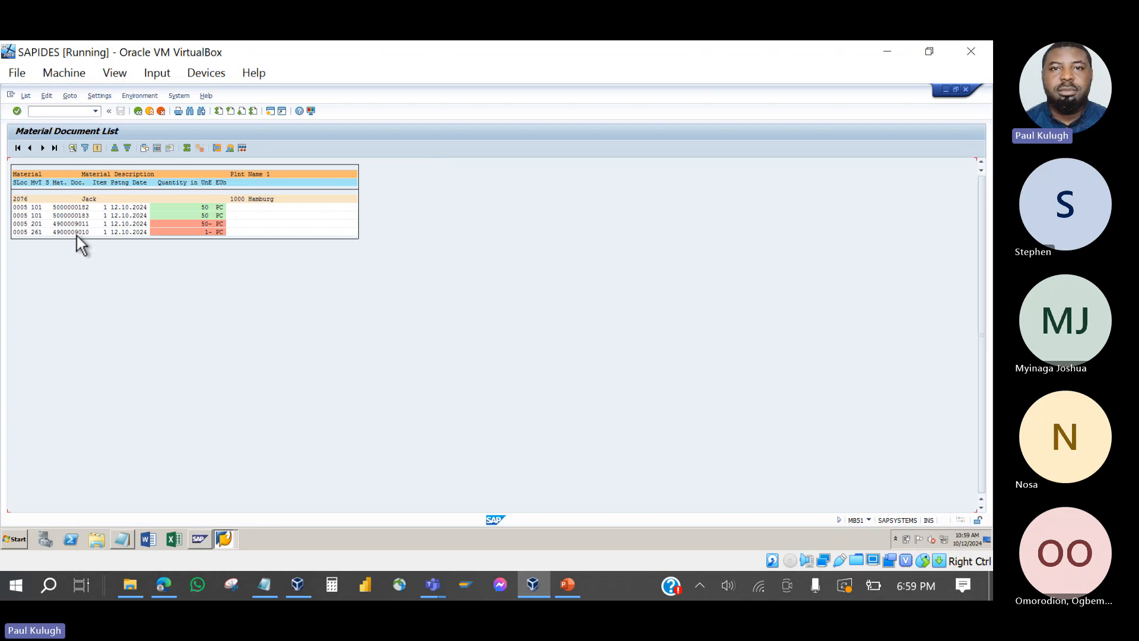
left_click(83, 234)
- Return to the document flow, examine operation 0040's requisition, purchase order and goods receipt with a wider date column, and close the flow
left_click(223, 538)
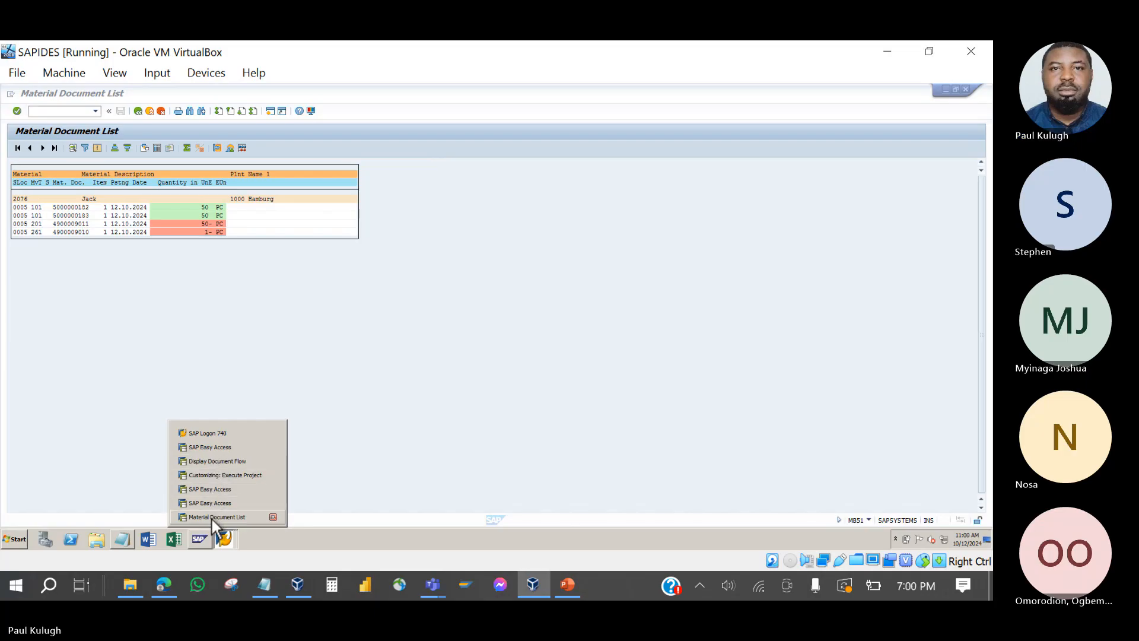
left_click(216, 460)
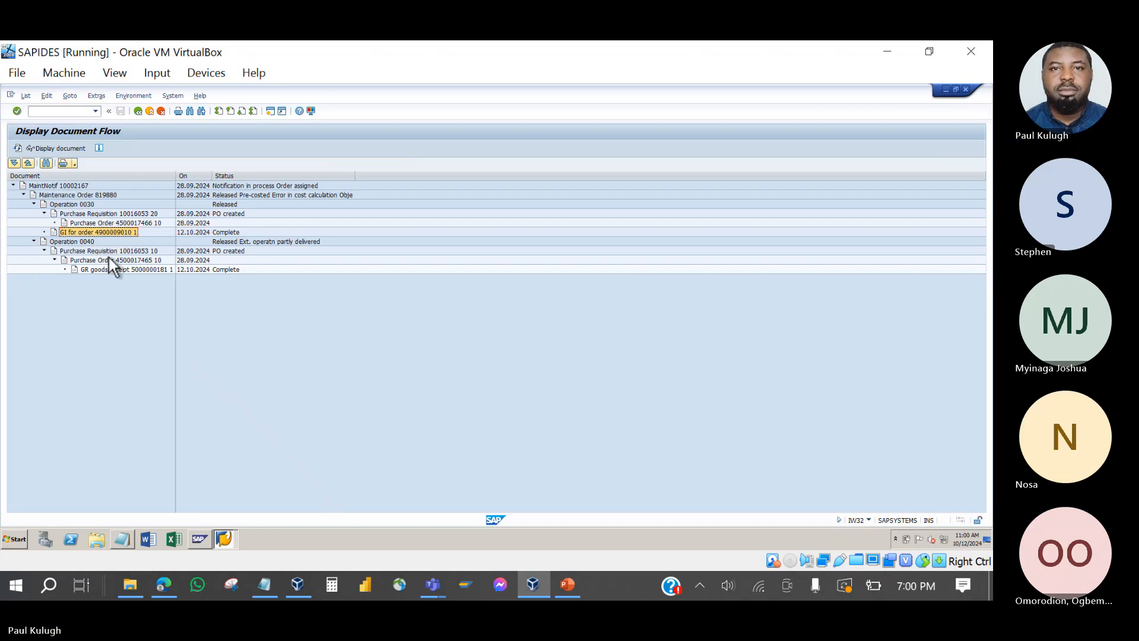
left_click(72, 241)
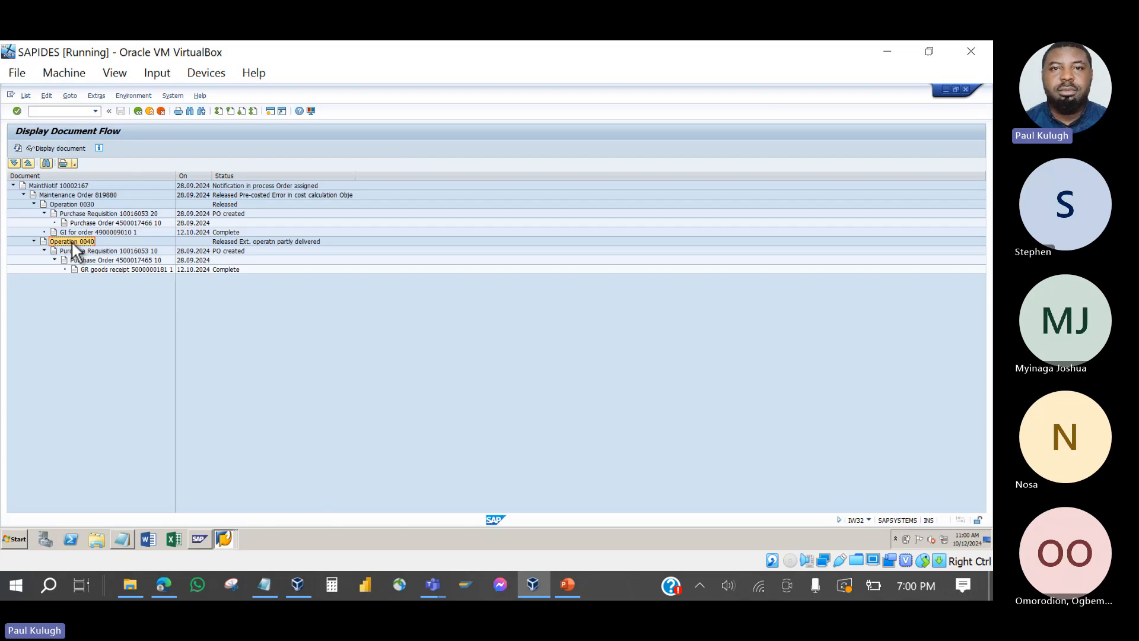
left_click(106, 251)
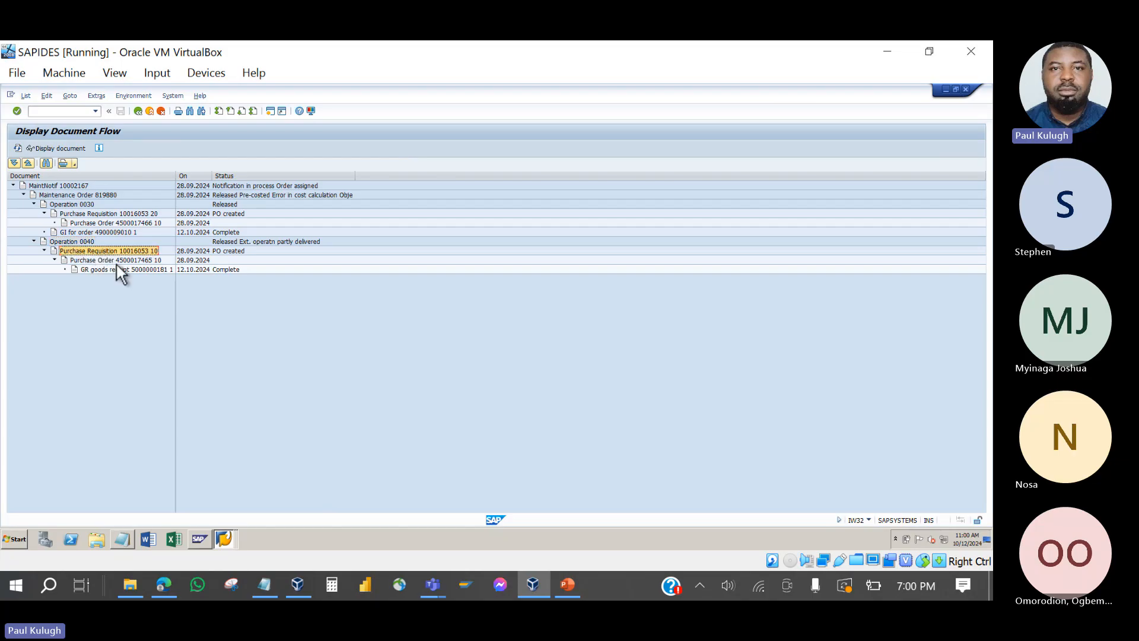
left_click(116, 264)
left_click(106, 271)
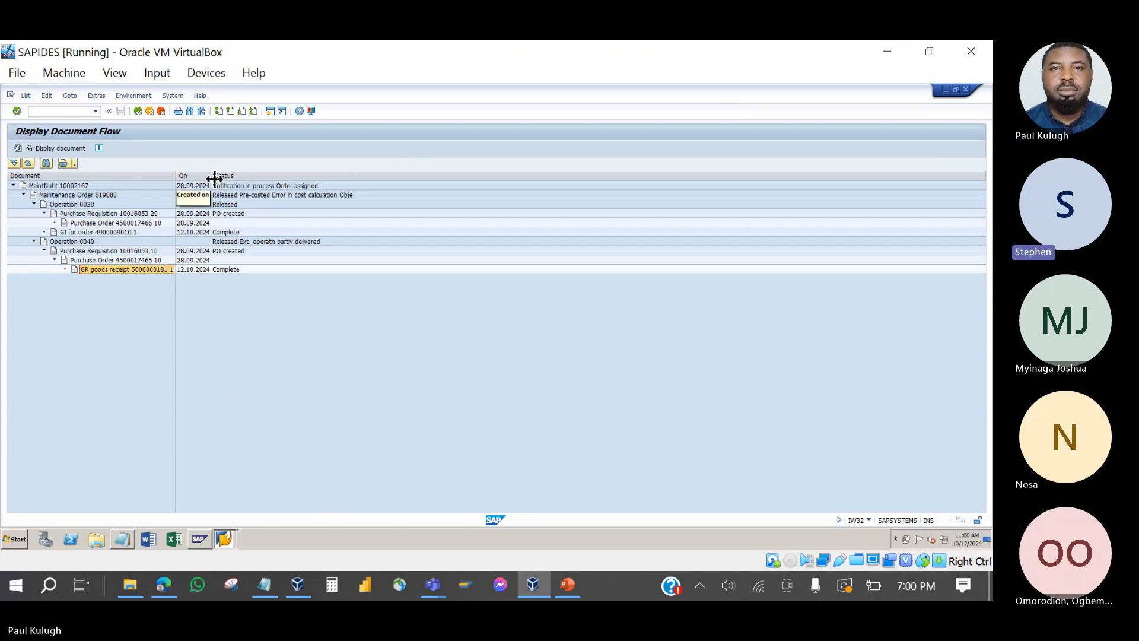
left_click_drag(214, 179, 237, 178)
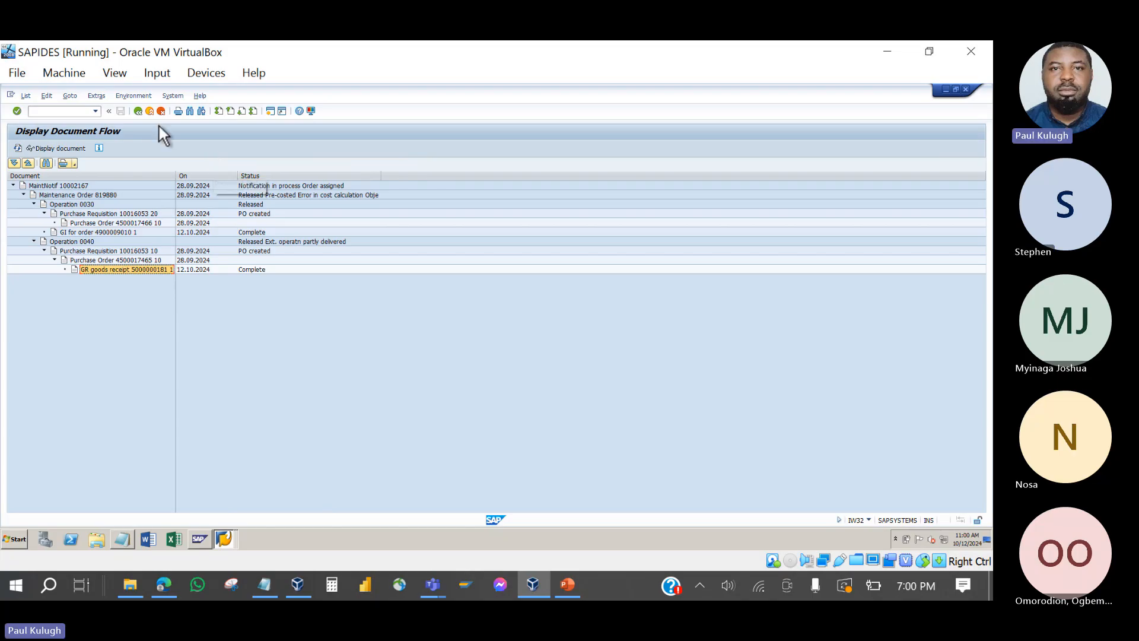
left_click(138, 113)
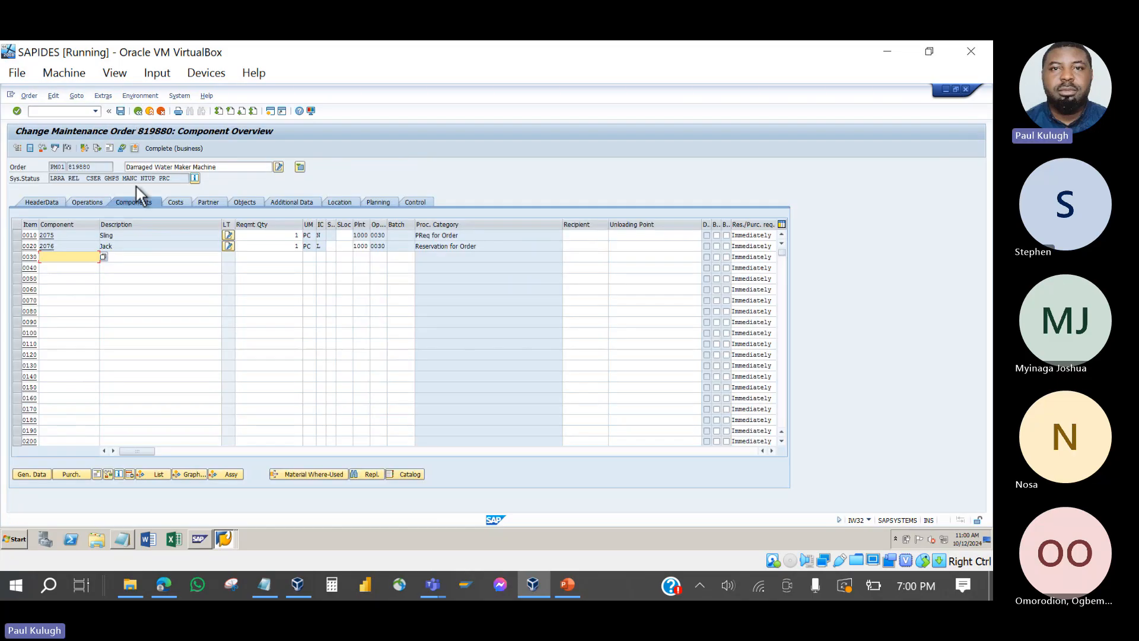
- Review the actual costs in the maintenance order's cost overview, and leave the order without saving
left_click(46, 204)
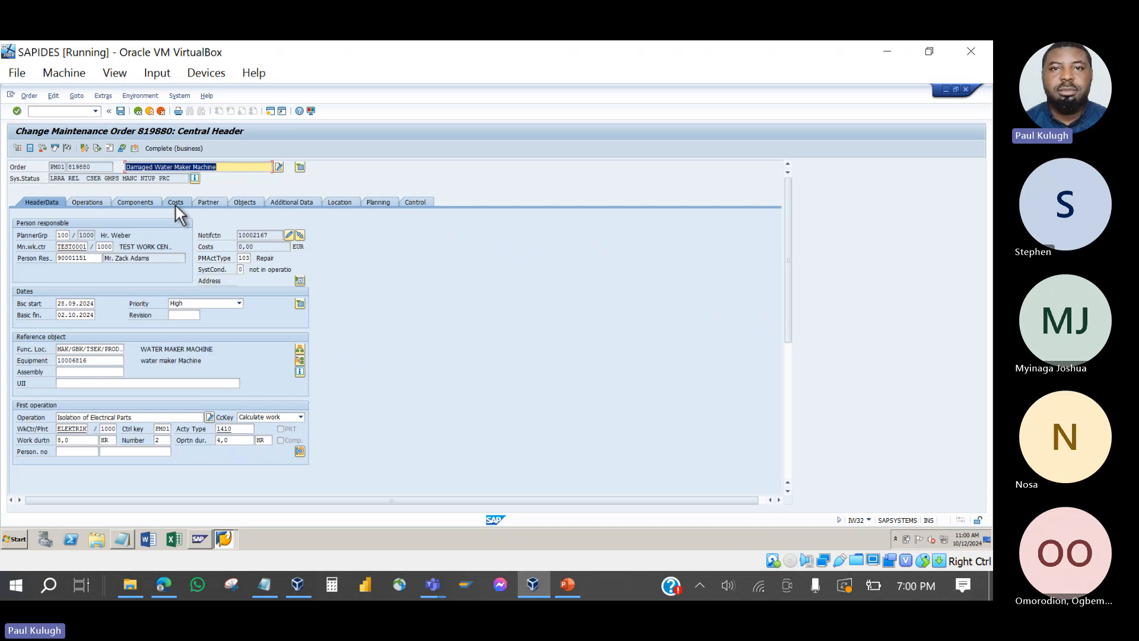
left_click(174, 203)
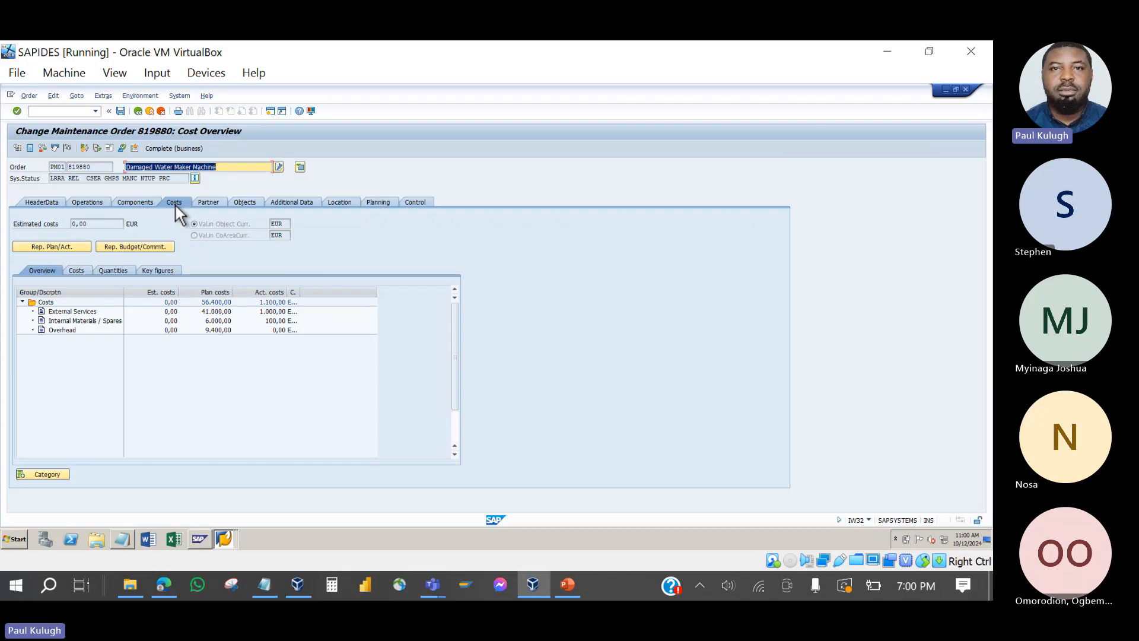
left_click(268, 292)
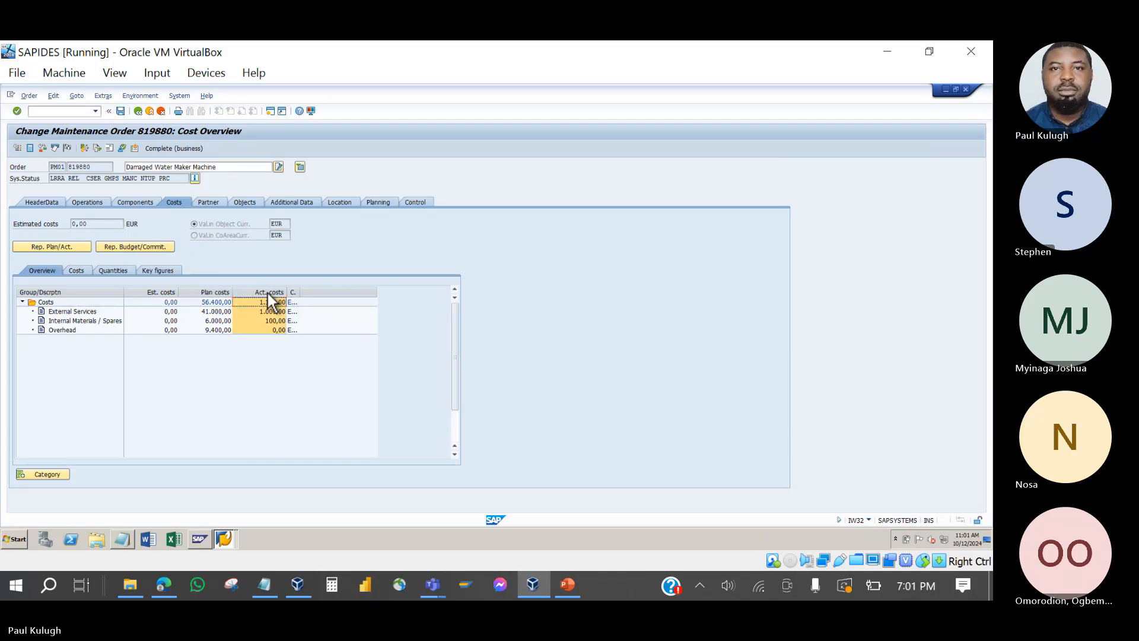
left_click(119, 201)
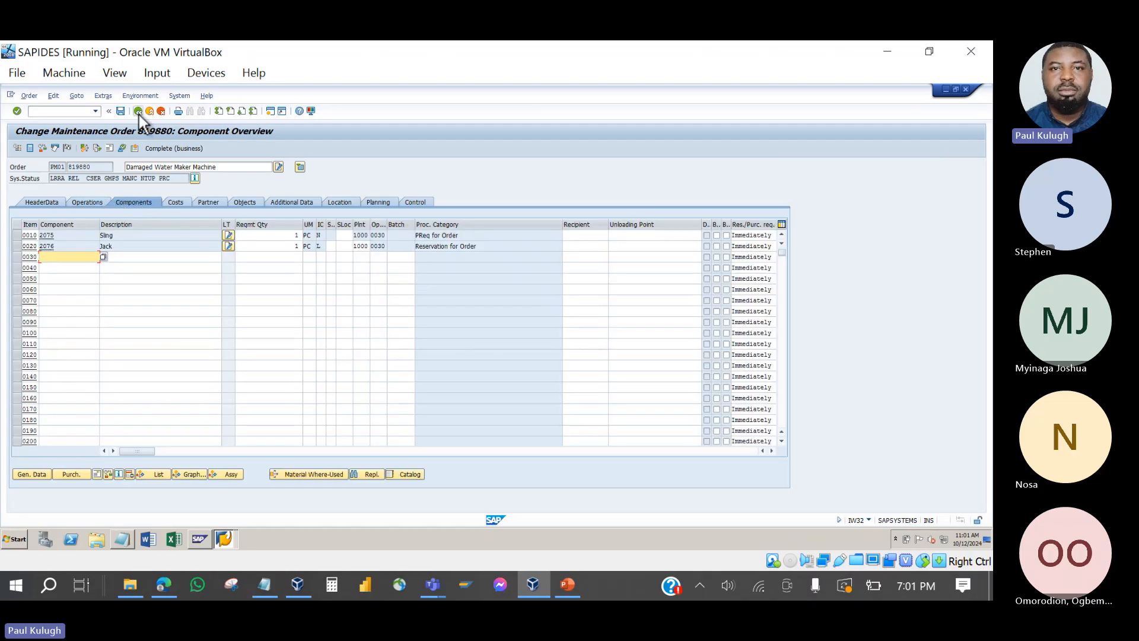
left_click(138, 111)
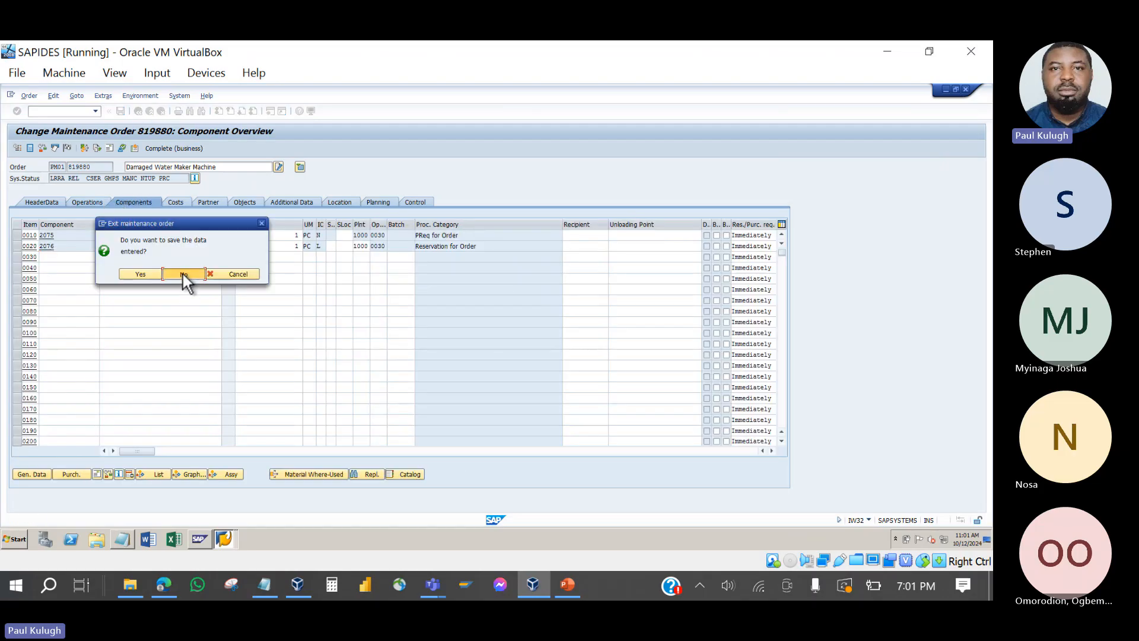
left_click(183, 274)
- Open the High Vibration on Water Maker Machine order from the order list and display its components
double_click(47, 194)
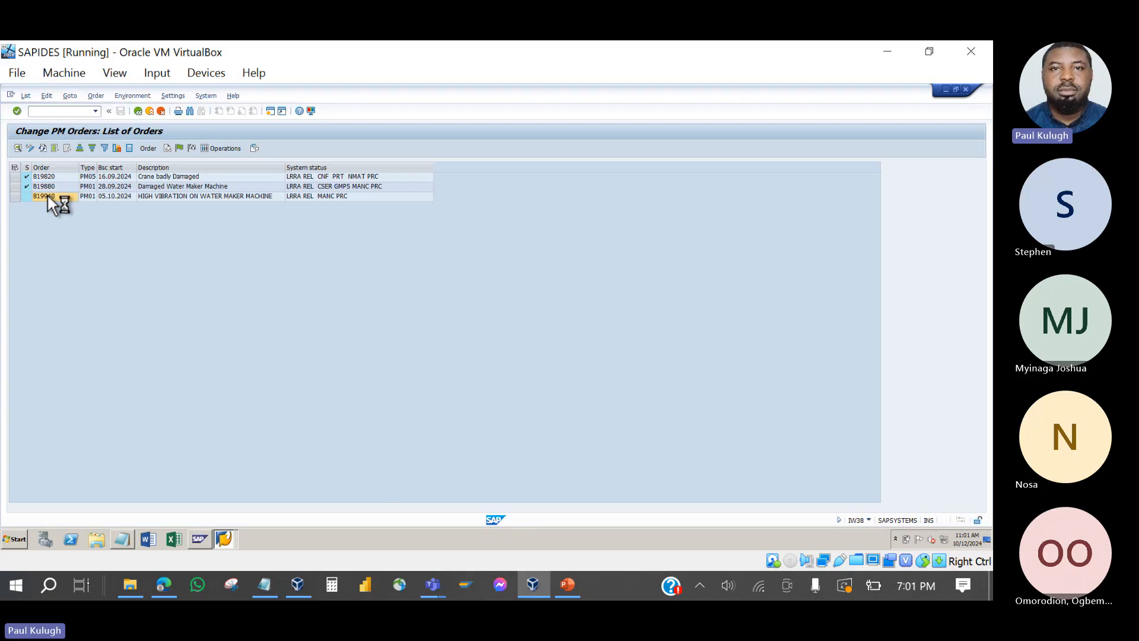
left_click(129, 202)
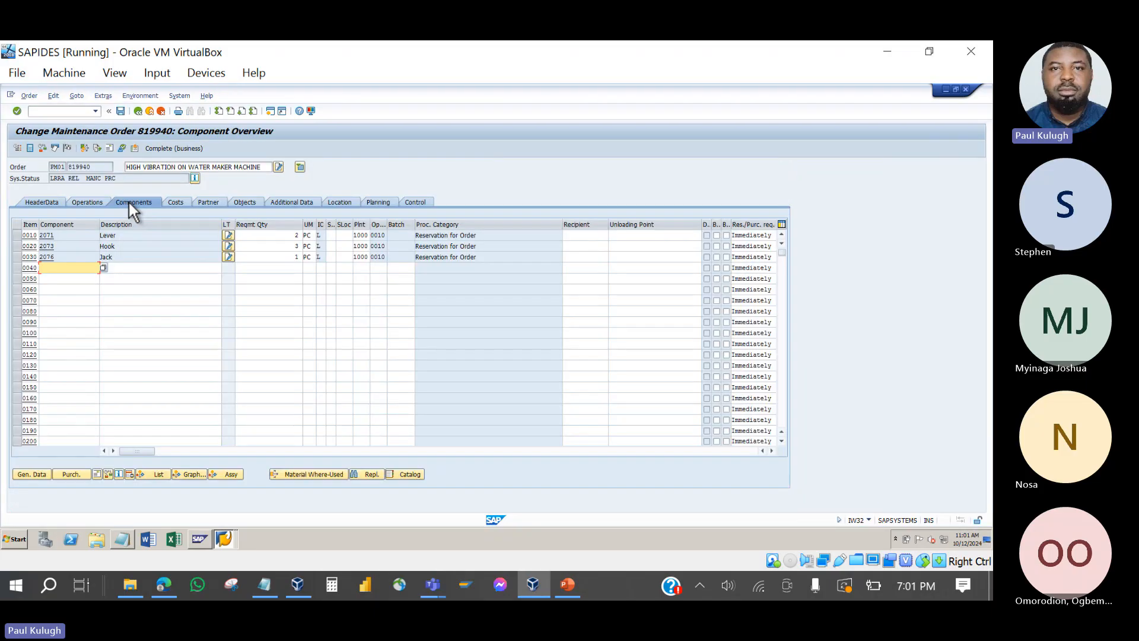
- Review the order's actual costs in the cost overview, and look through its partners, object list and organization data
left_click(177, 201)
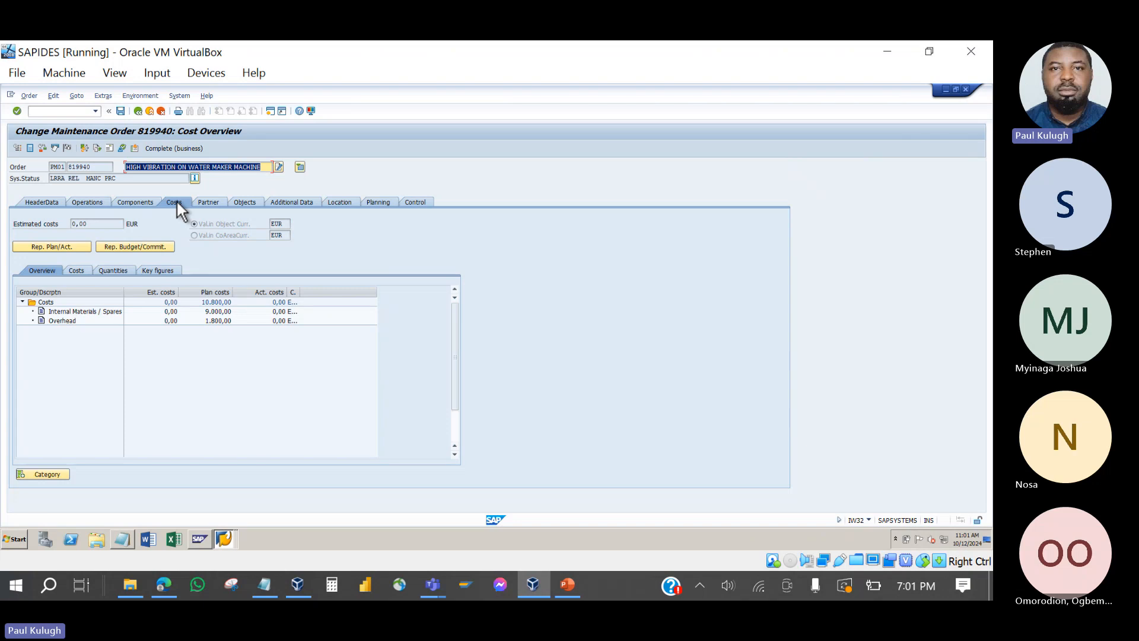
left_click(269, 292)
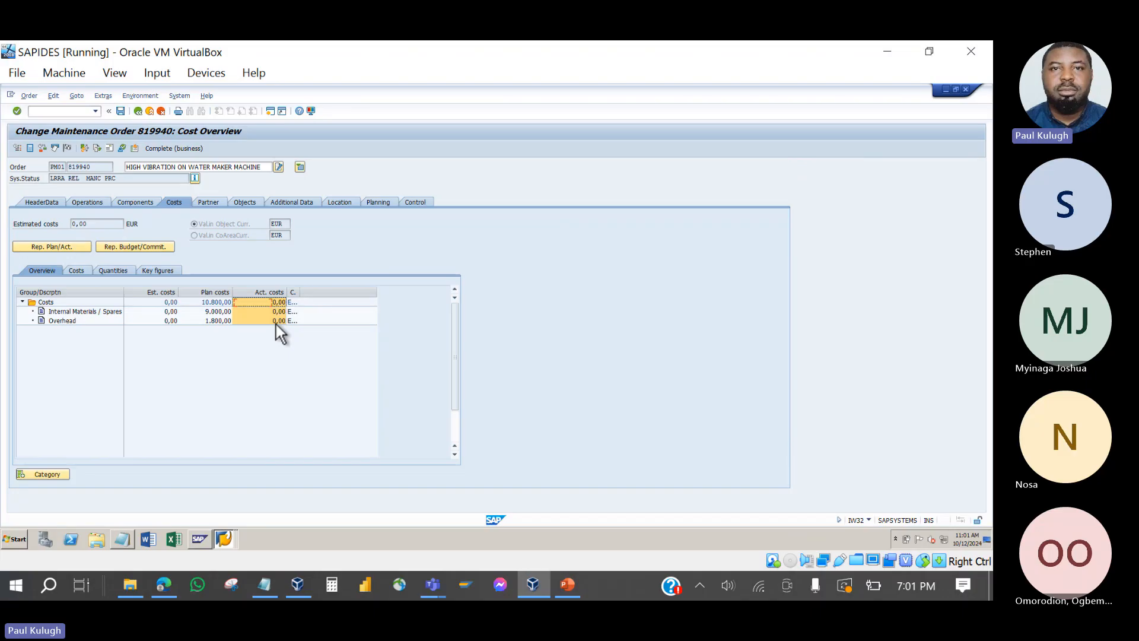
left_click(213, 201)
left_click(244, 202)
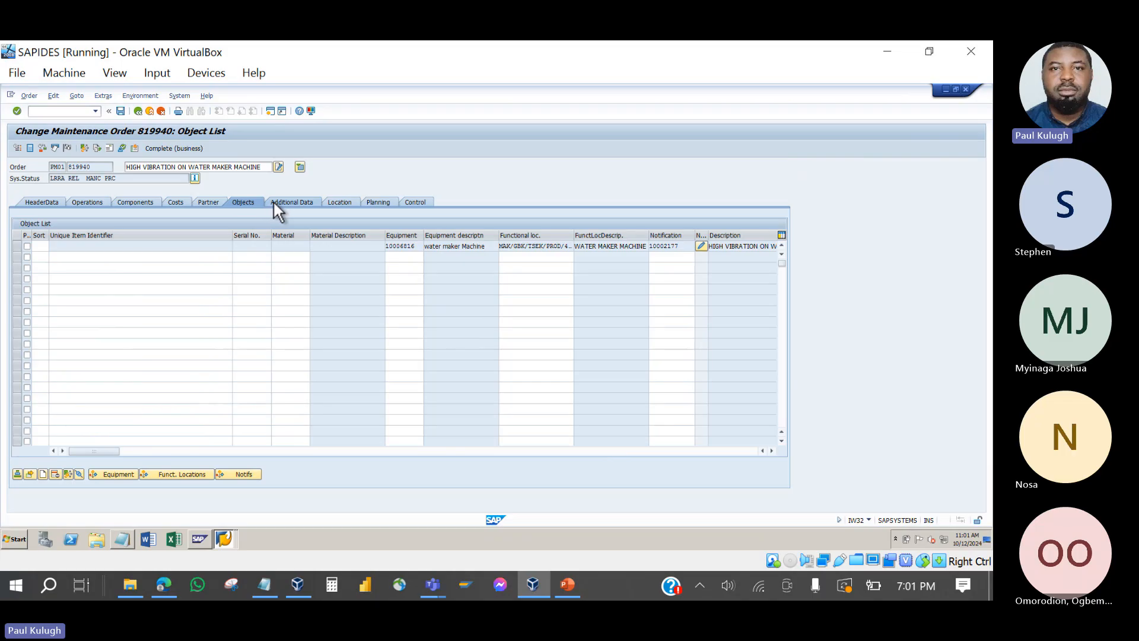
left_click(276, 202)
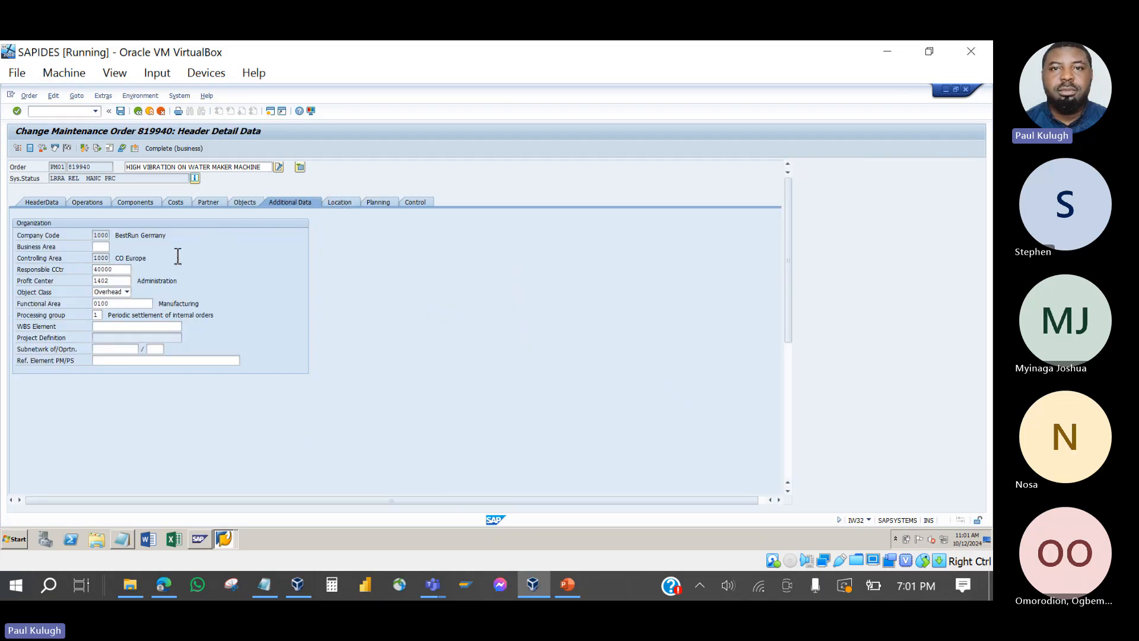
- Examine the work center and cost center fields in the order's location data, and recheck the header and cost overview
left_click(340, 203)
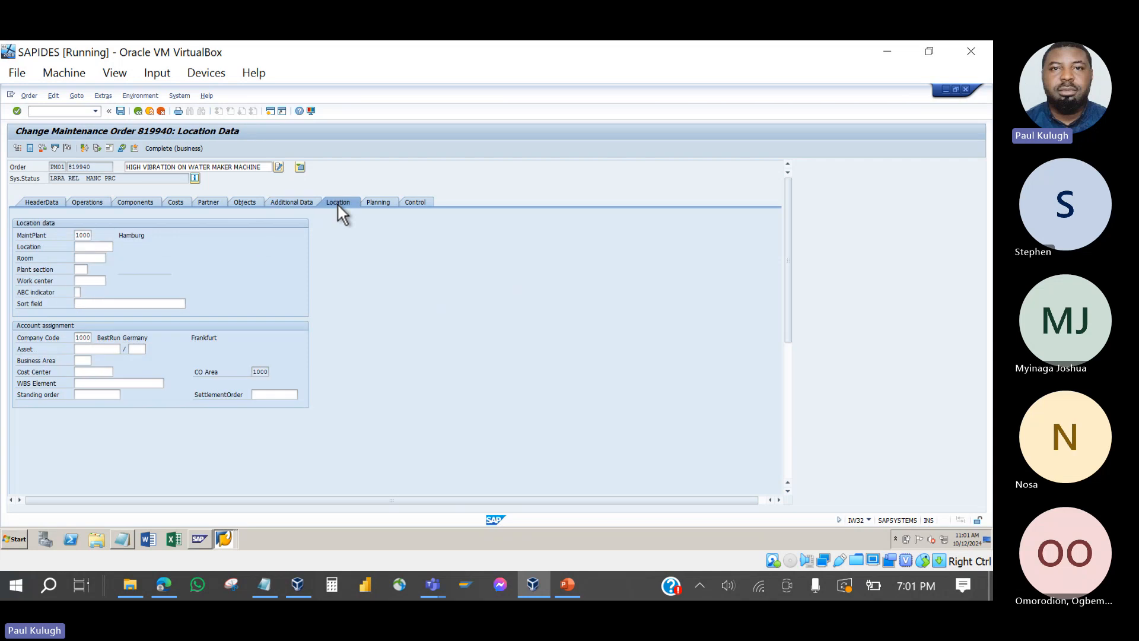
left_click(90, 282)
left_click(95, 374)
left_click(58, 200)
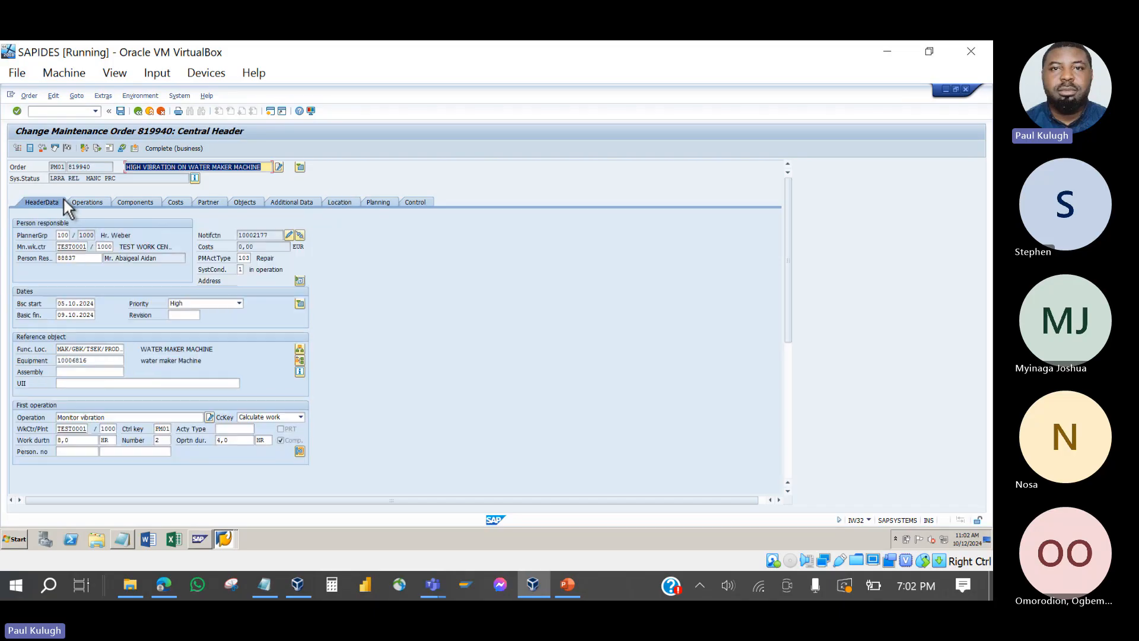
left_click(179, 201)
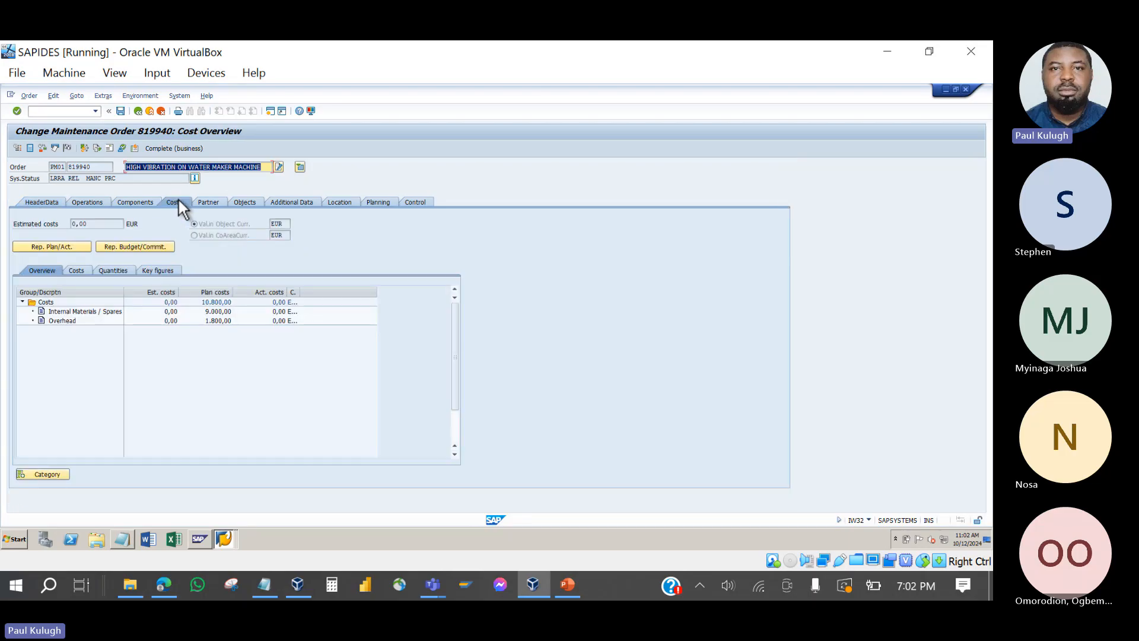
left_click(347, 201)
left_click(96, 372)
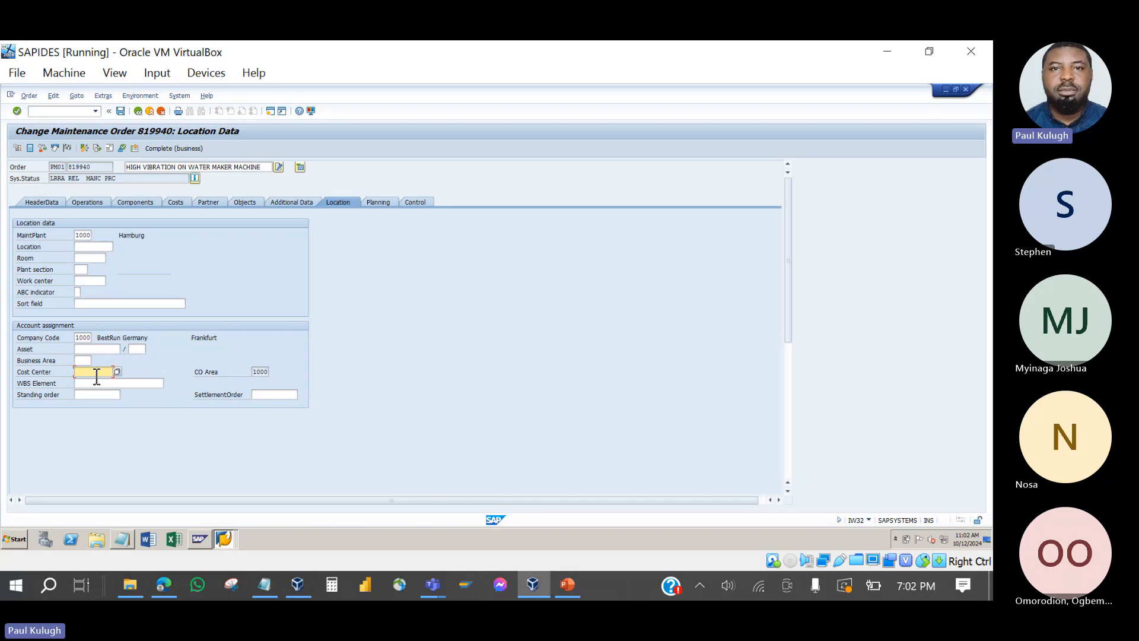
- Look back through the order's organization data, objects, partners, costs, components and operations, finishing on the central header
left_click(305, 202)
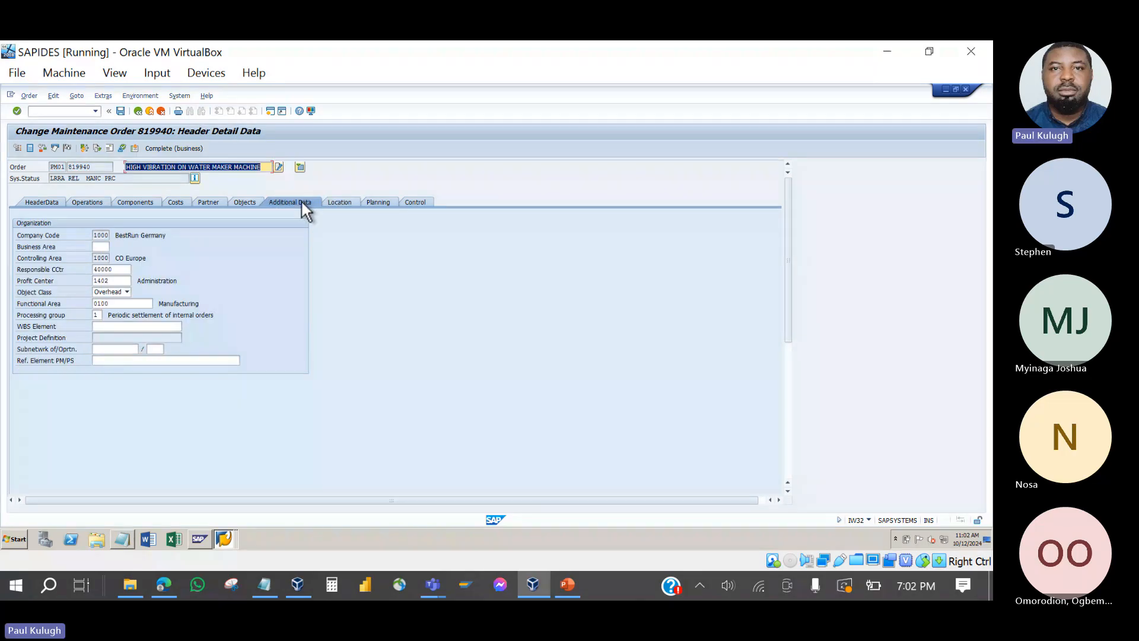
left_click(242, 202)
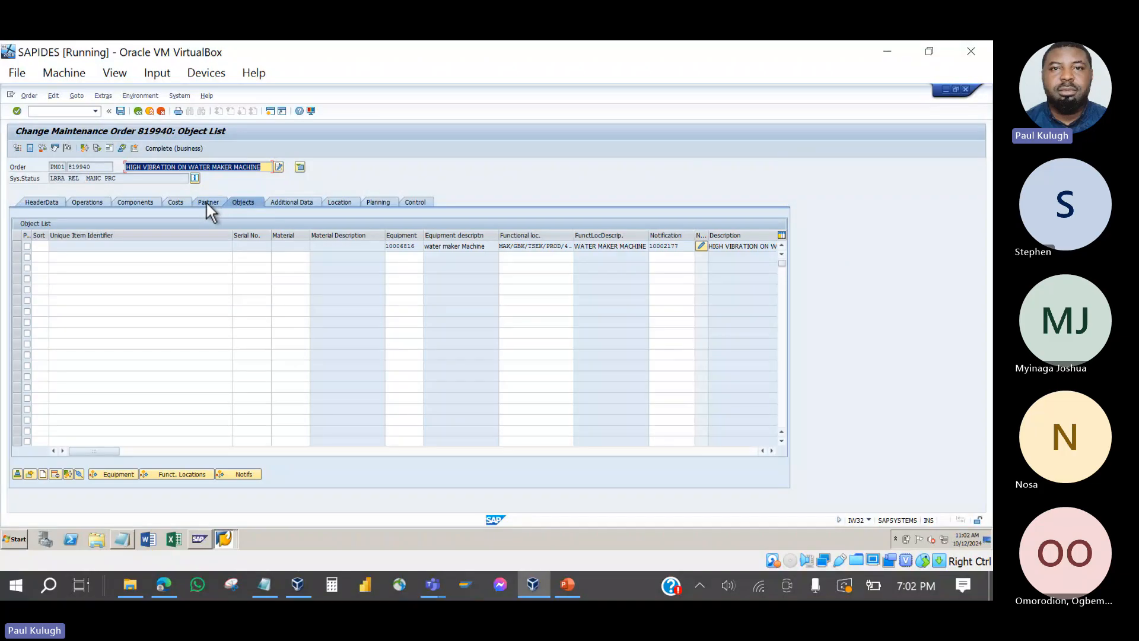
left_click(206, 202)
left_click(176, 203)
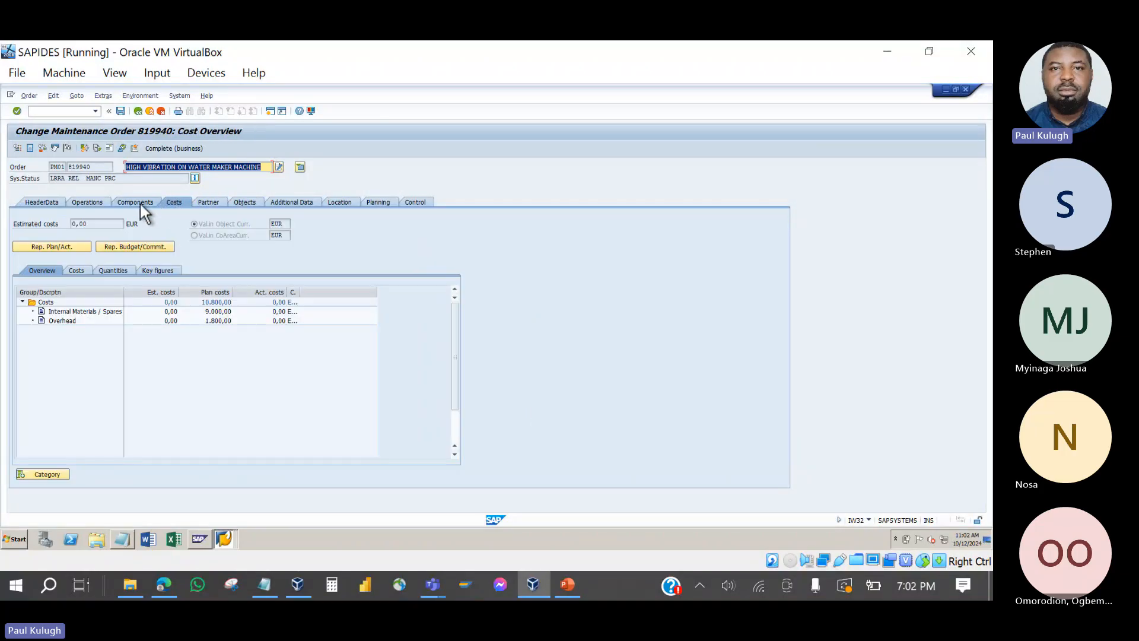
left_click(140, 201)
left_click(87, 201)
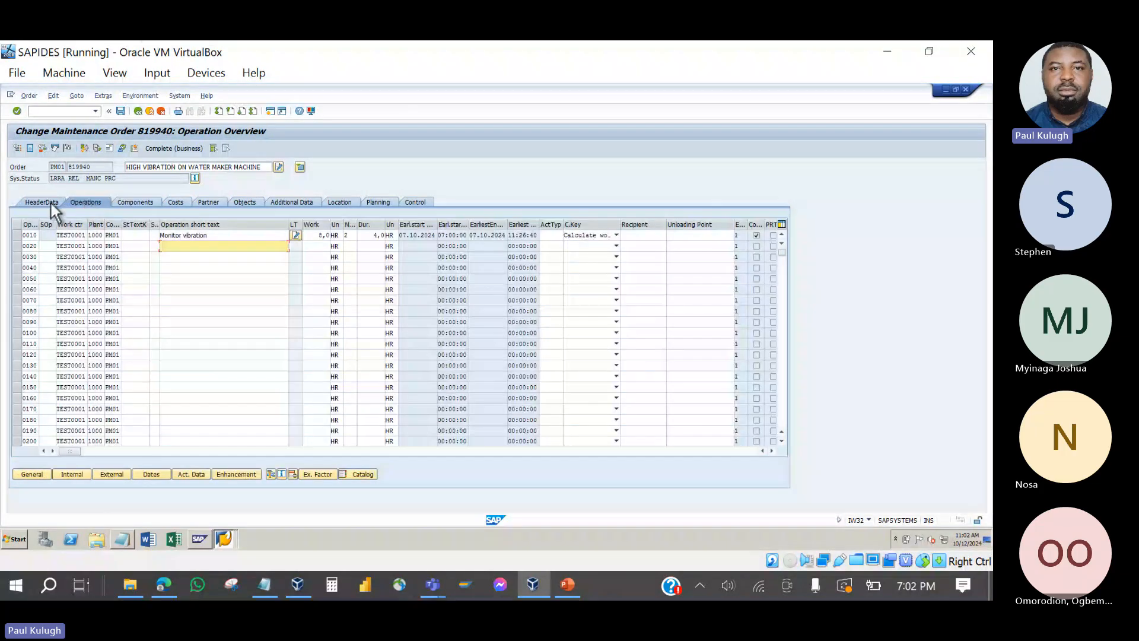
left_click(40, 202)
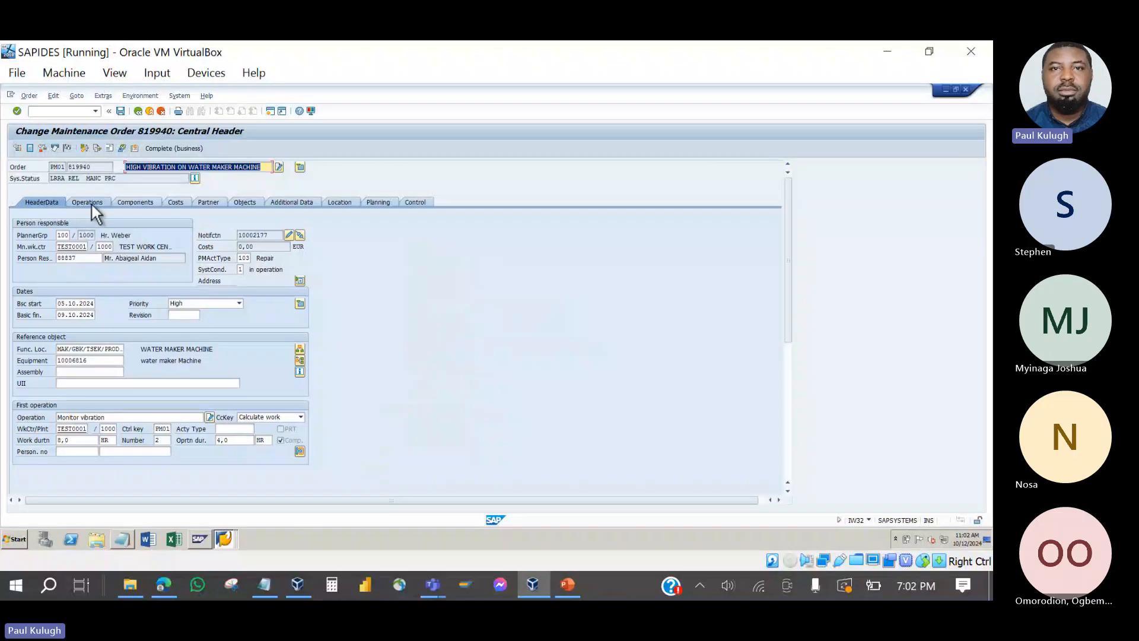
left_click(92, 204)
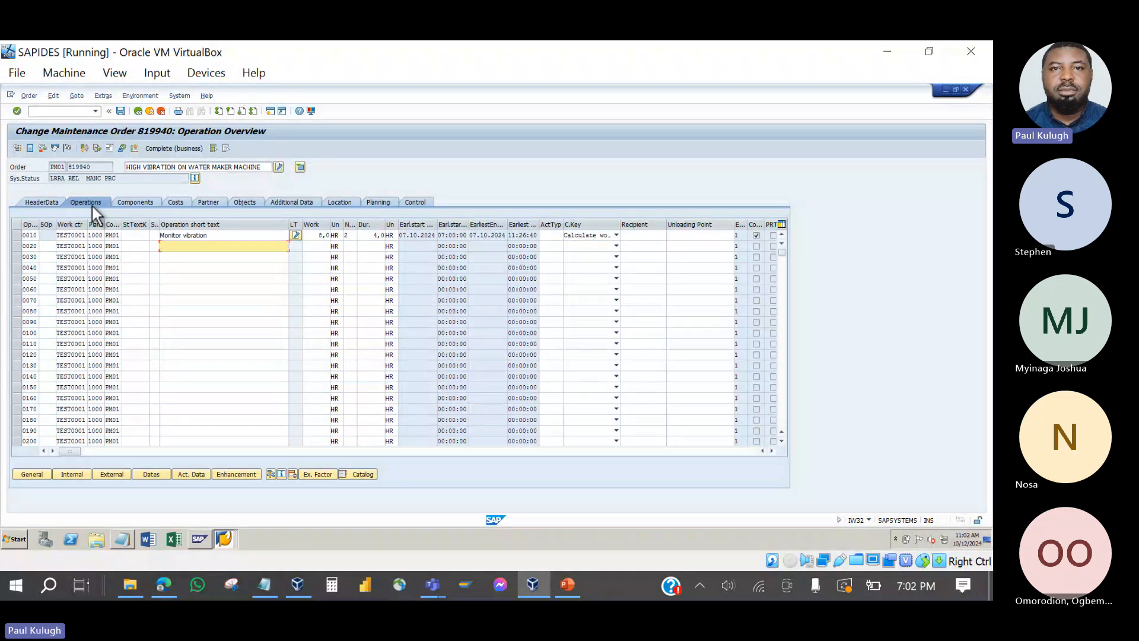
left_click(48, 199)
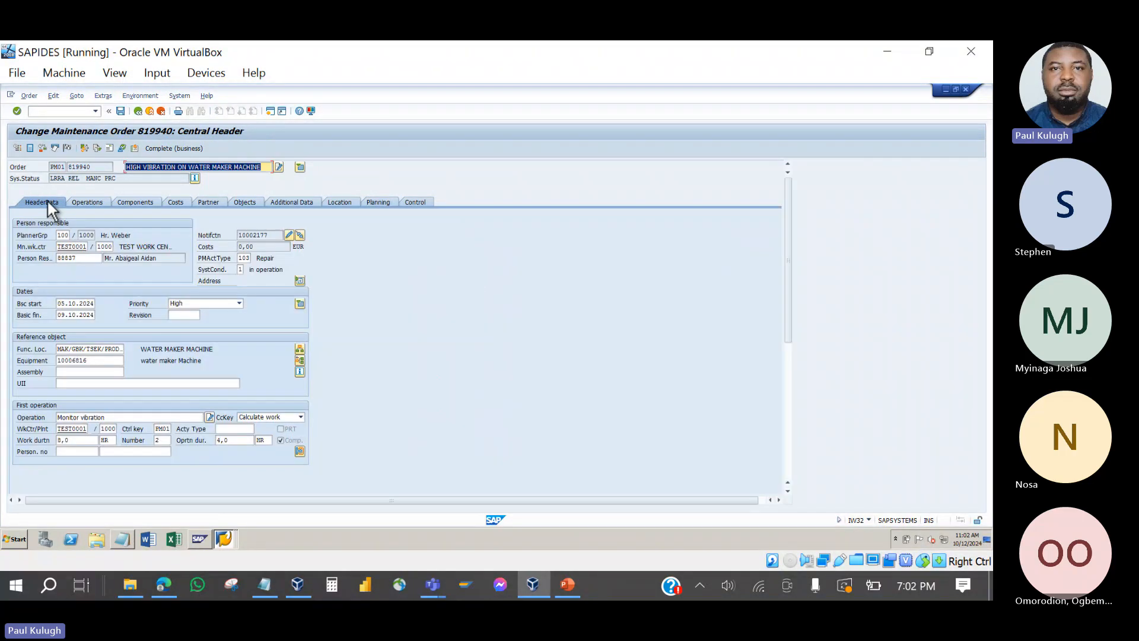
- Switch to the Microsoft Teams training meeting and leave the call
left_click(433, 585)
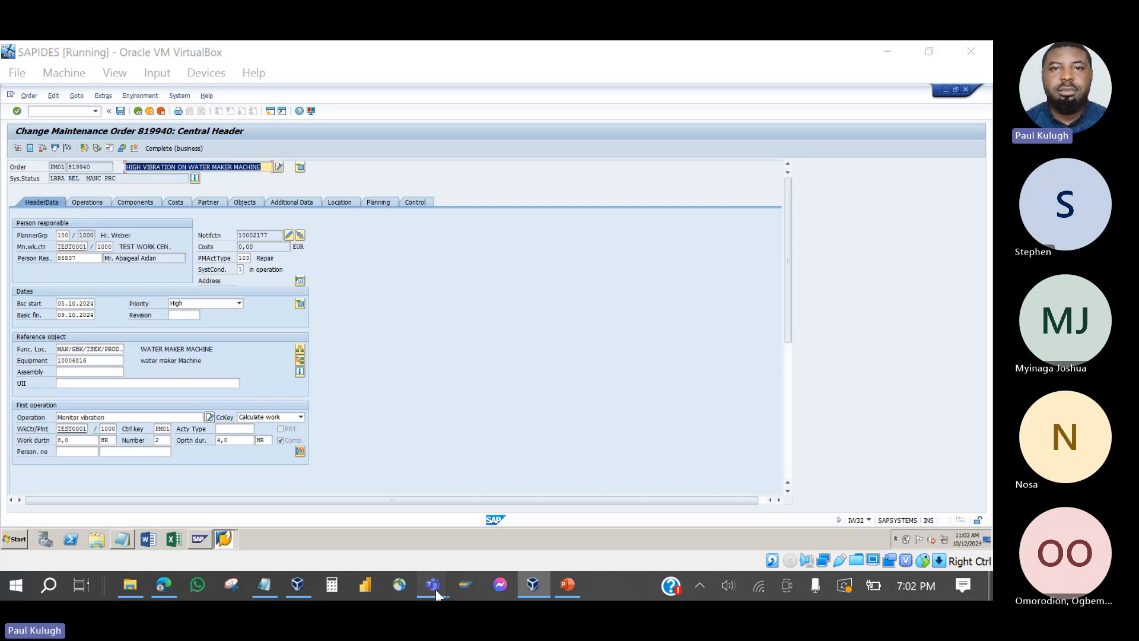
left_click(402, 529)
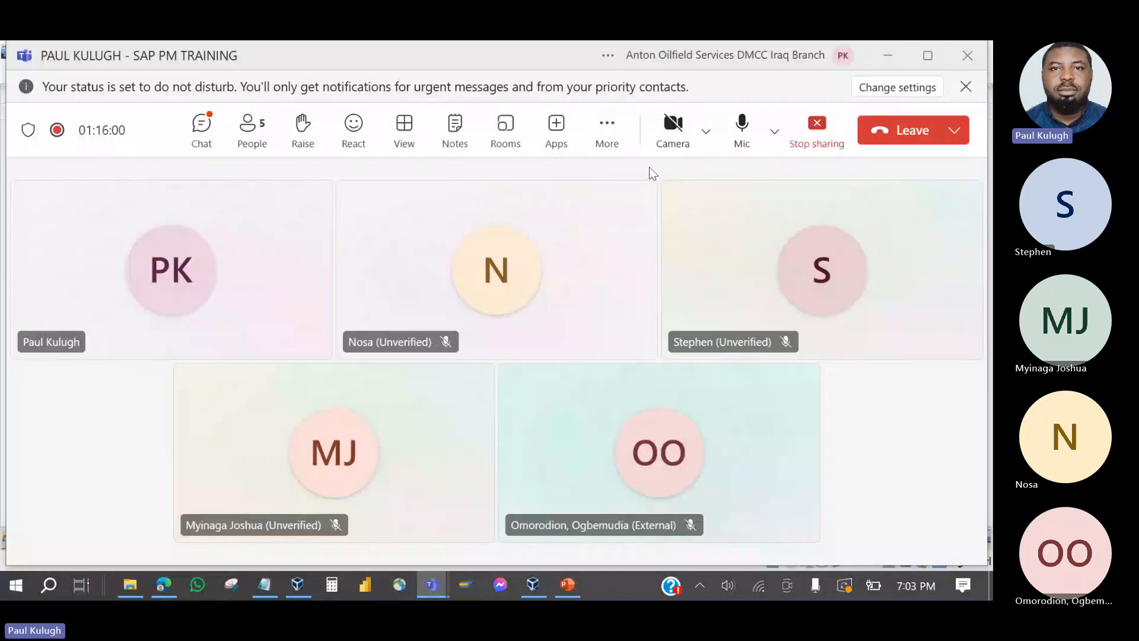
left_click(872, 142)
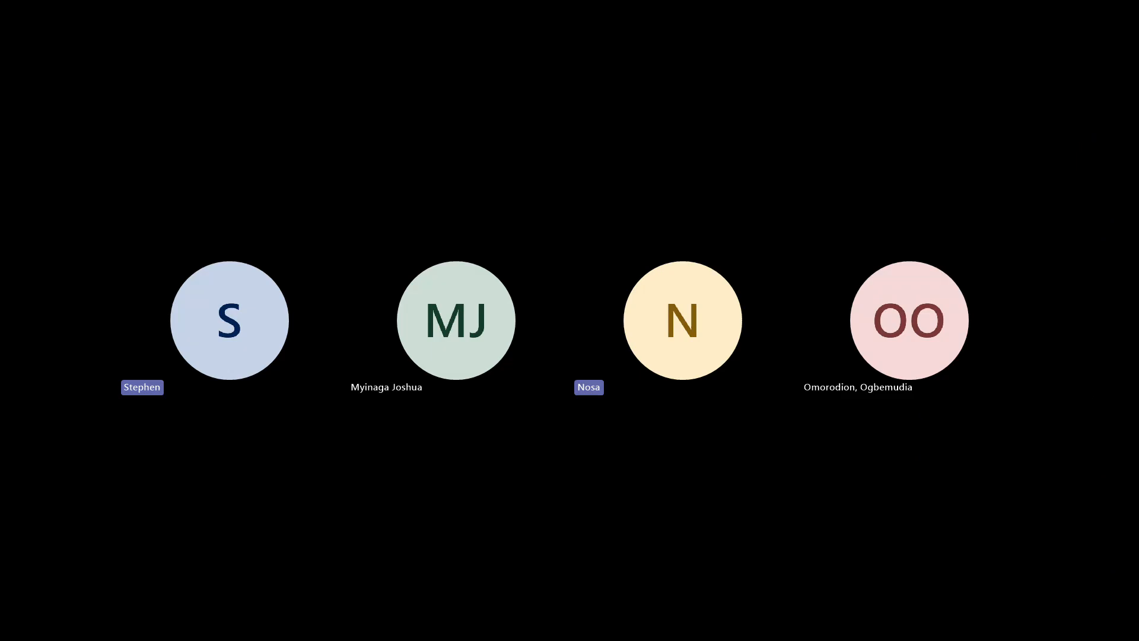